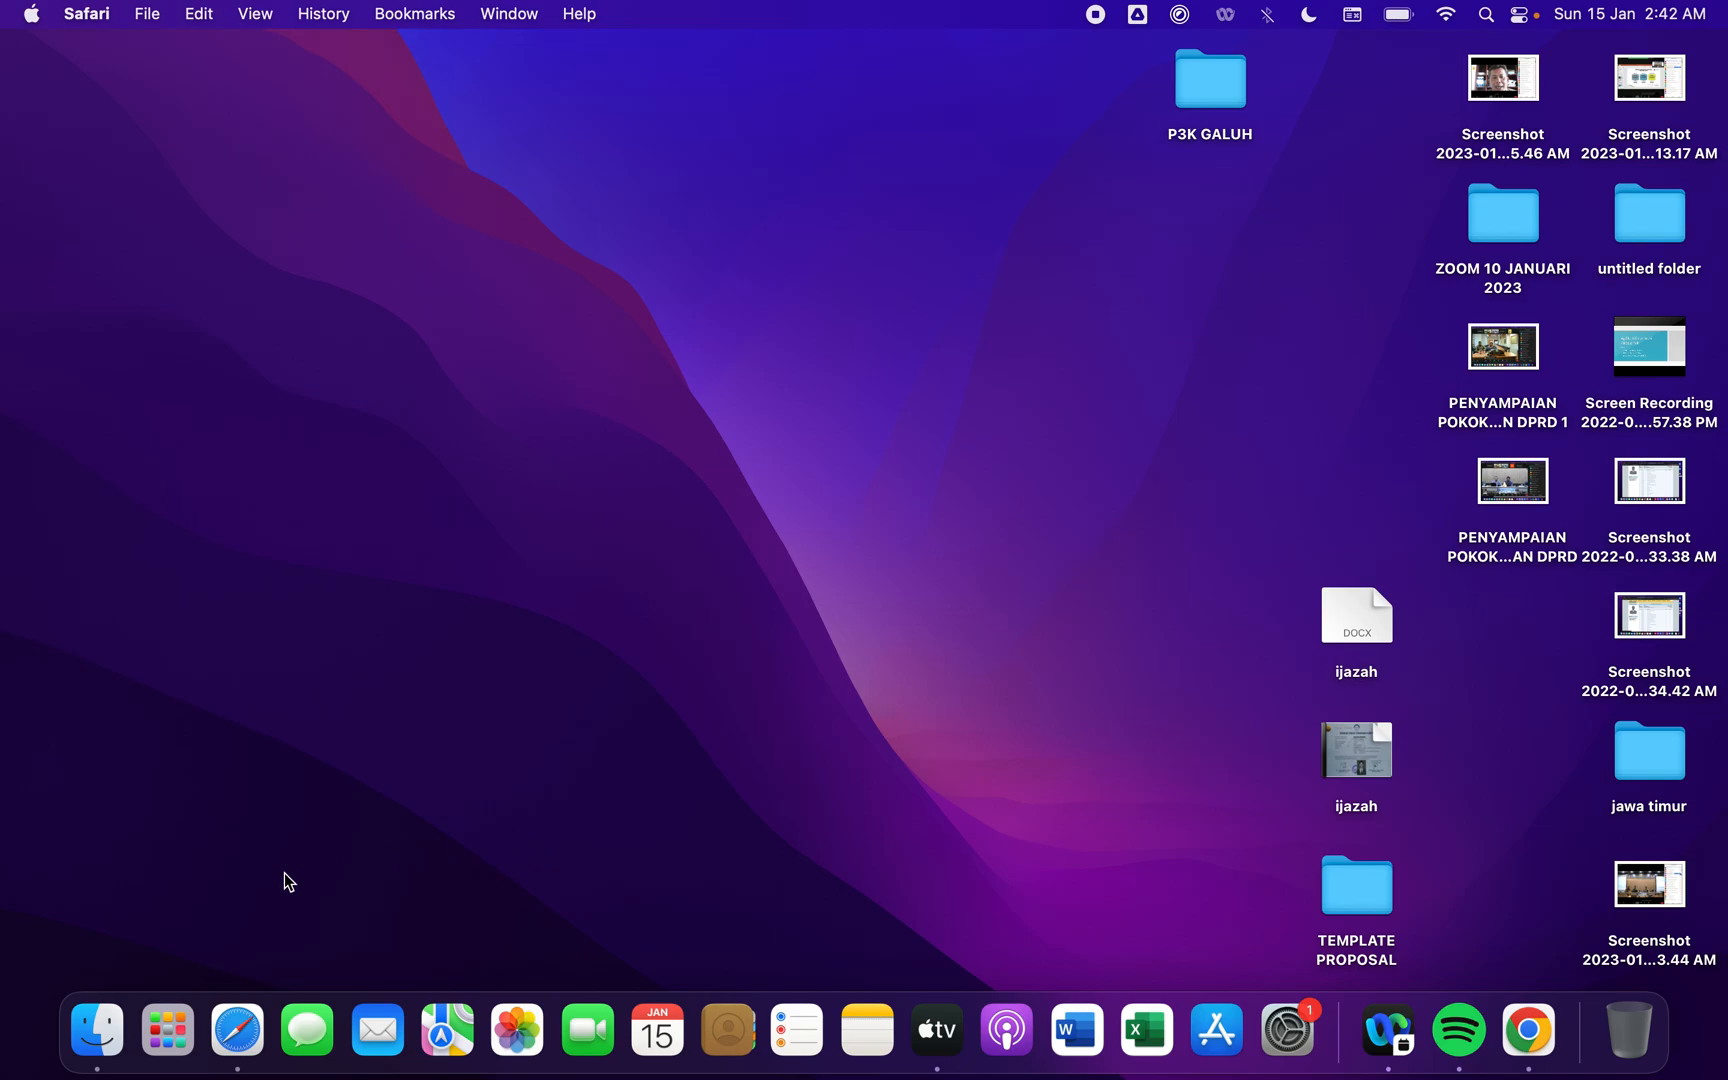
- Open Safari and go to the SIPD website at sipd-ri.kemendagri.go.id
click(237, 1030)
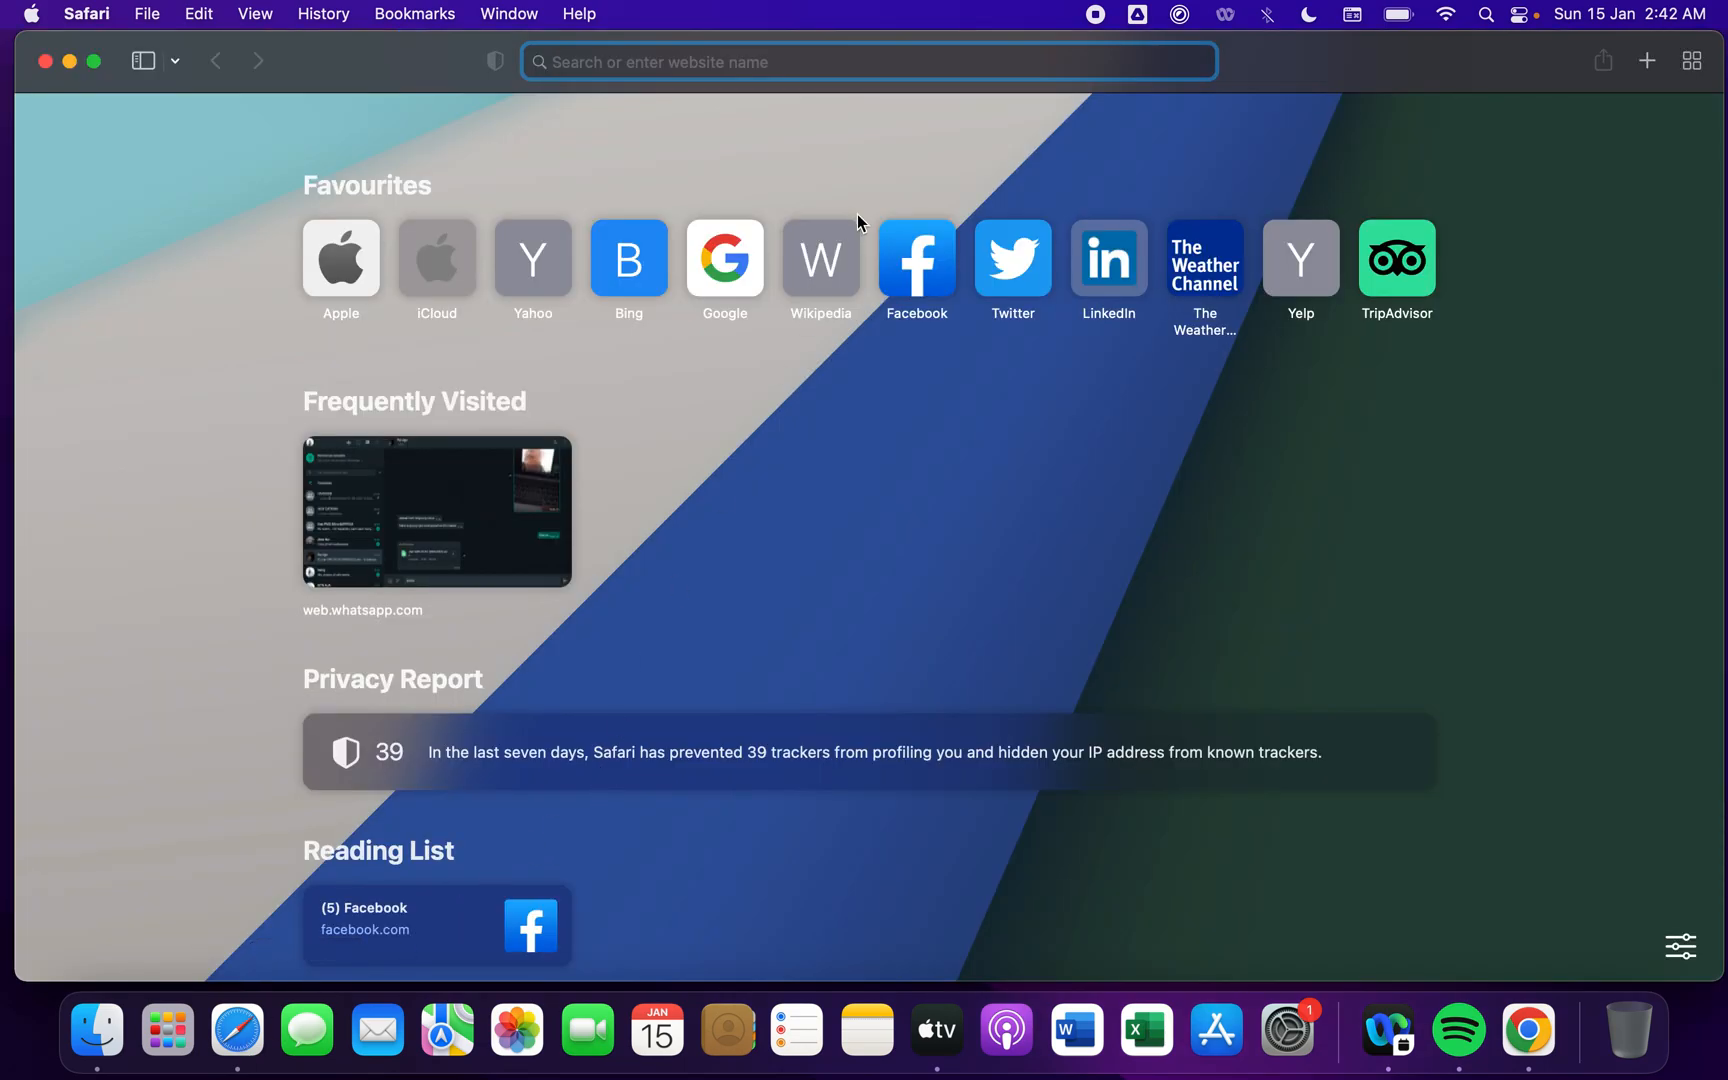
text(sipd-ri.kemendagri.go.id)
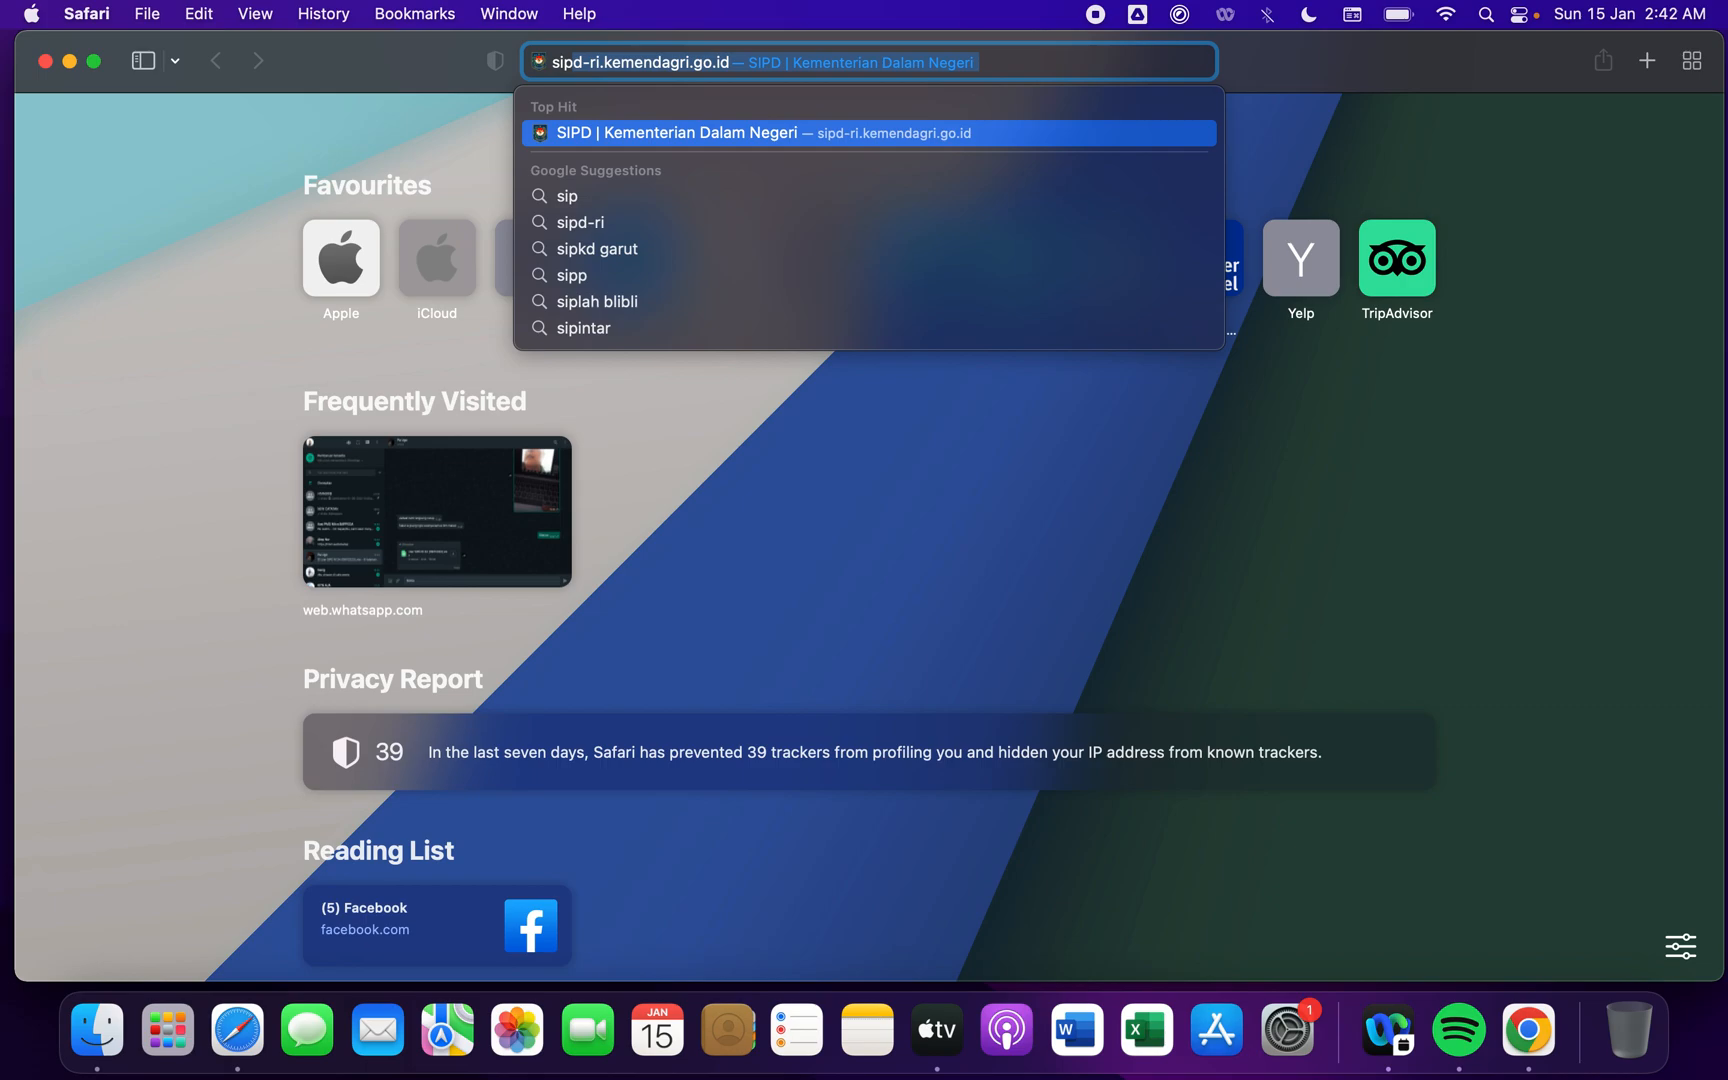
key(Return)
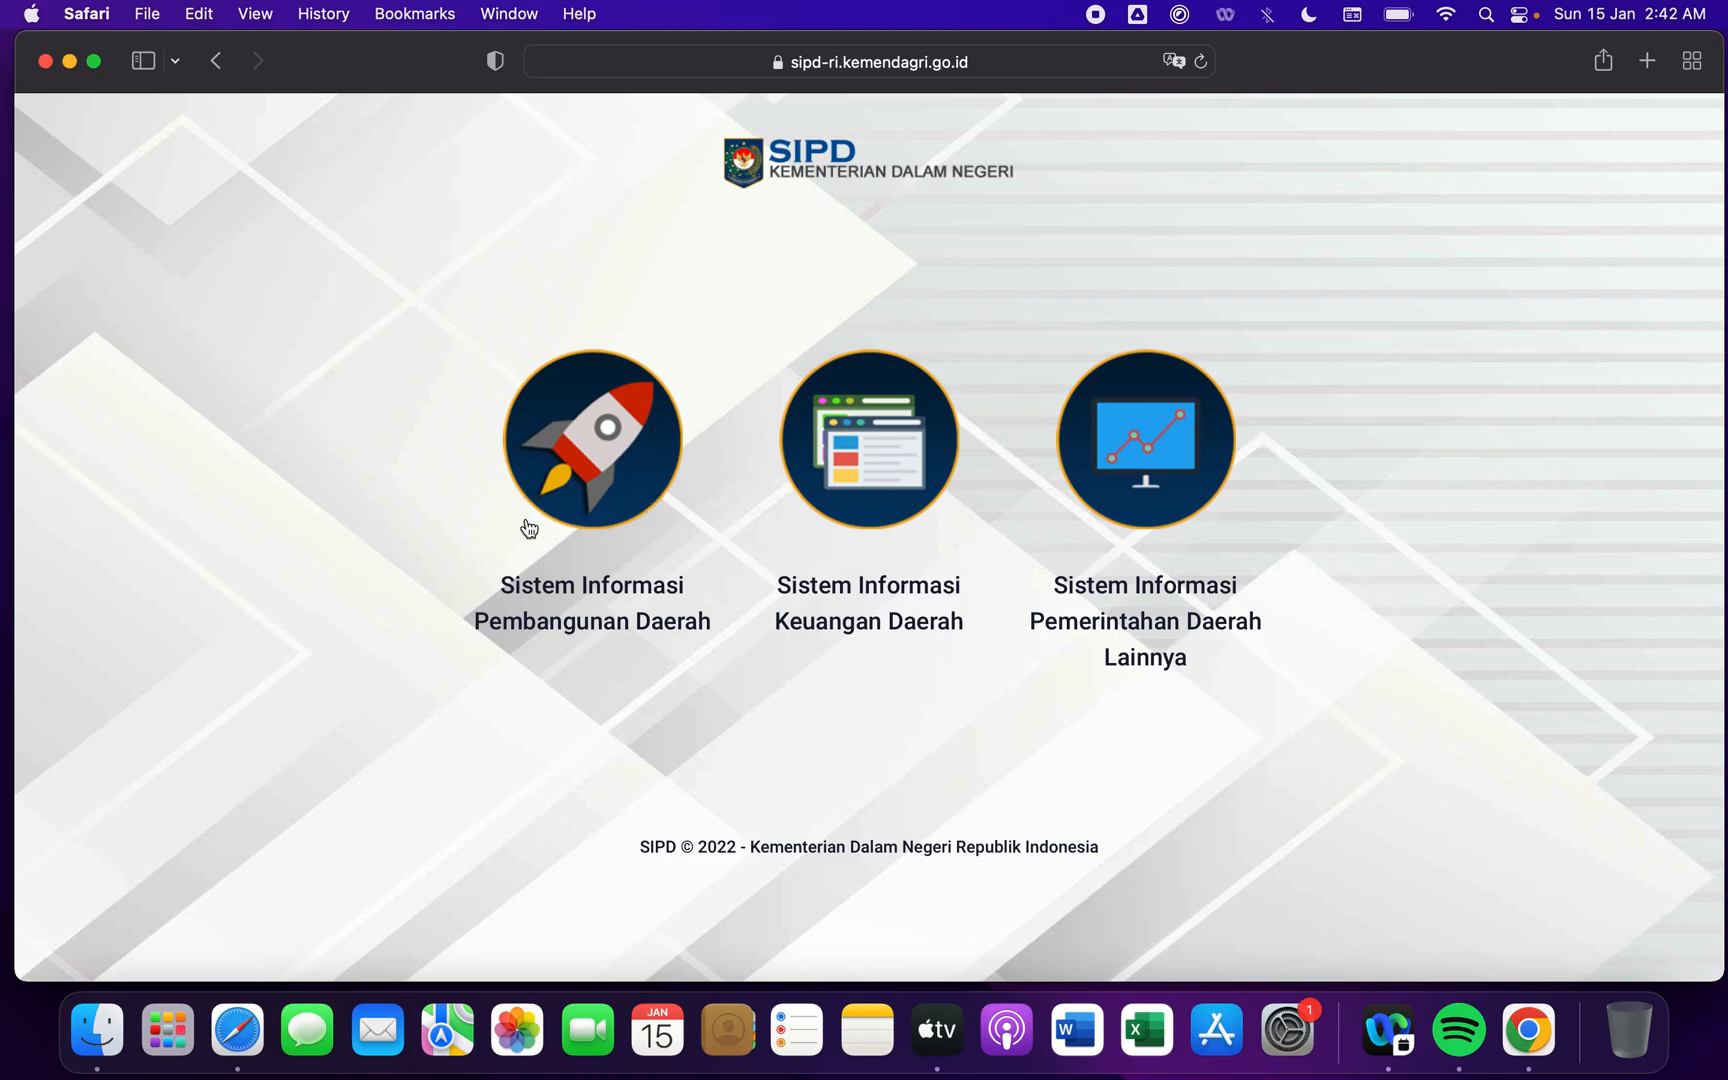
- Open the Perencanaan Pembangunan Daerah login form within Sistem Informasi Pembangunan Daerah
click(618, 518)
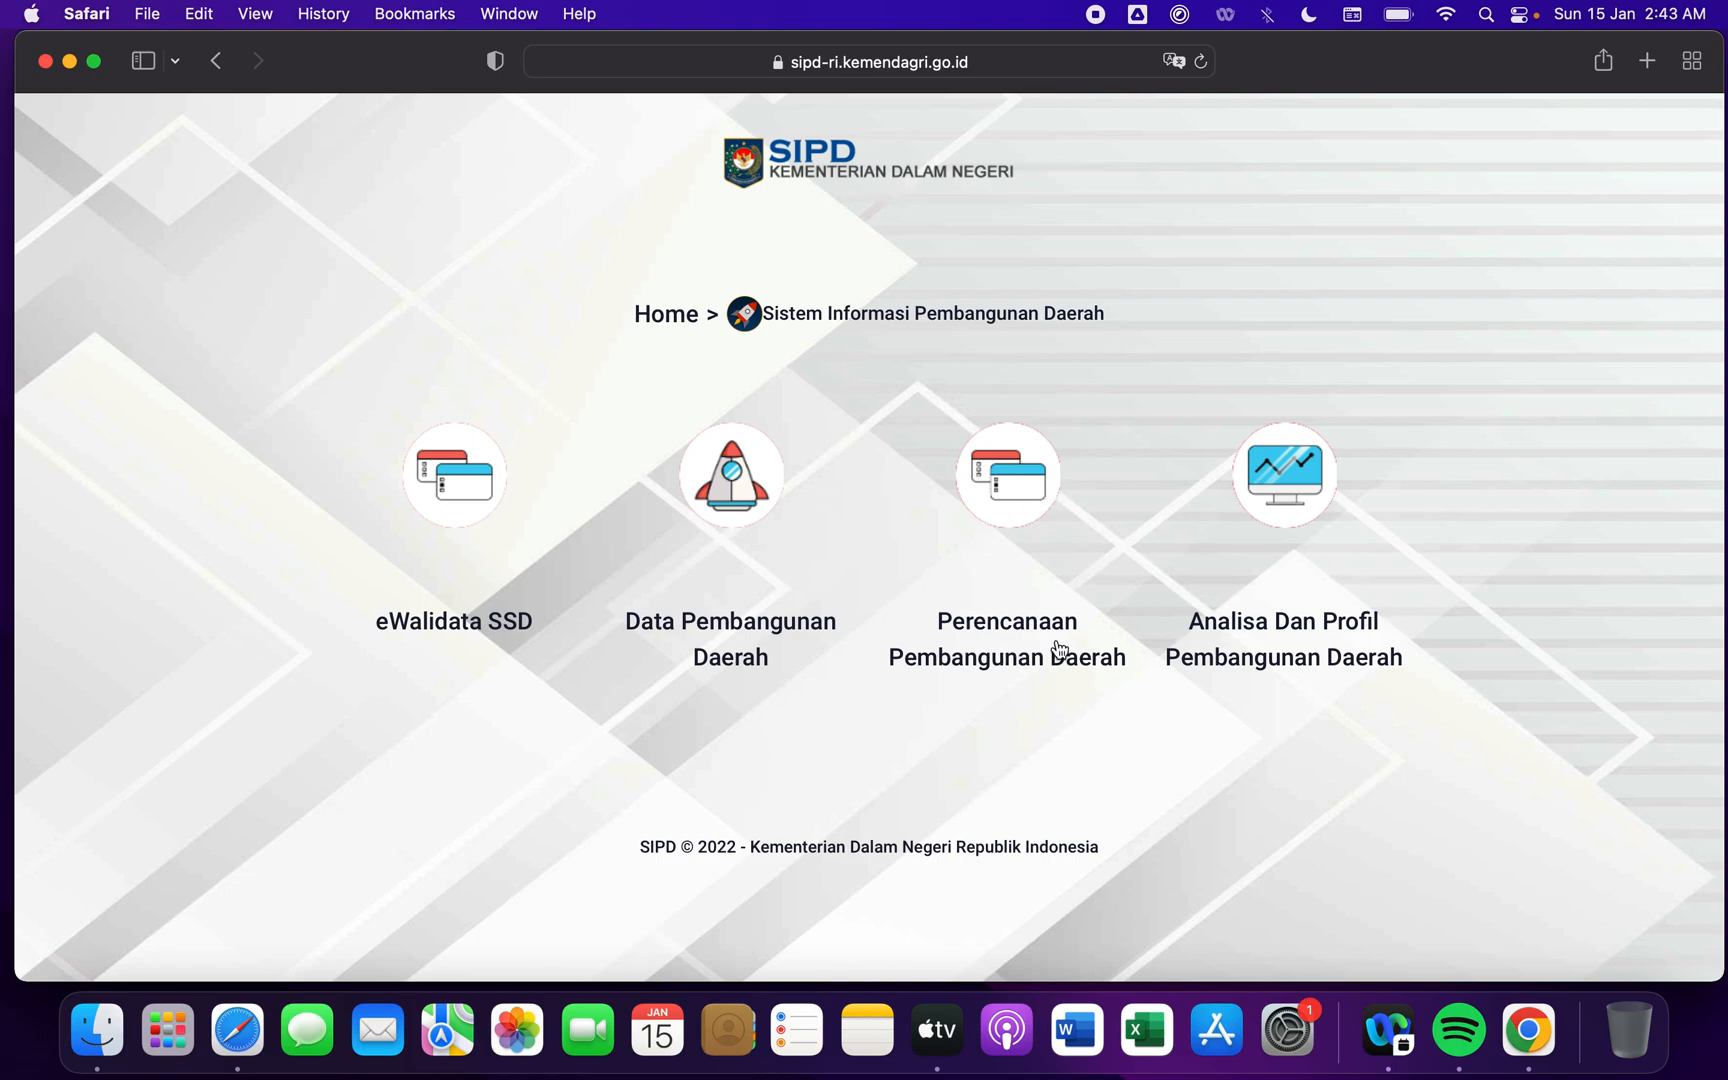
click(1023, 505)
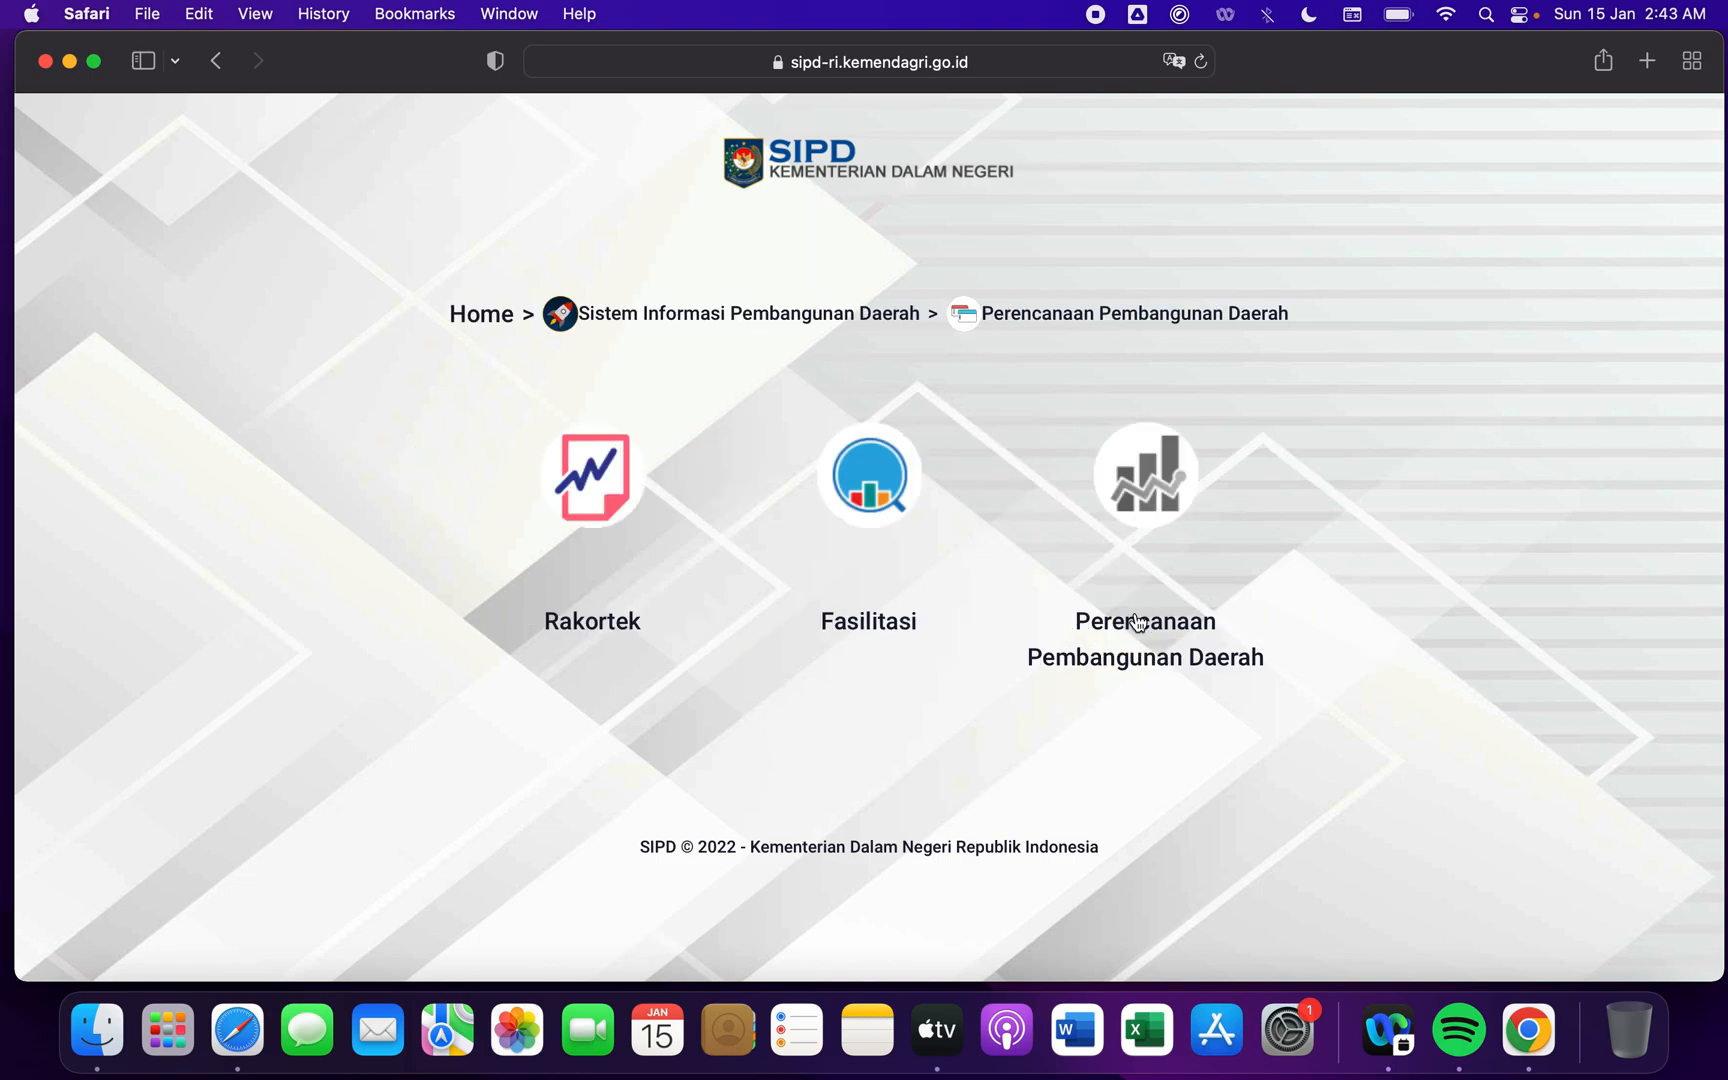
click(1163, 487)
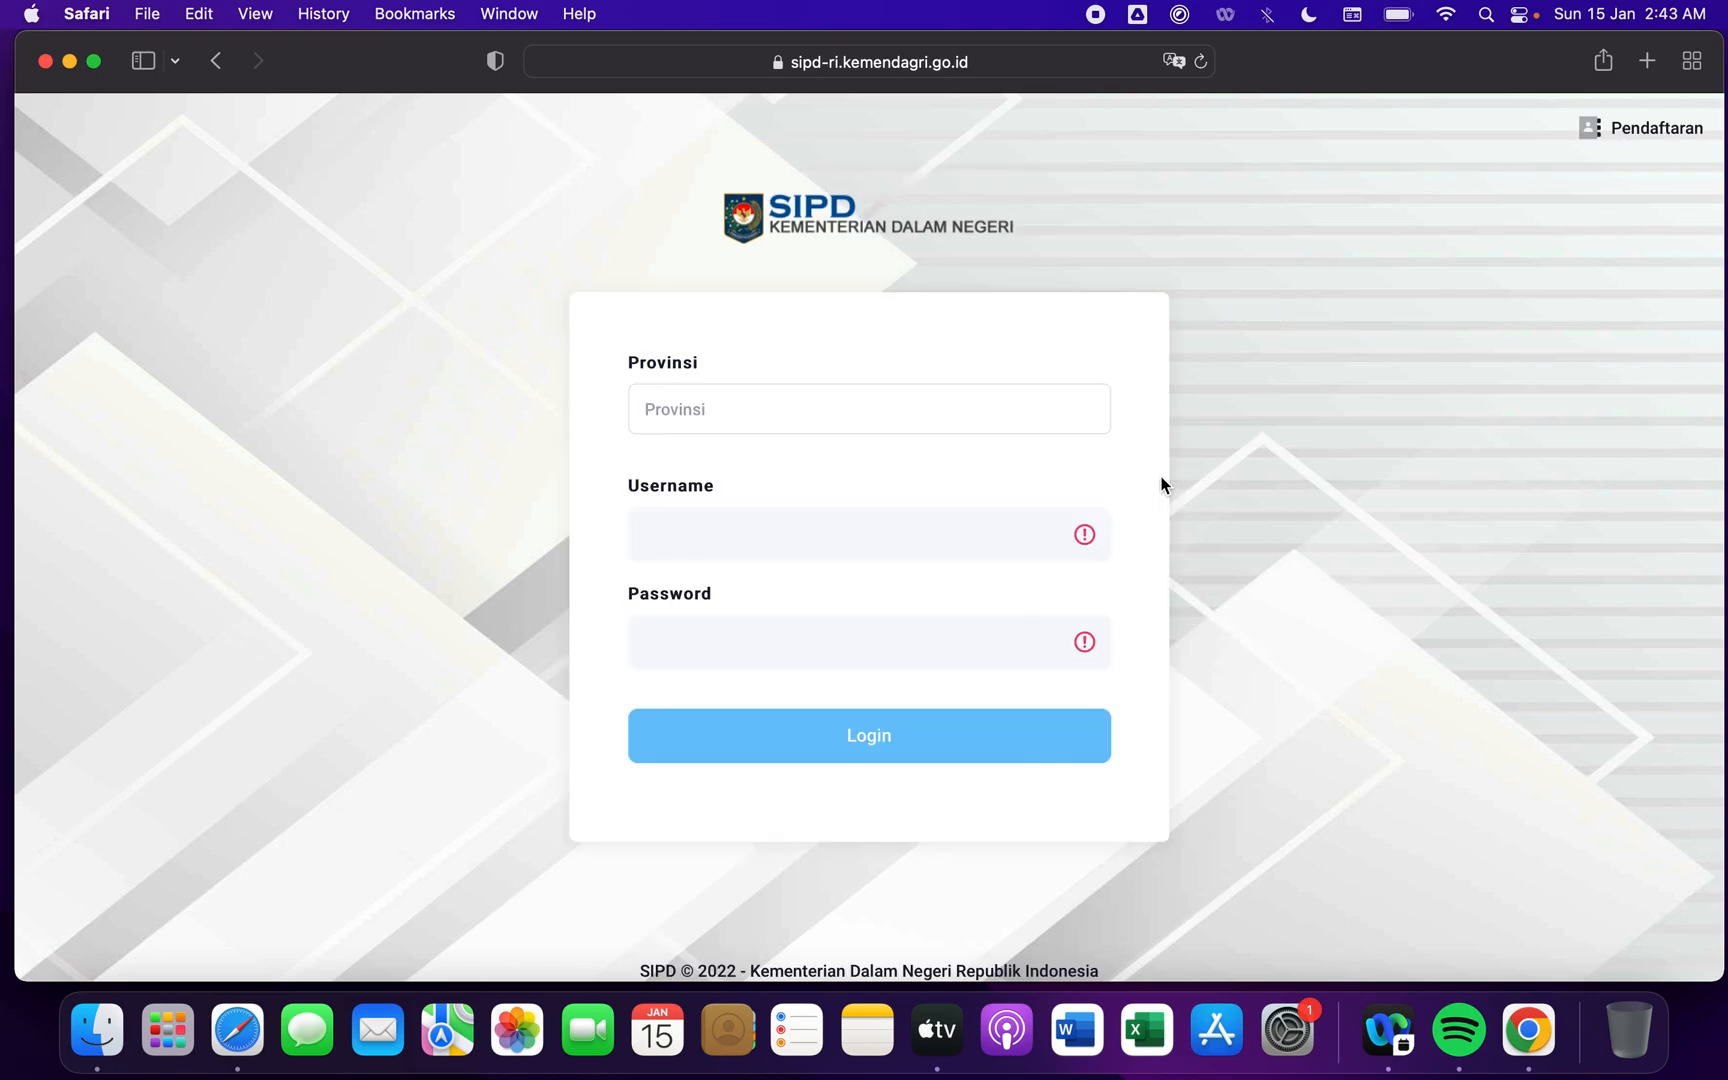
- Choose Provinsi Jawa Barat as the province and Kab. Garut as the regency in the login form
click(947, 407)
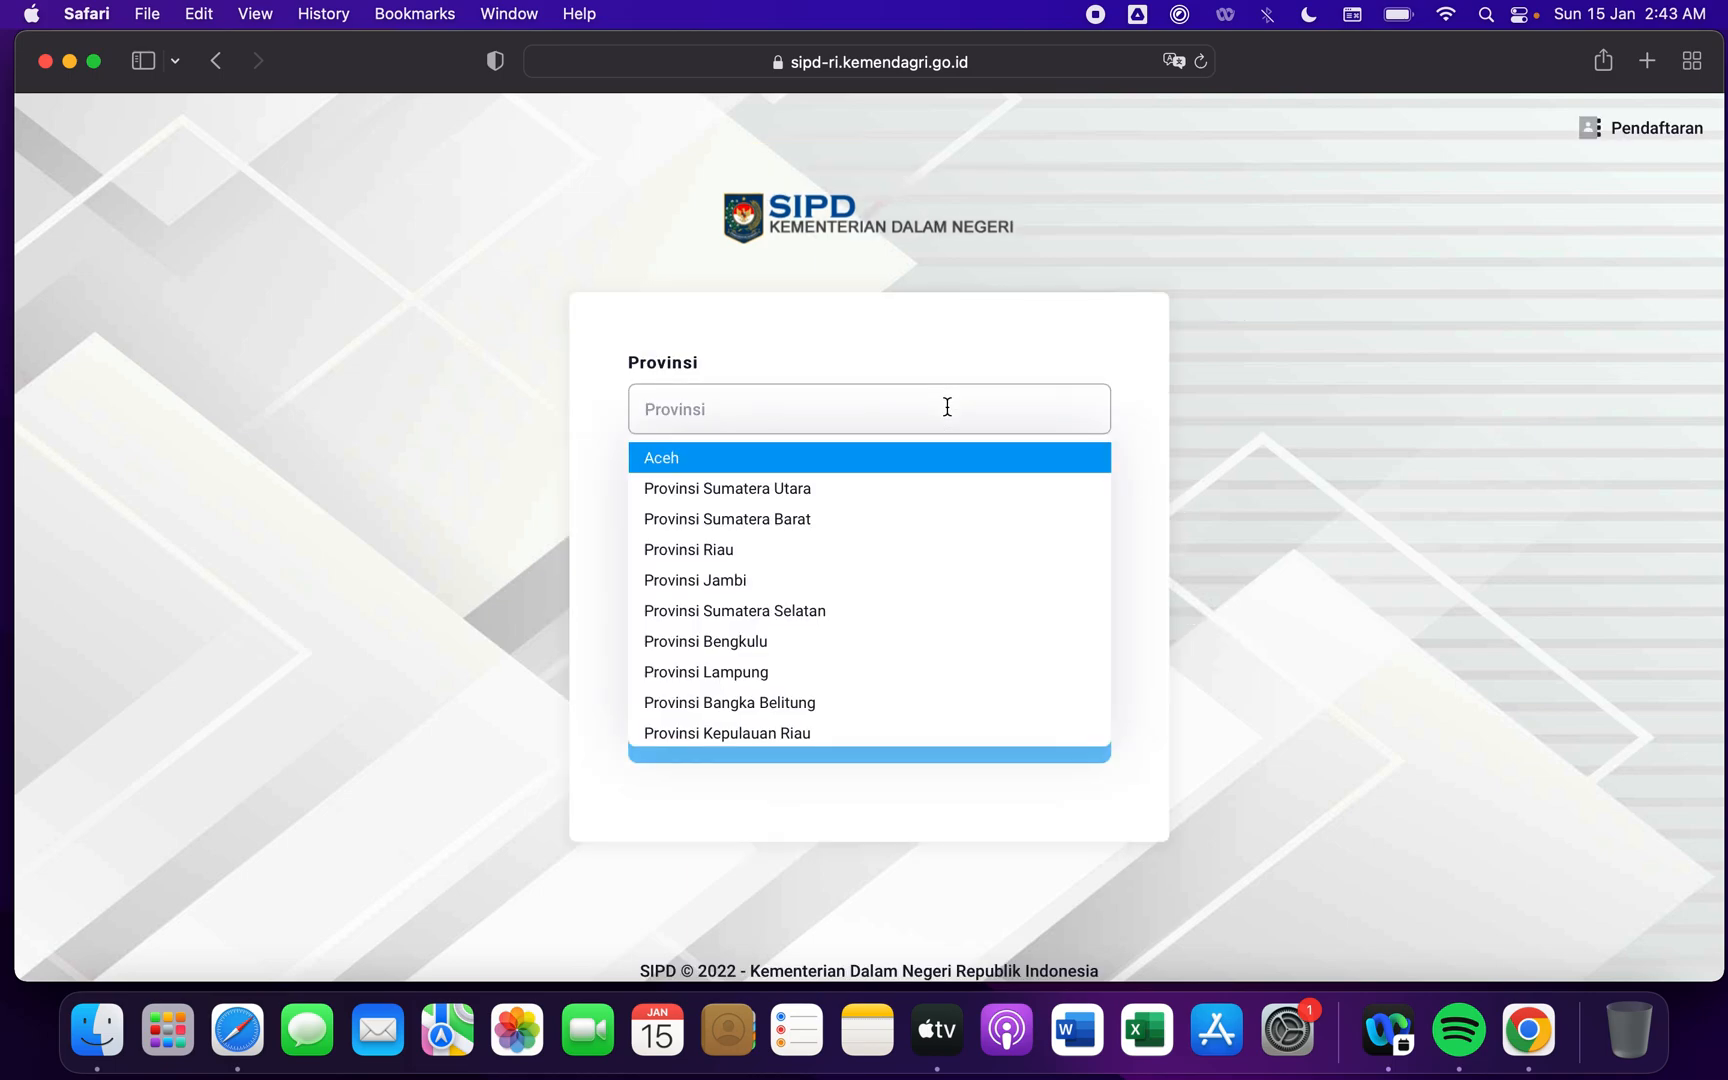
click(418, 380)
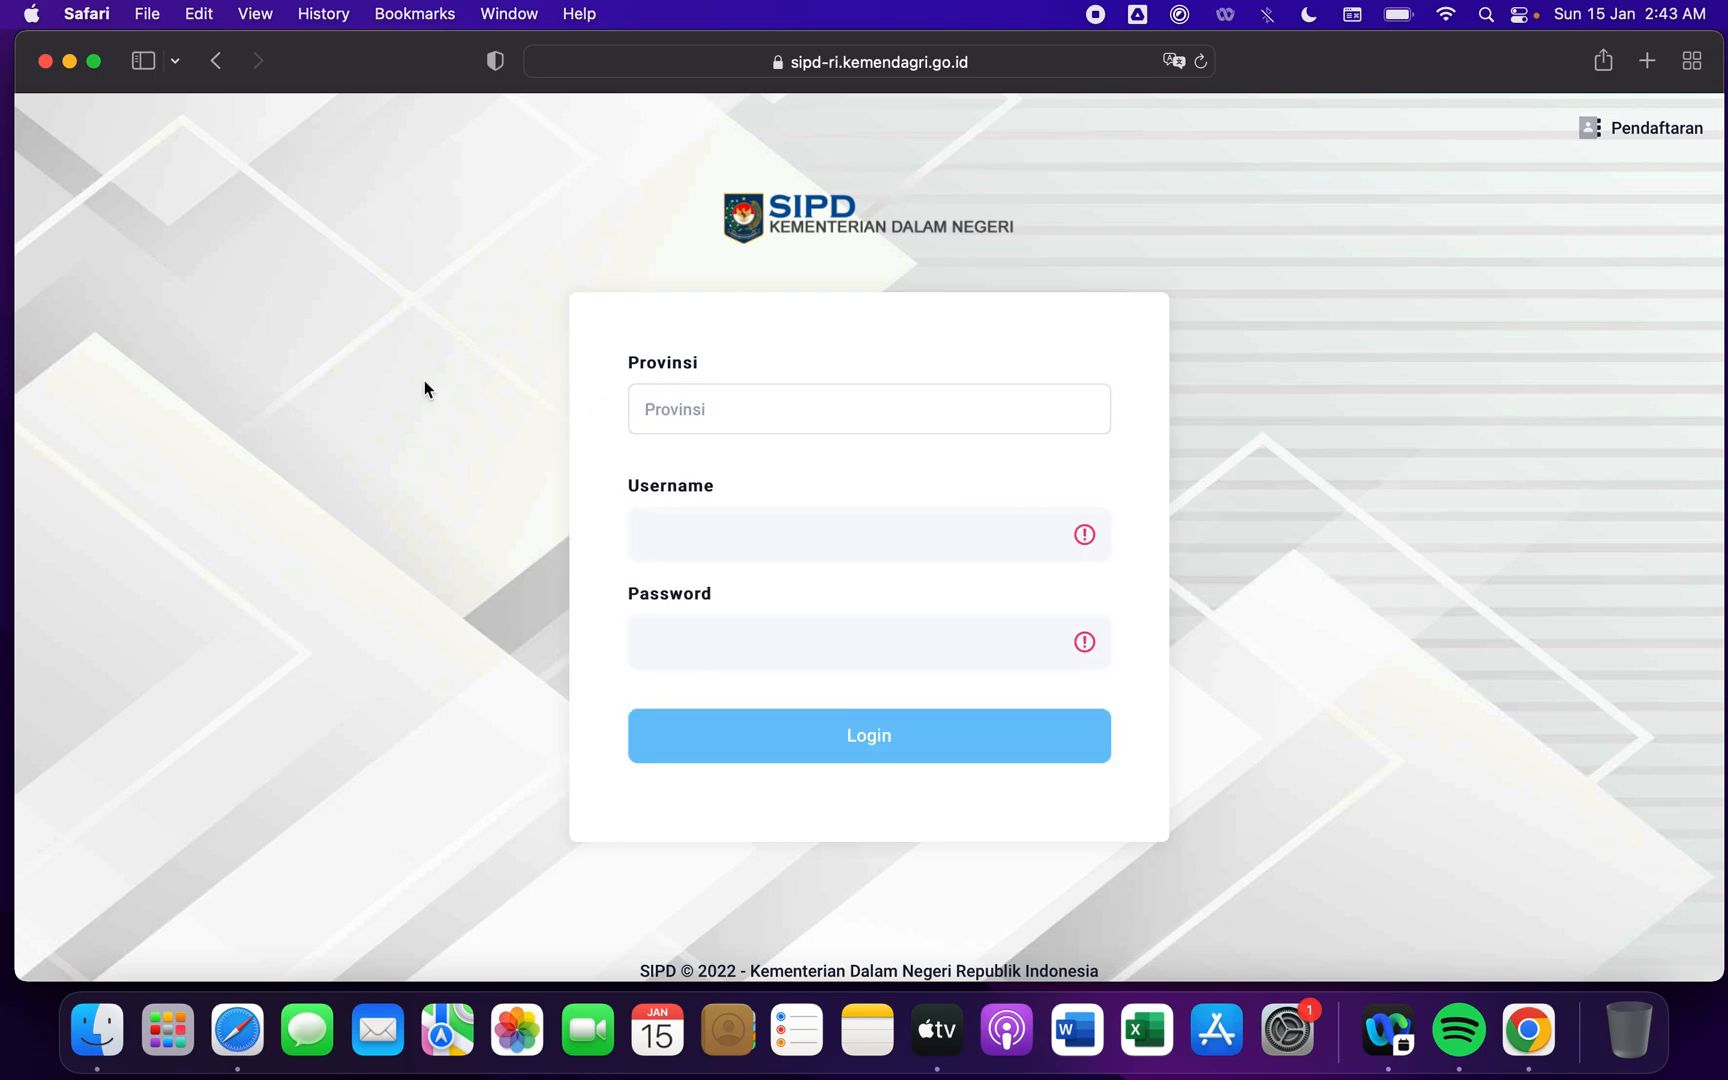
click(745, 408)
text(jawa)
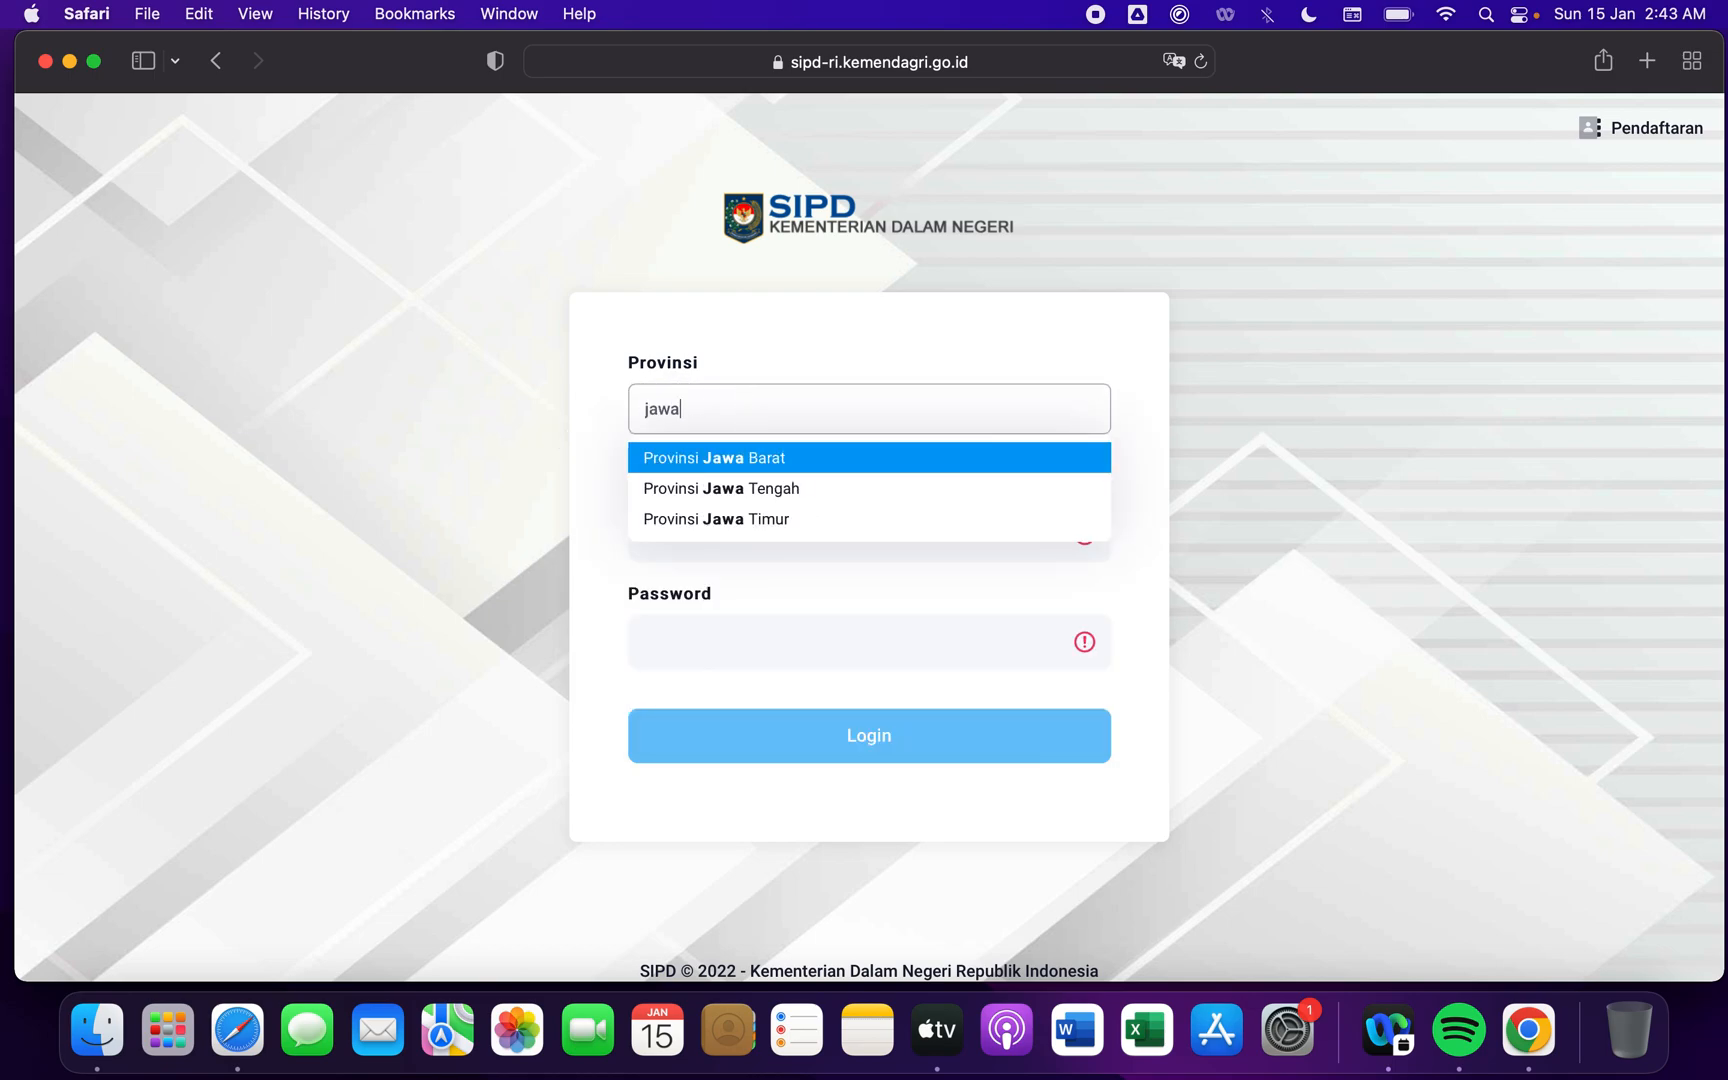
key(Return)
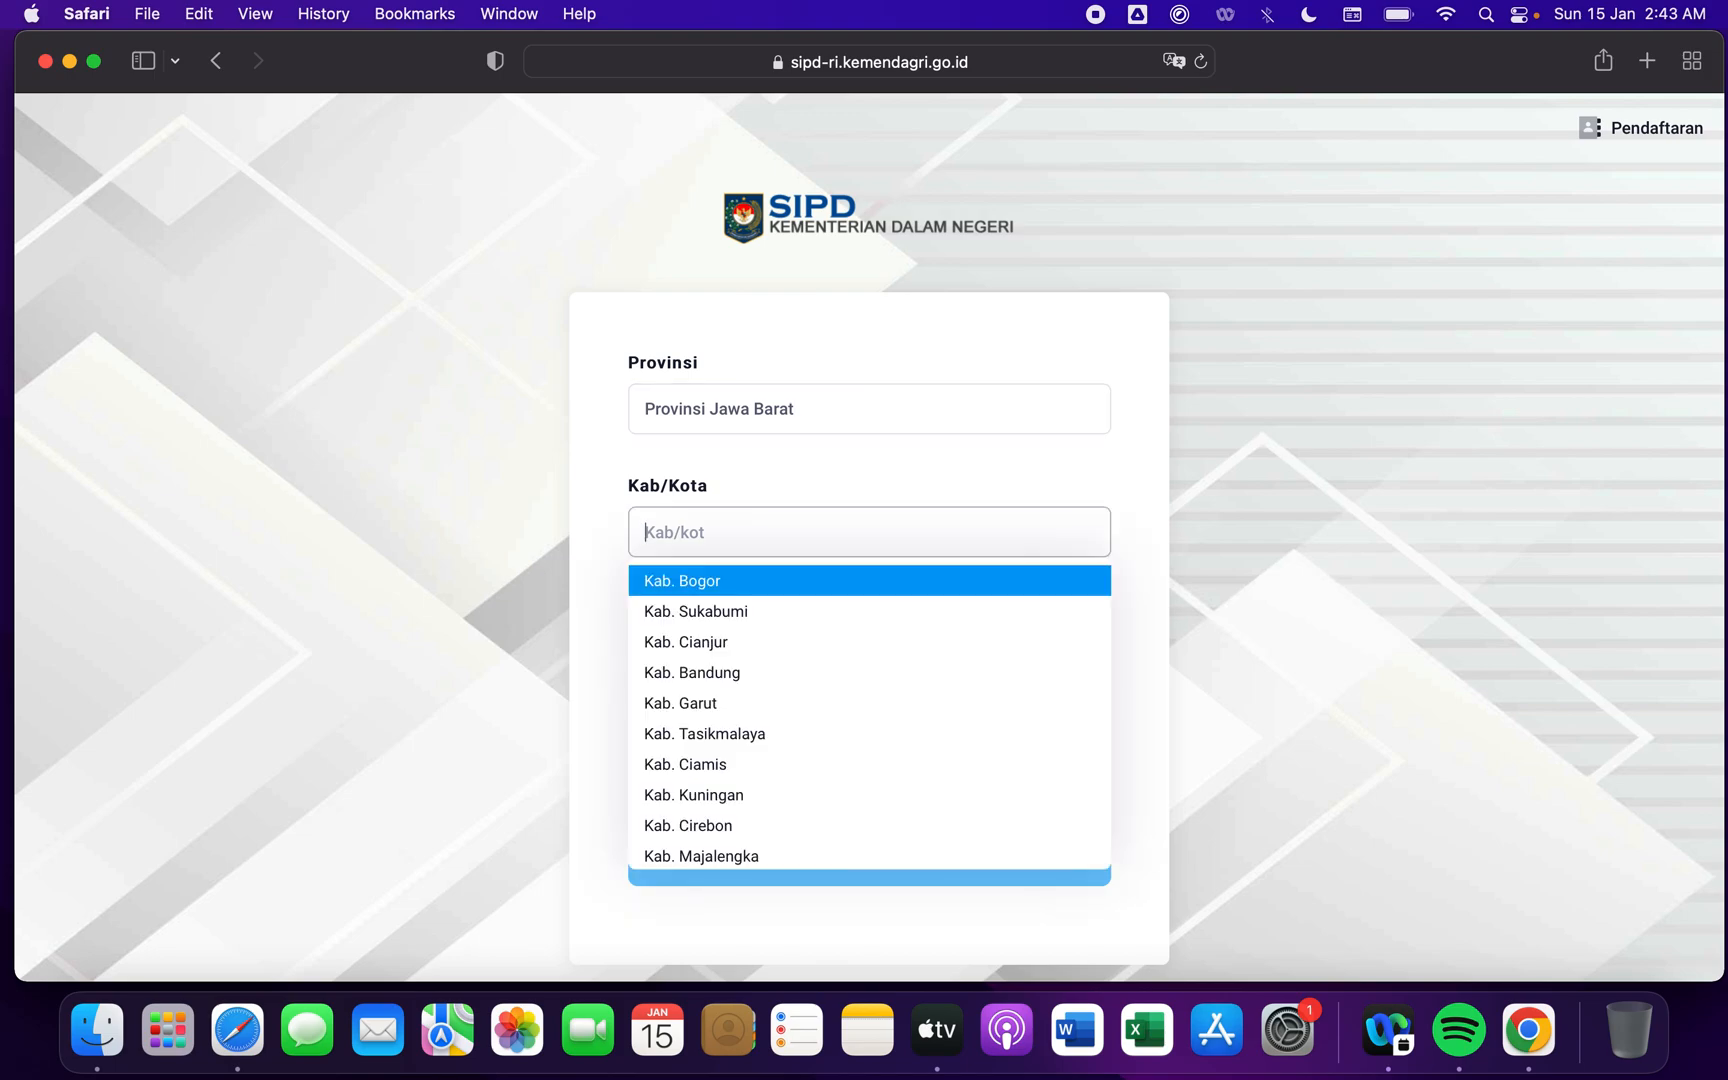
text(gar)
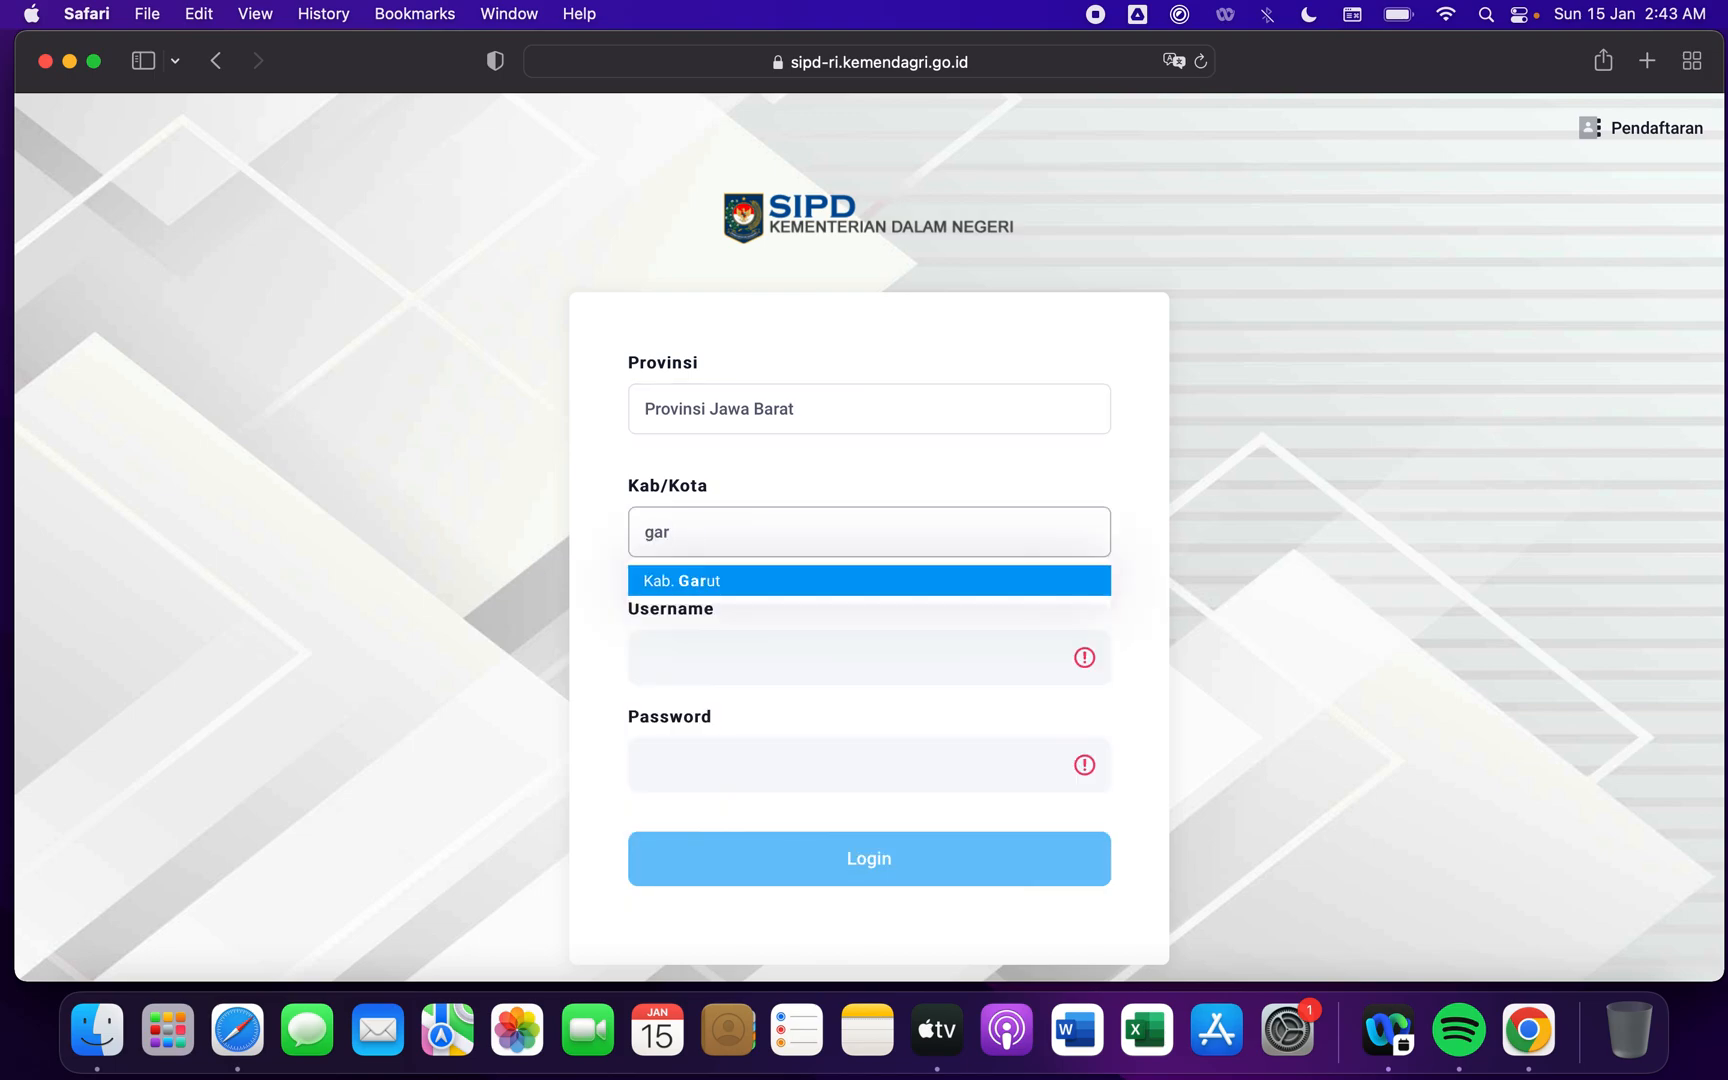
key(Return)
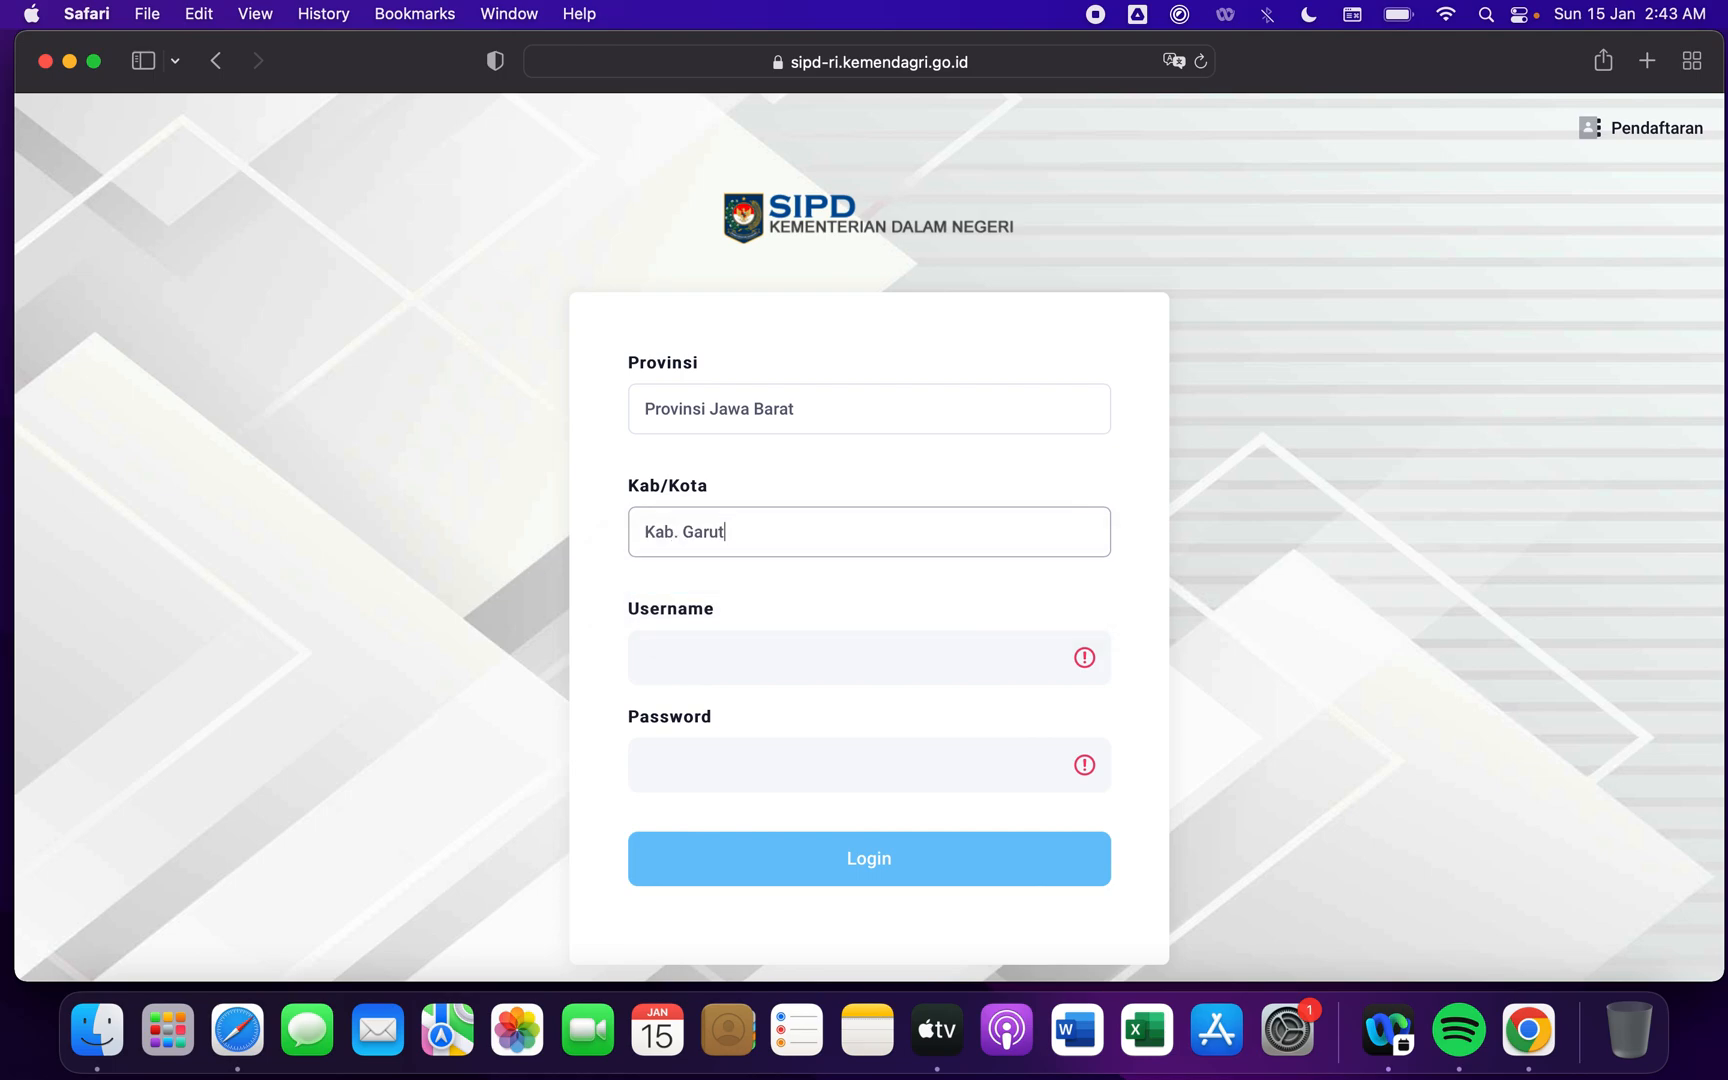
- Fill in the account username and password and submit the login
click(654, 658)
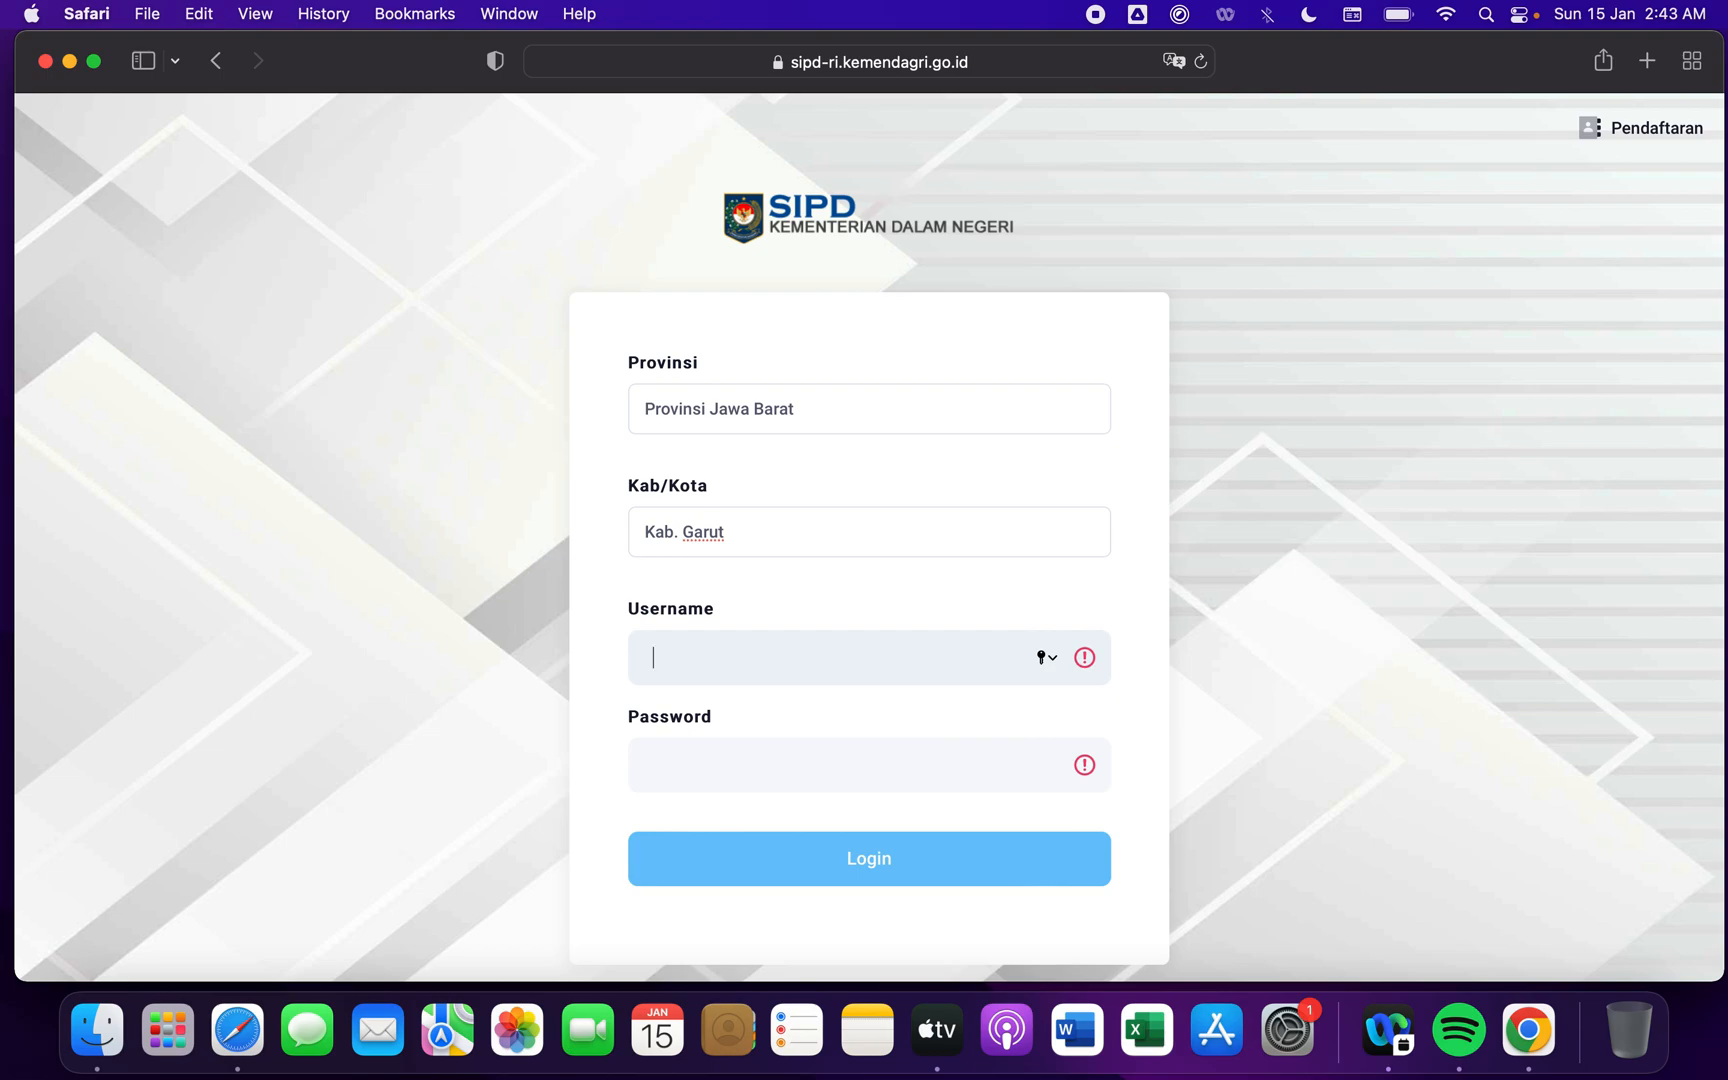
text(32.05.00.0000)
key(Tab)
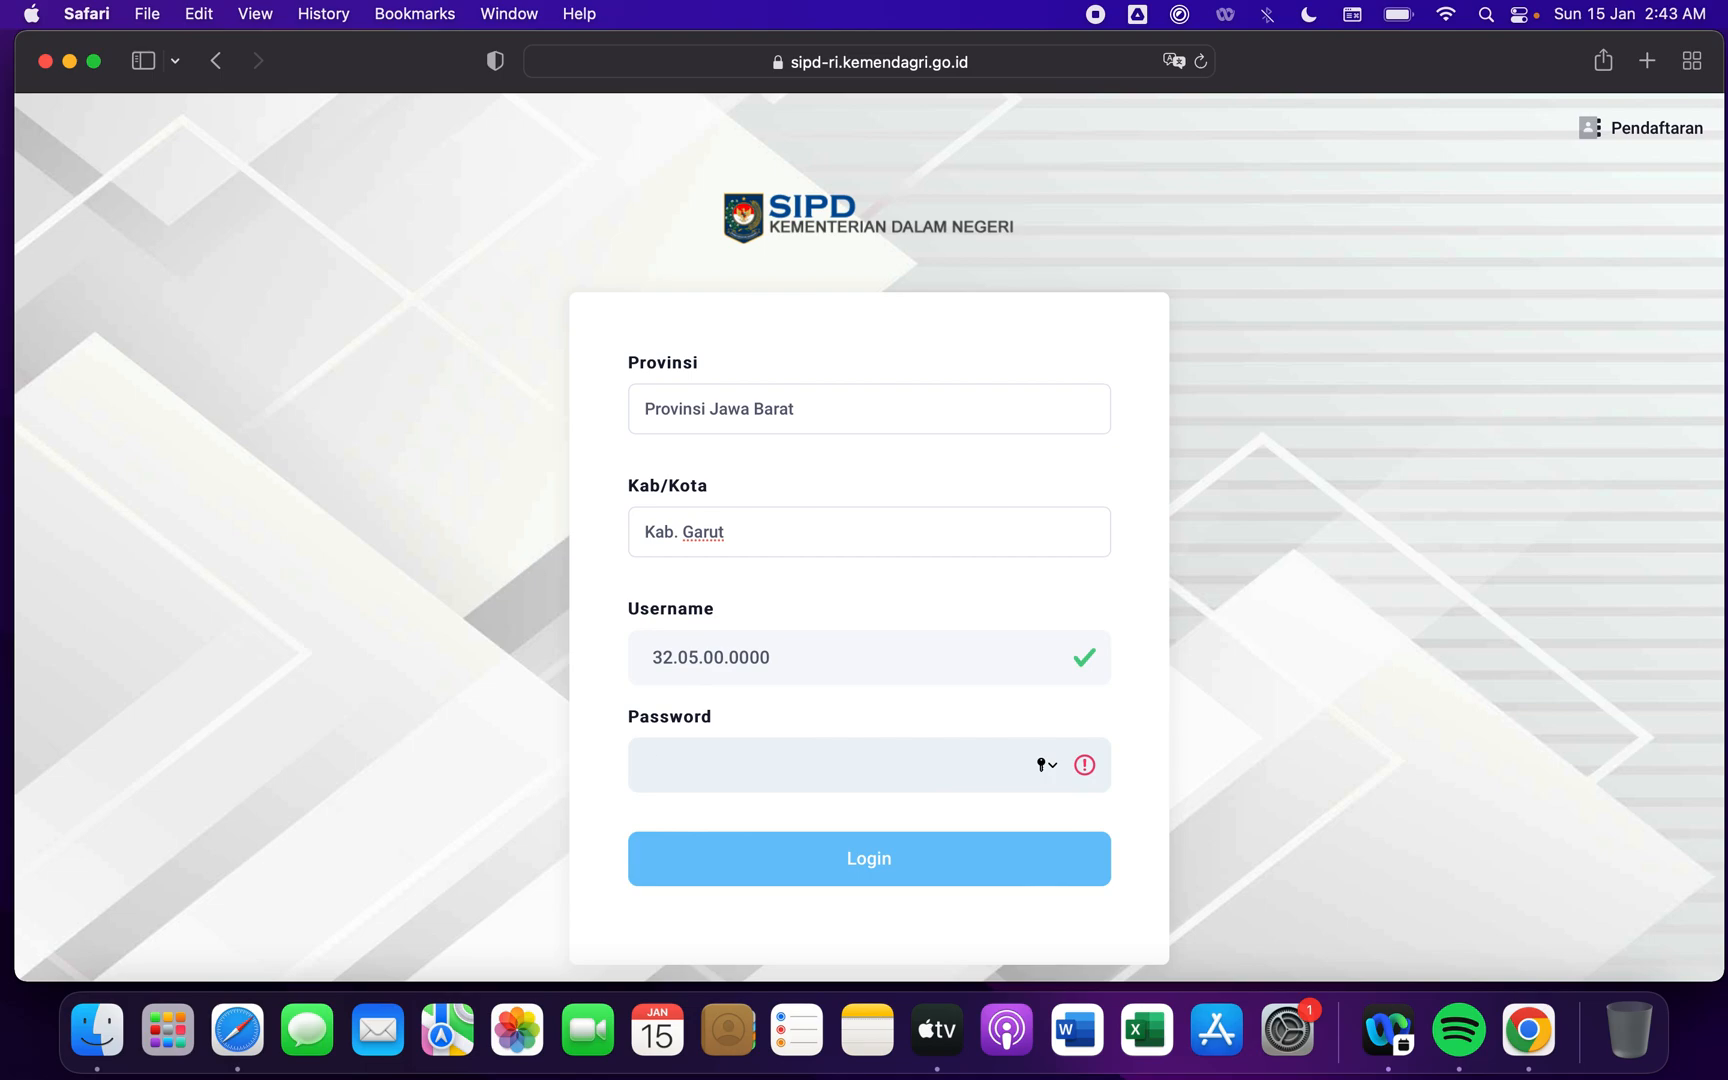
text(••••••••••)
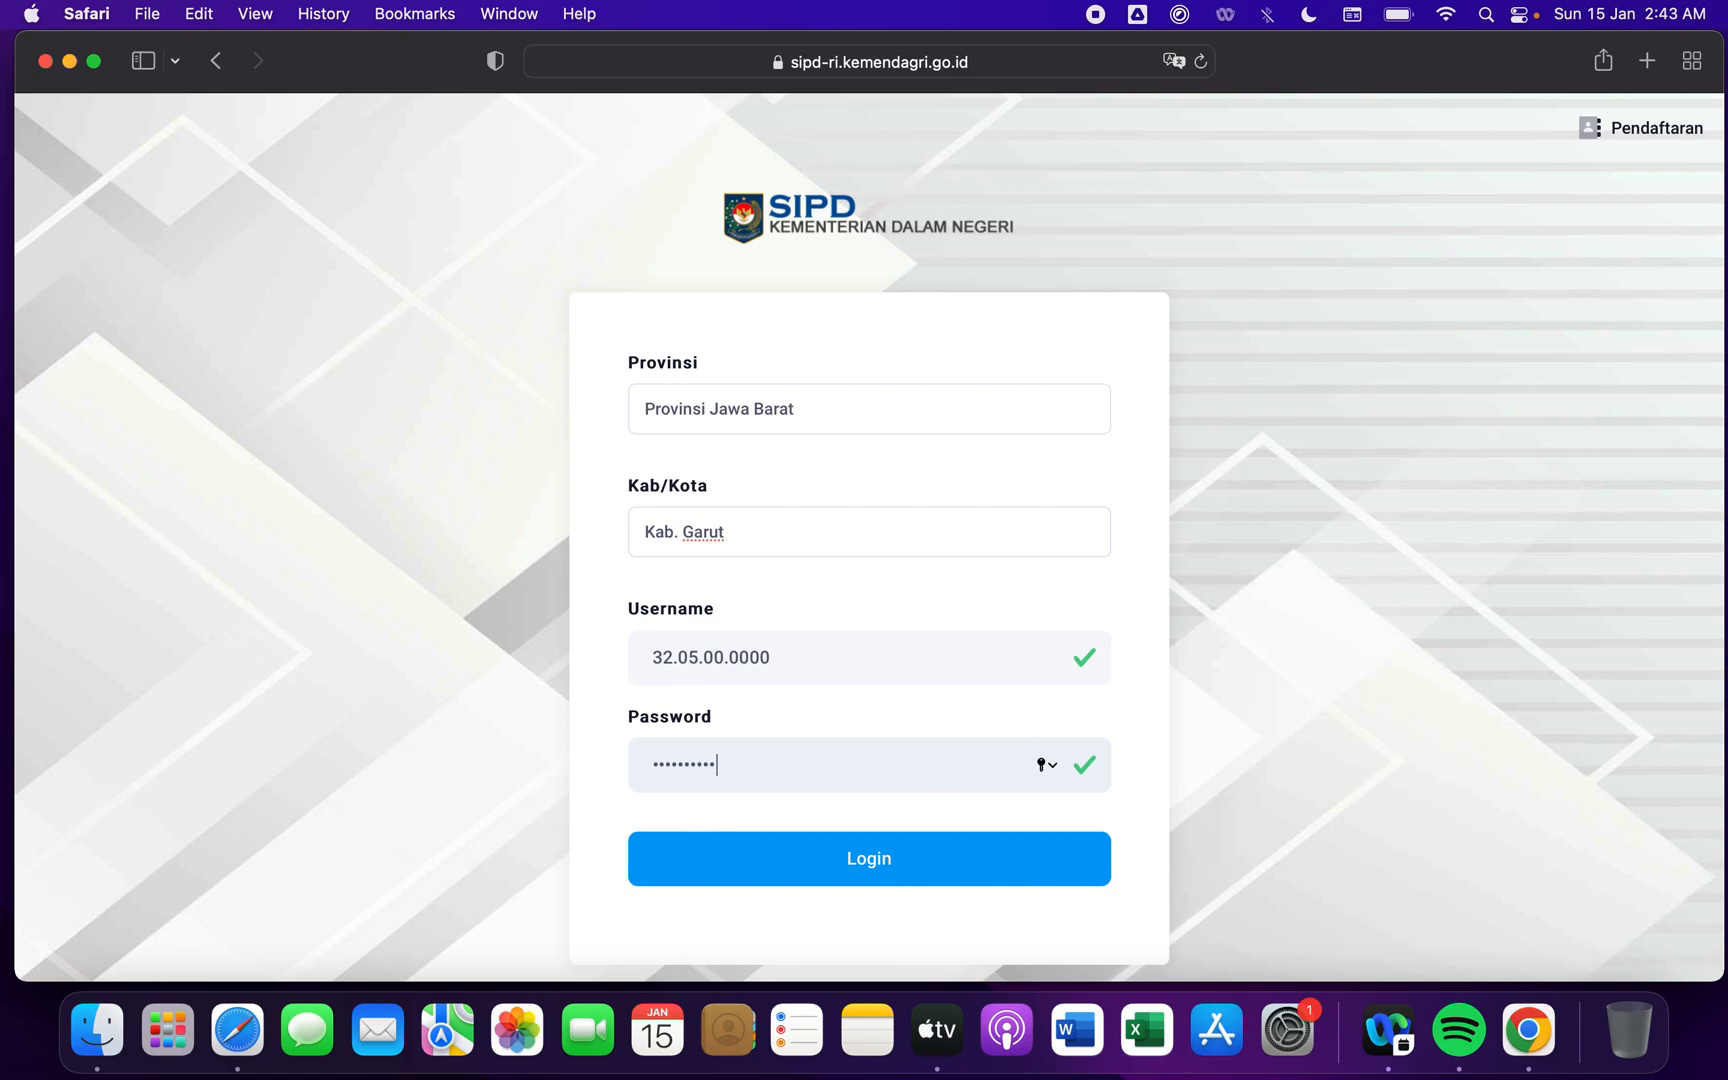
text(•••)
click(910, 864)
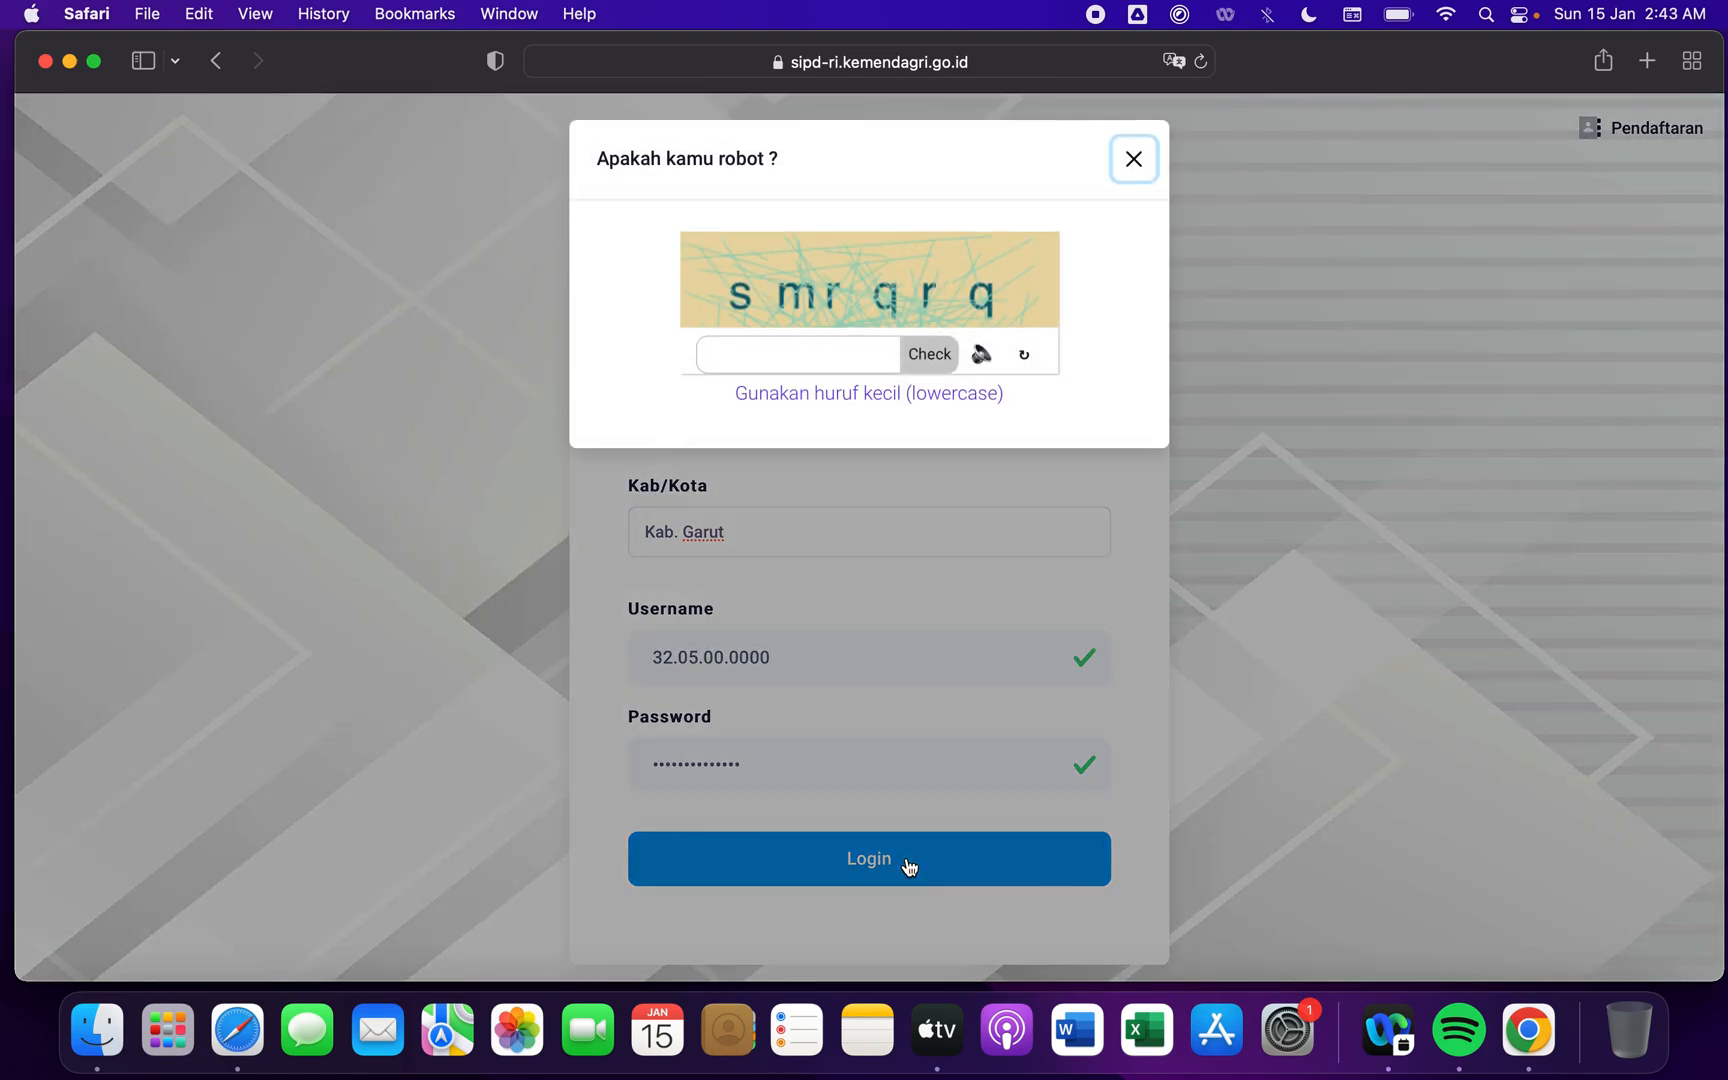
- Request a new captcha image, enter its verification code in lowercase and check it to complete the login
click(820, 362)
click(1026, 359)
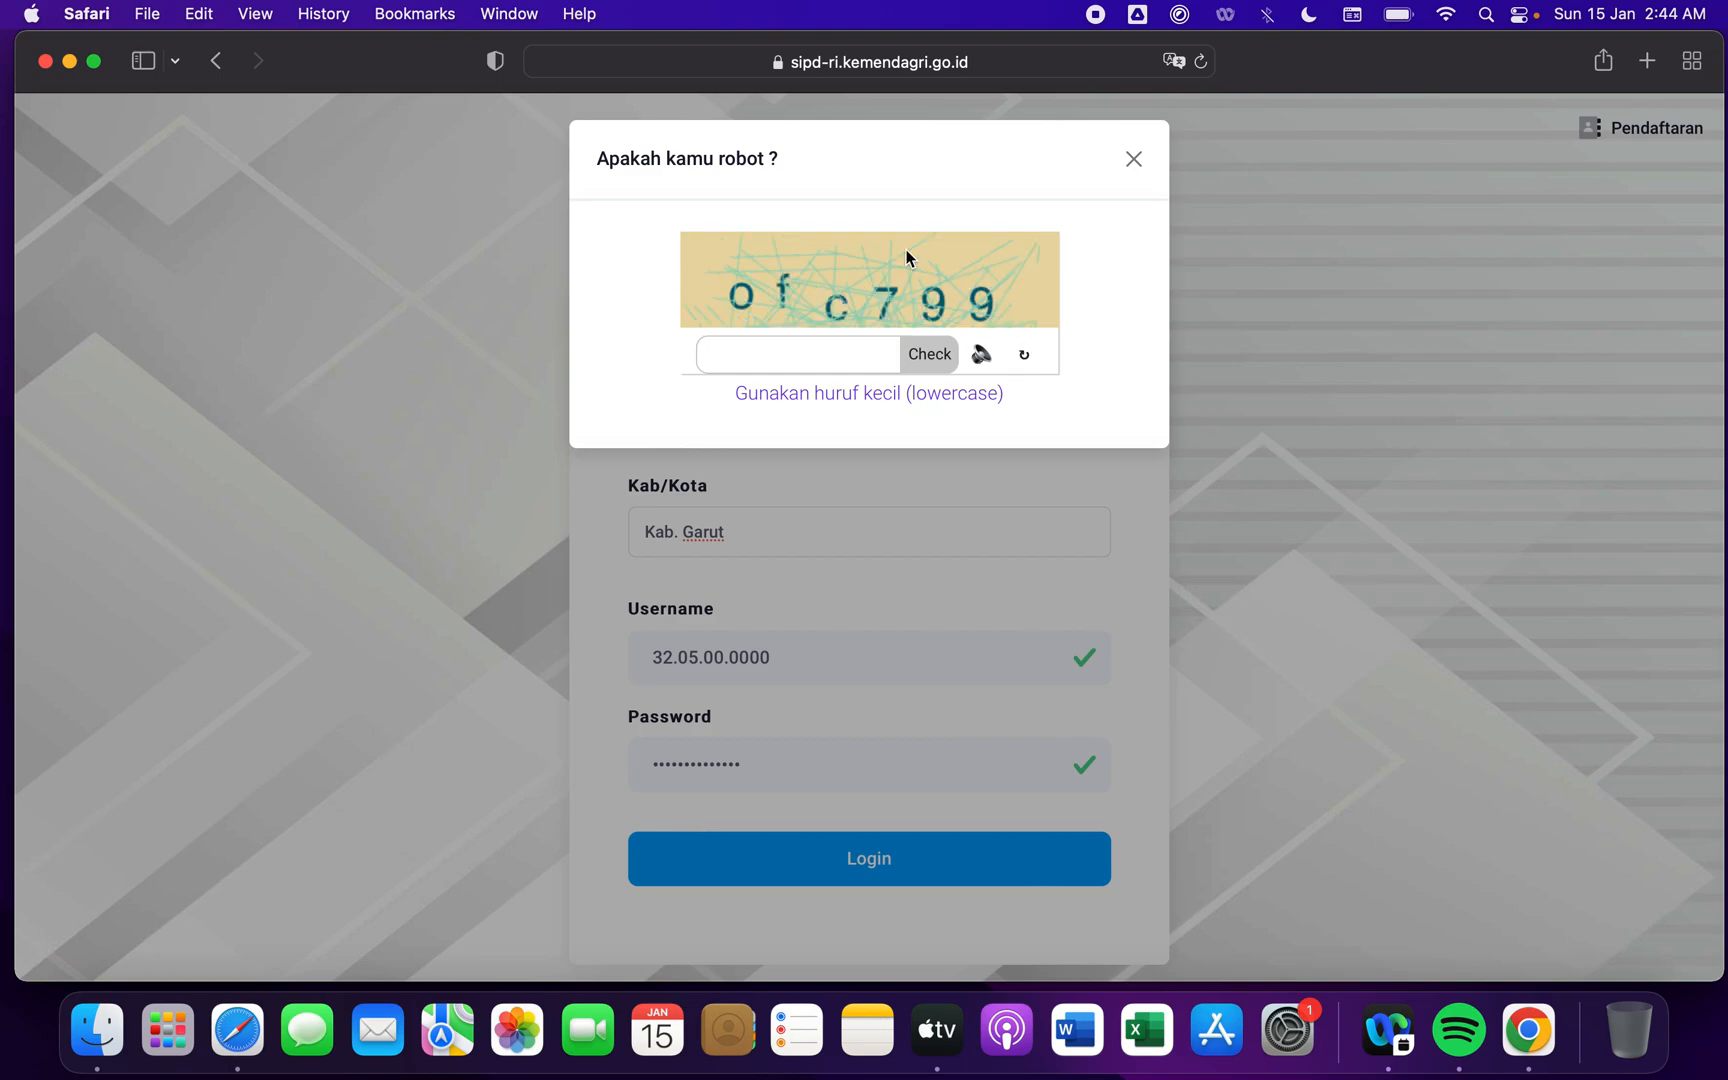
click(818, 351)
text(ofc799)
click(927, 360)
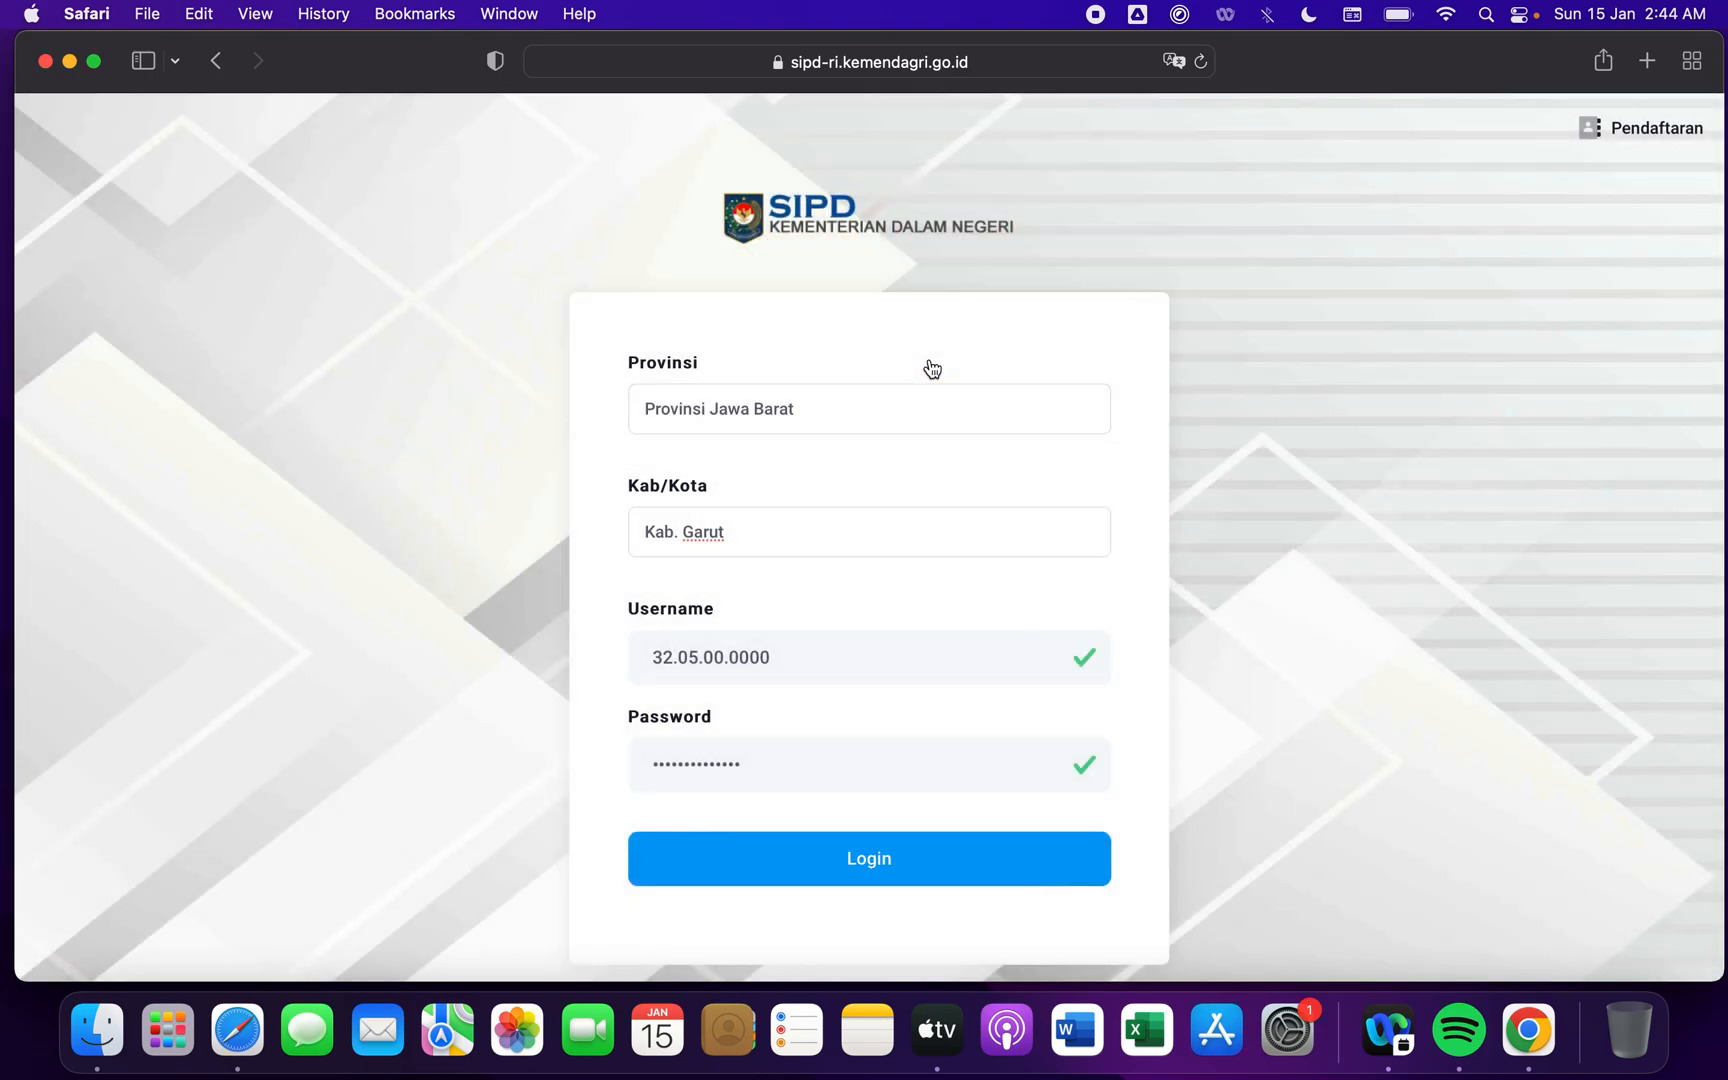
click(884, 668)
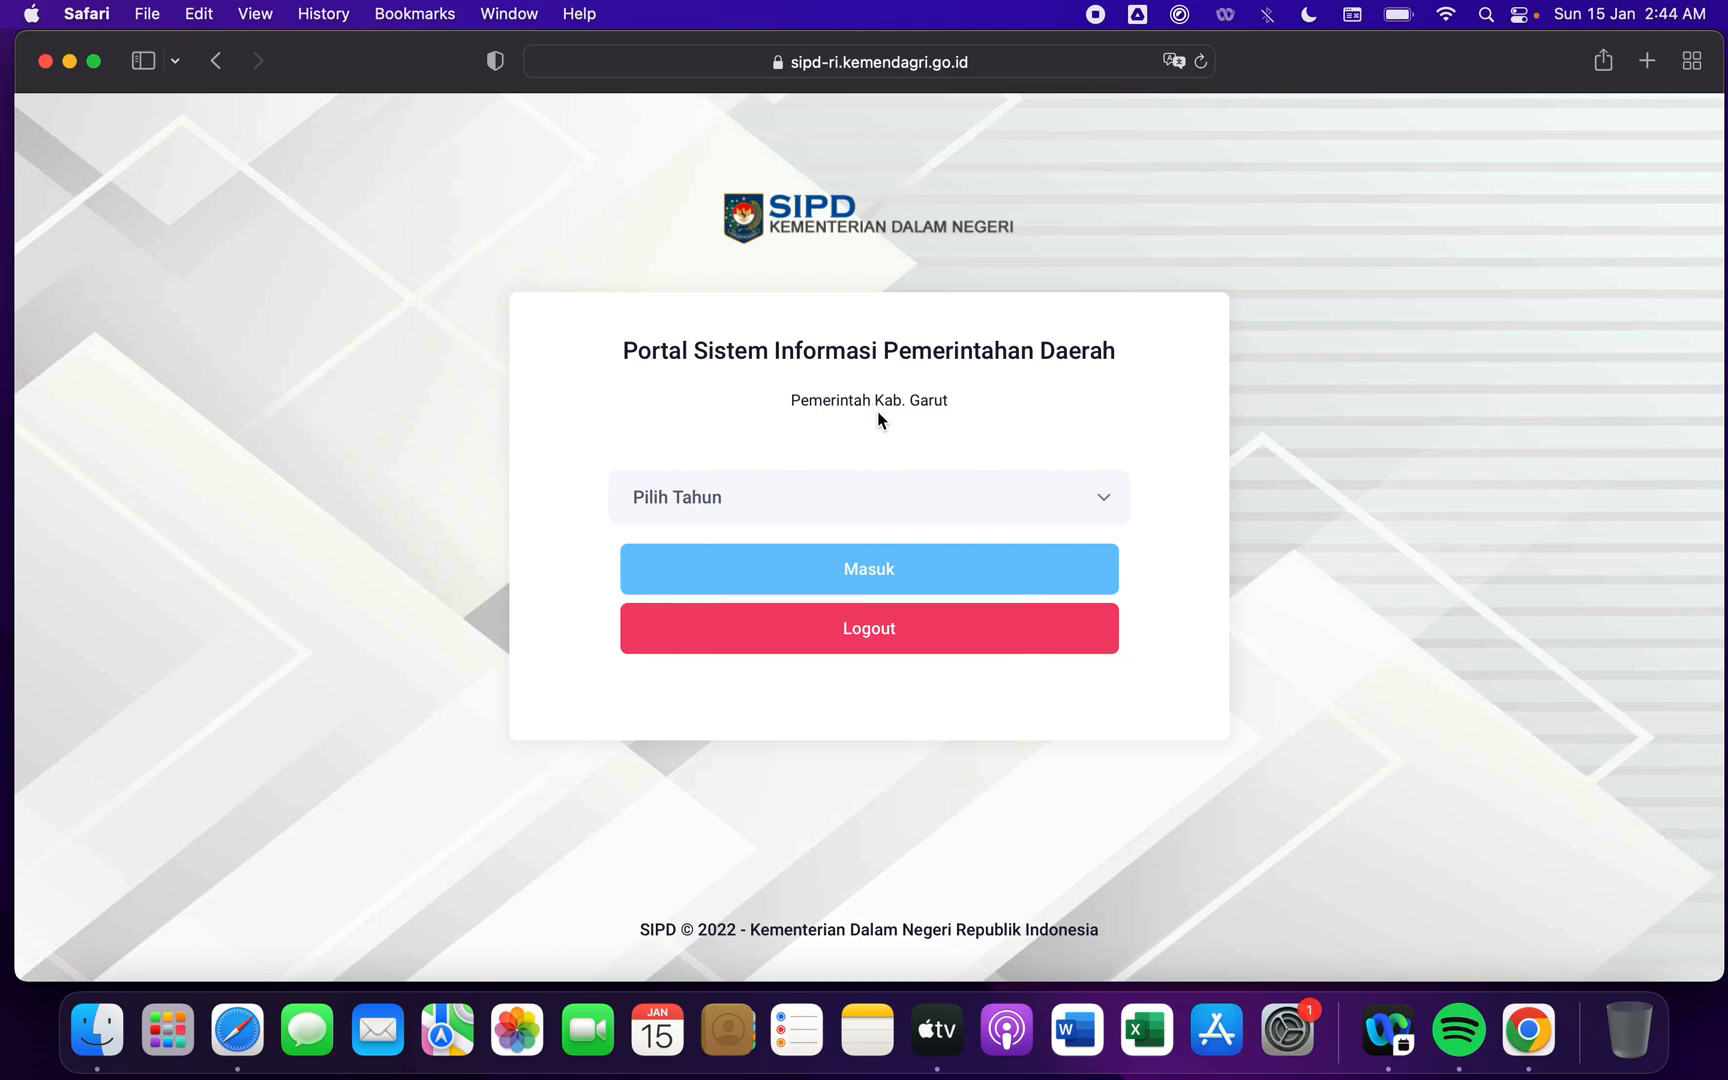
- Enter the portal for the year 2024 and open the Usulan Aspirasi page
click(871, 498)
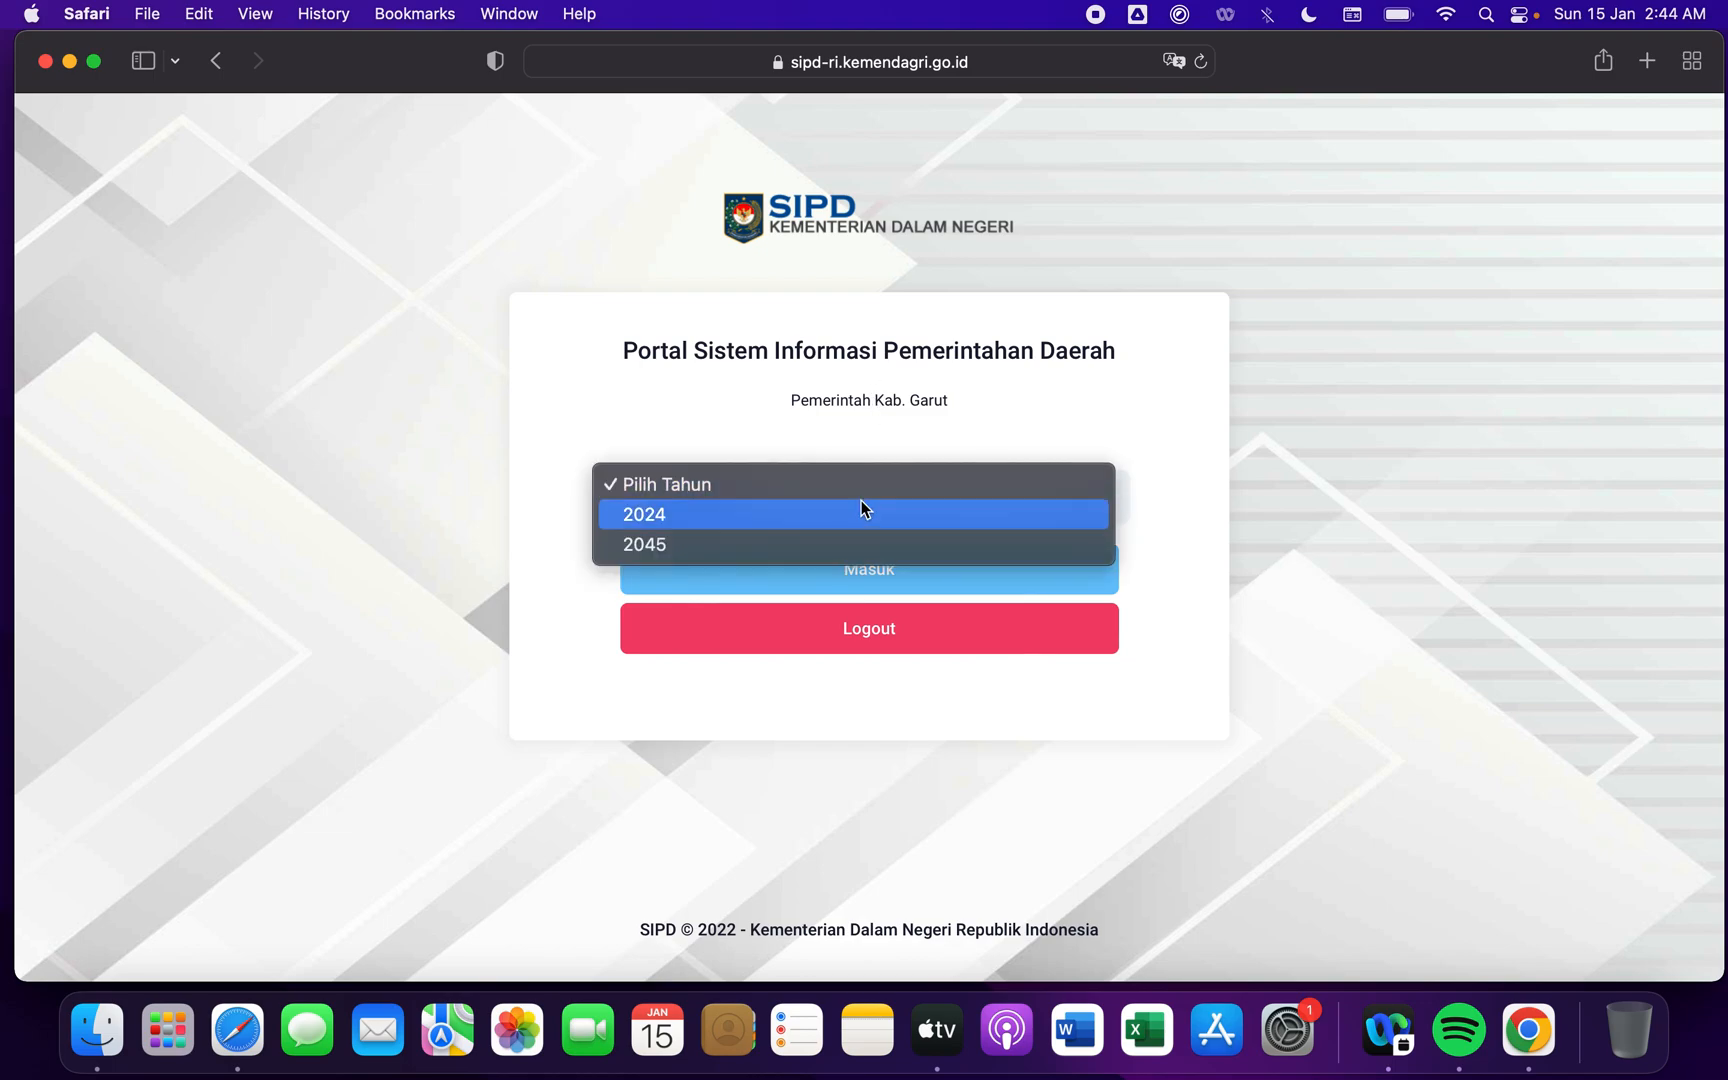
click(787, 513)
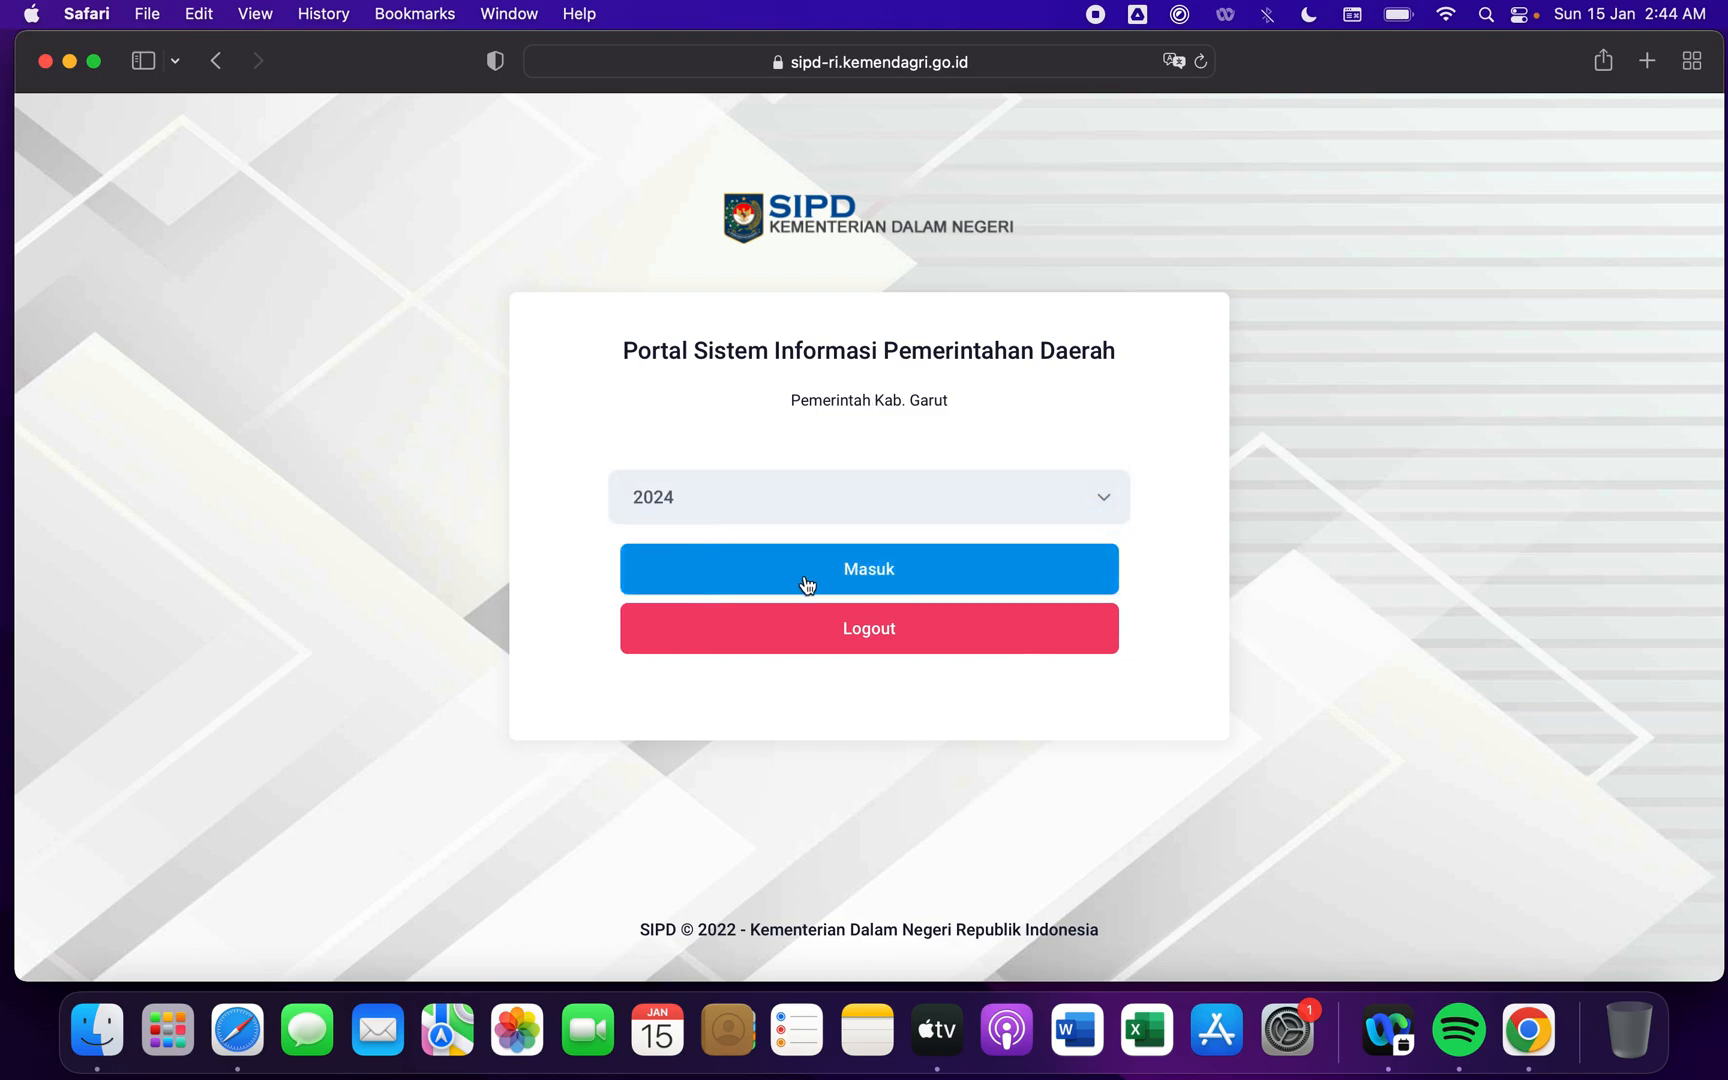
click(838, 572)
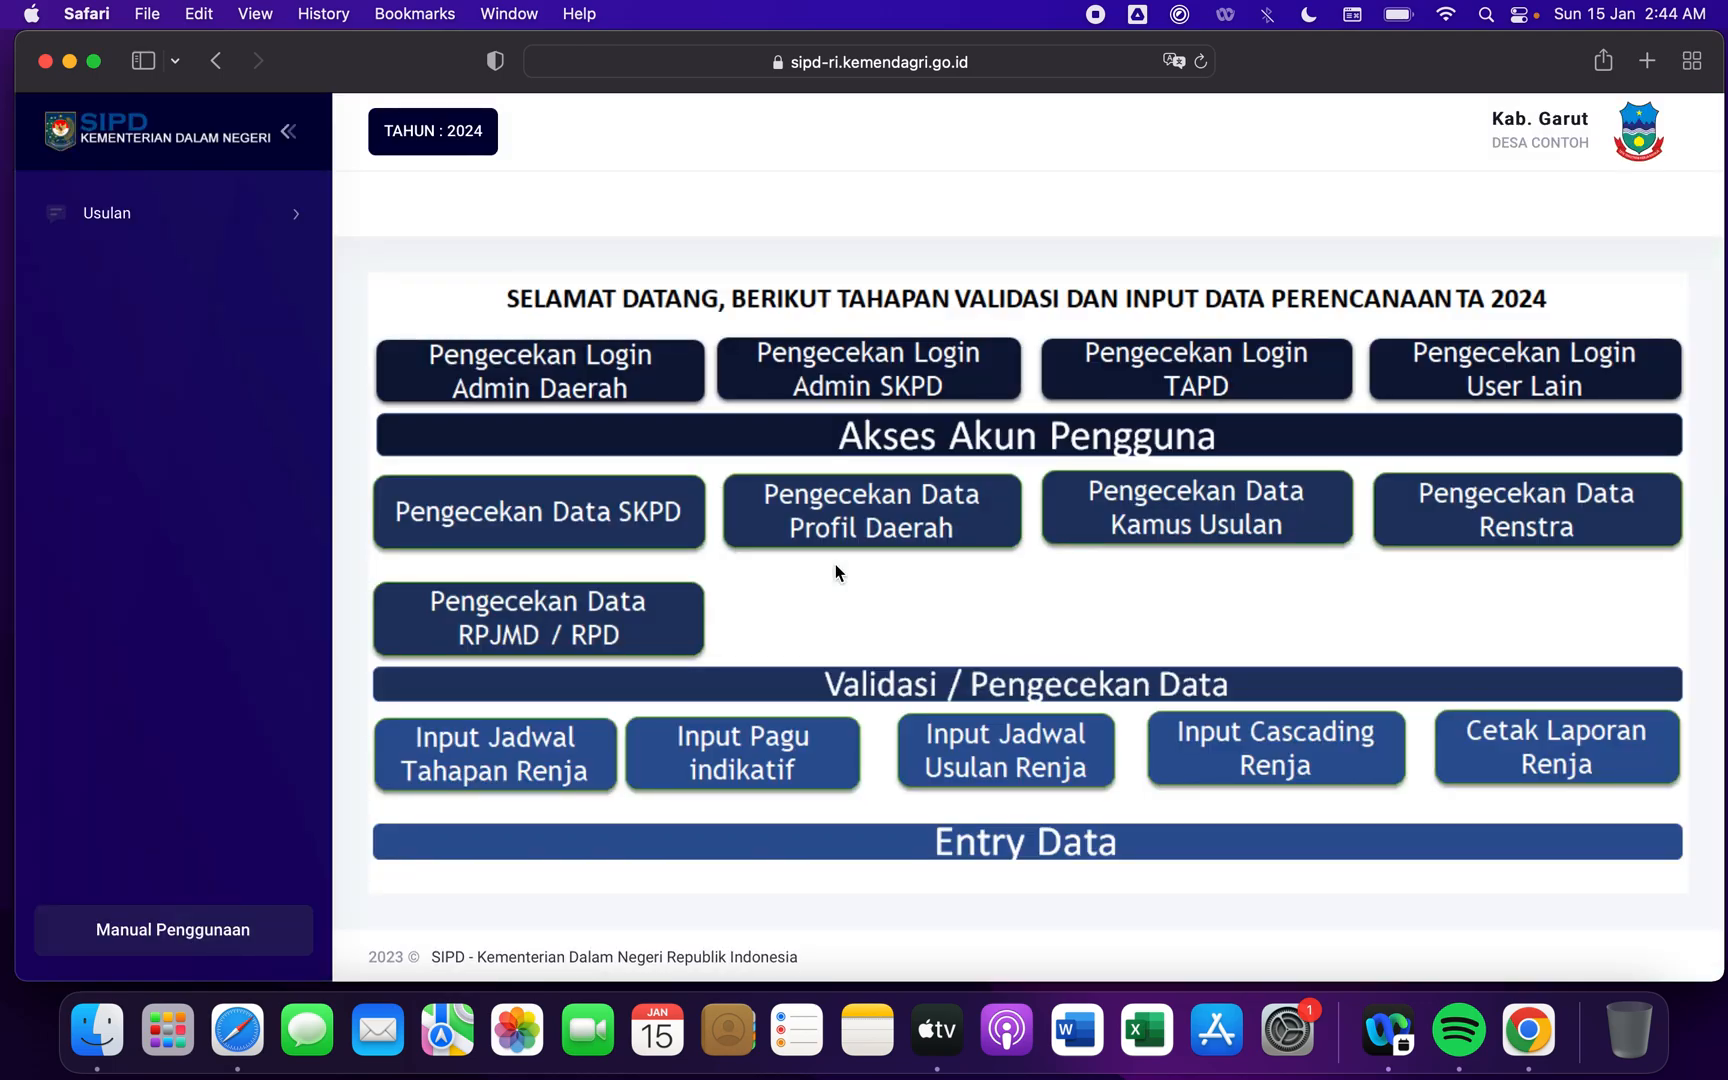
click(279, 222)
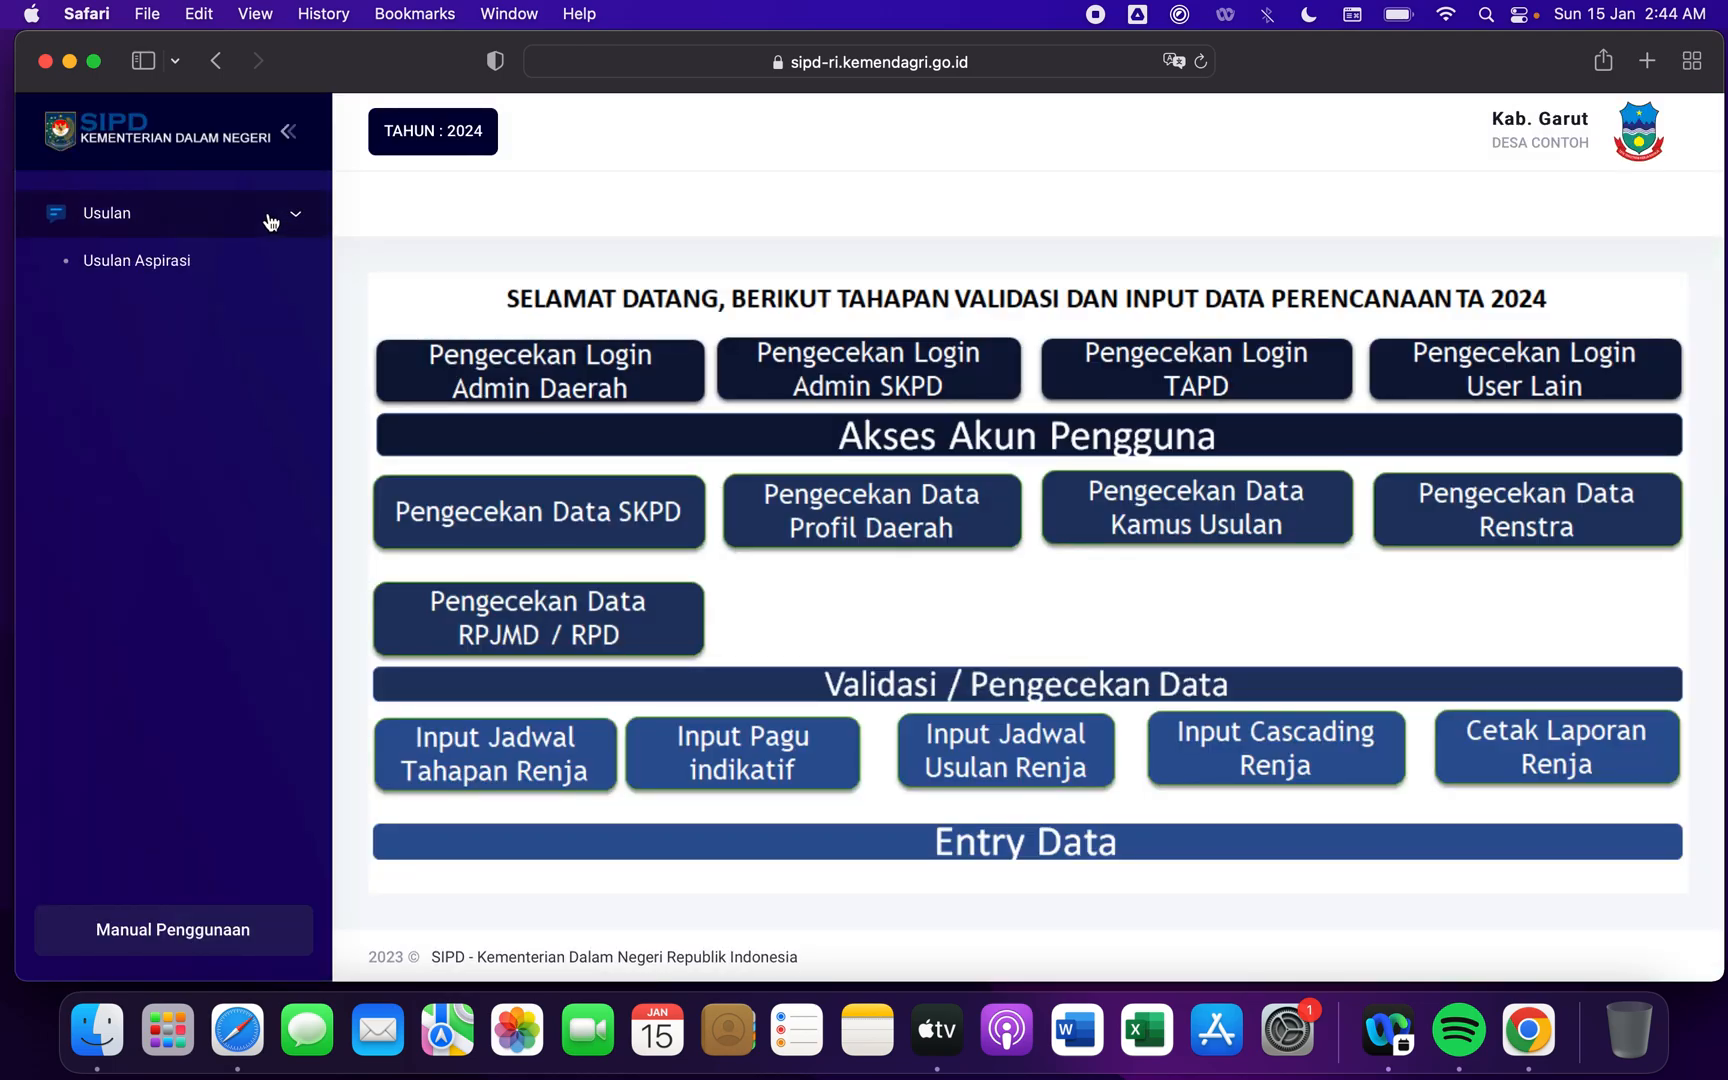
click(175, 264)
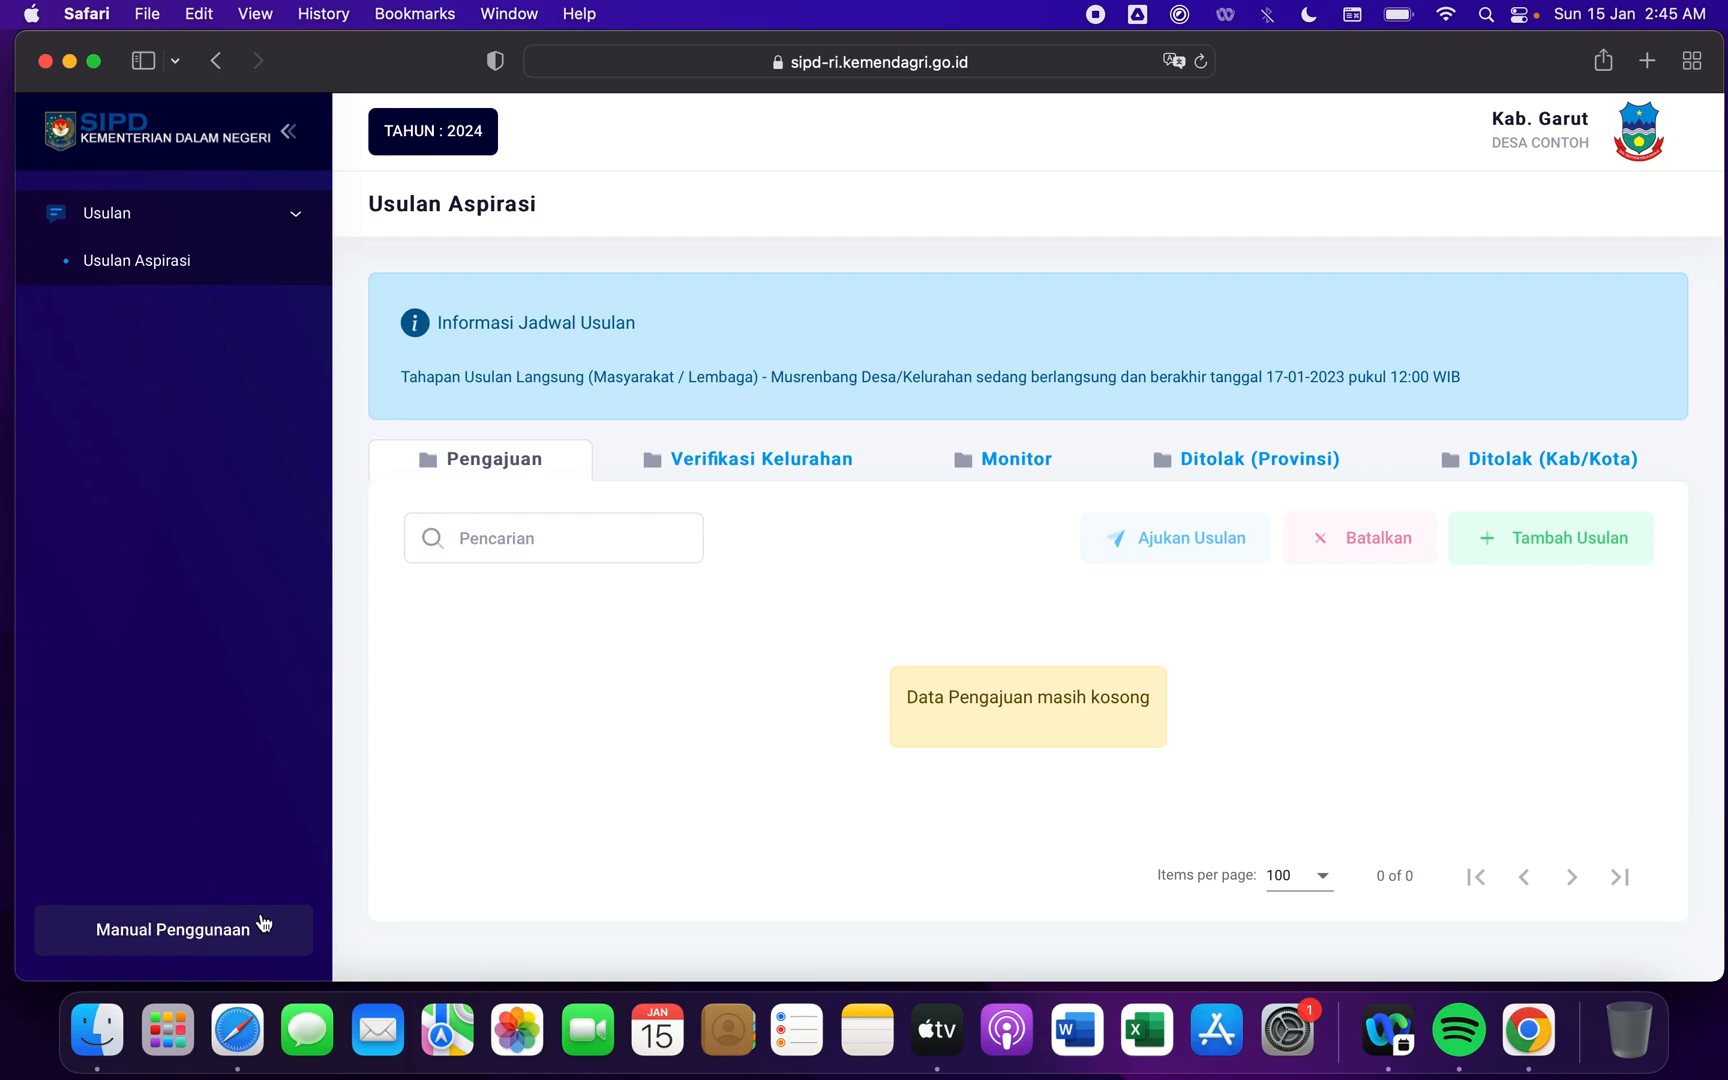
- Open the SIPD user manual and look through its cover and table of contents
click(196, 930)
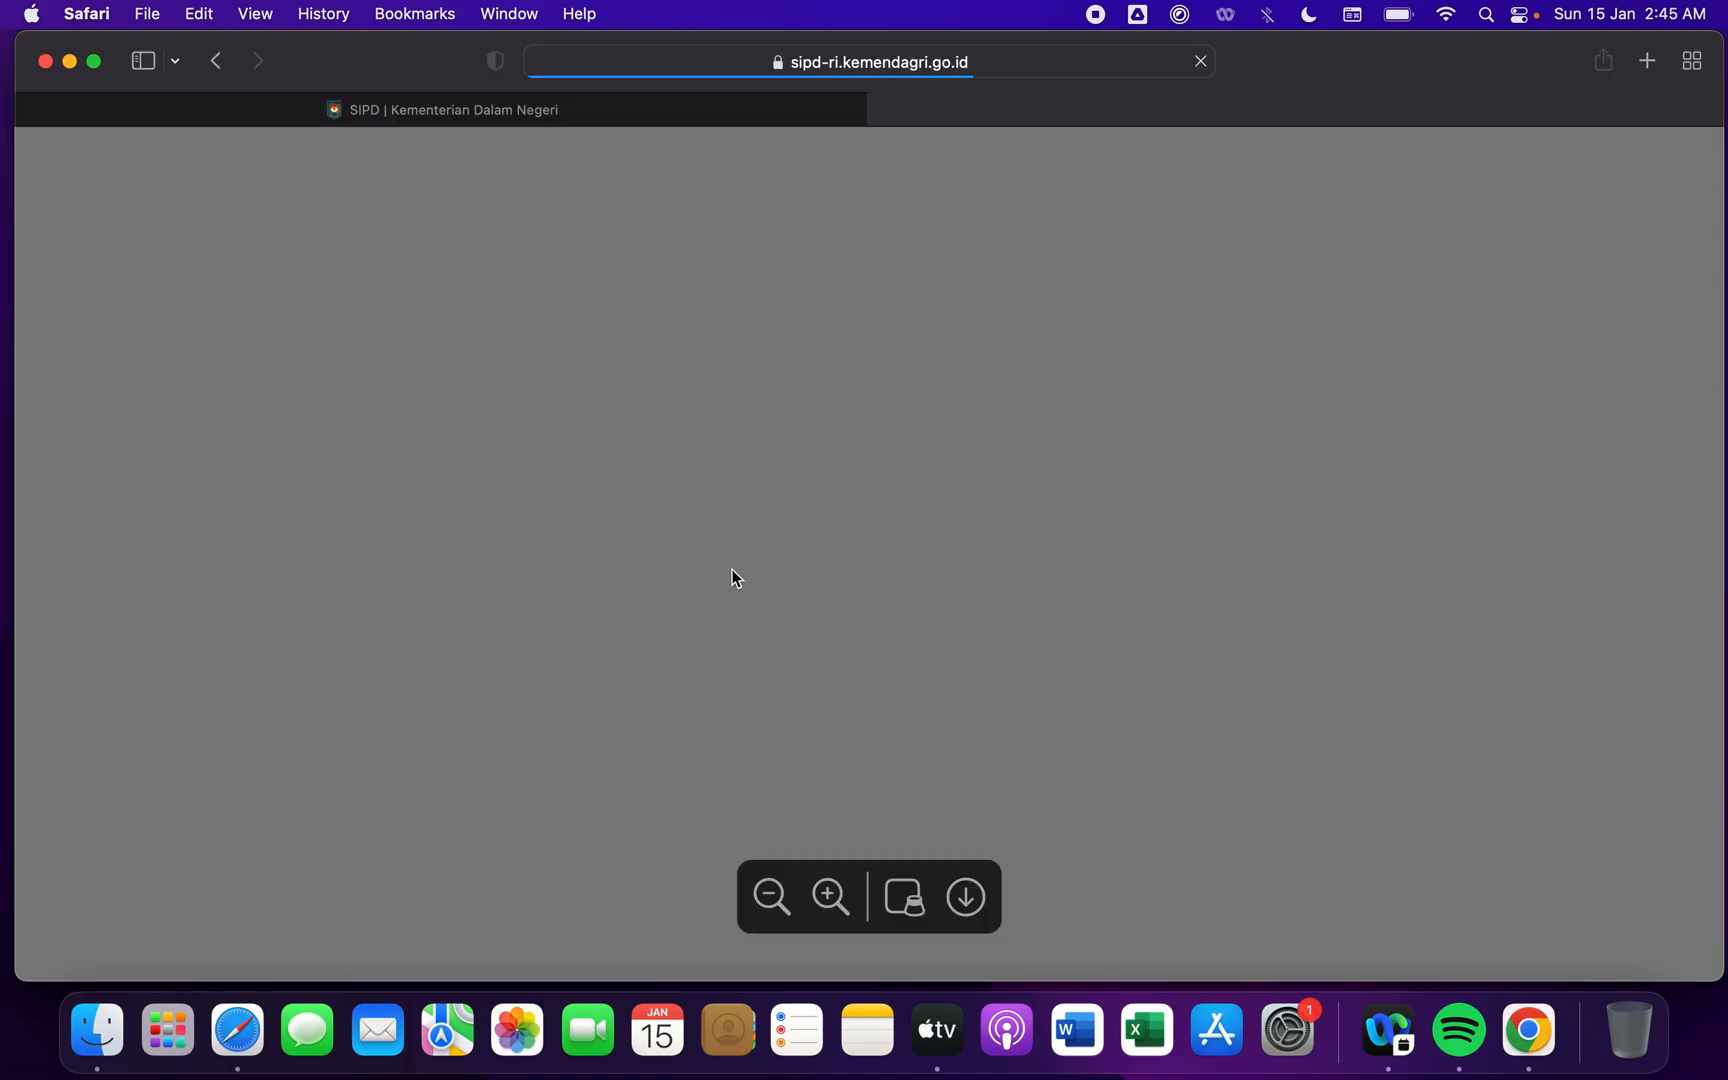
scroll(1035, 487, down, 5)
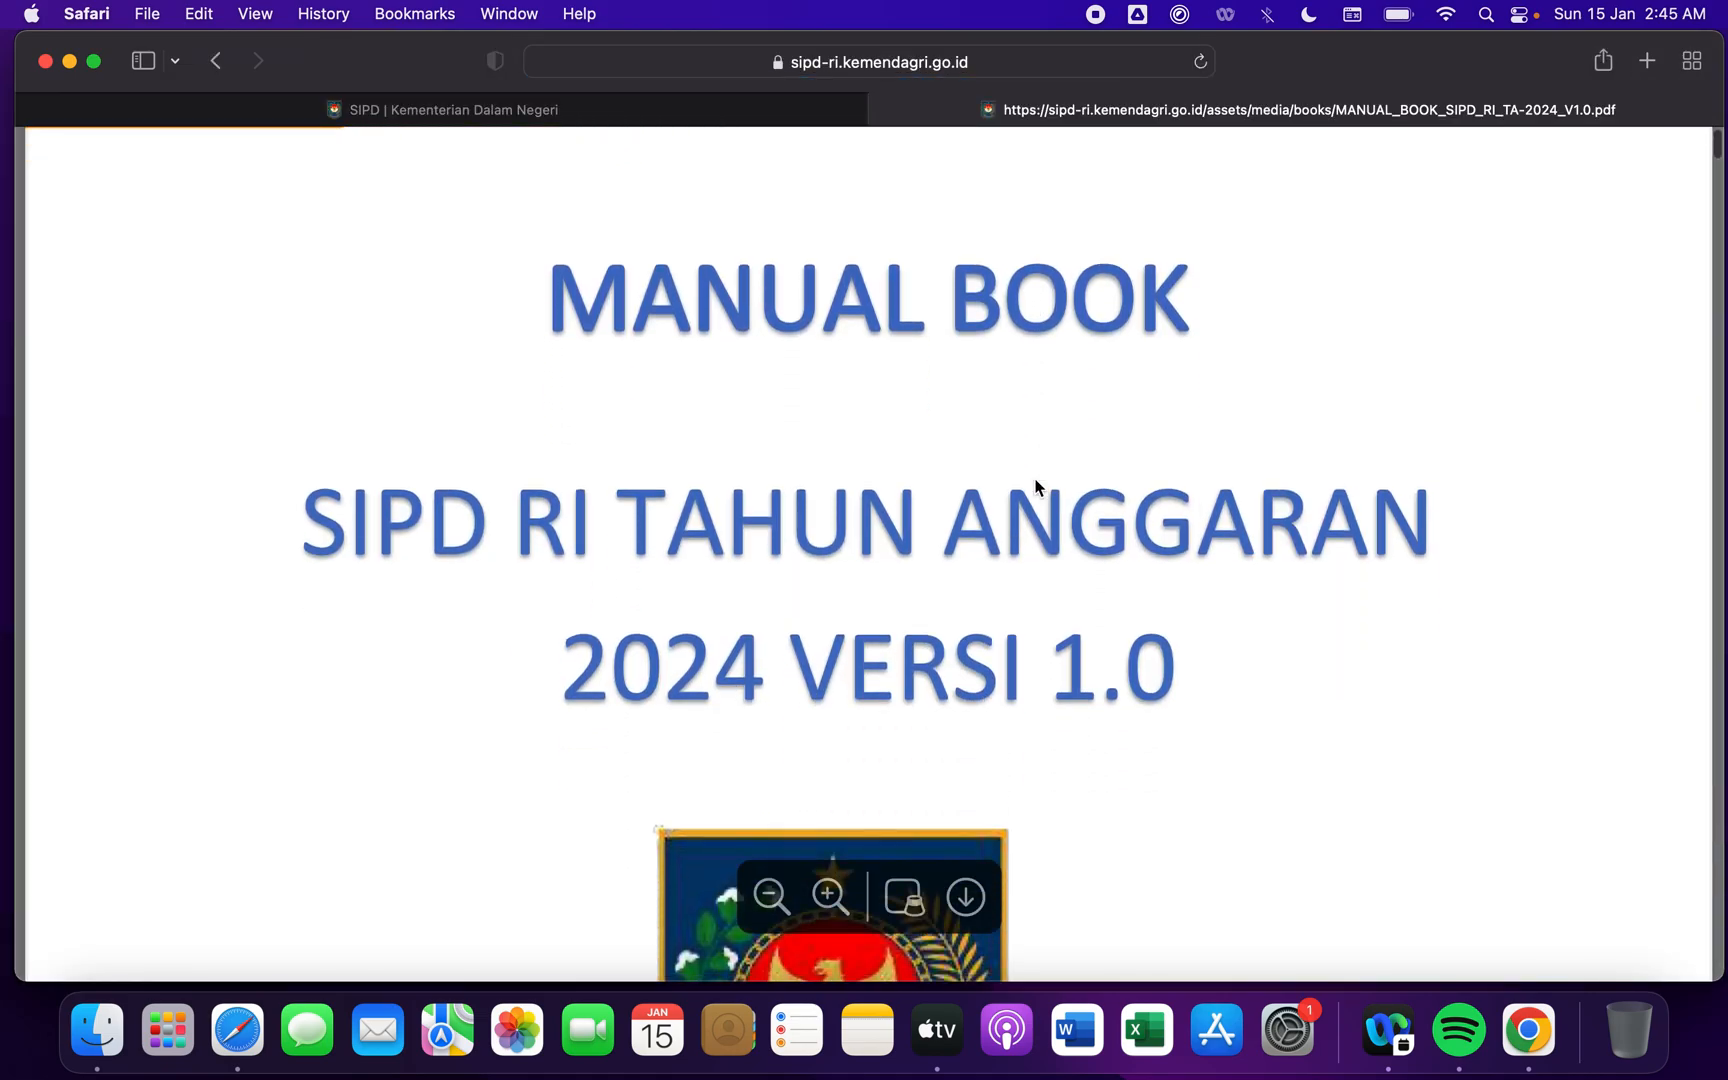
scroll(1035, 487, up, 1)
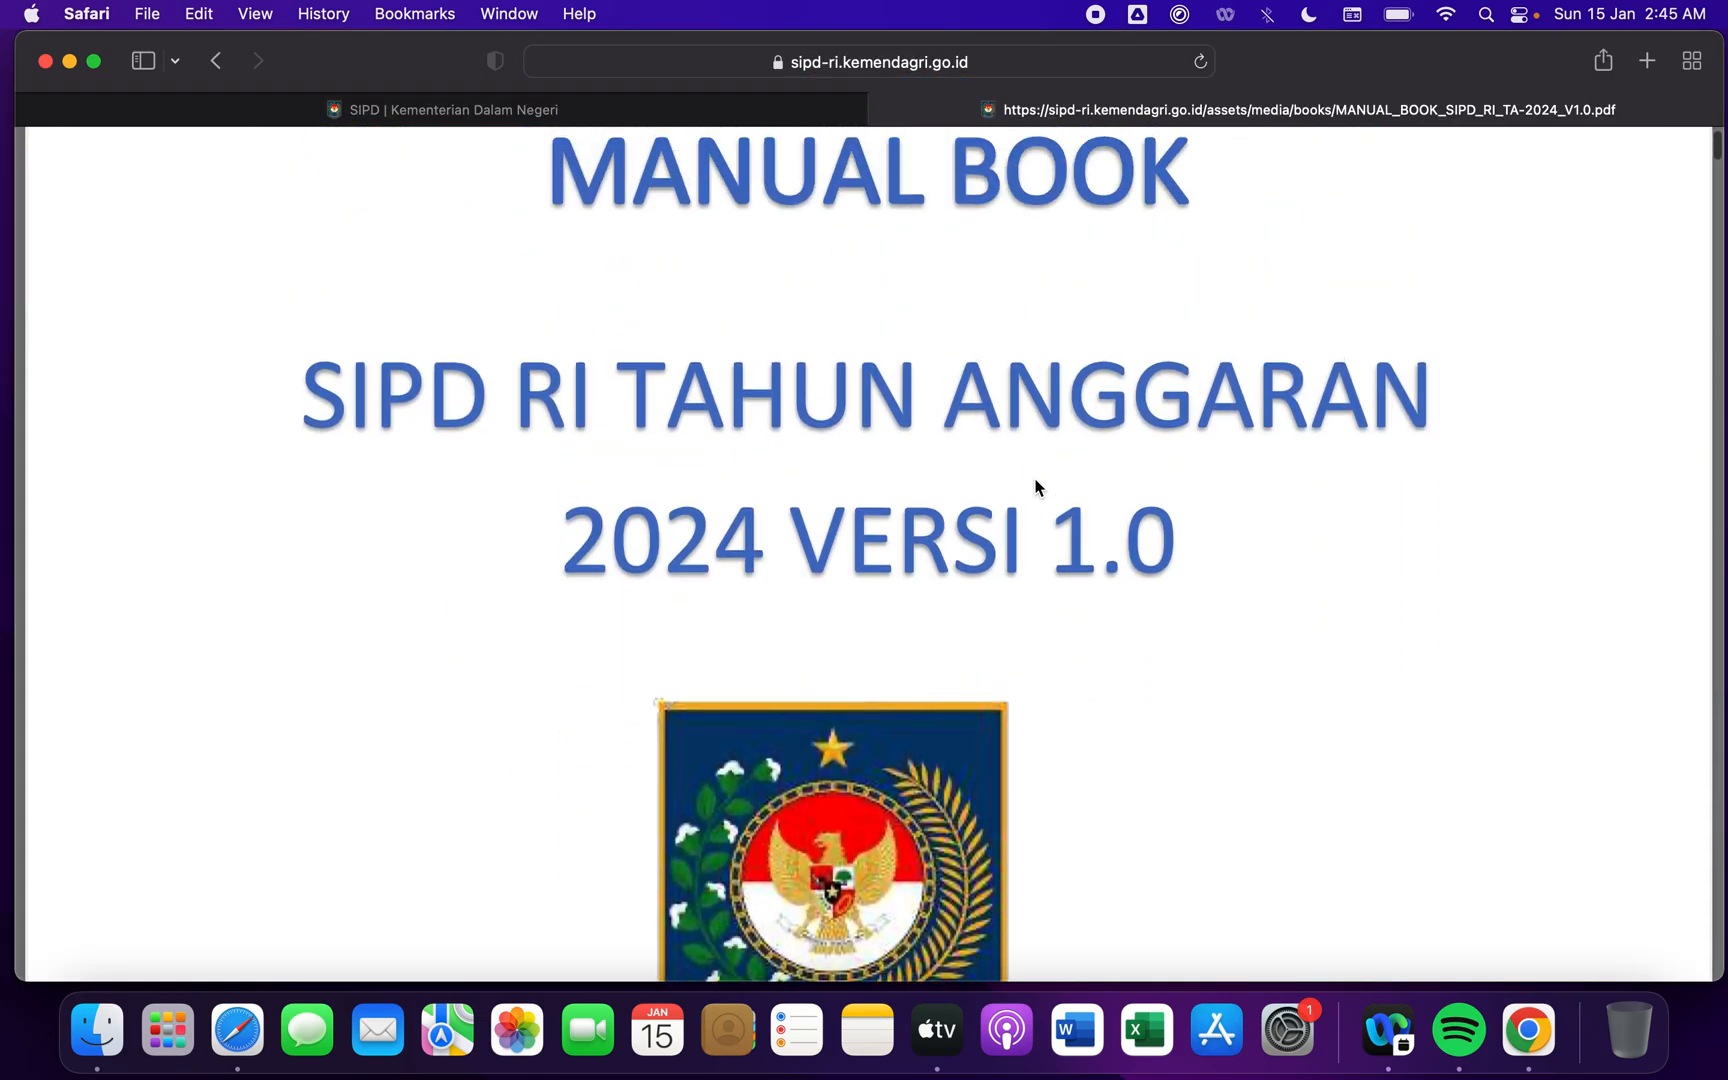
scroll(1035, 487, down, 8)
scroll(1035, 487, down, 20)
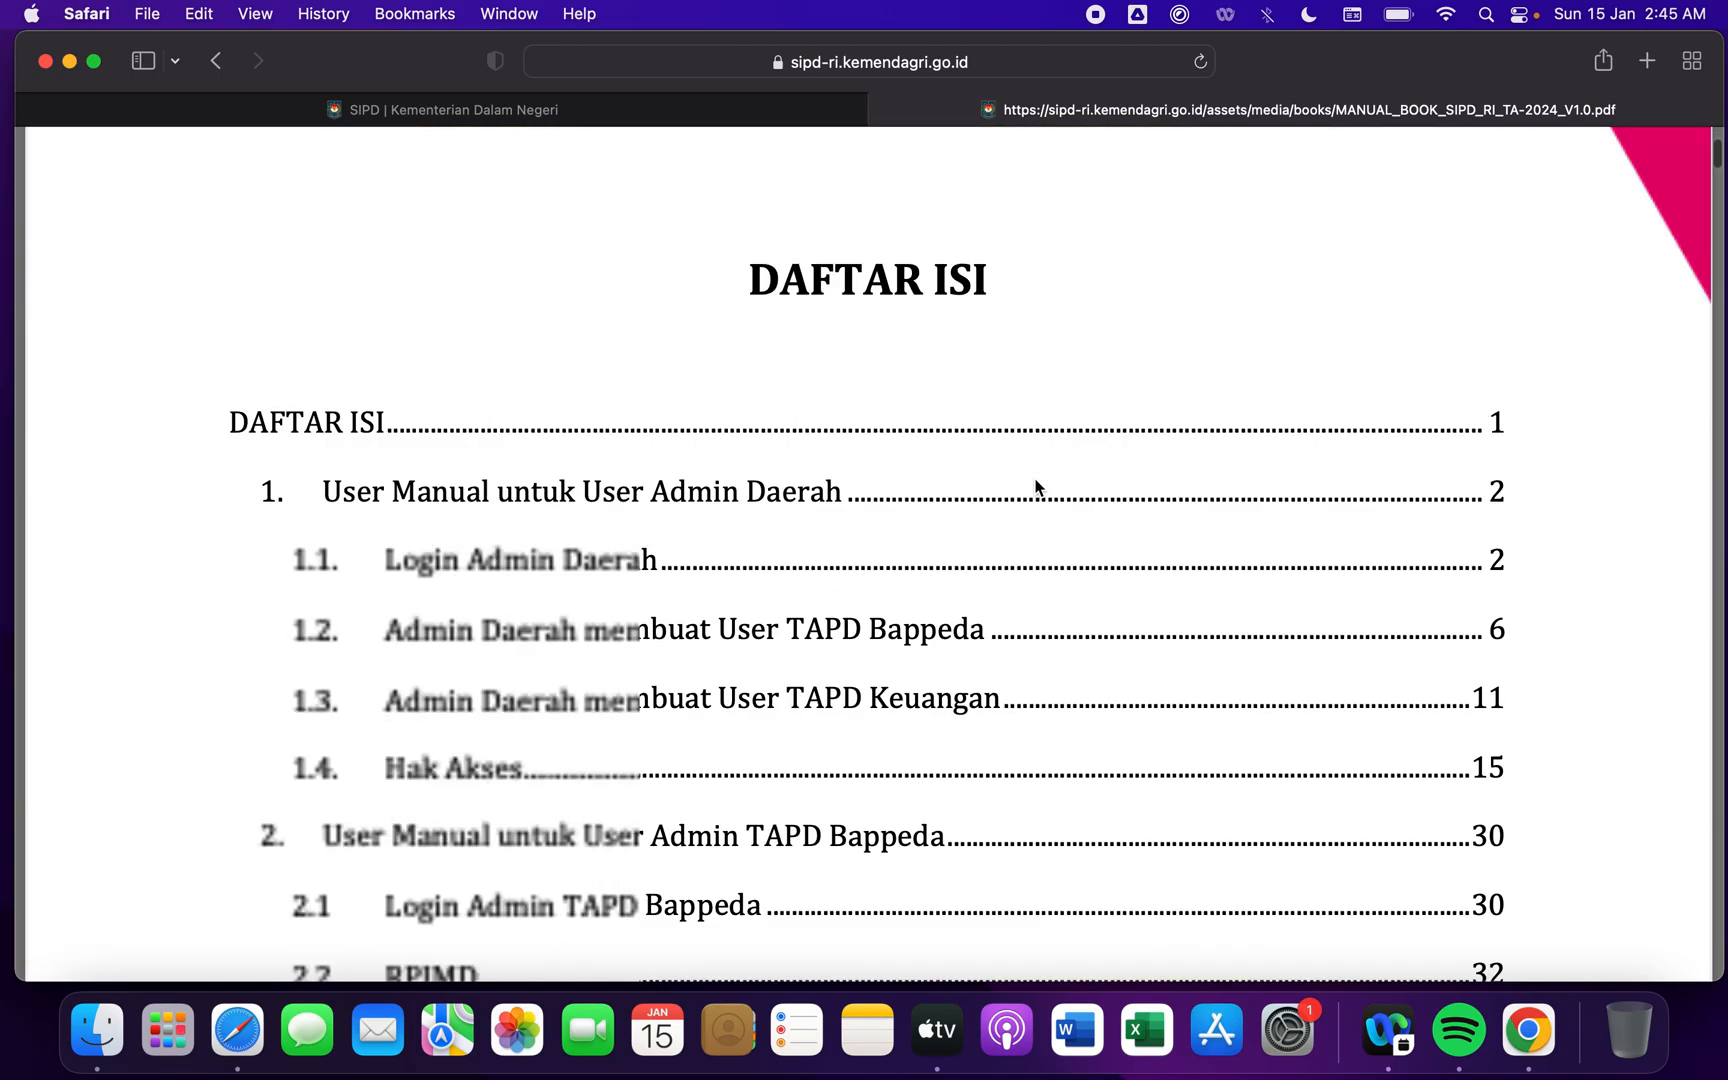
scroll(1035, 487, up, 20)
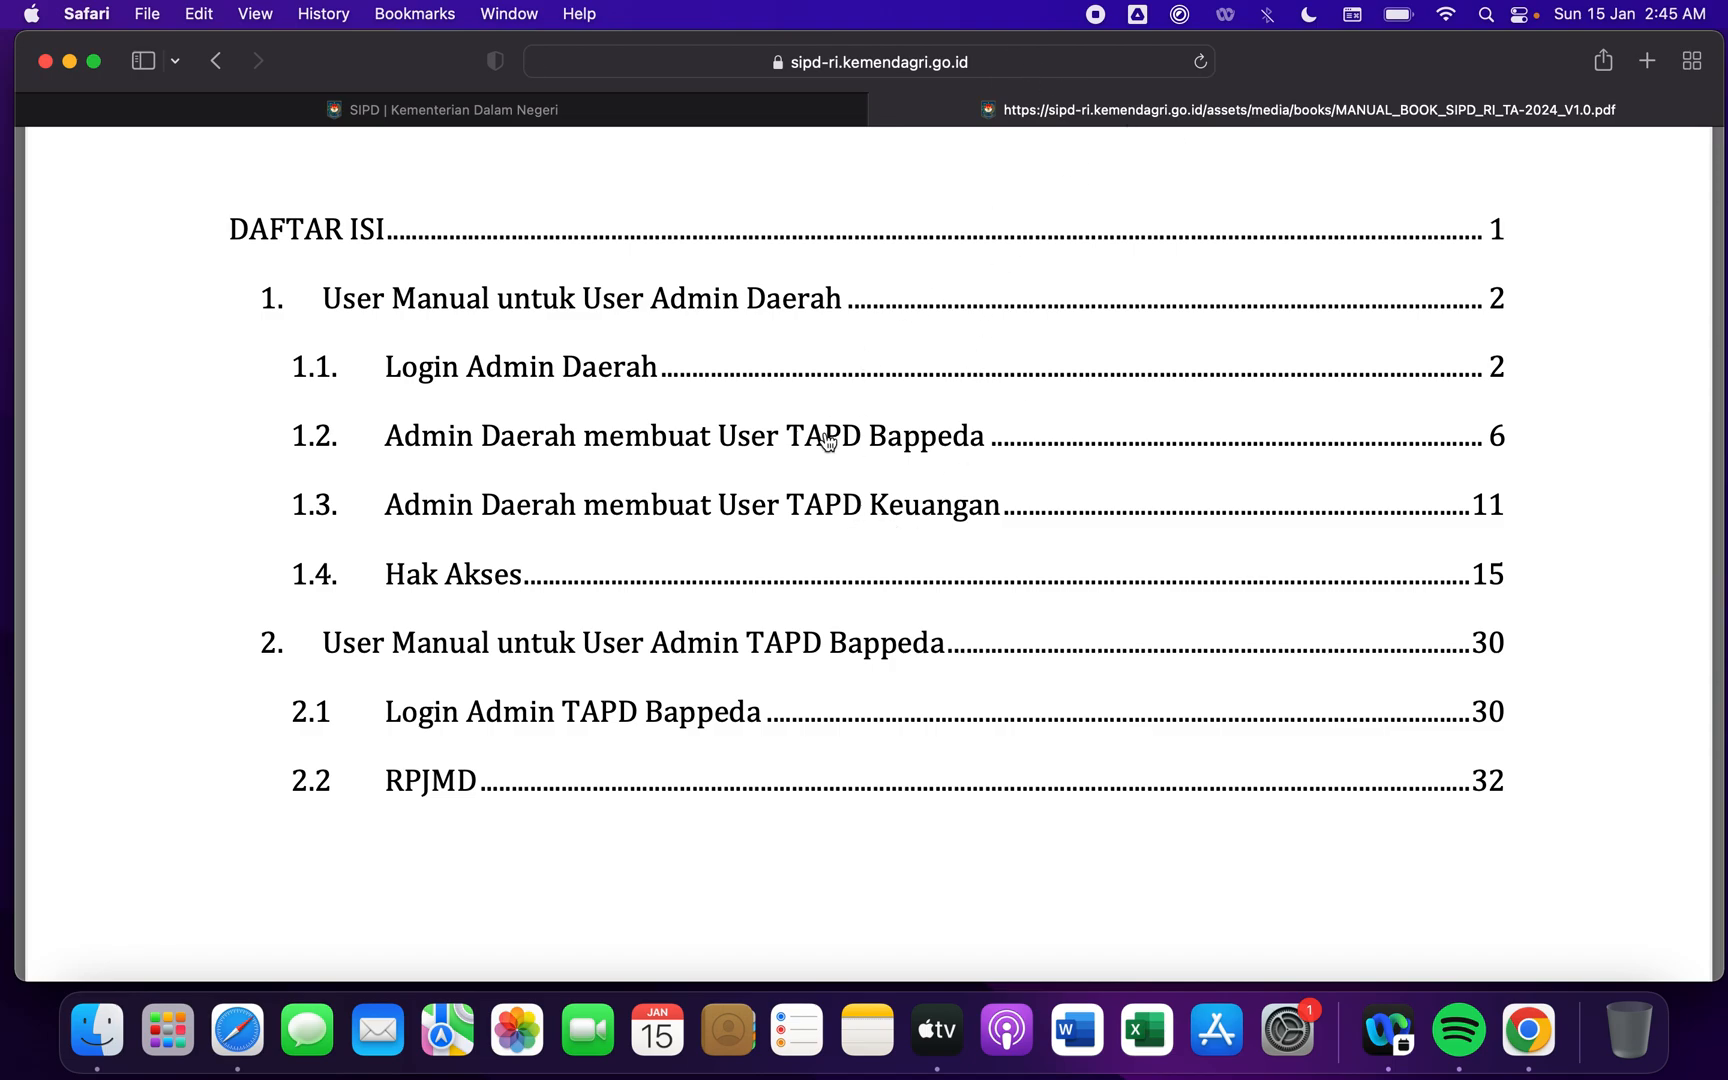
scroll(822, 440, down, 2)
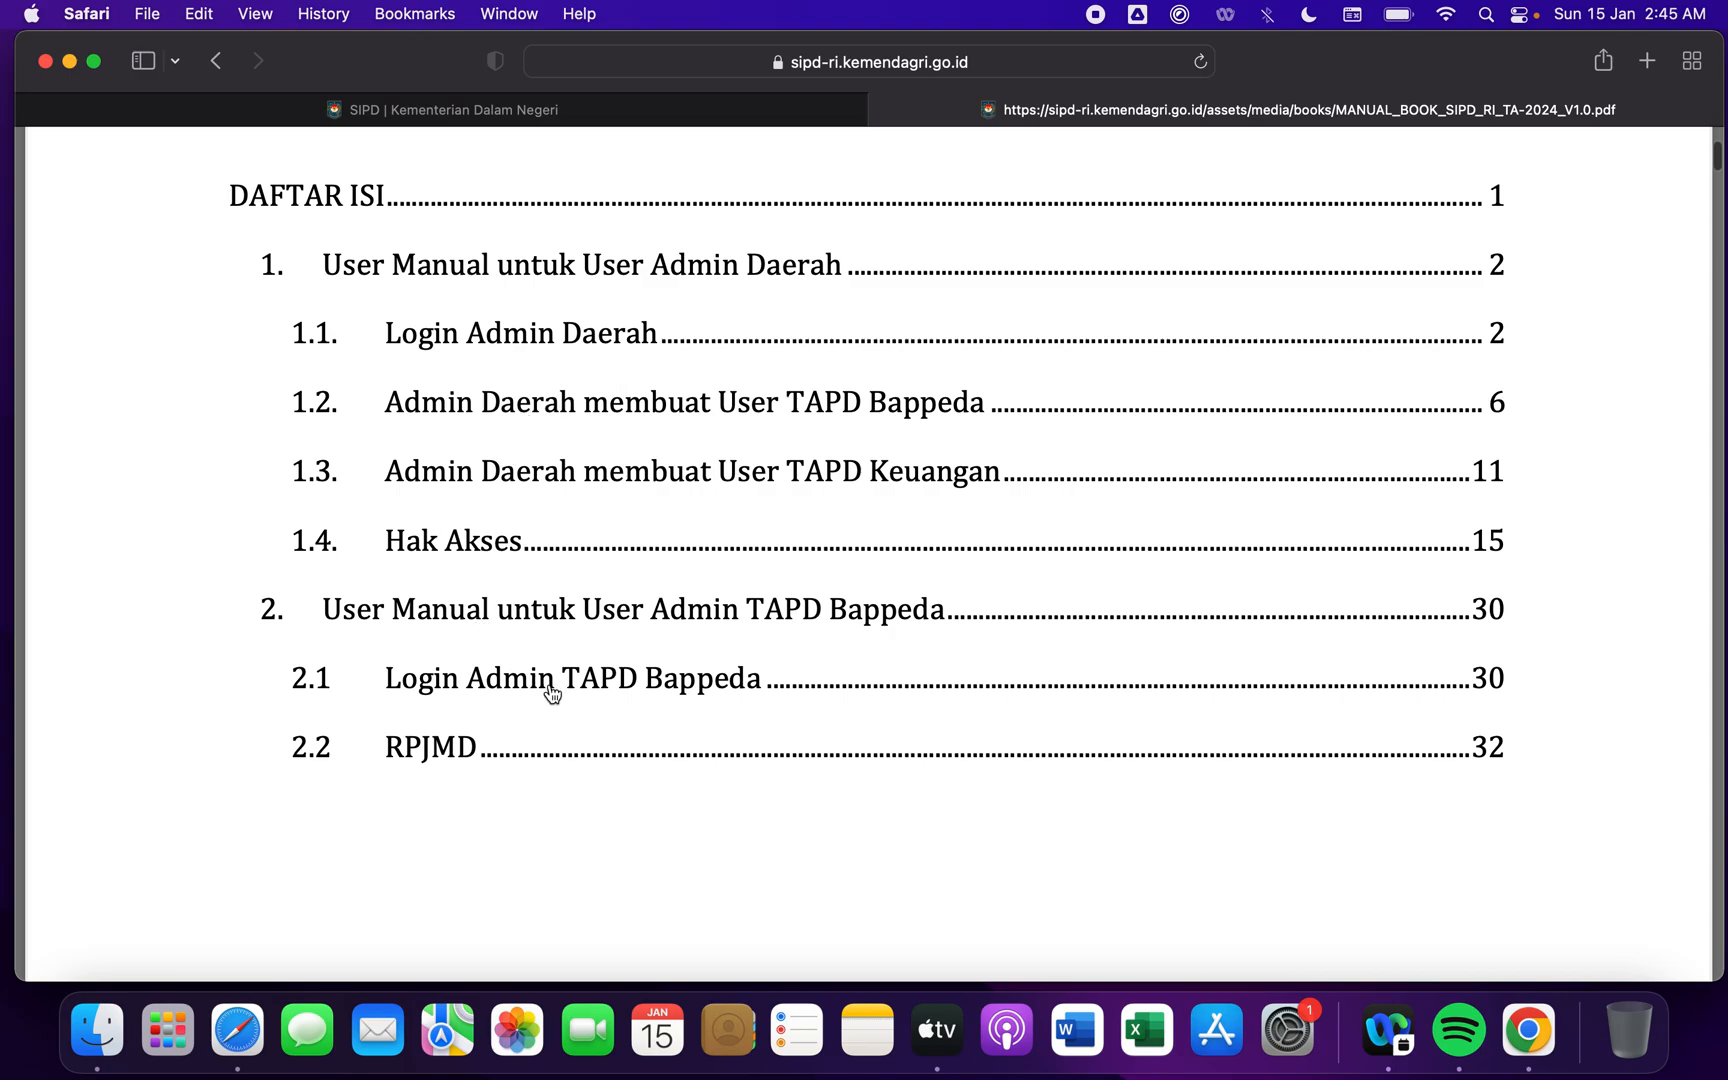
- Return to Usulan Aspirasi, start a new proposal with location access allowed, and address it to Kabupaten/Kota
click(493, 113)
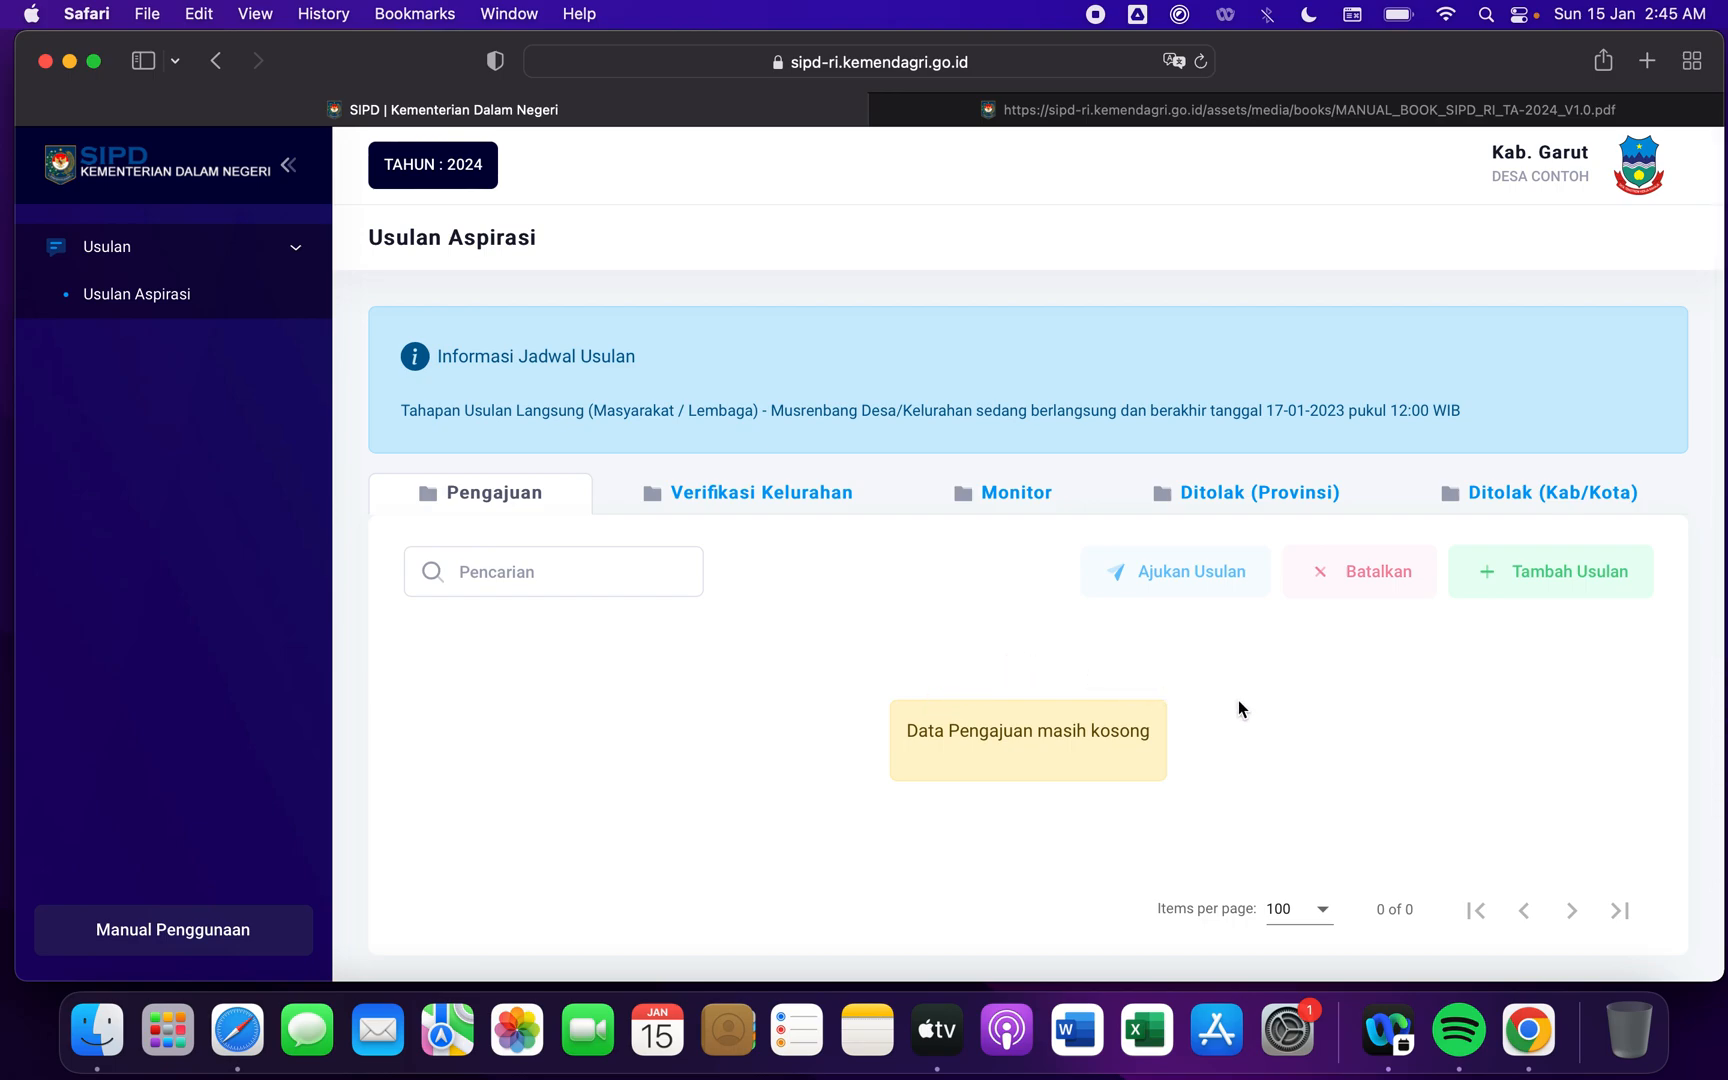
click(1575, 575)
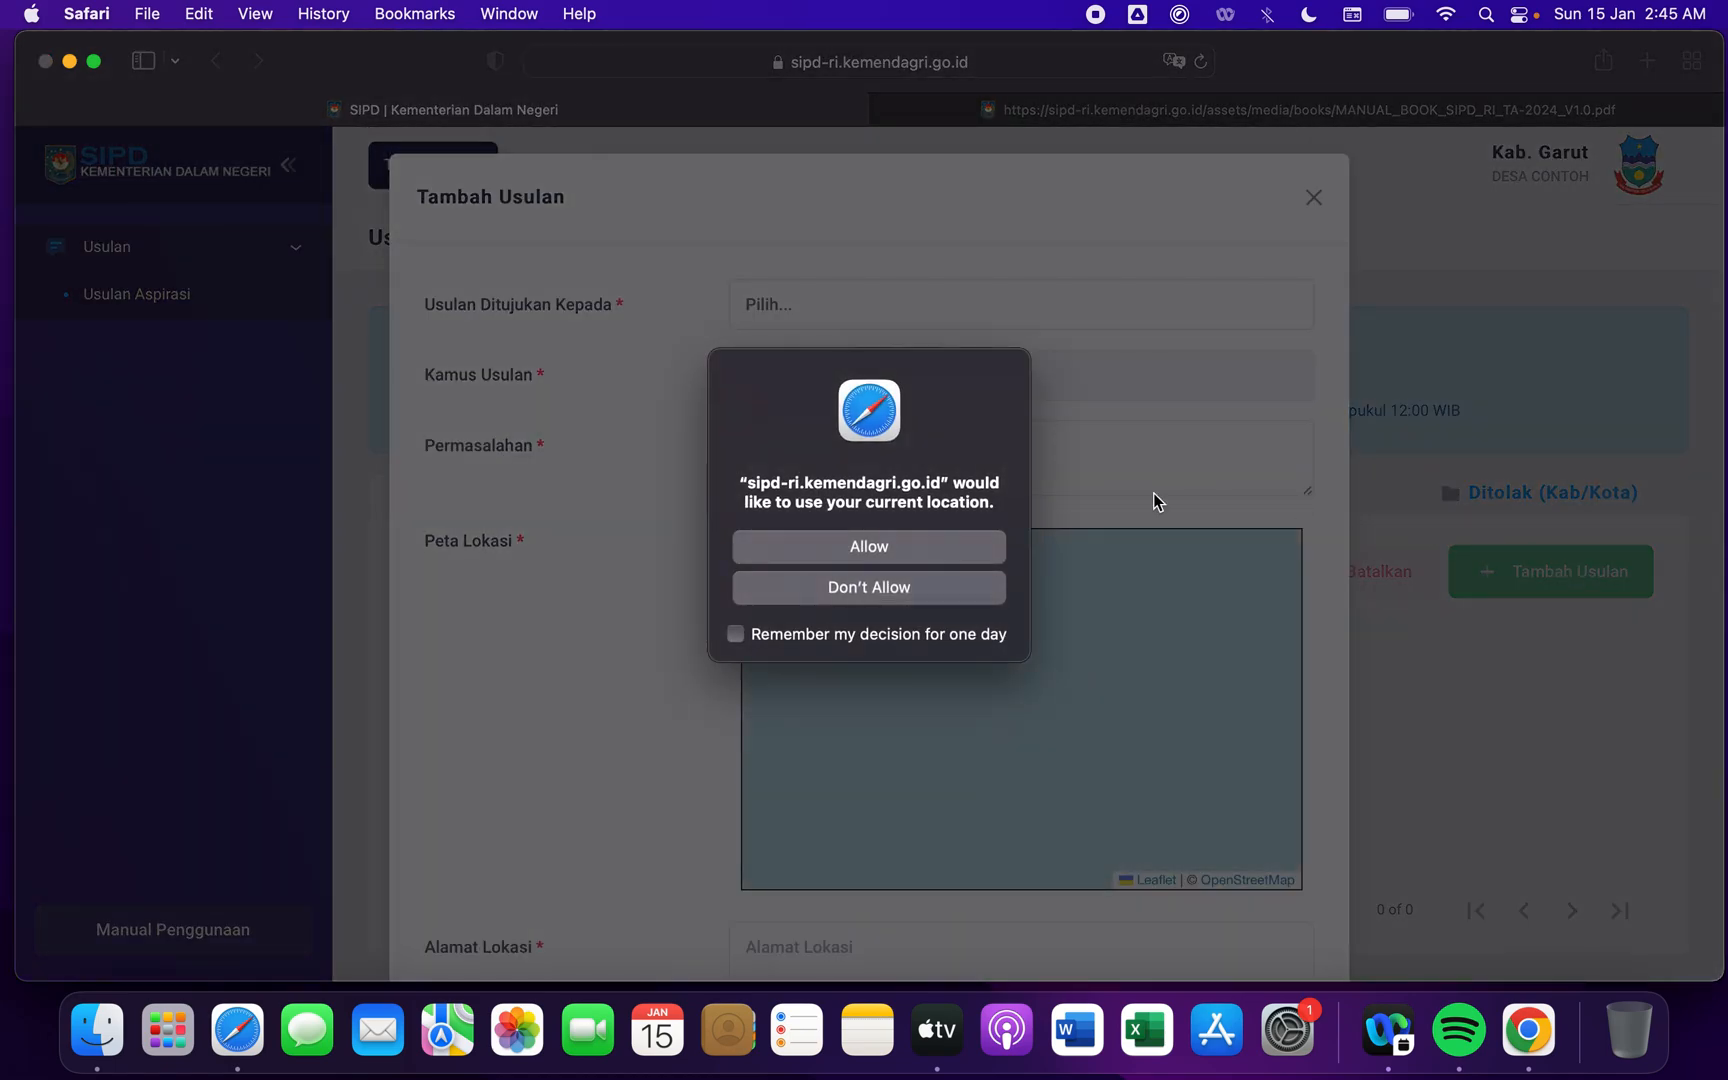
click(888, 548)
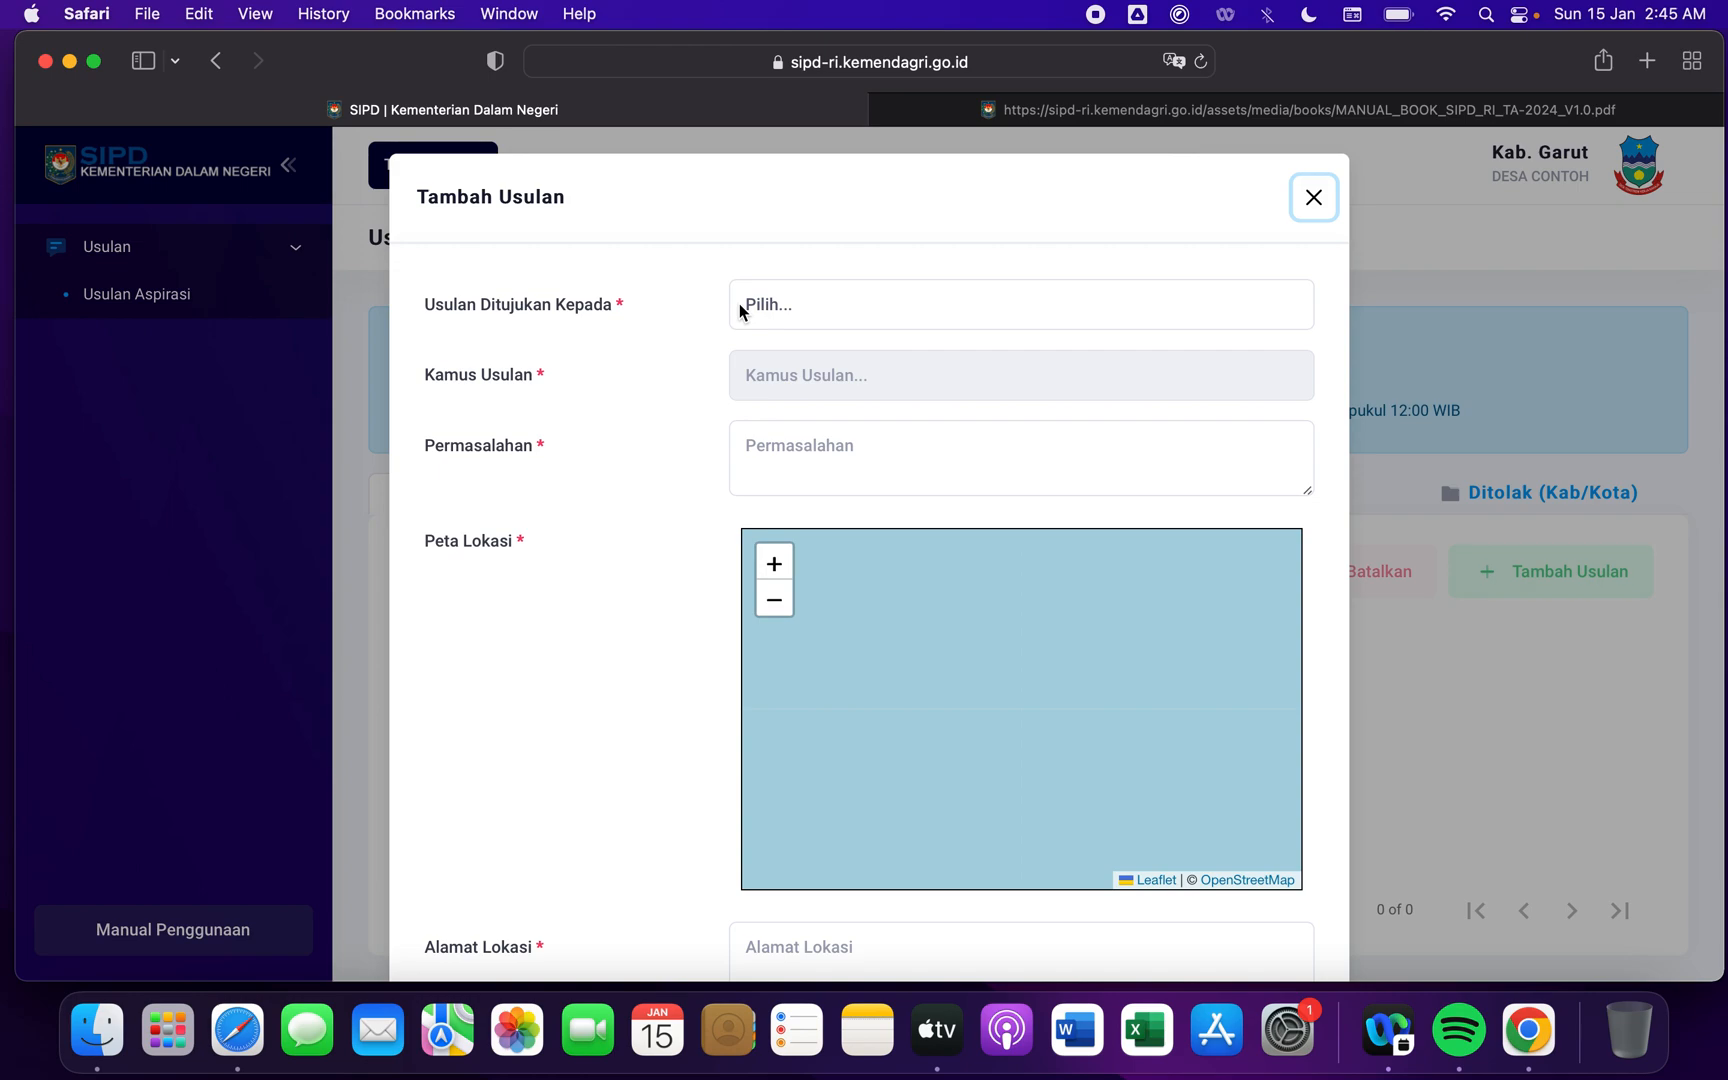
click(975, 448)
click(868, 317)
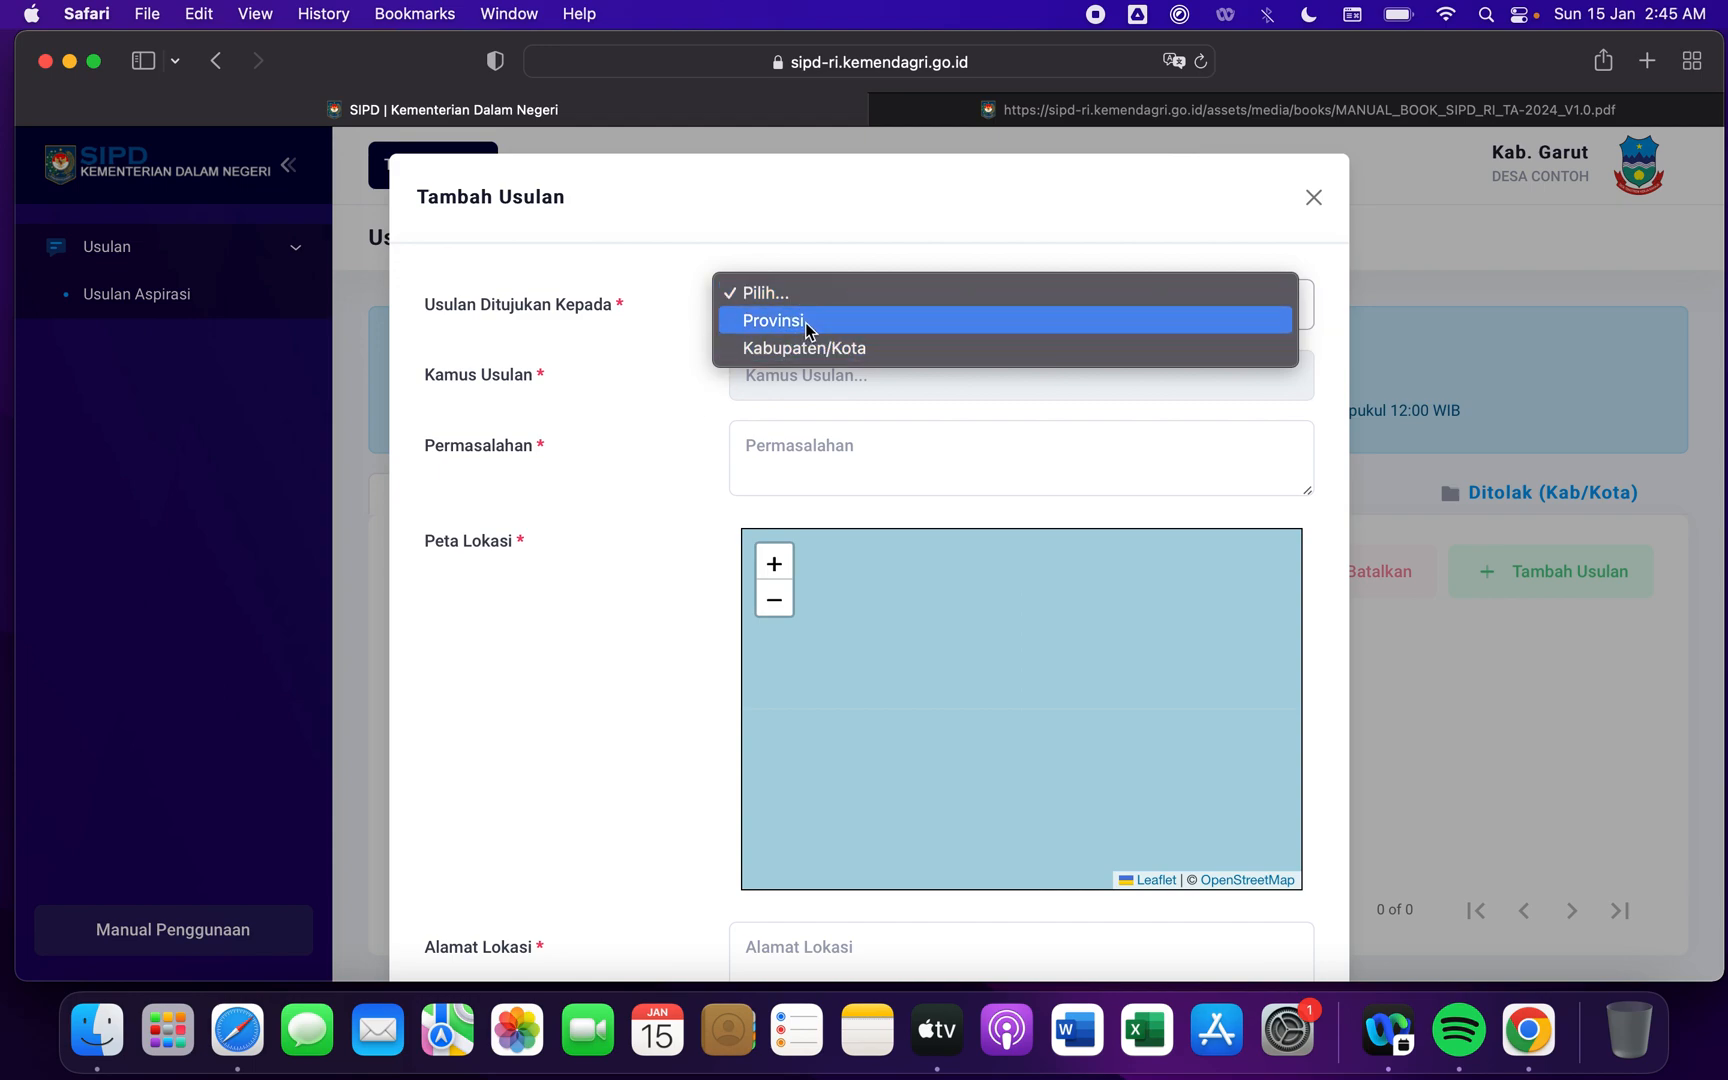
click(838, 351)
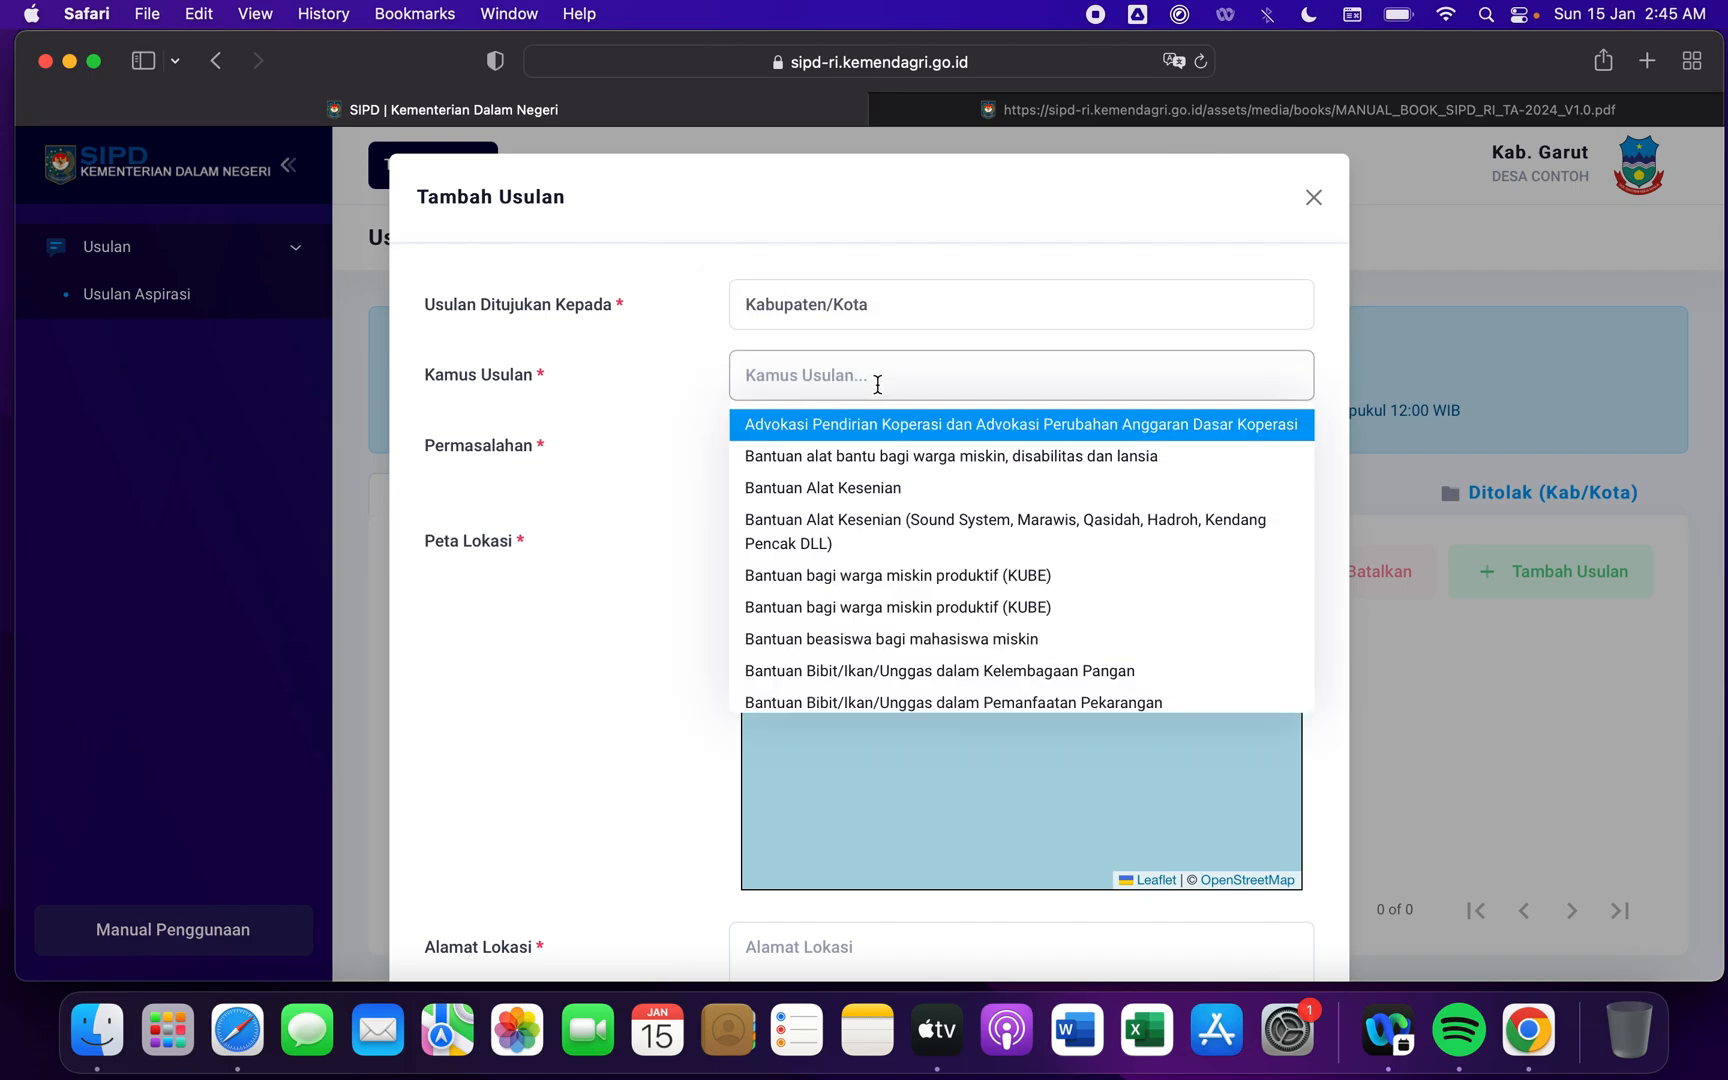
- Look through the available Kamus Usulan options for a proposal addressed to Kabupaten/Kota
scroll(912, 585, down, 10)
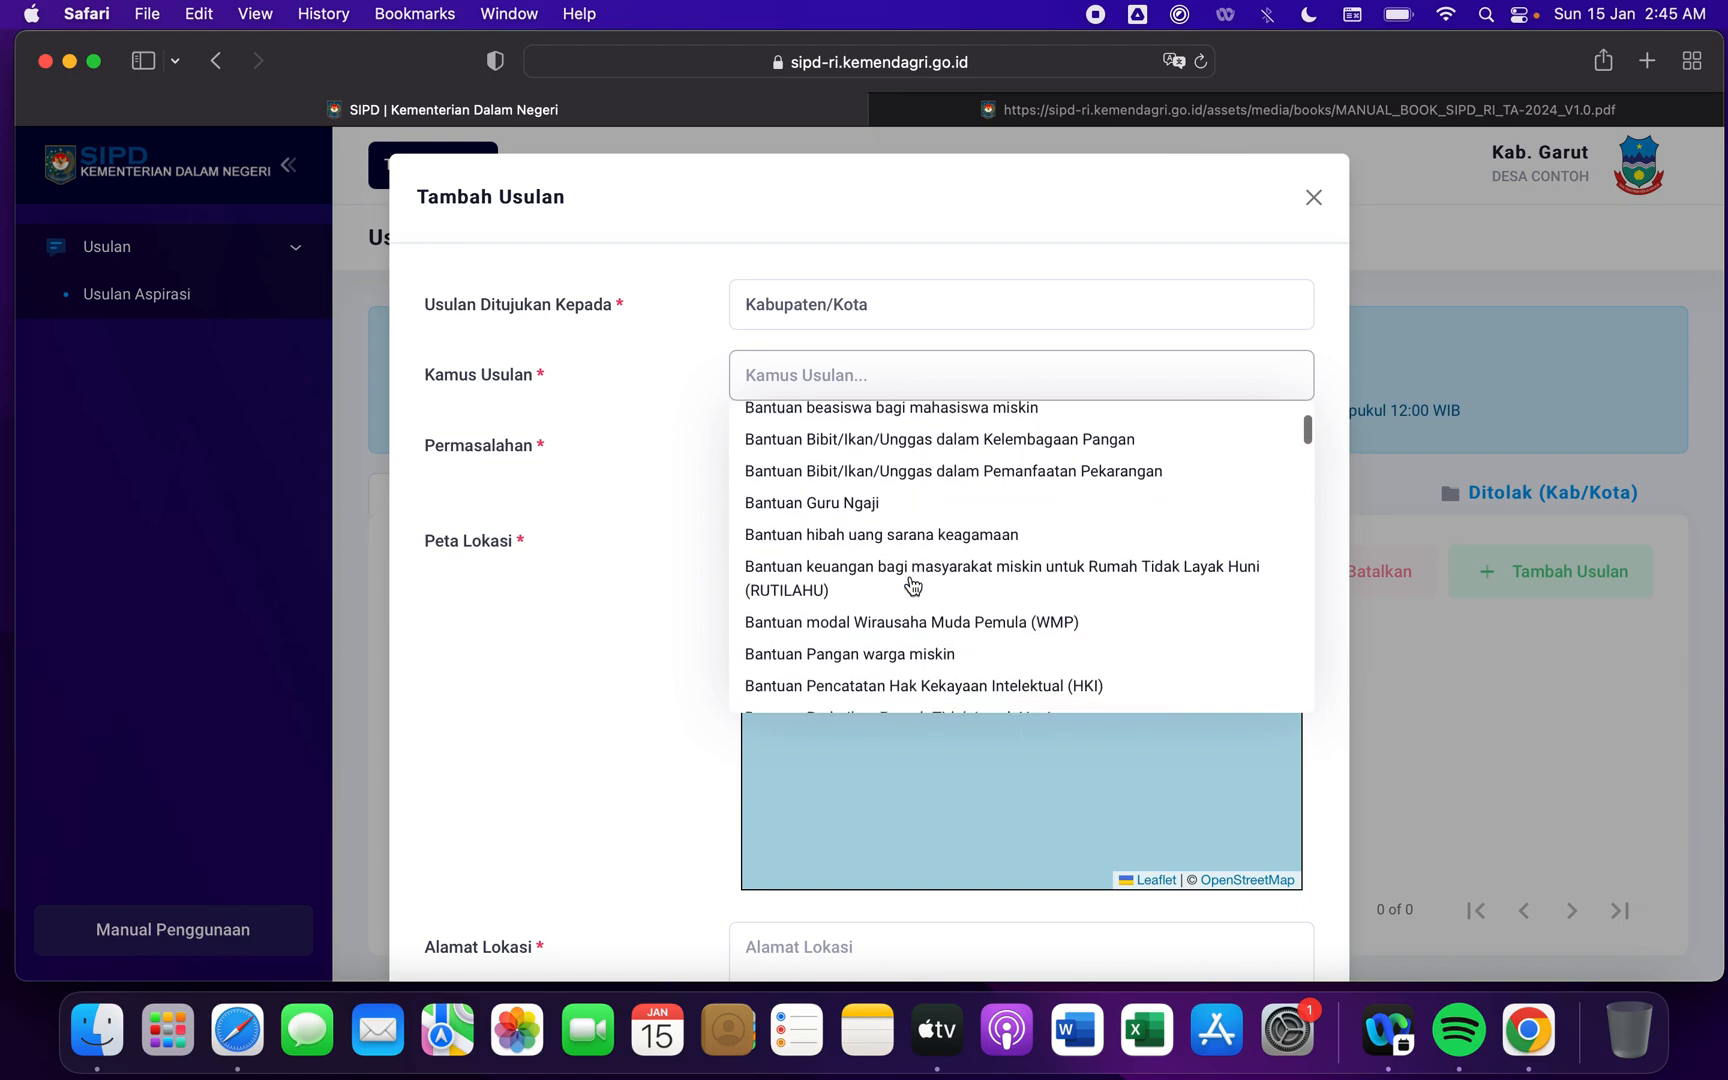
scroll(912, 585, down, 10)
scroll(912, 585, up, 8)
scroll(912, 585, up, 8)
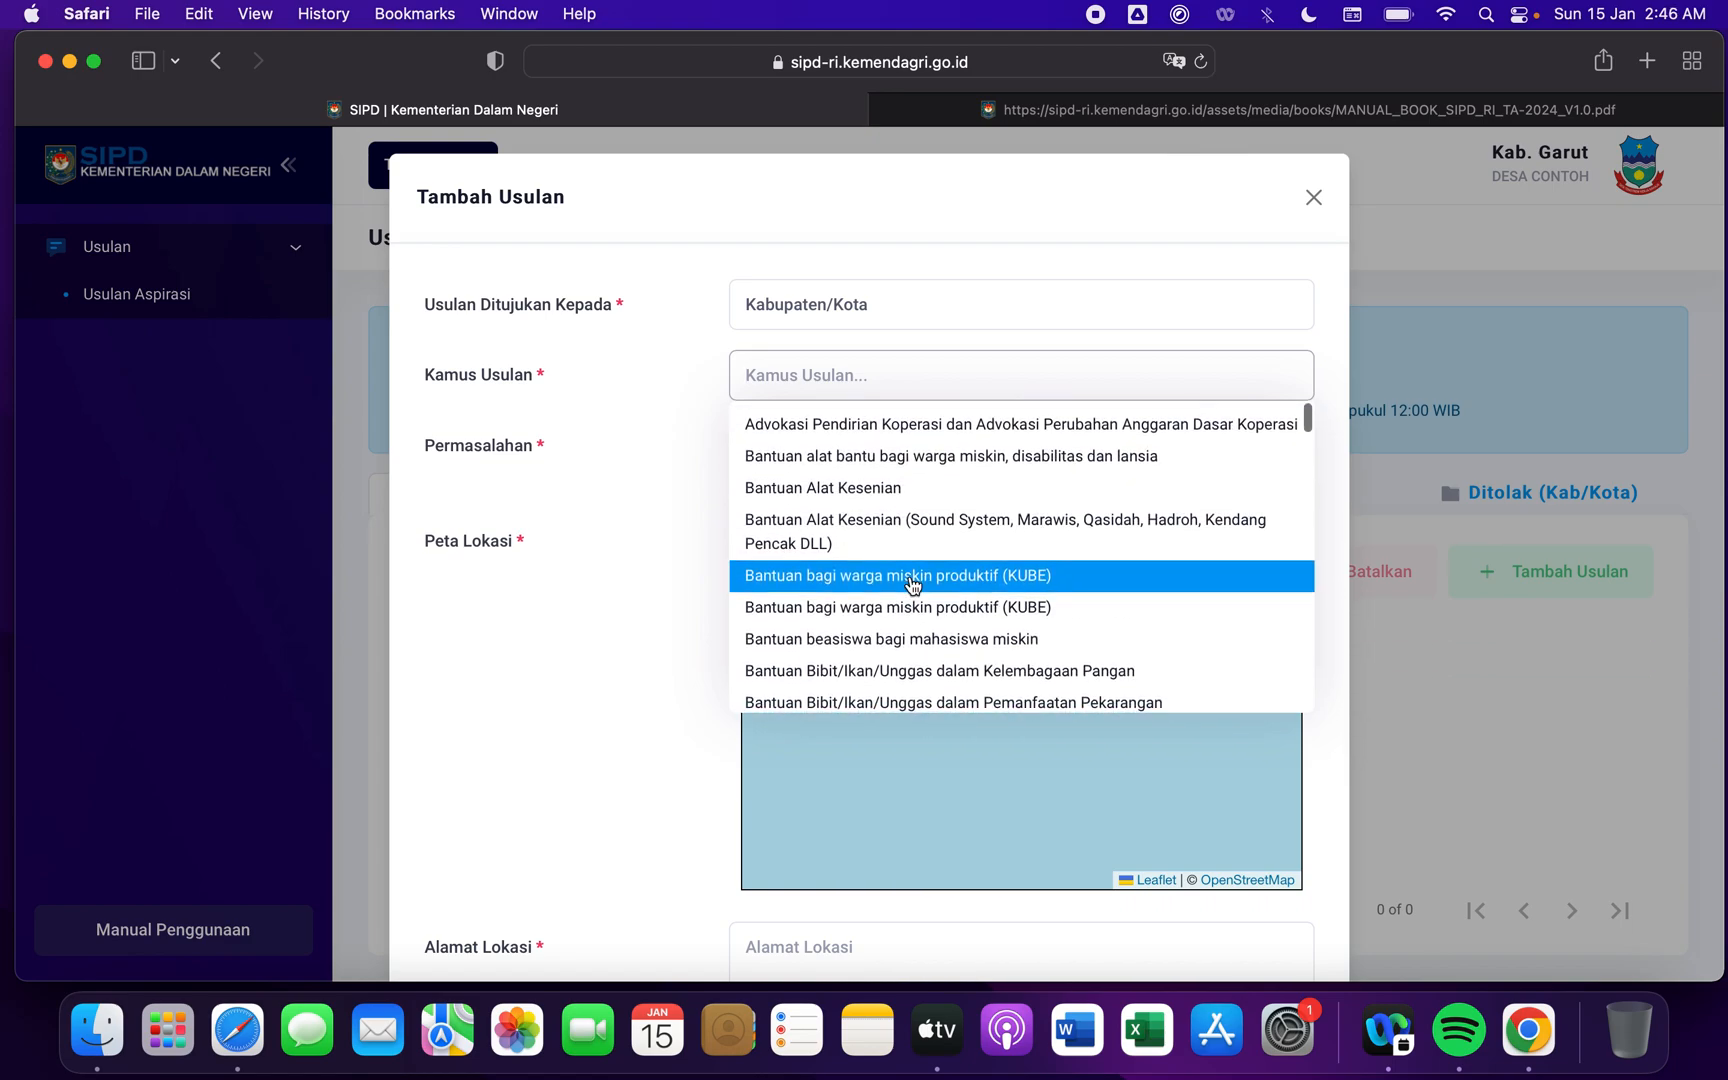
scroll(912, 585, down, 2)
scroll(912, 585, down, 3)
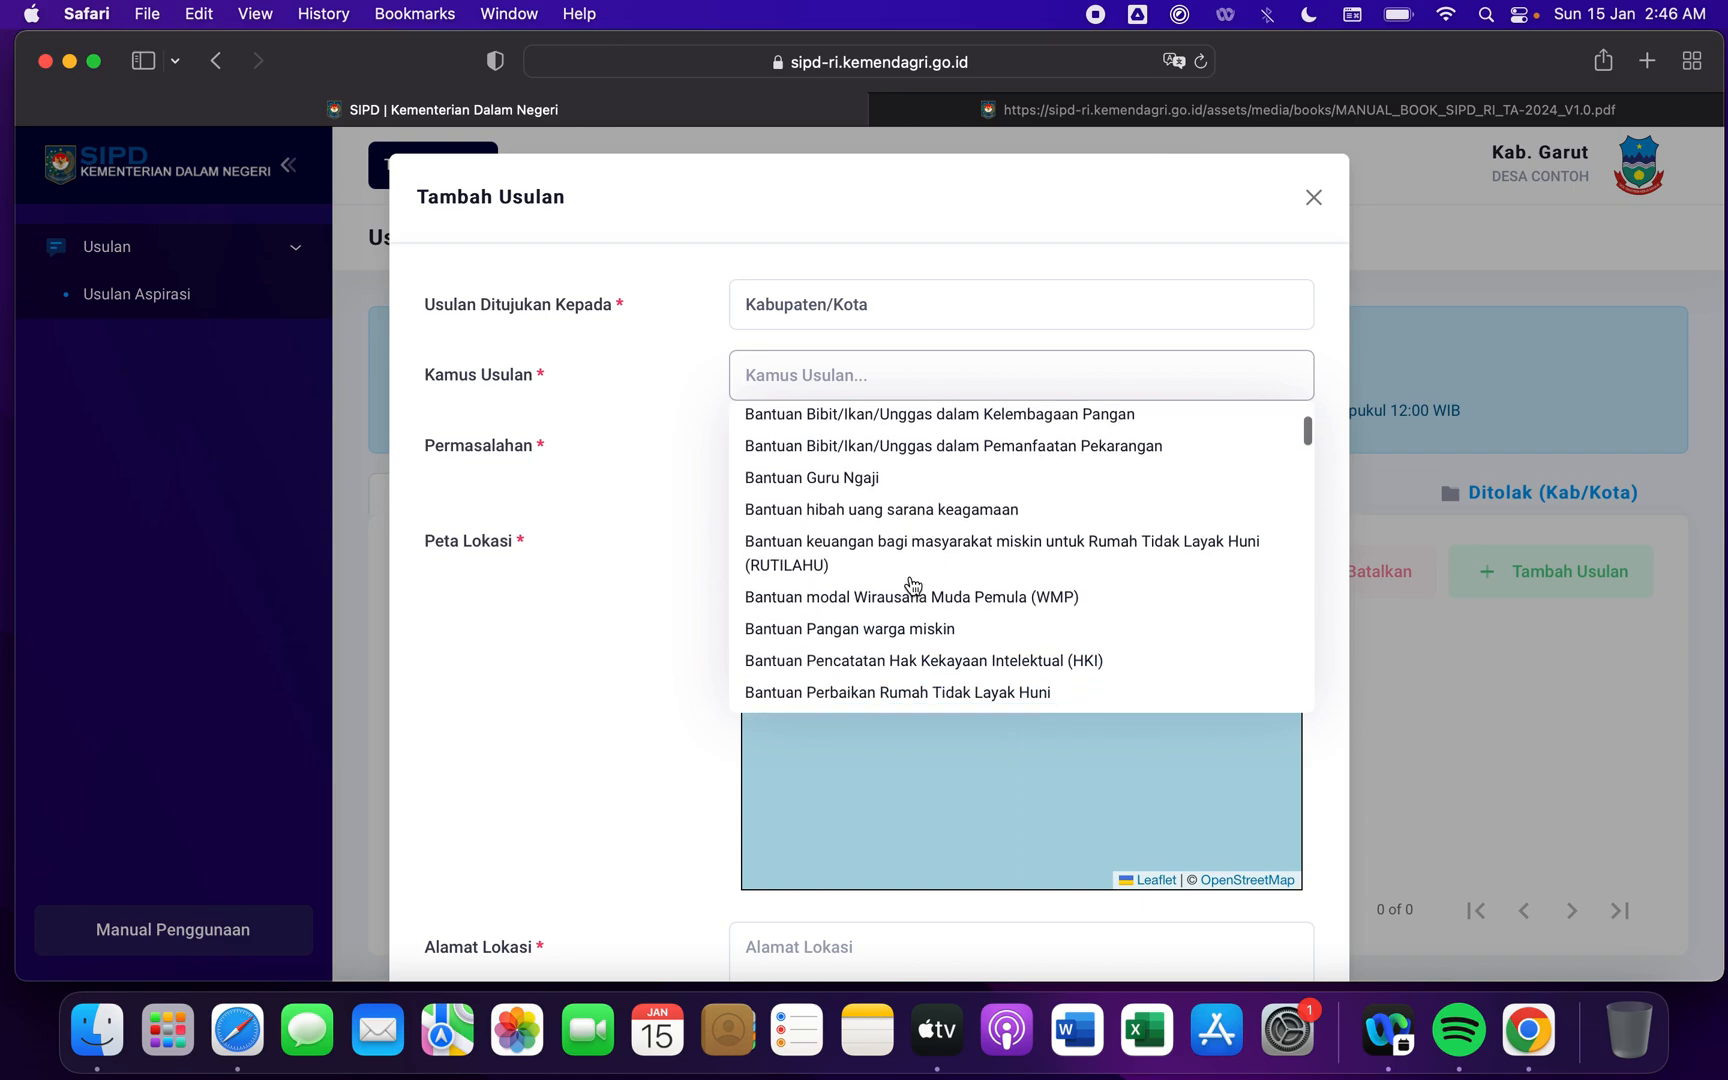
scroll(912, 585, up, 5)
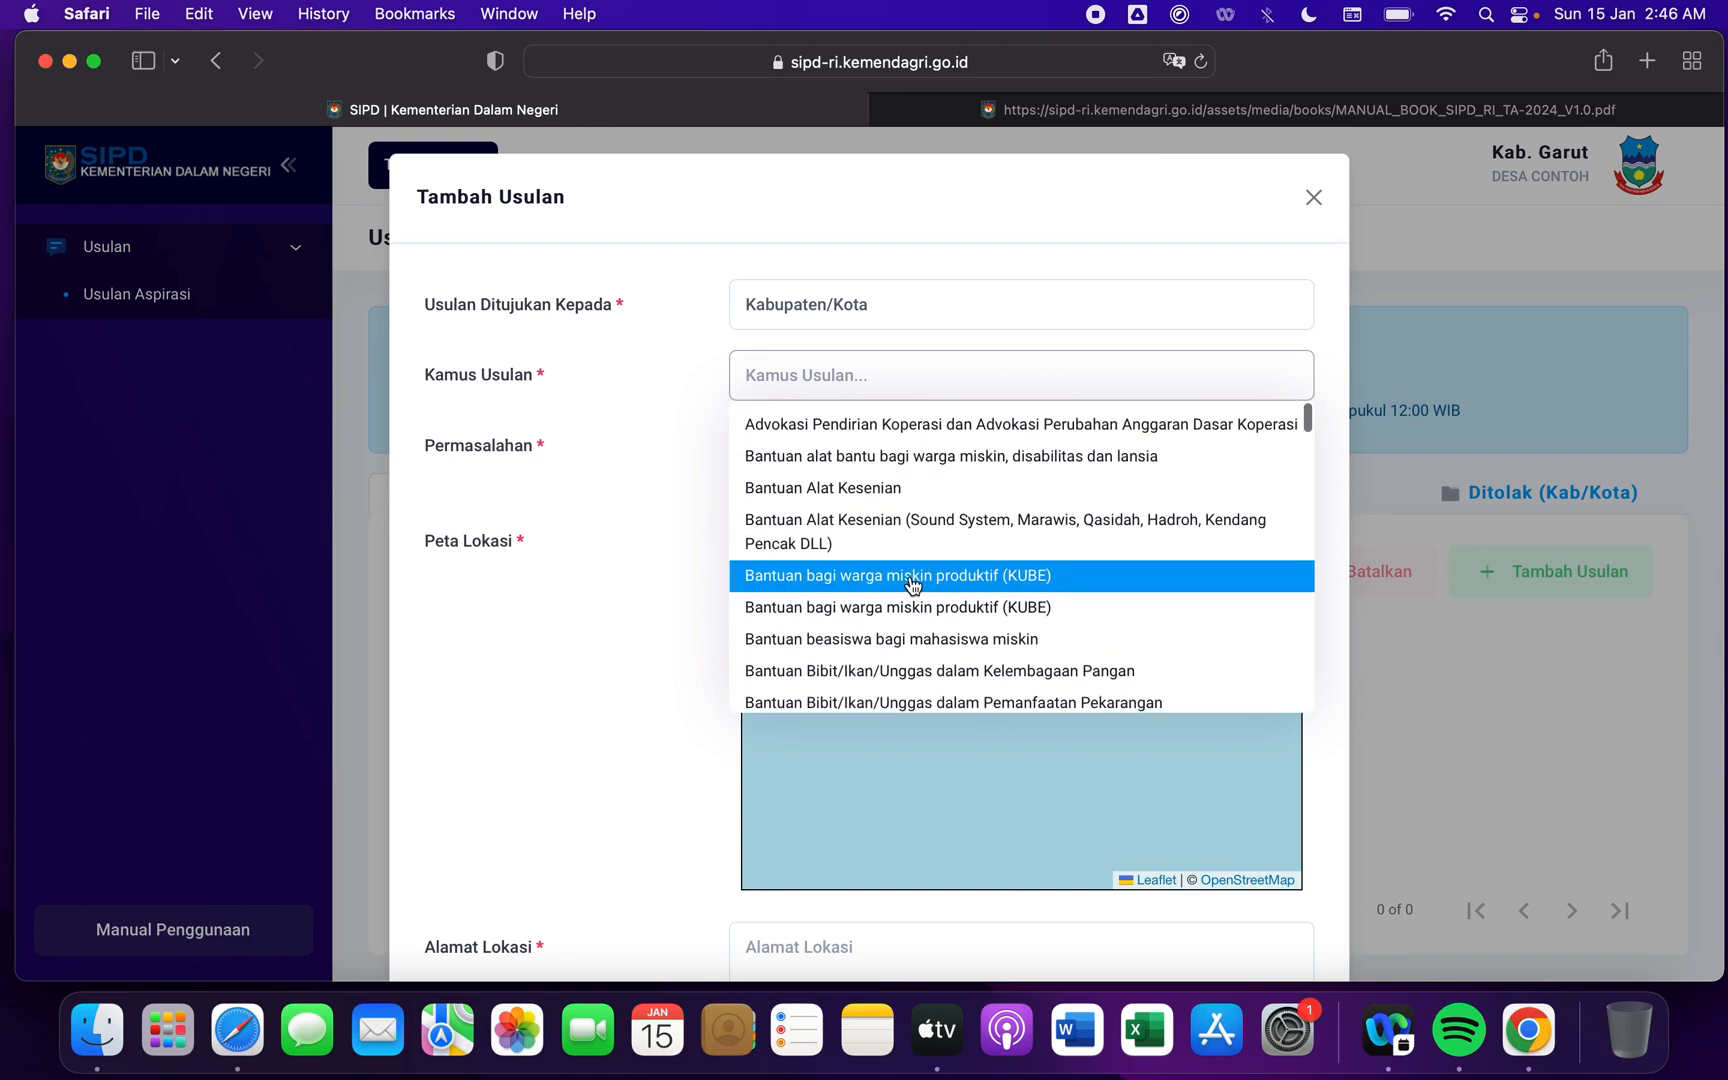
scroll(912, 585, down, 3)
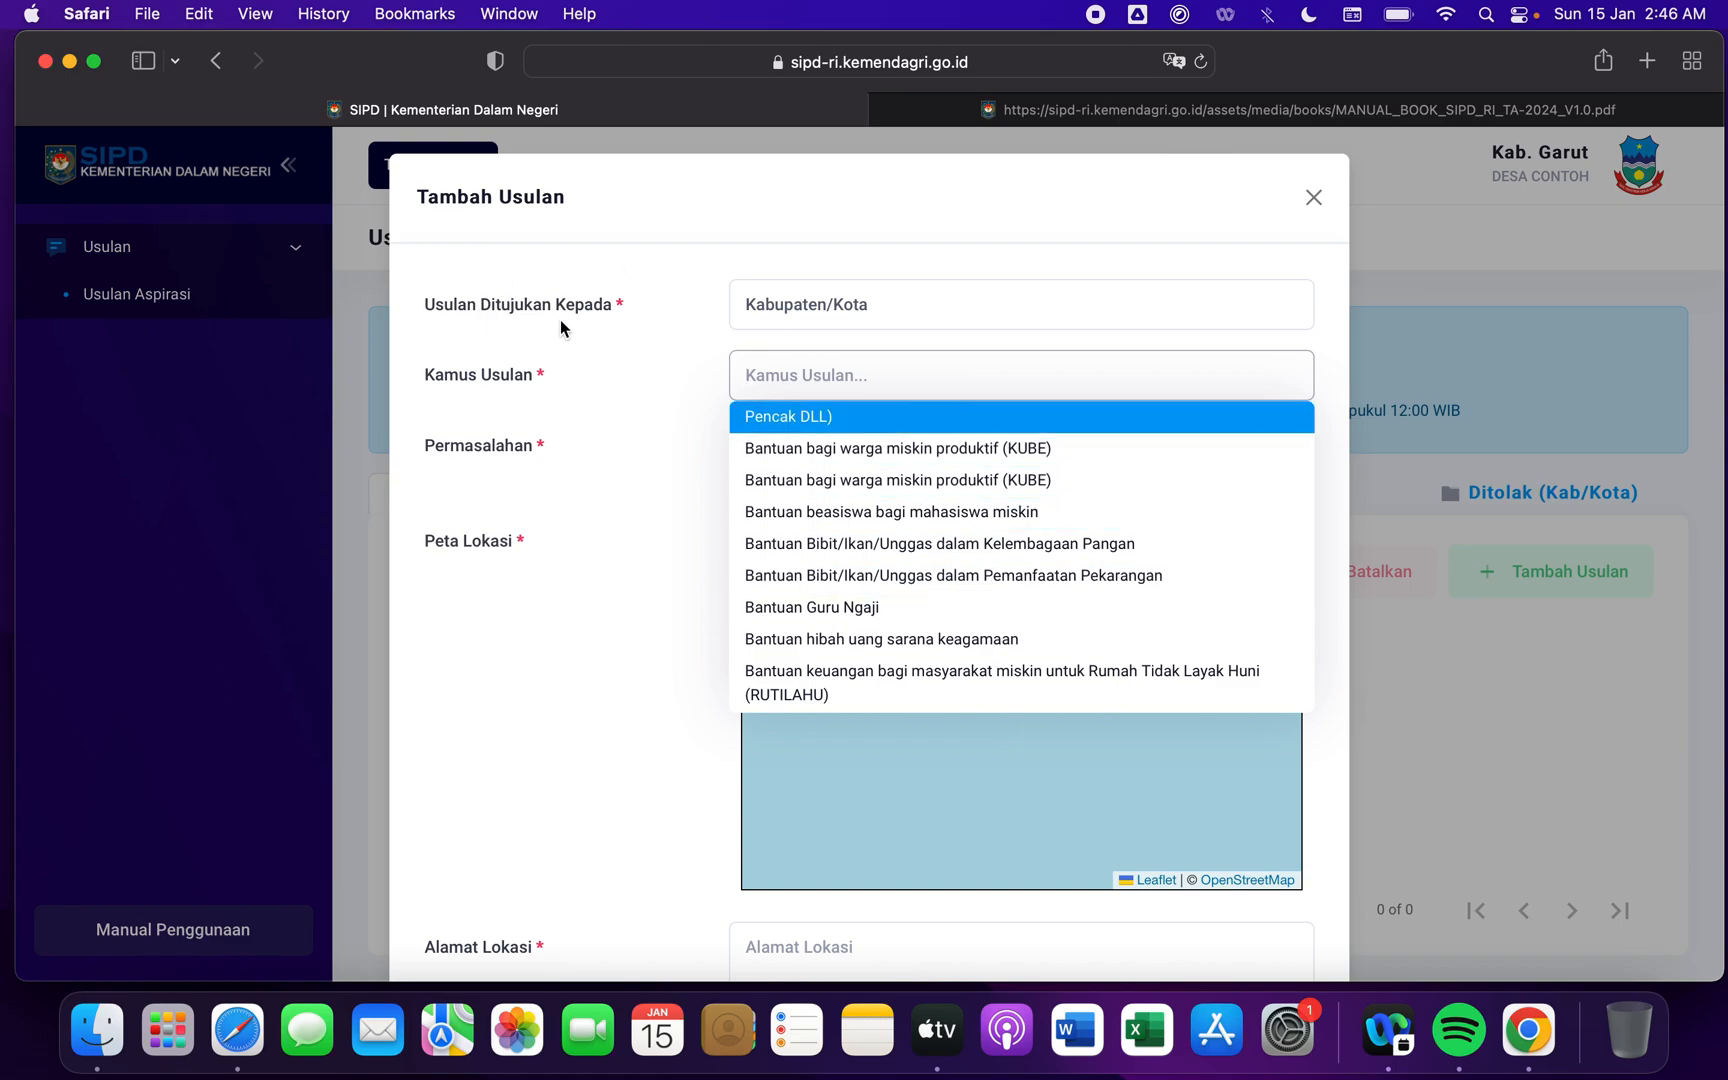
click(629, 343)
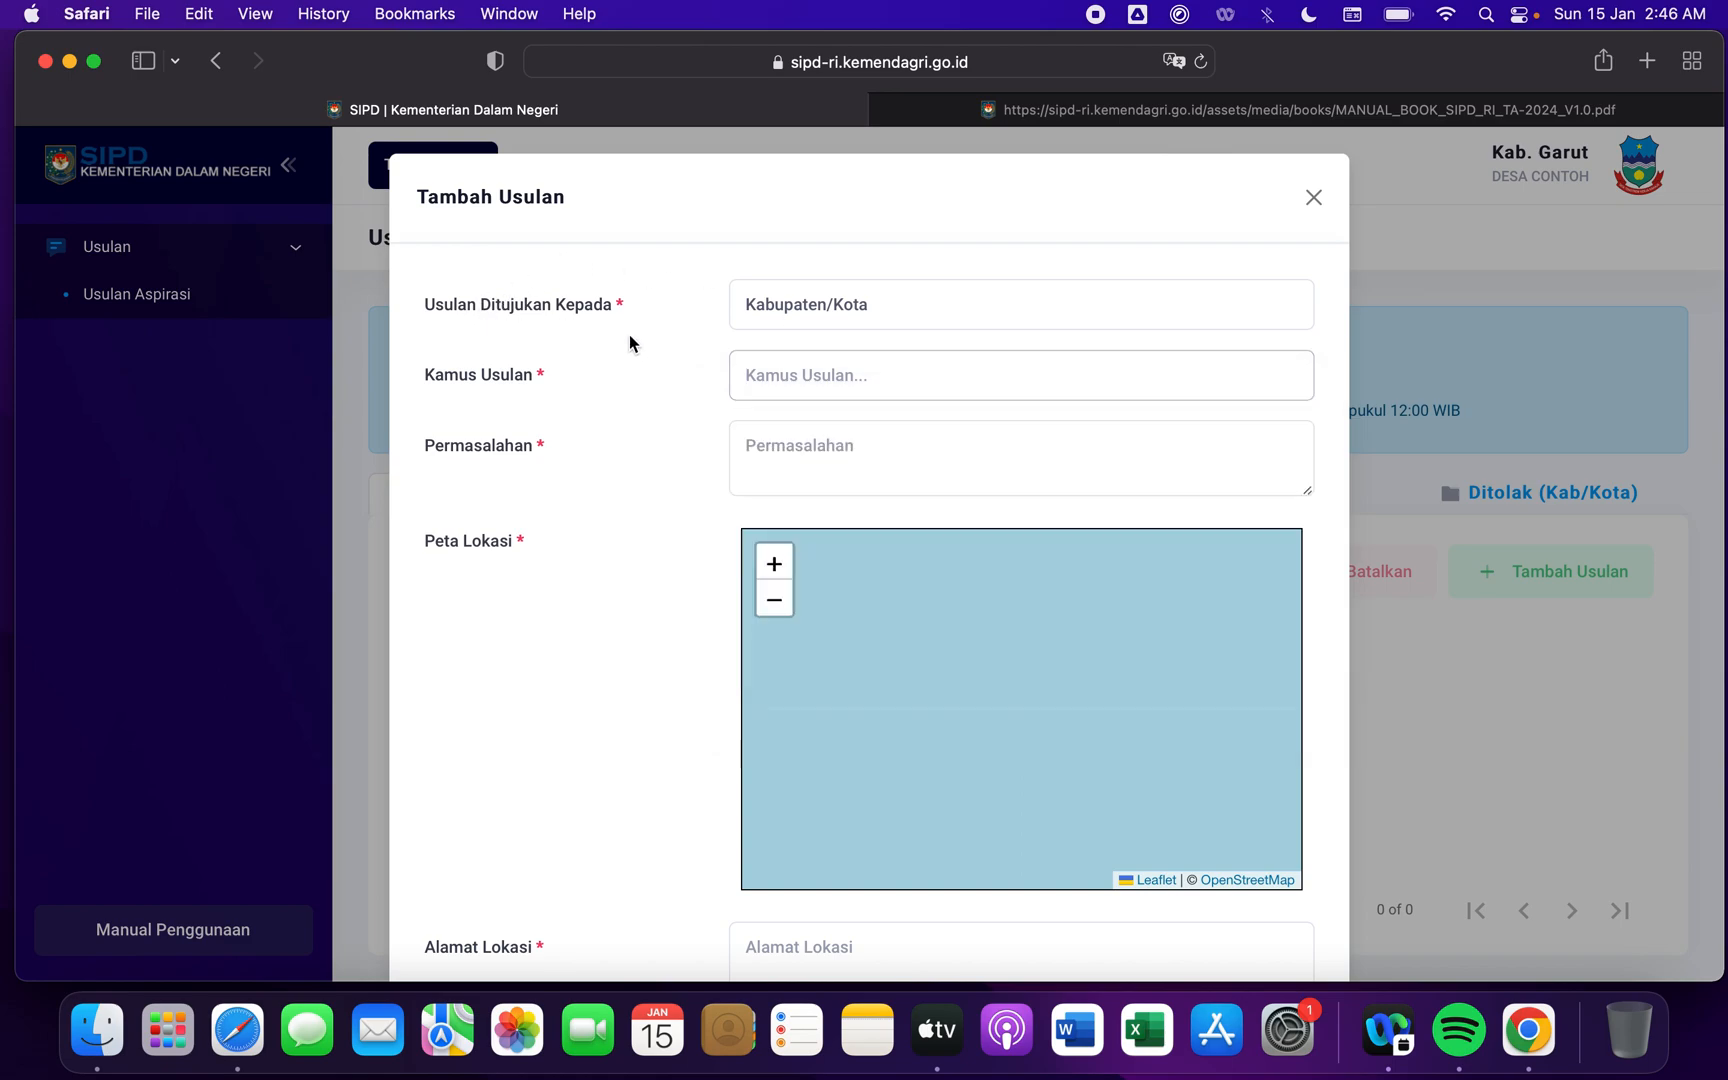
- Check the Kamus Usulan options with the proposal addressed to Provinsi, and set the addressee back to Kabupaten/Kota
click(899, 306)
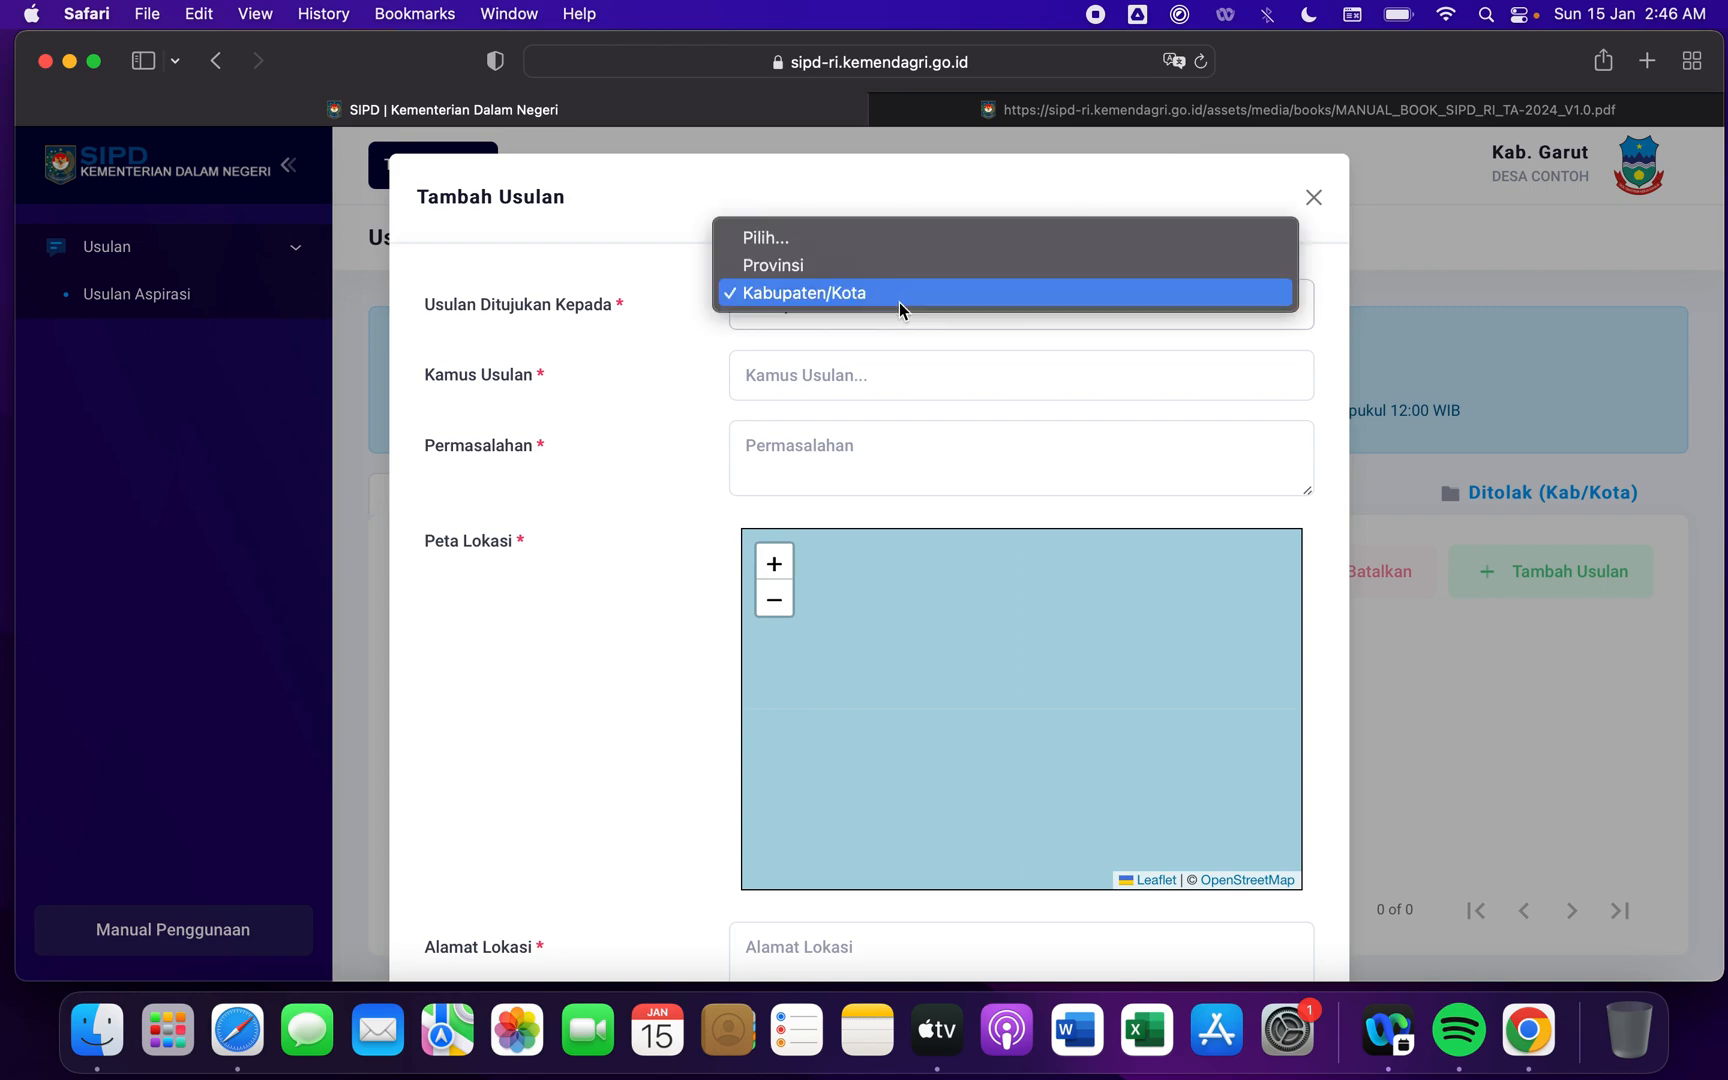
click(840, 265)
click(850, 367)
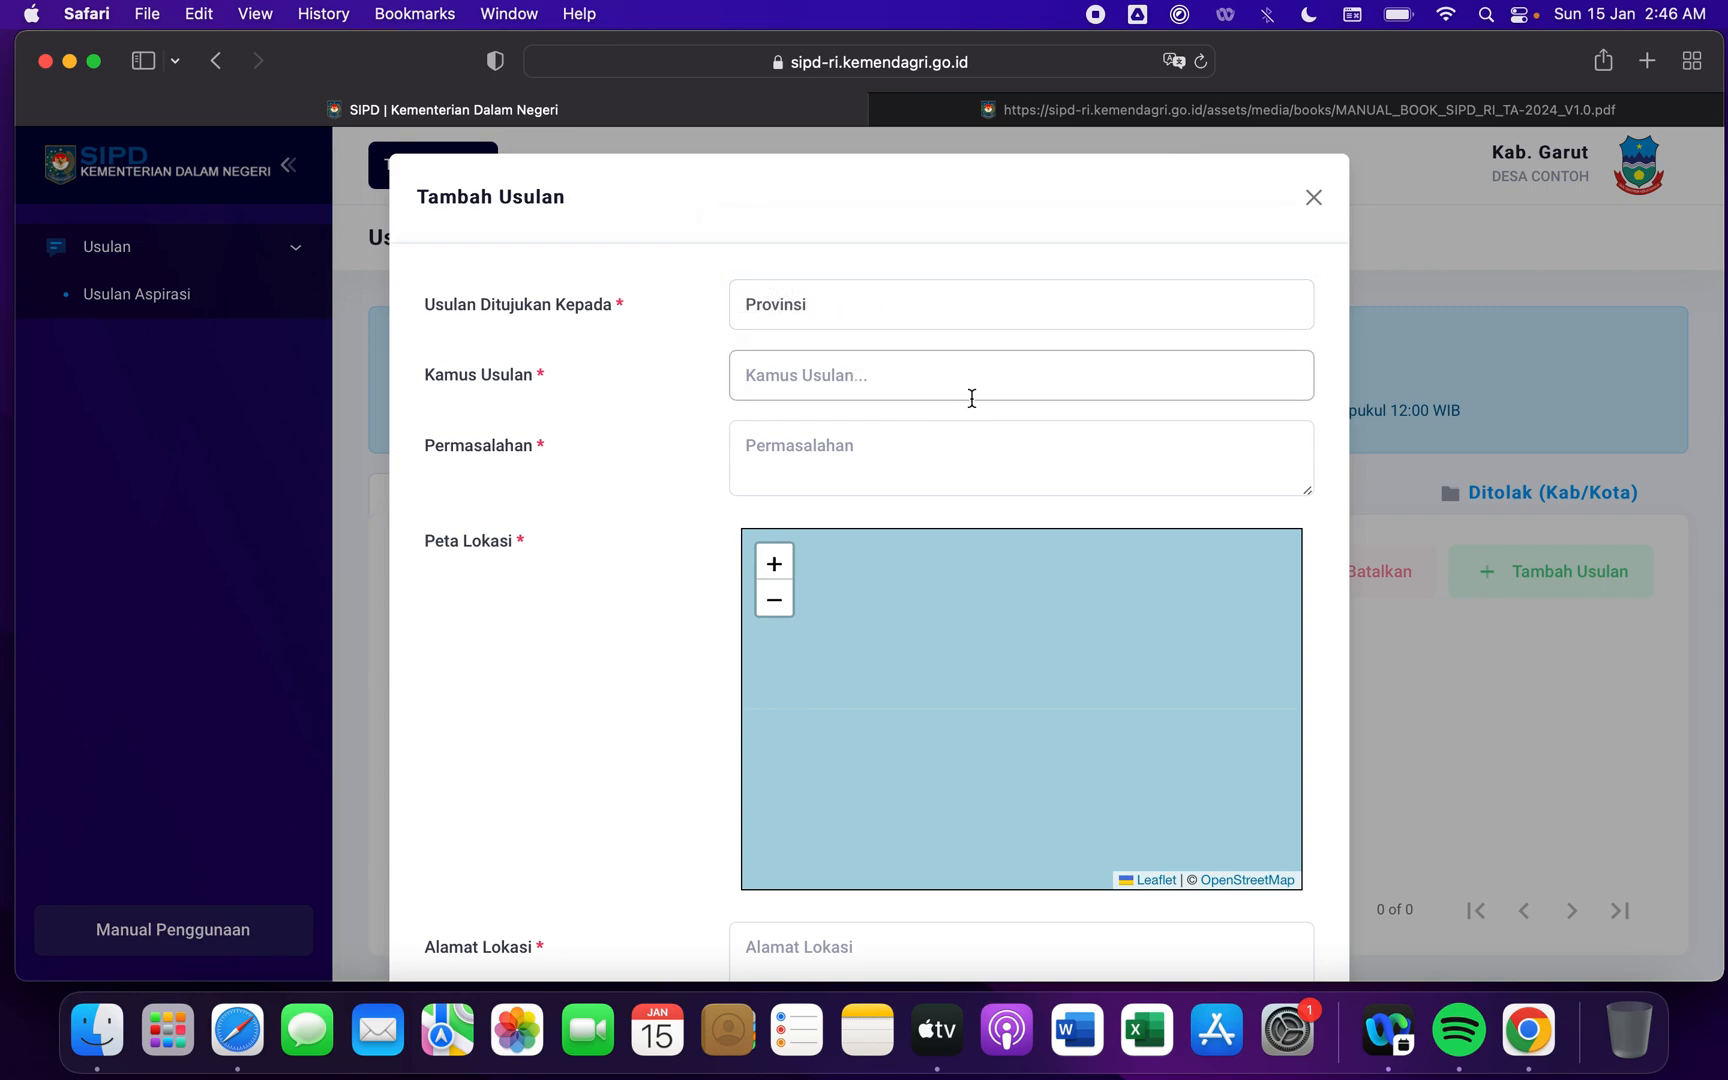
click(840, 313)
click(842, 322)
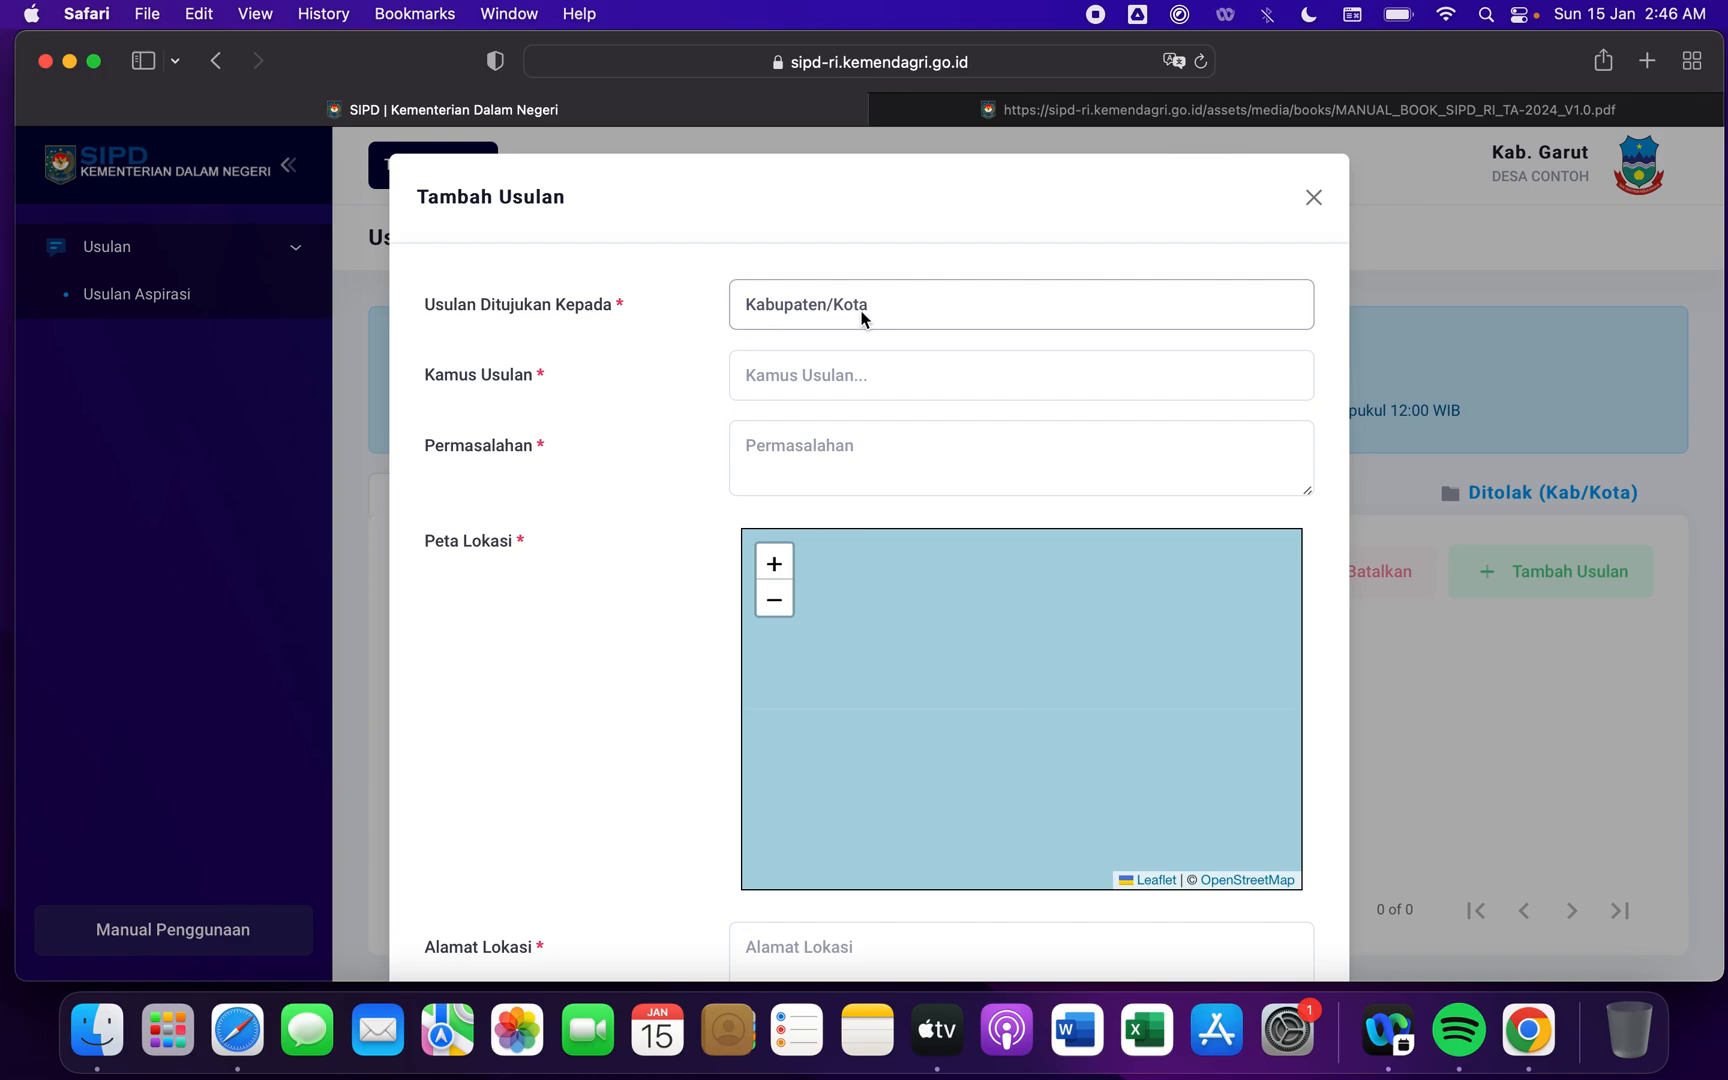
- Choose Bantuan Perbaikan Rumah Tidak Layak Huni untuk Cegah Kumuh as the Kamus Usulan
click(868, 378)
scroll(992, 572, down, 5)
scroll(993, 574, down, 5)
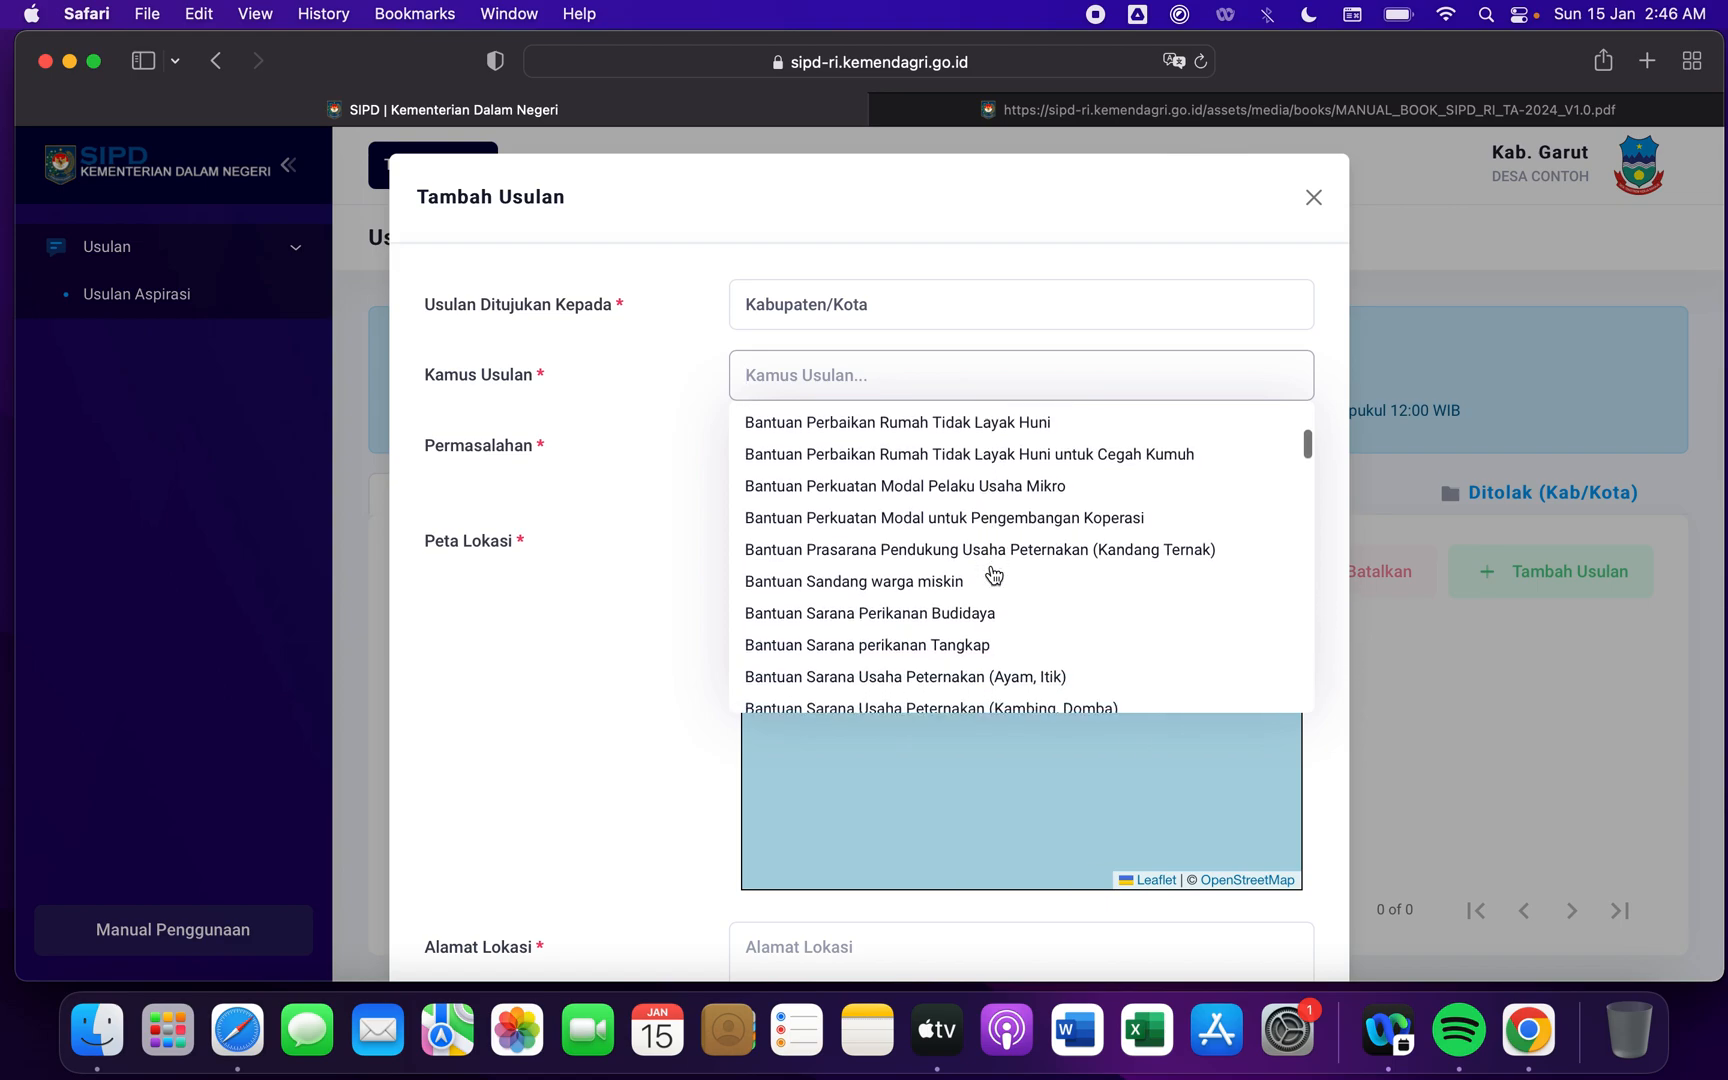
scroll(993, 574, up, 2)
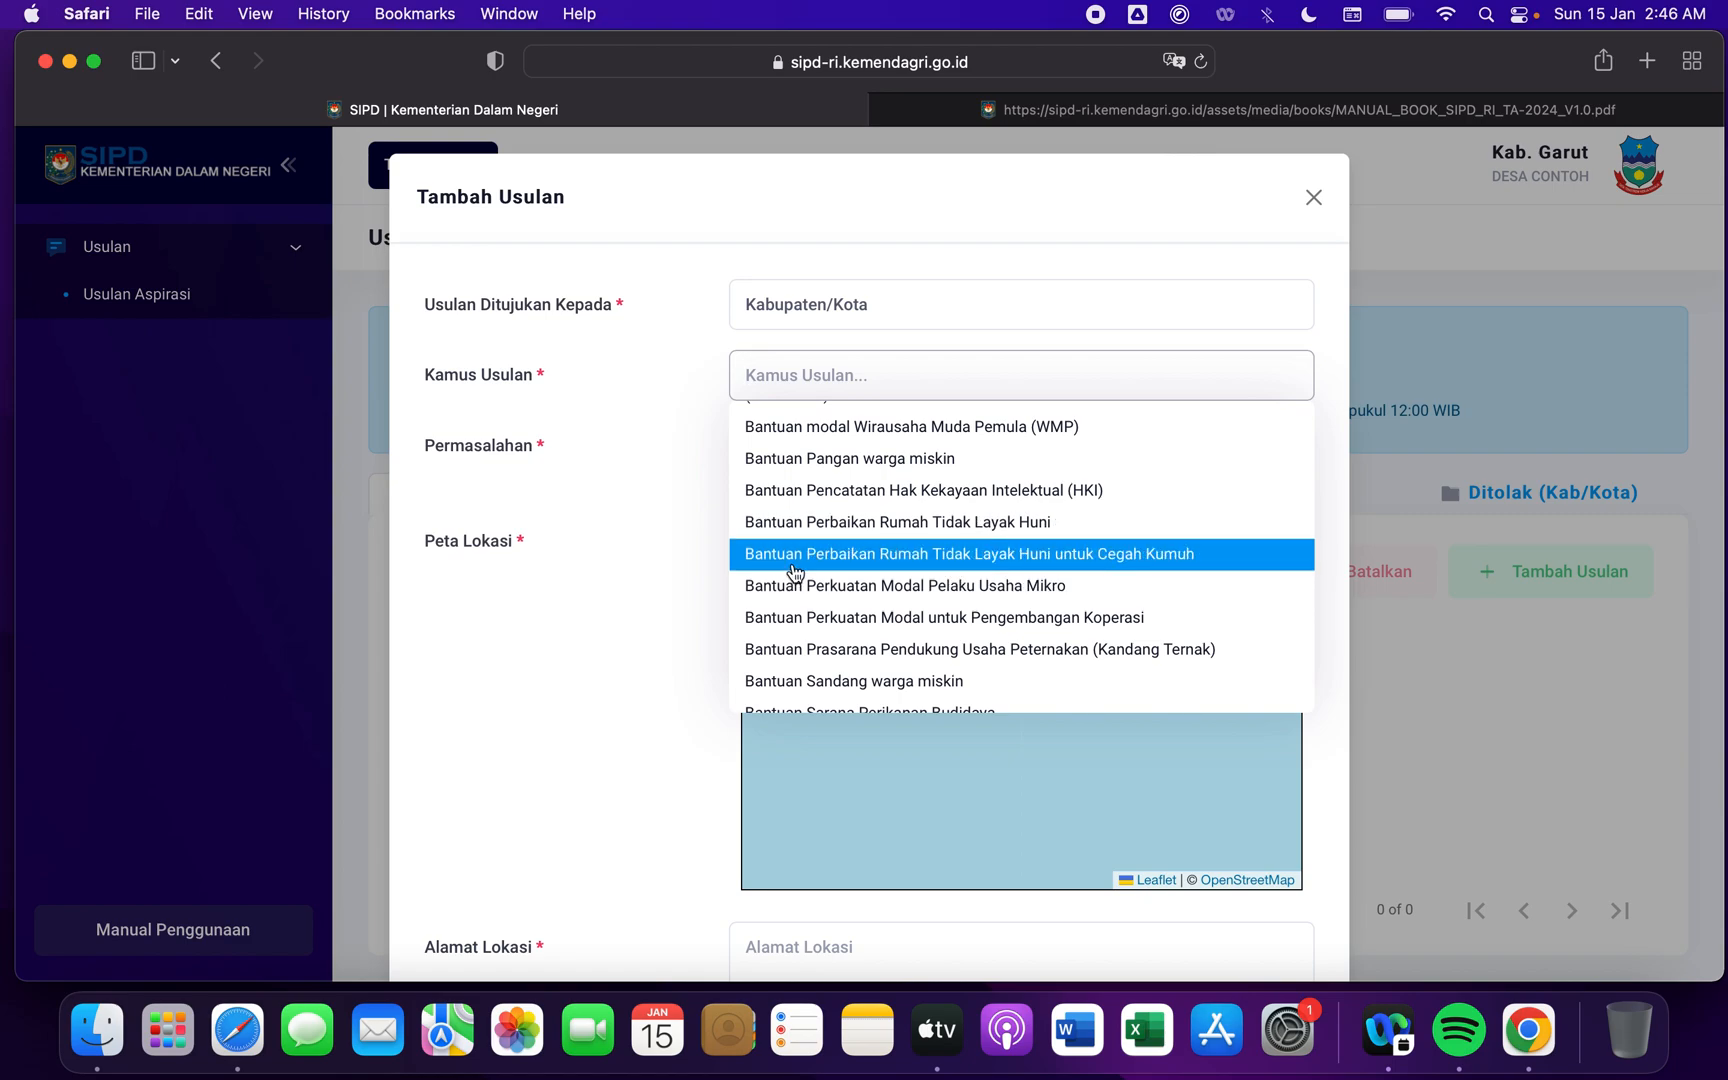
click(1112, 556)
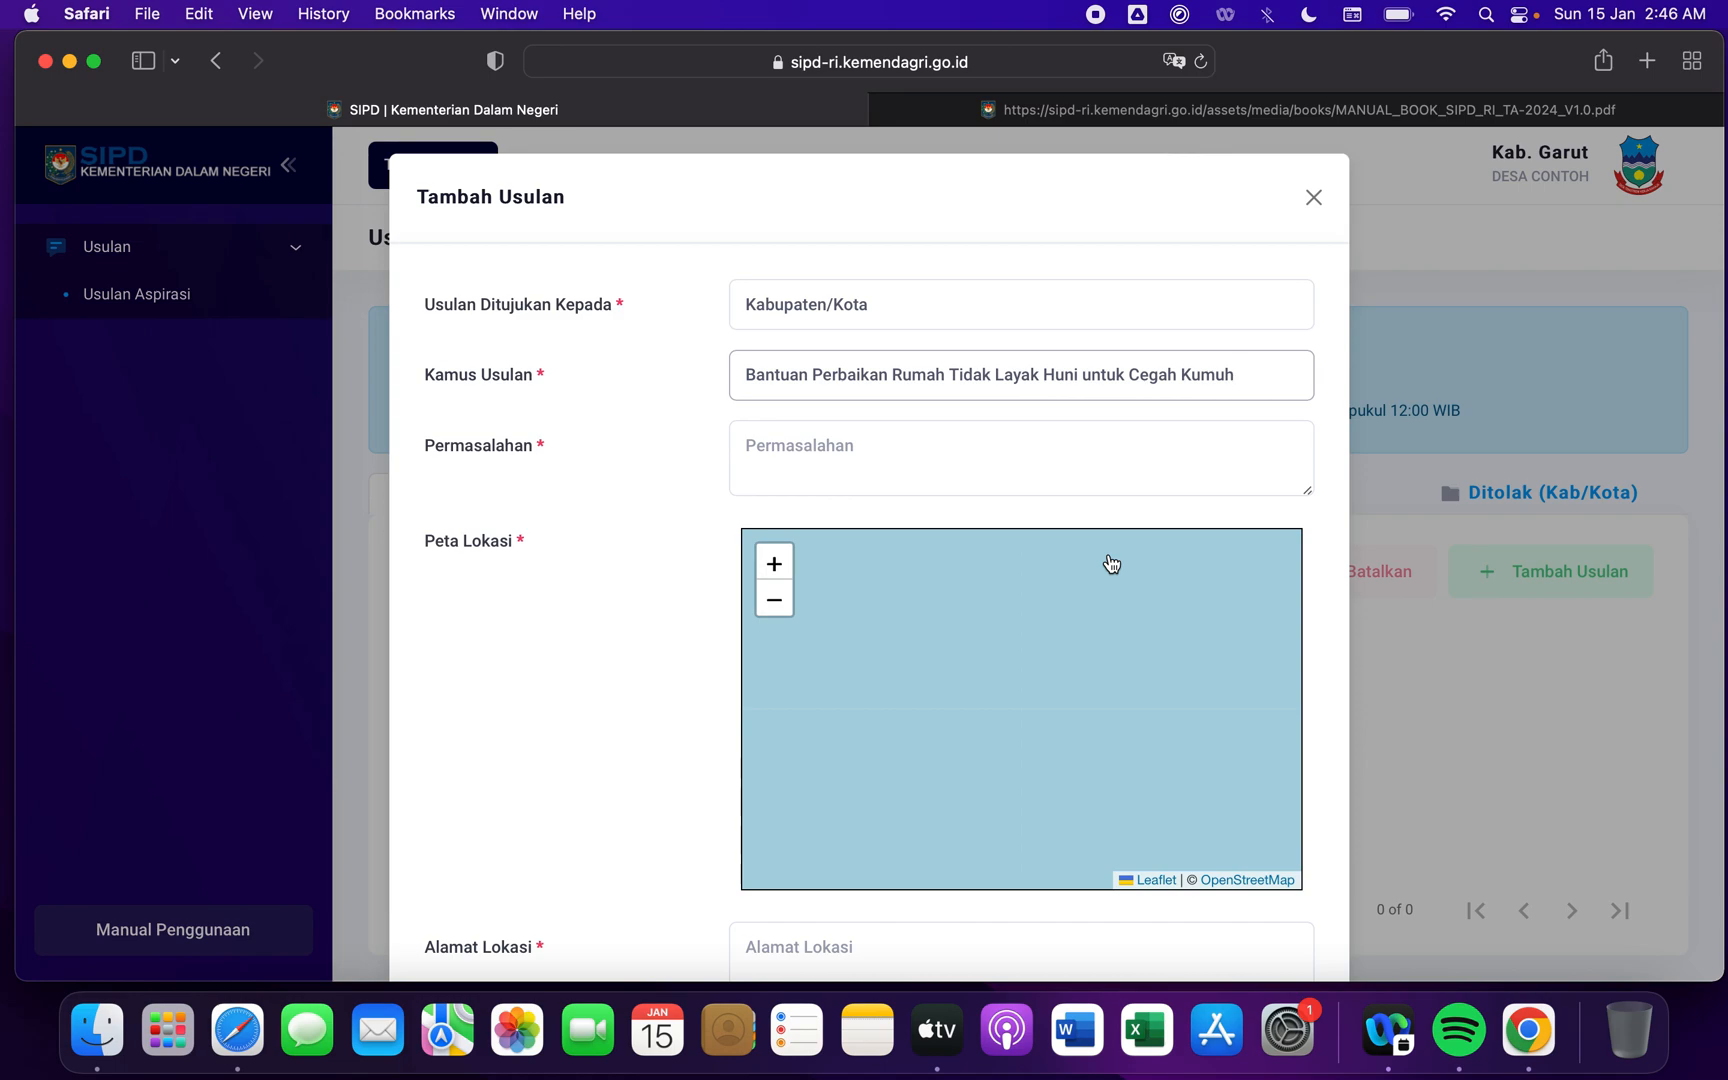
- Enter "Dibutuhkan RUTILAHU" as the proposal's Permasalahan
click(958, 465)
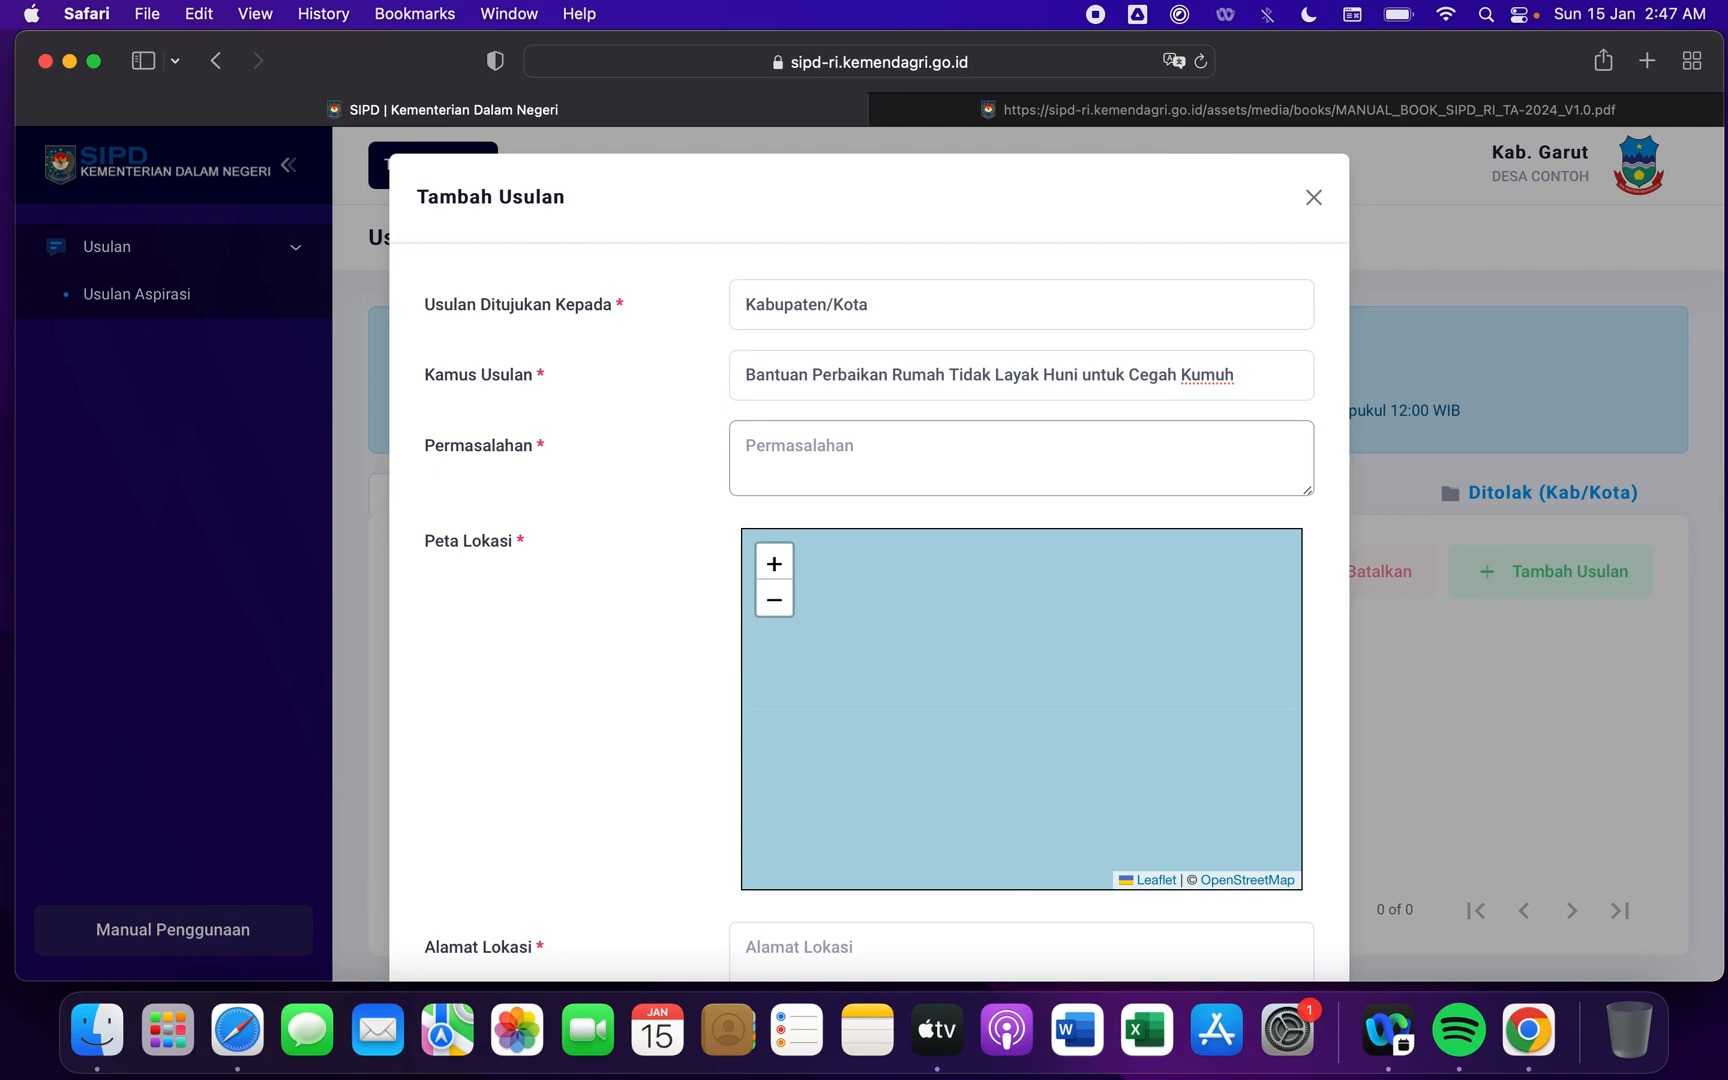
text(Dibutuhkan)
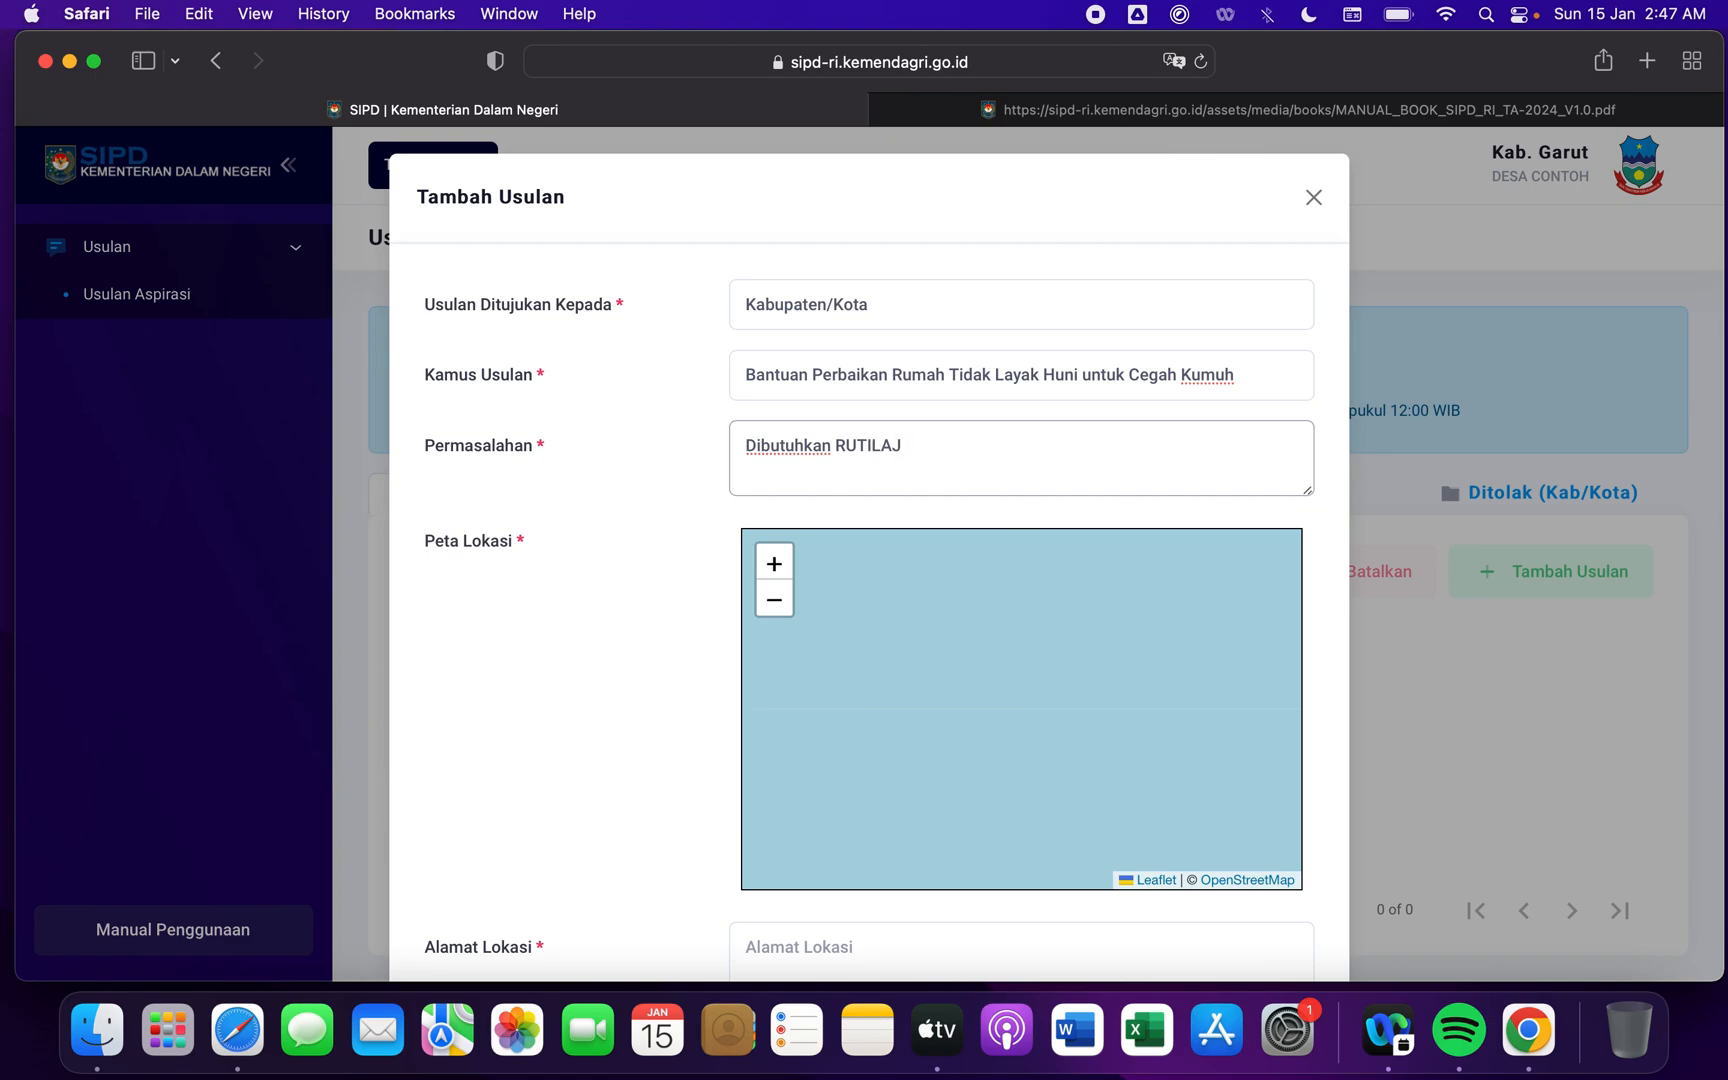
text(RUTILAHU)
double_click(815, 447)
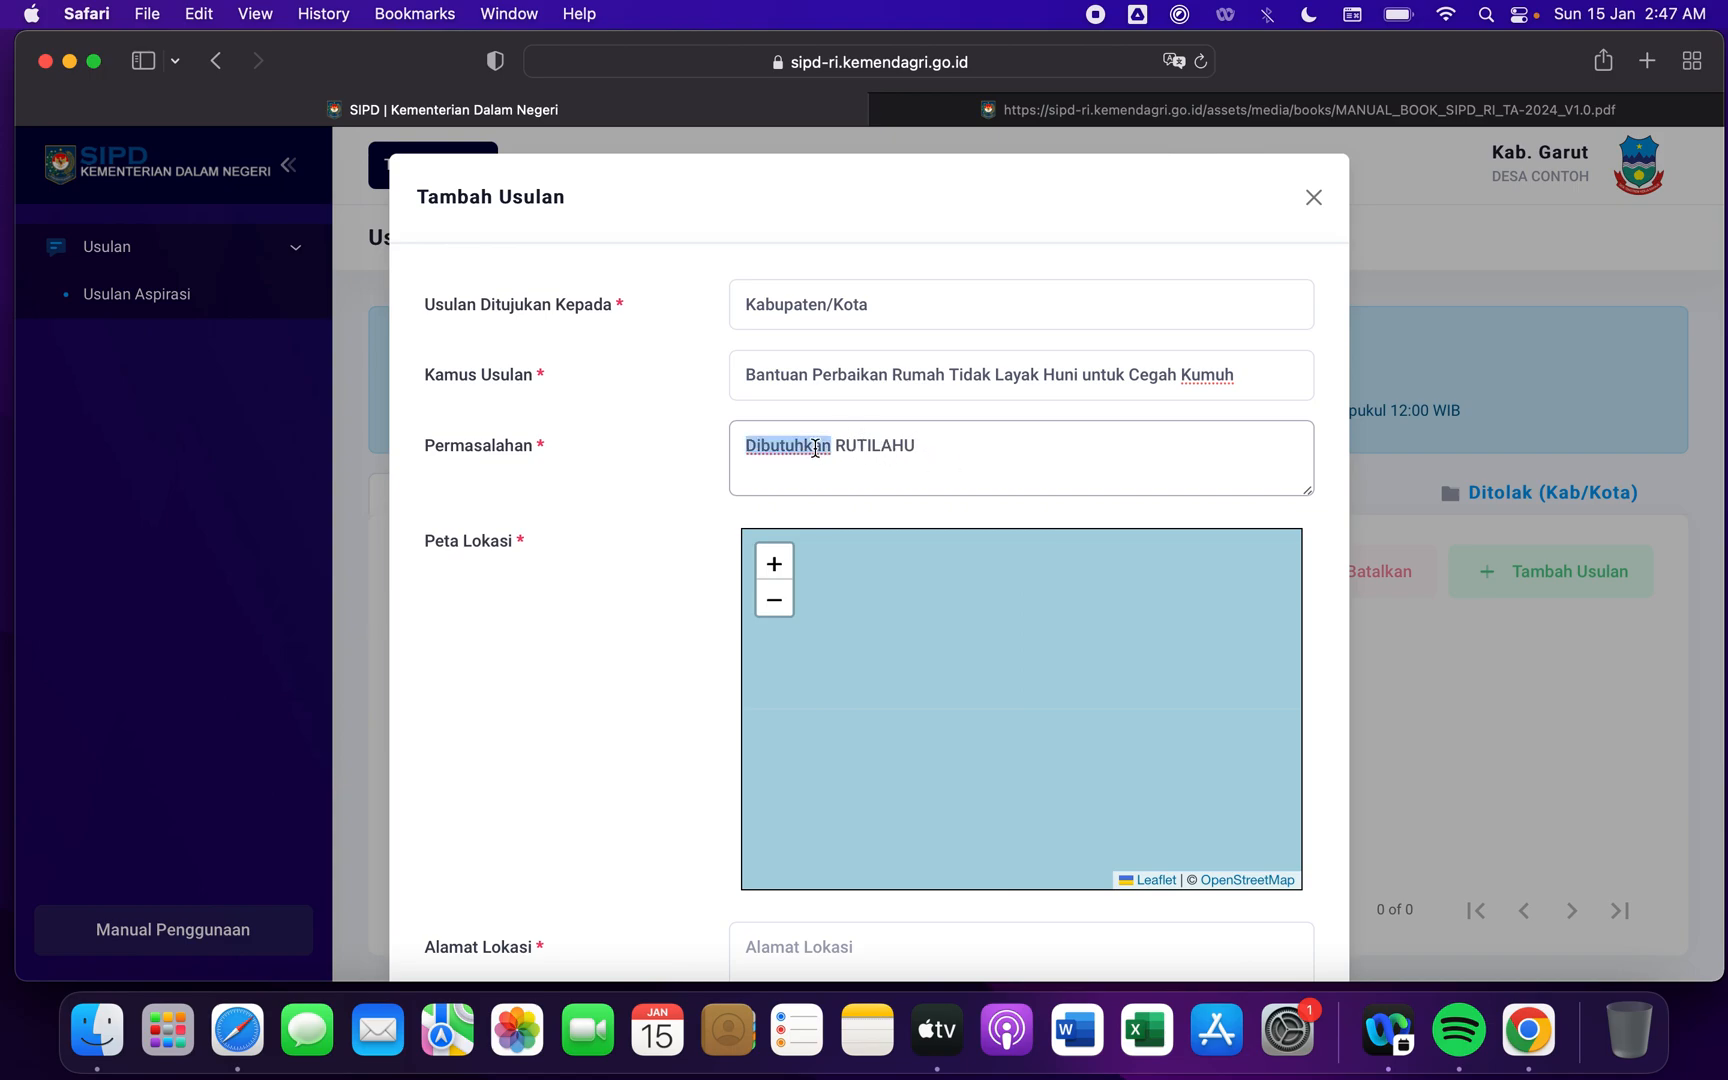
double_click(893, 447)
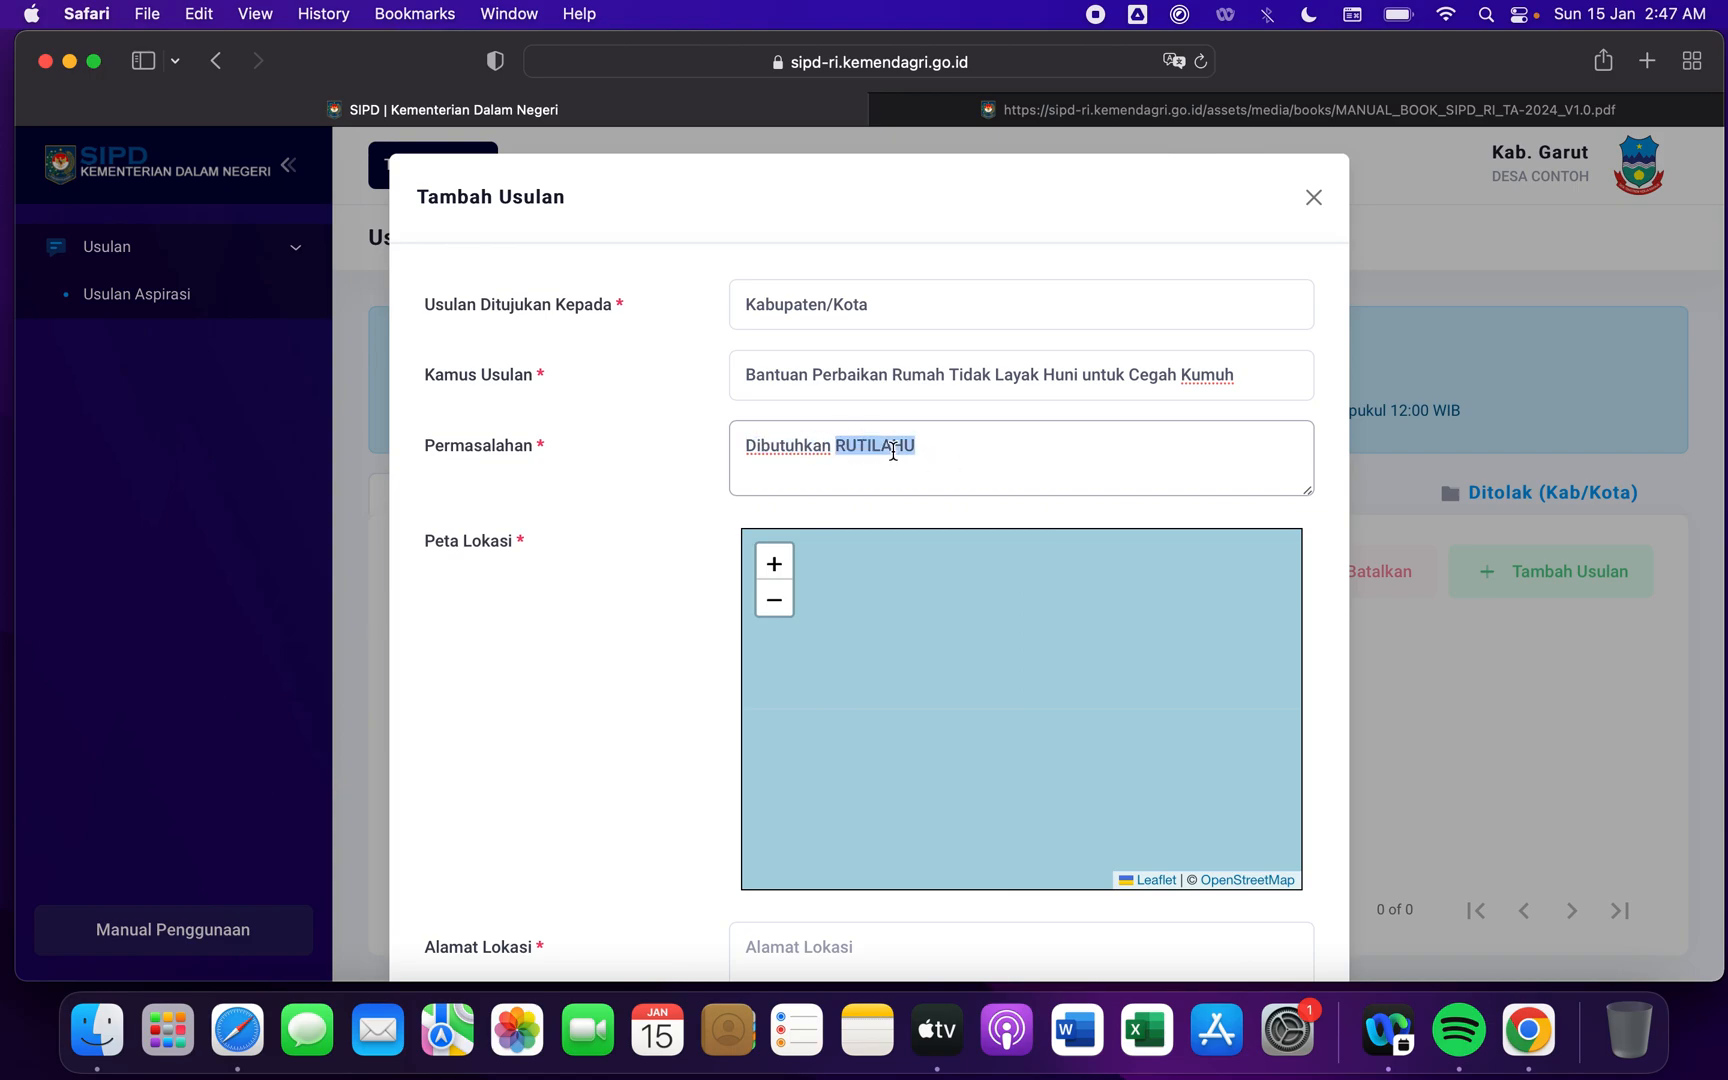
click(662, 545)
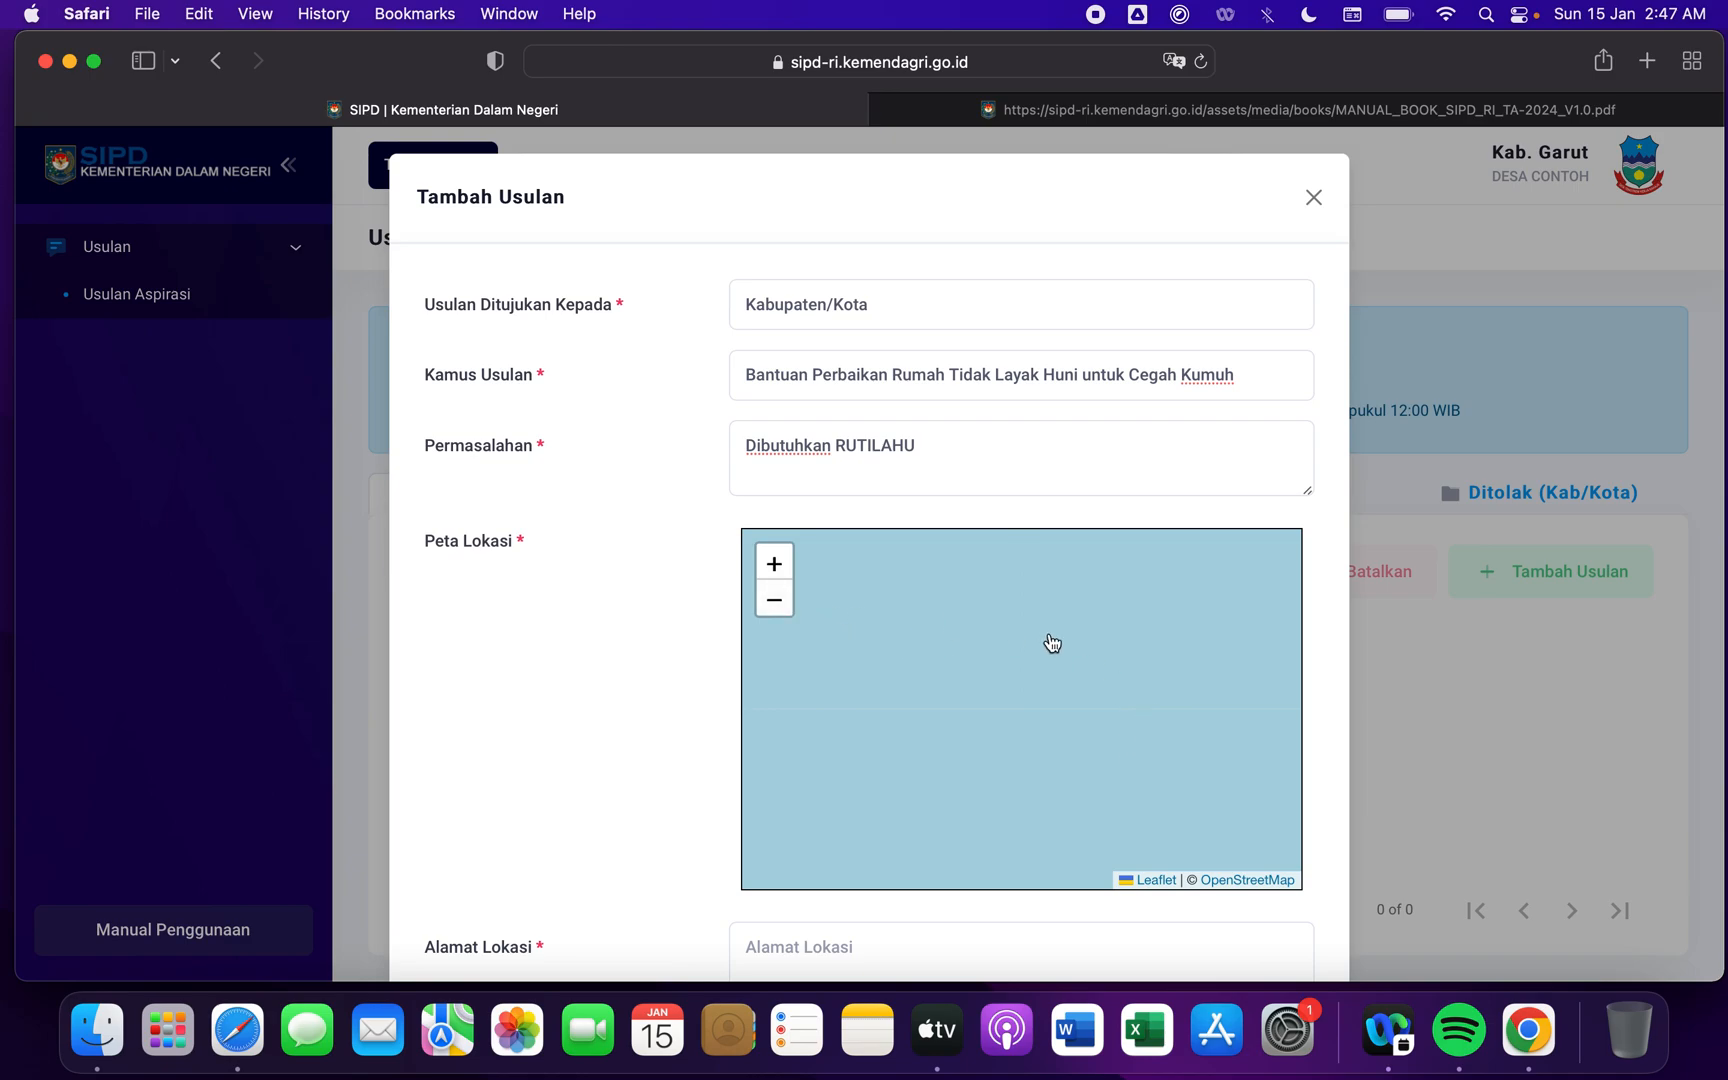
- Find Garut in West Java on the Peta Lokasi map and place the location marker in the town centre near Stasiun Garut
click(775, 602)
click(775, 602)
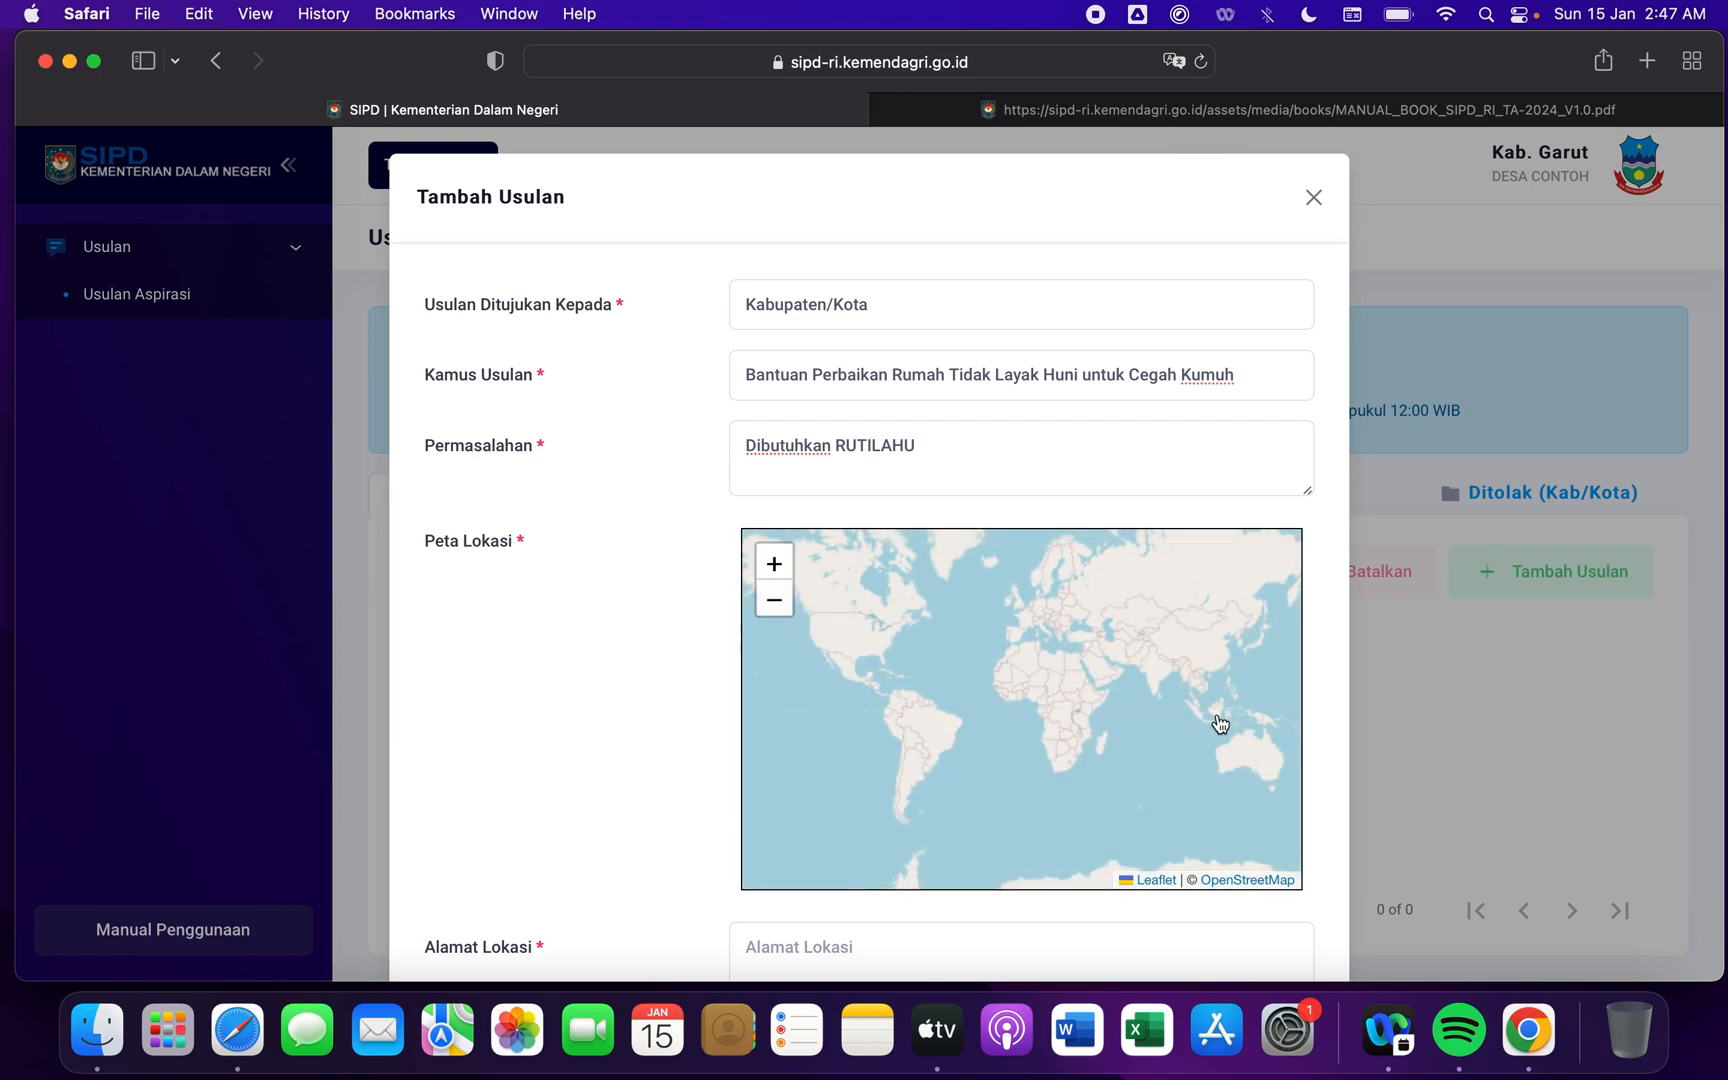
drag(1215, 721, 895, 678)
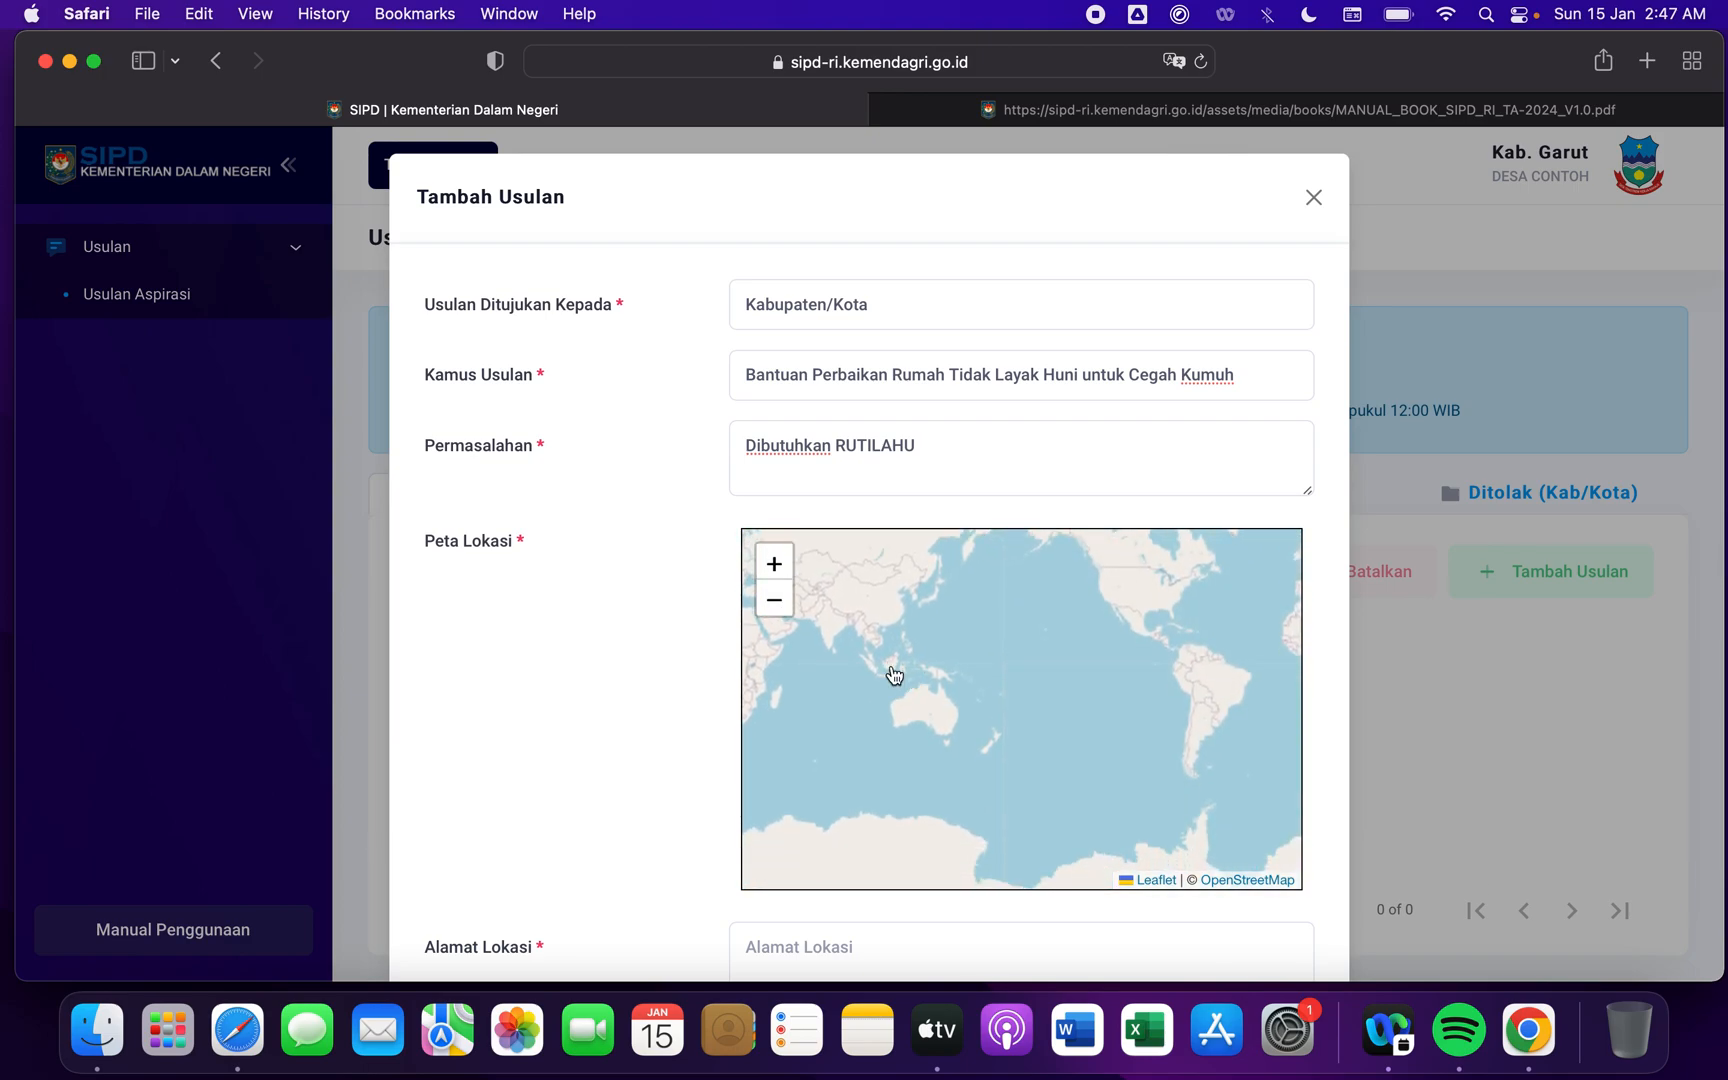
click(774, 565)
click(774, 565)
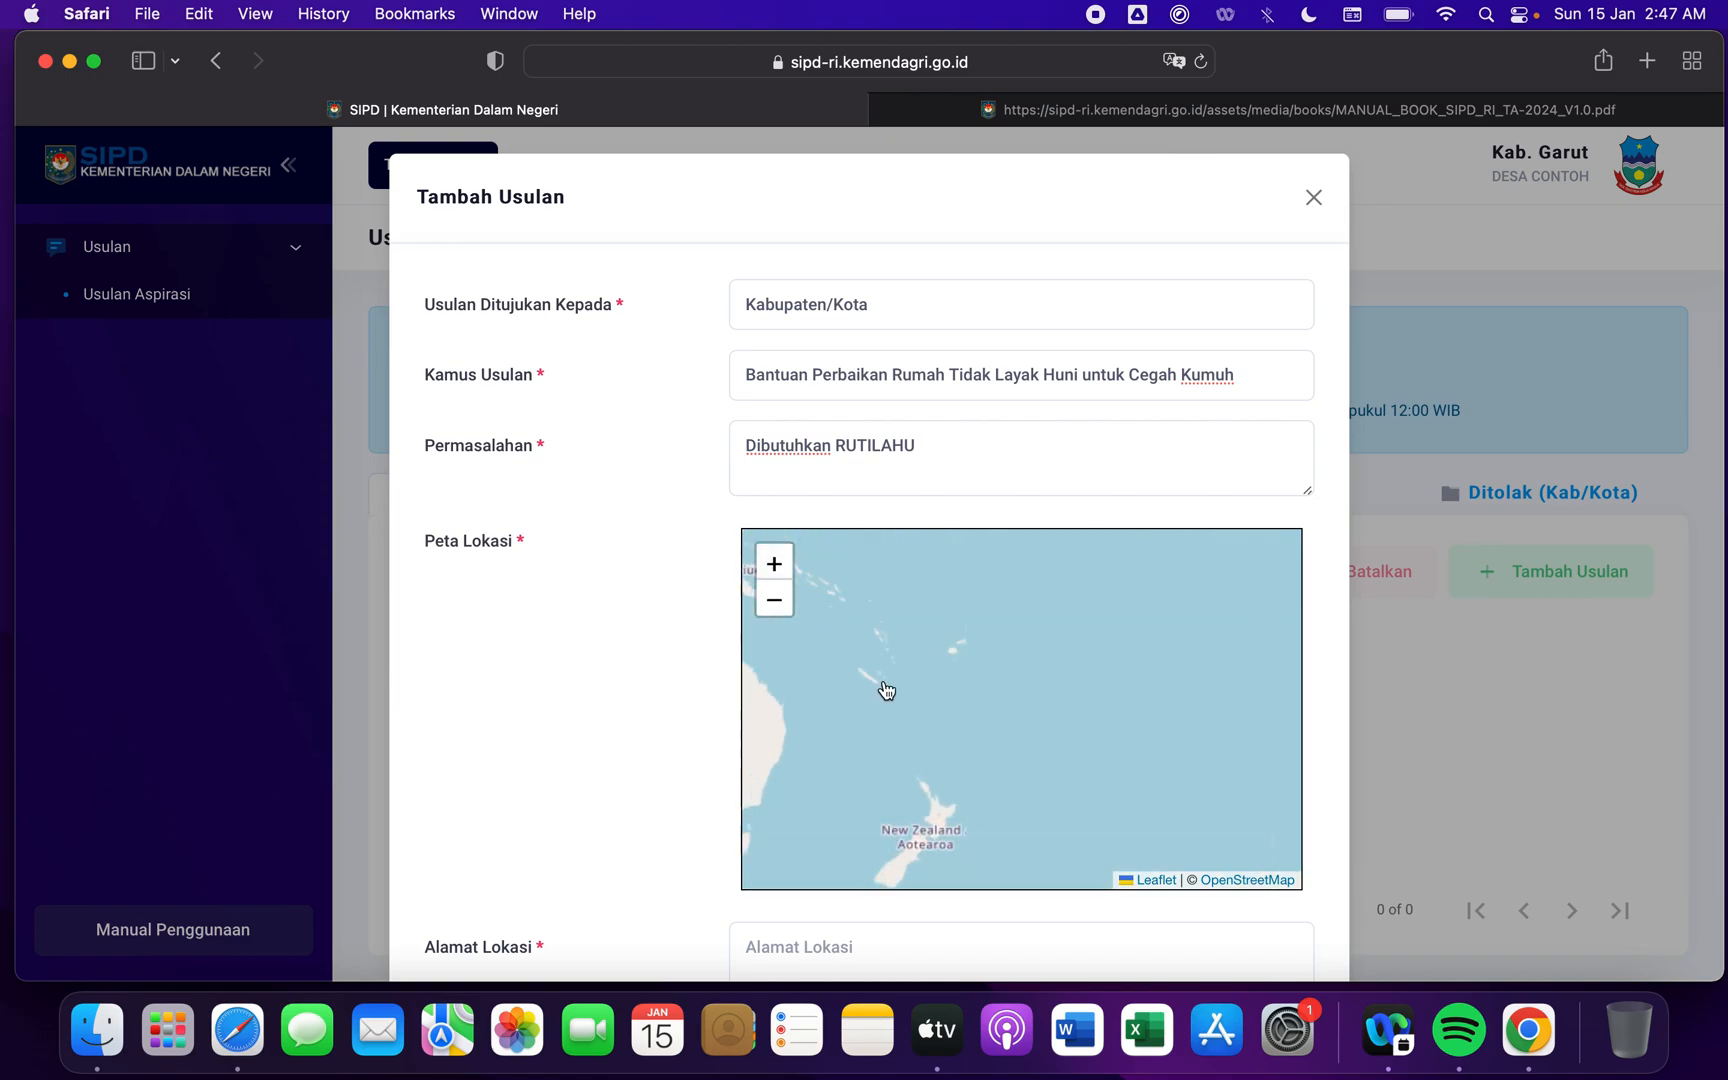
drag(883, 687, 1167, 721)
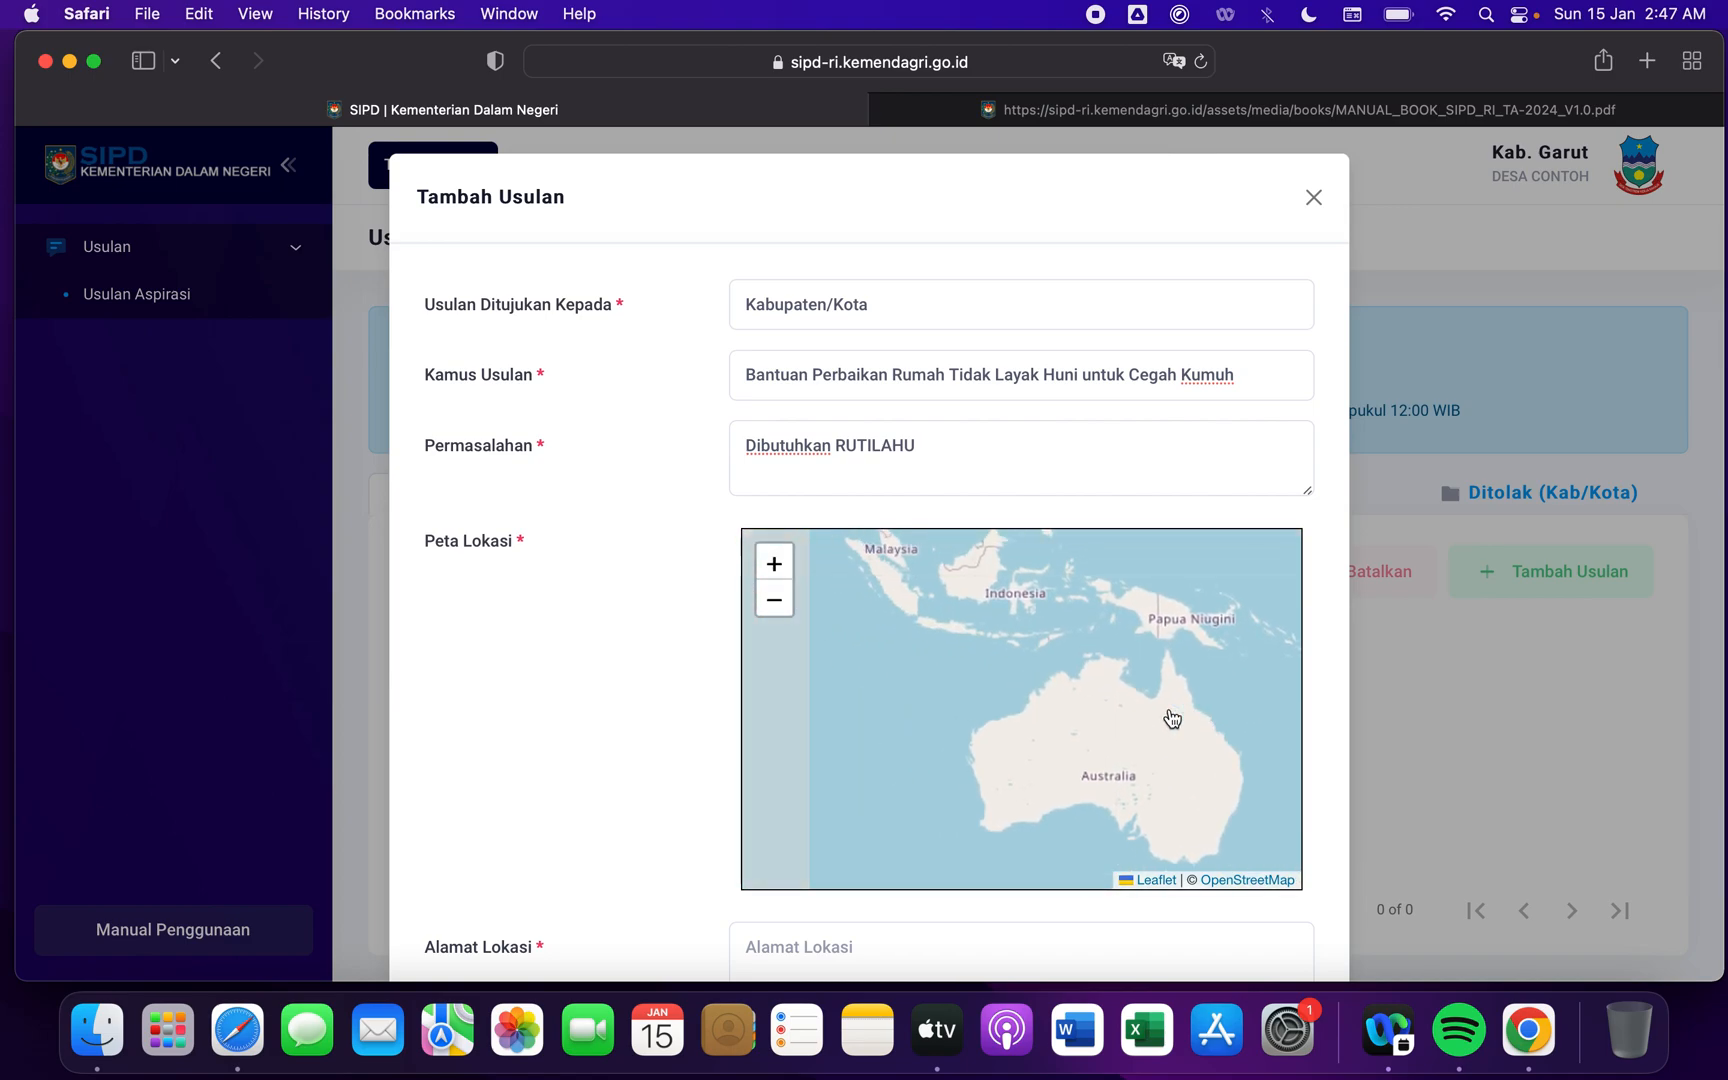
drag(1004, 665, 1045, 732)
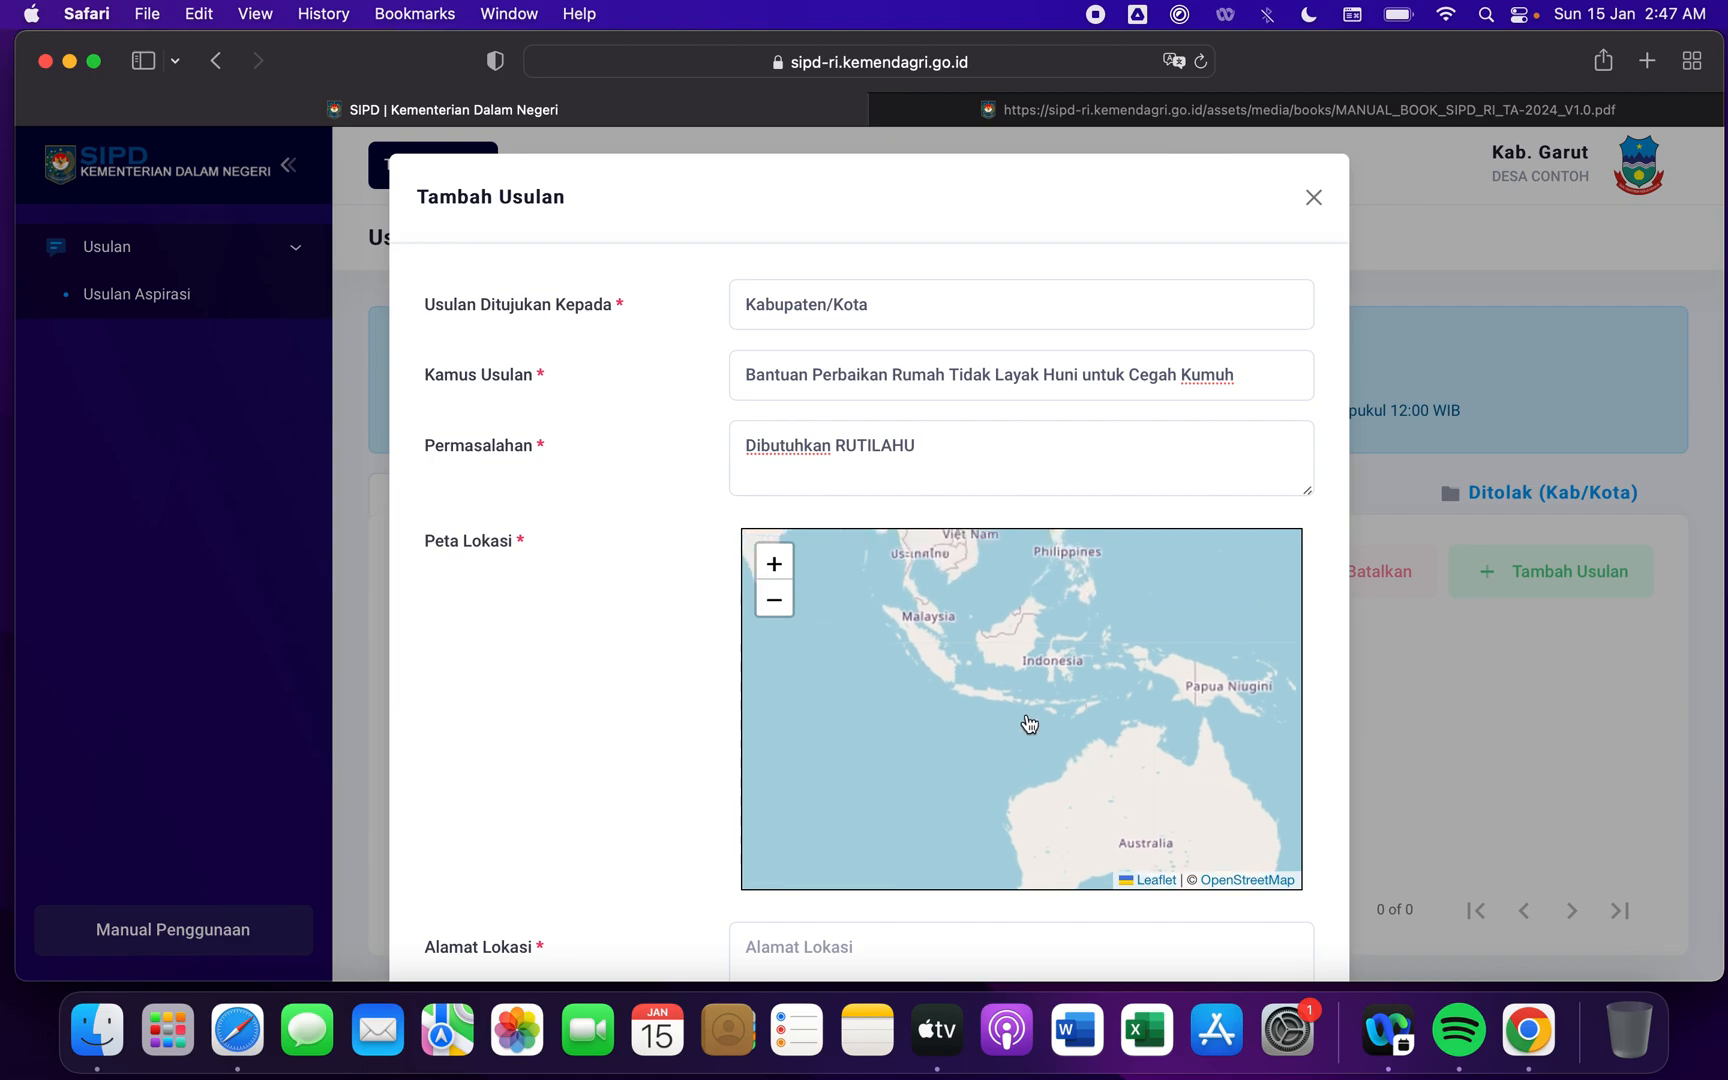
click(774, 565)
click(774, 565)
click(774, 565)
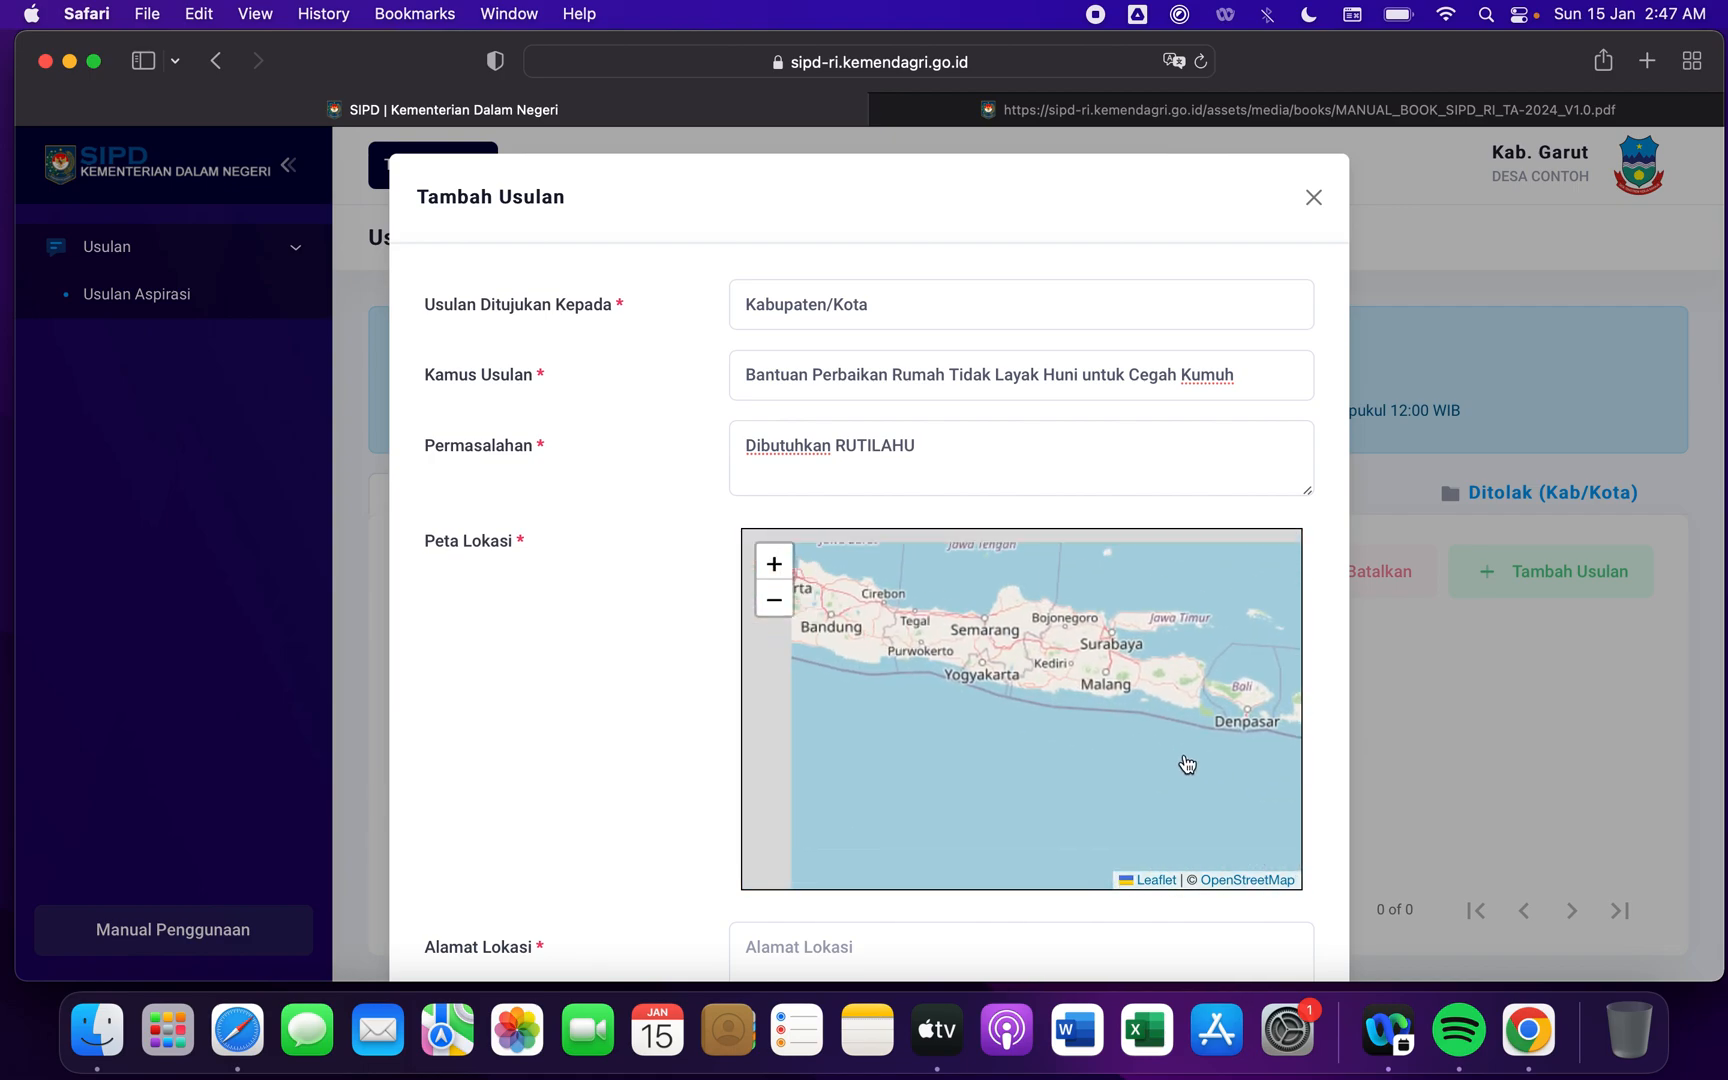
drag(1187, 765, 1222, 783)
drag(964, 714, 1134, 730)
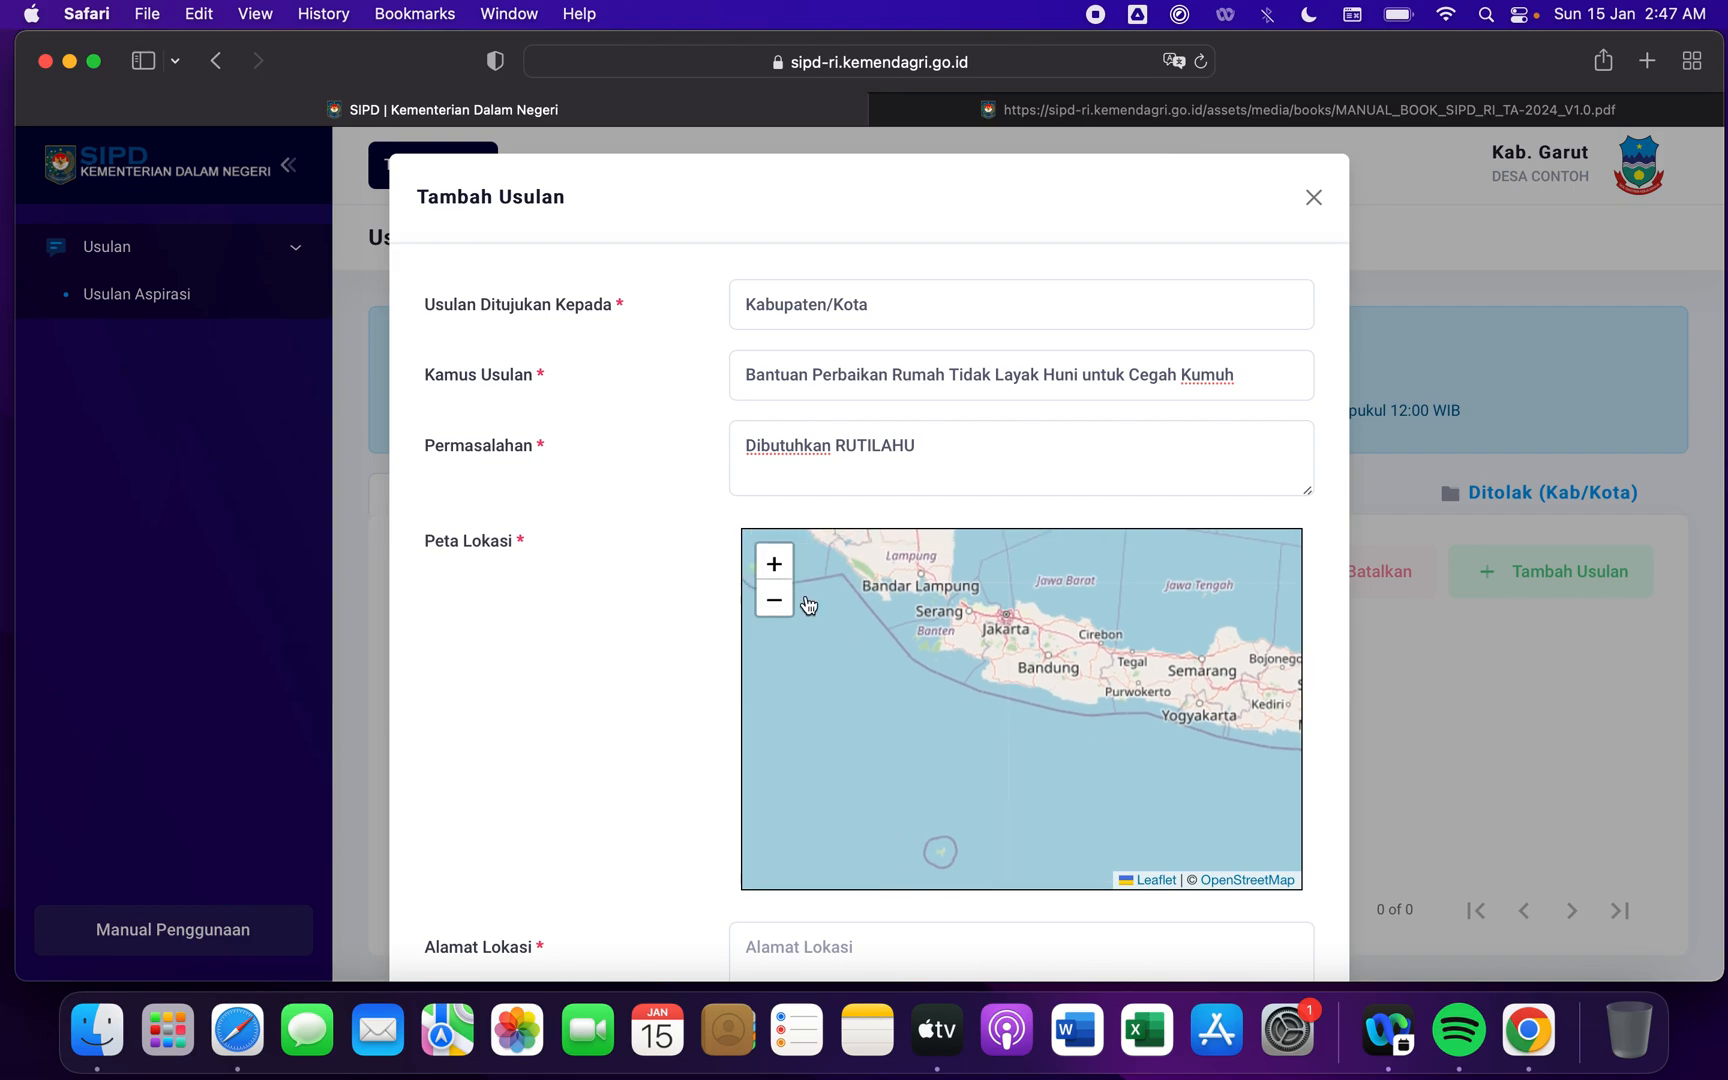
click(774, 565)
click(774, 565)
drag(1184, 656, 1110, 793)
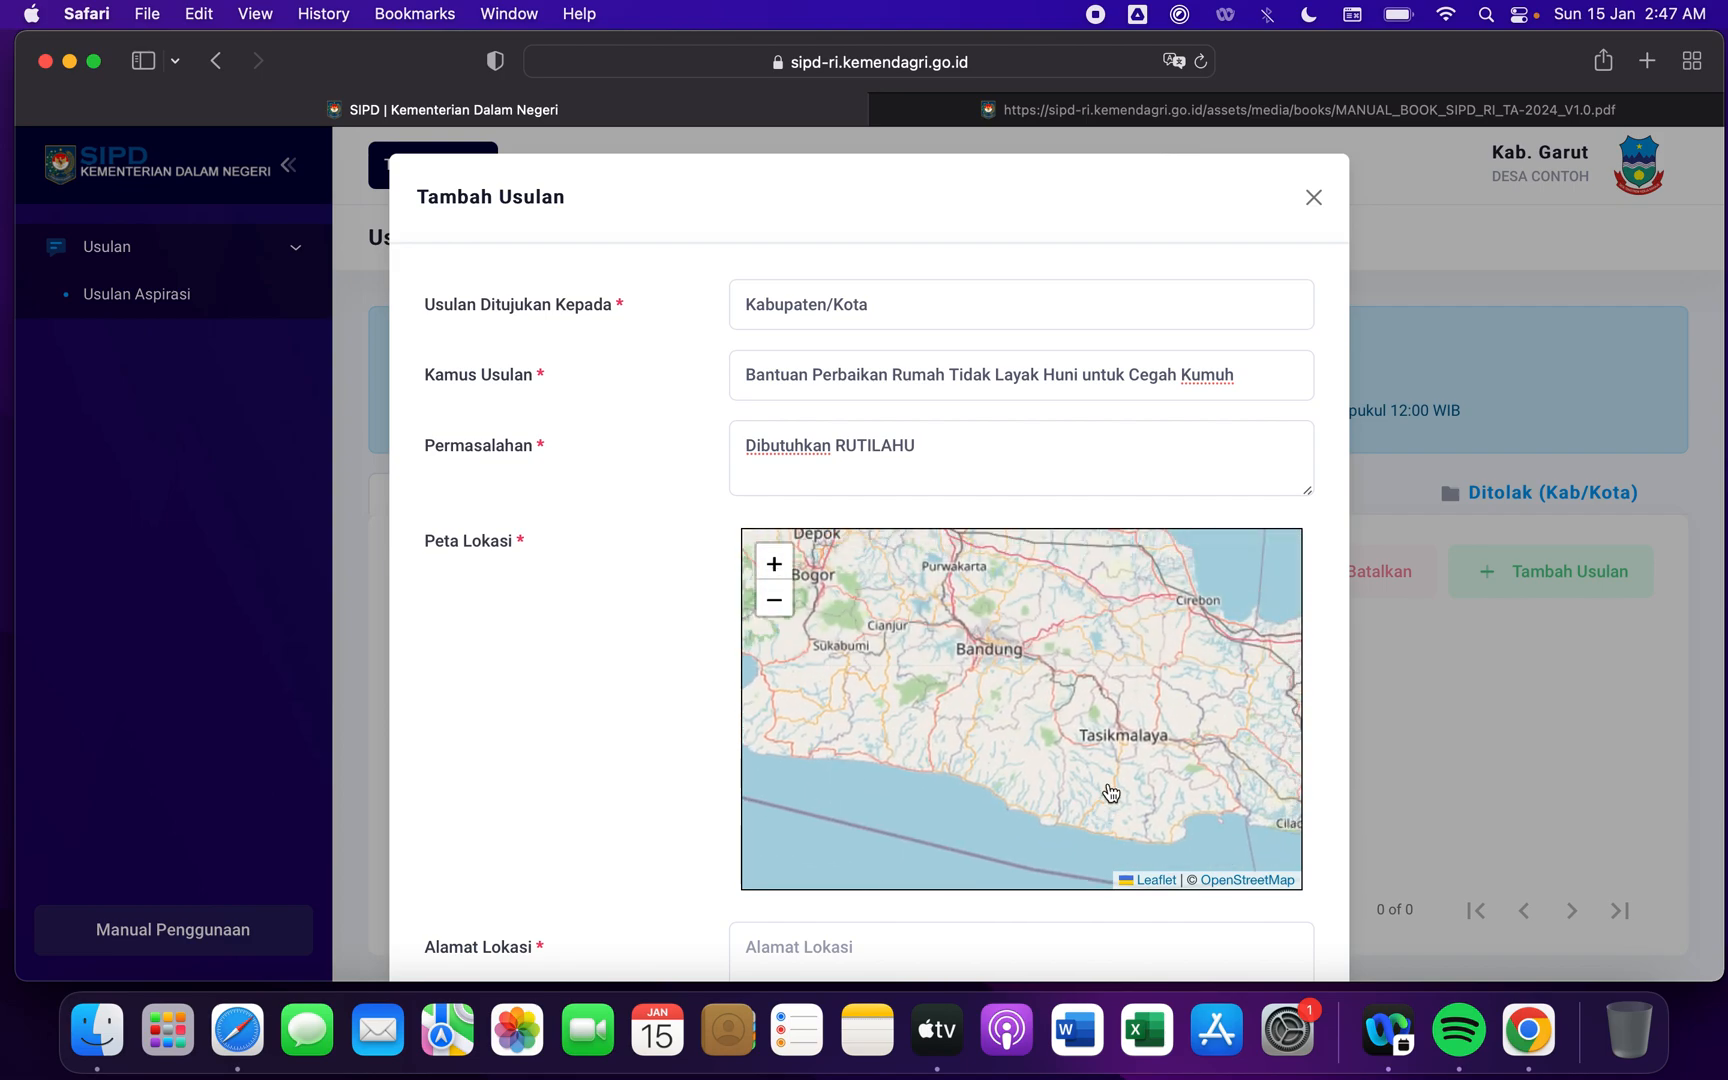
click(774, 565)
click(774, 565)
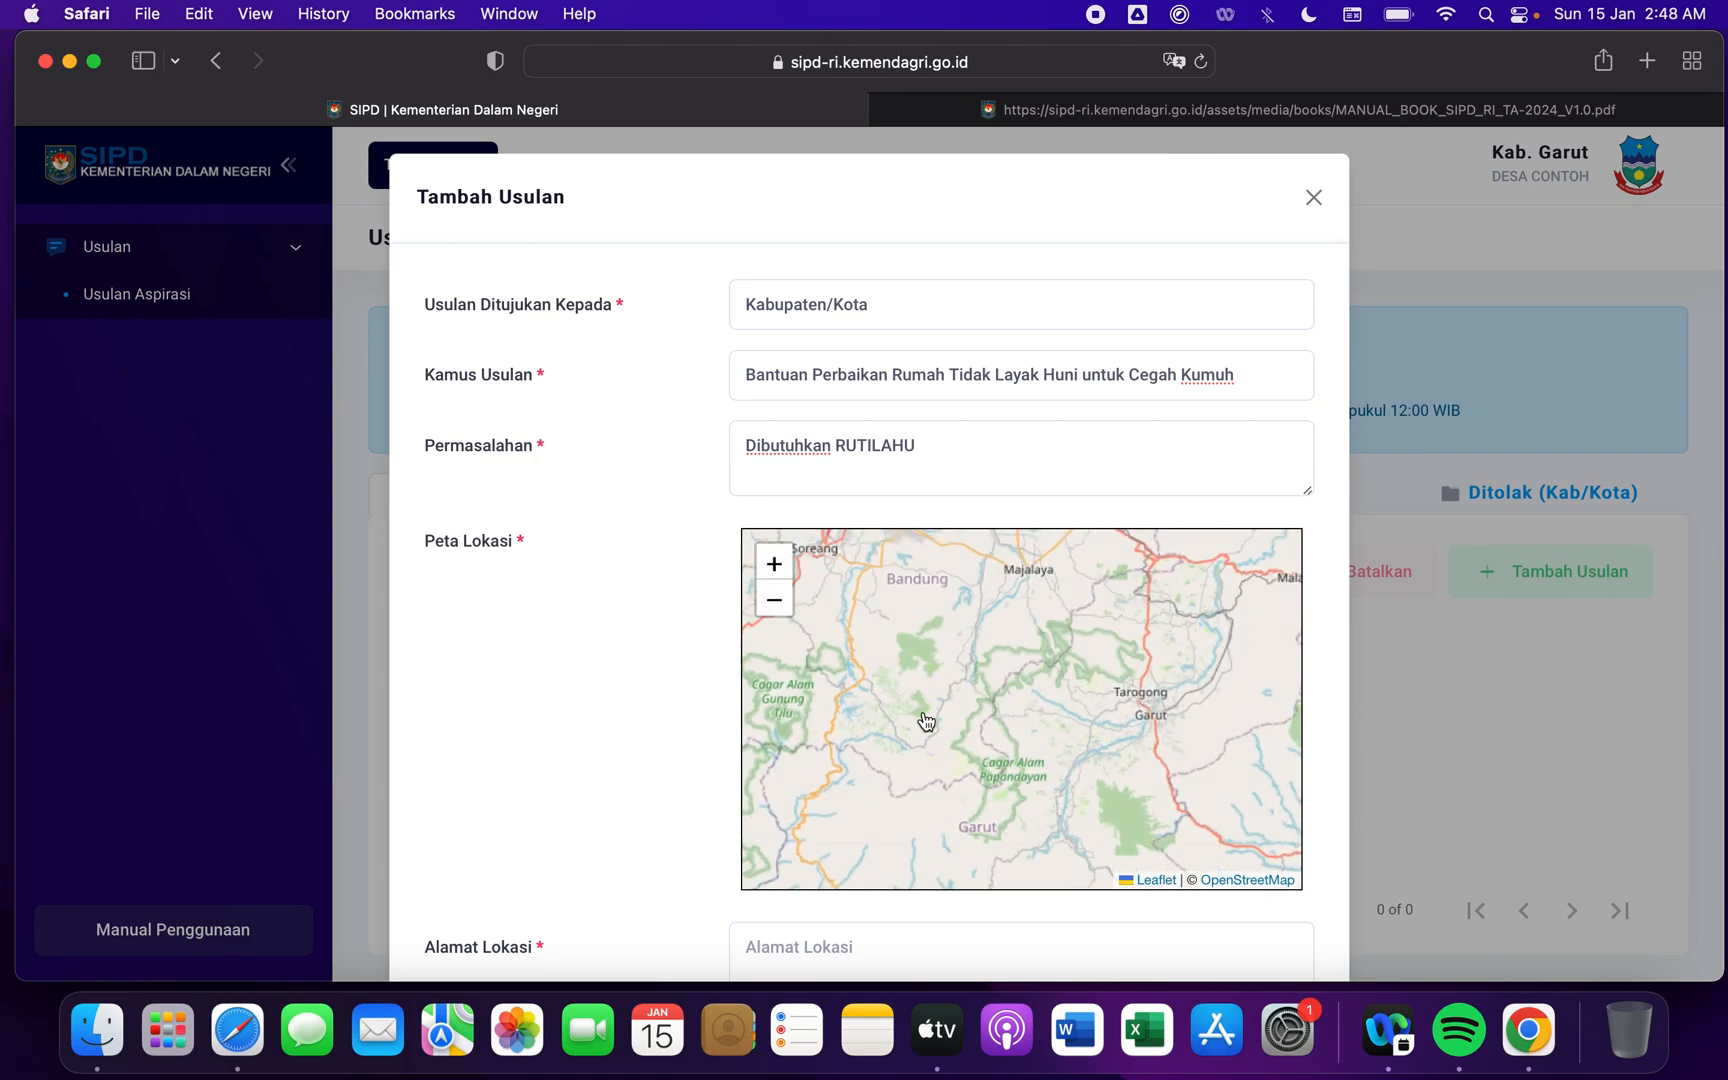
drag(926, 721, 784, 707)
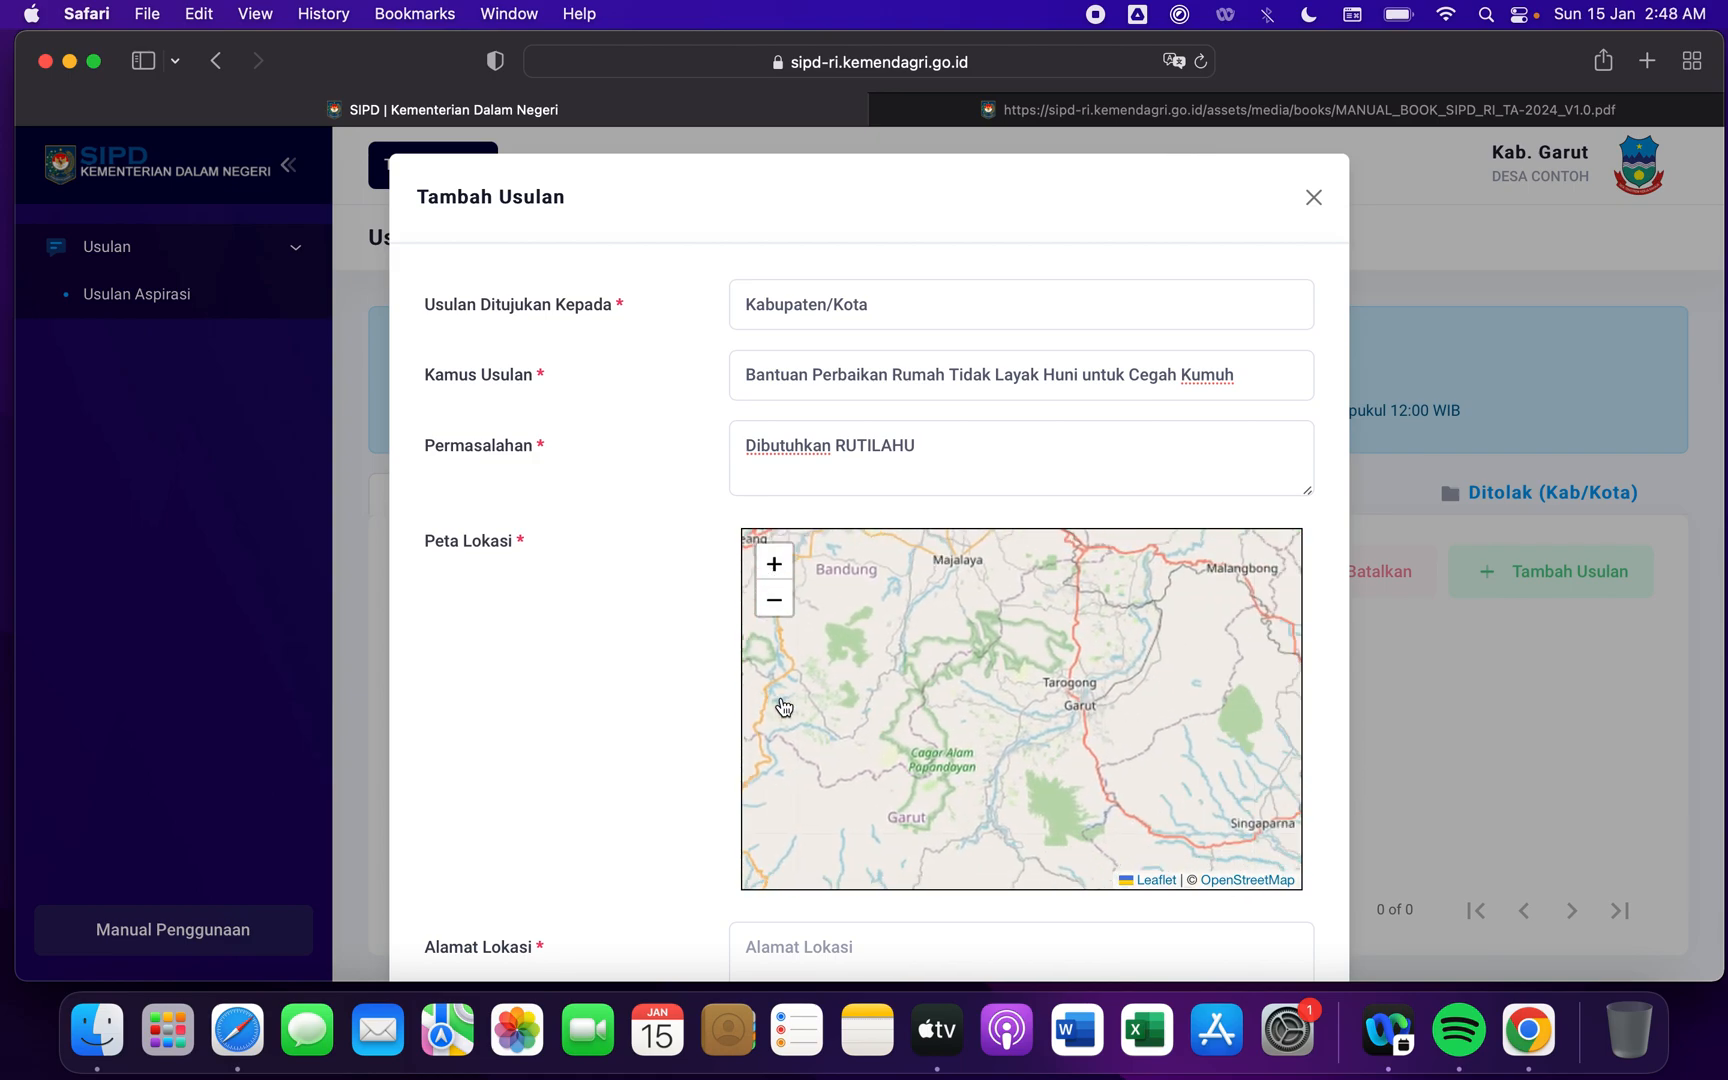
drag(1012, 742, 877, 707)
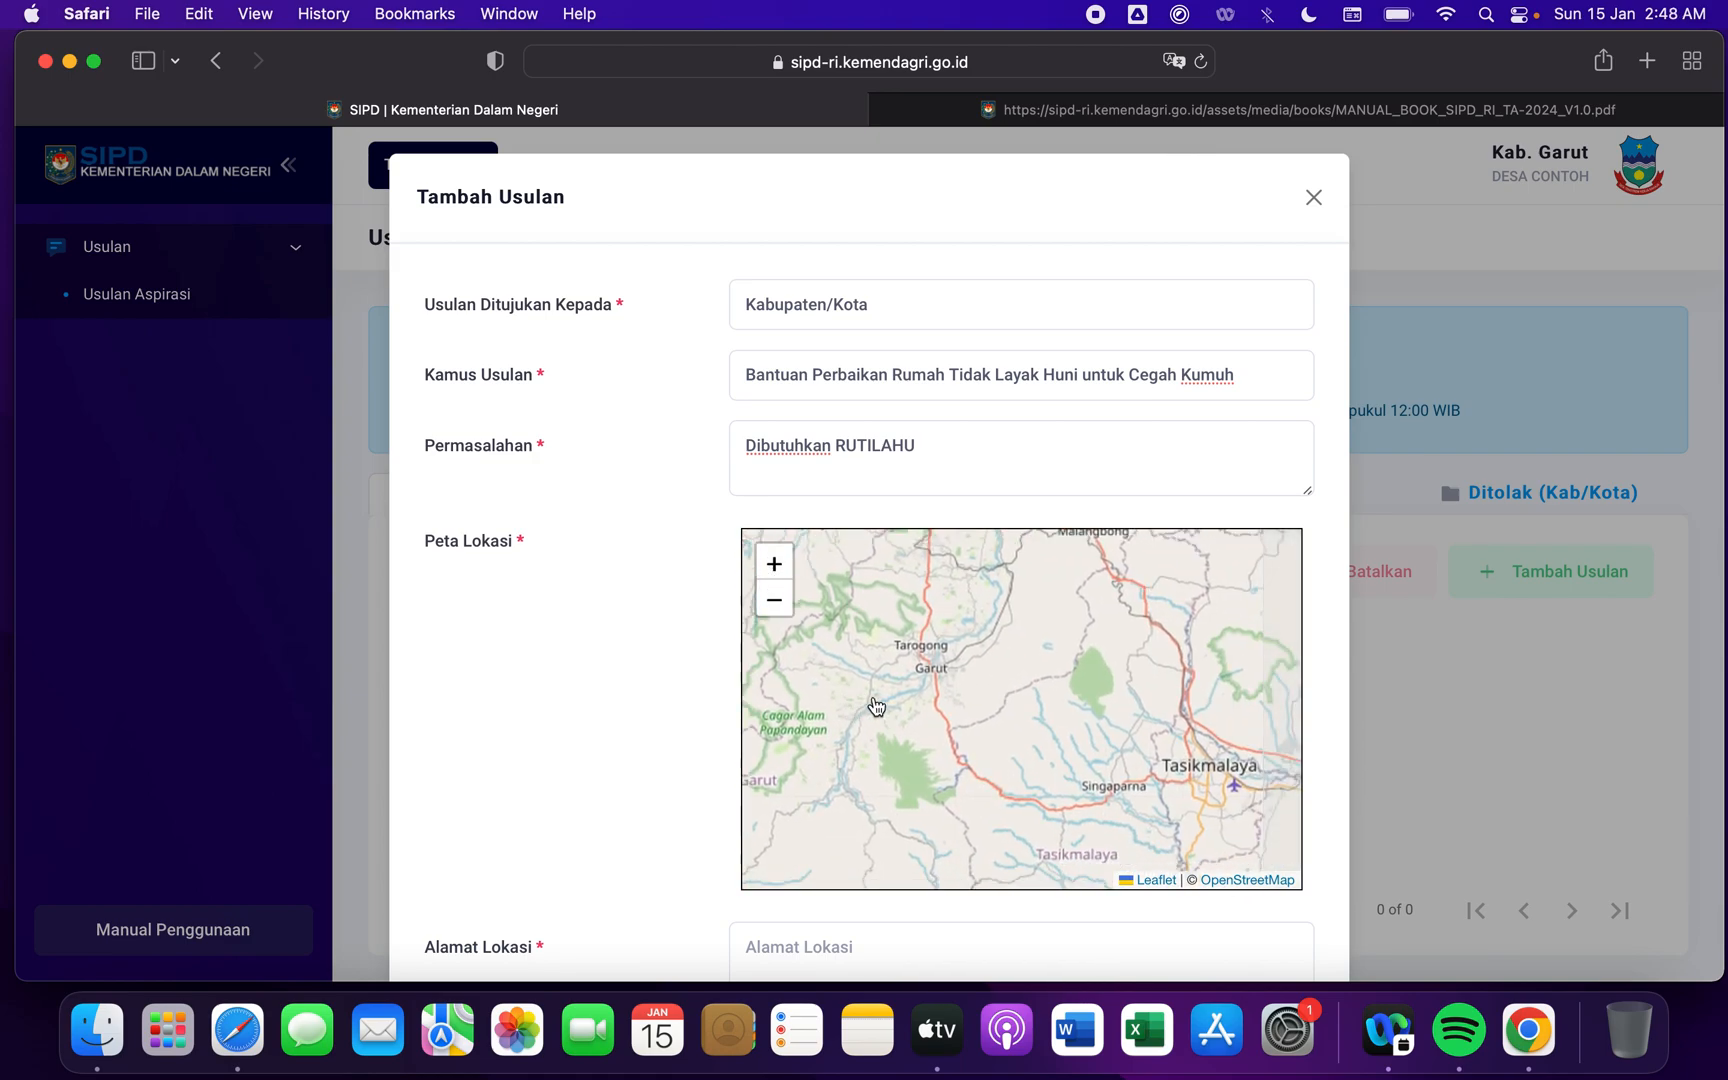
click(774, 566)
click(774, 566)
drag(922, 664, 1234, 806)
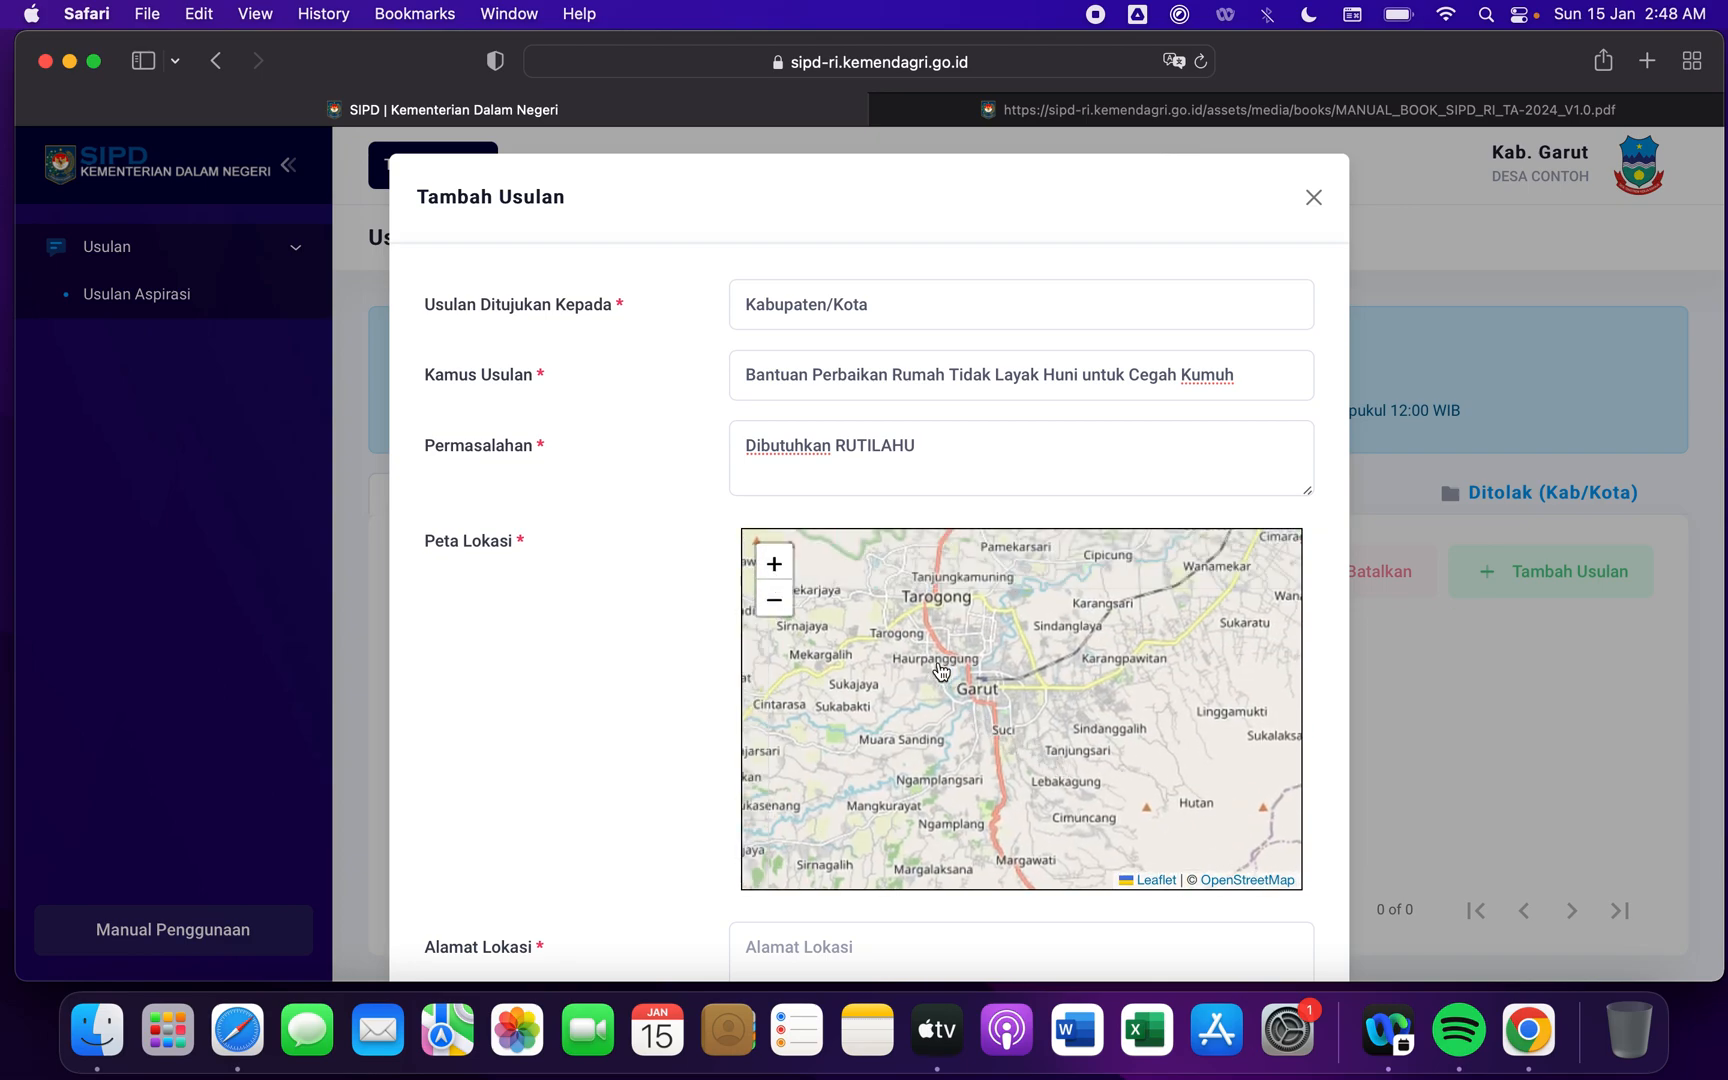
click(774, 563)
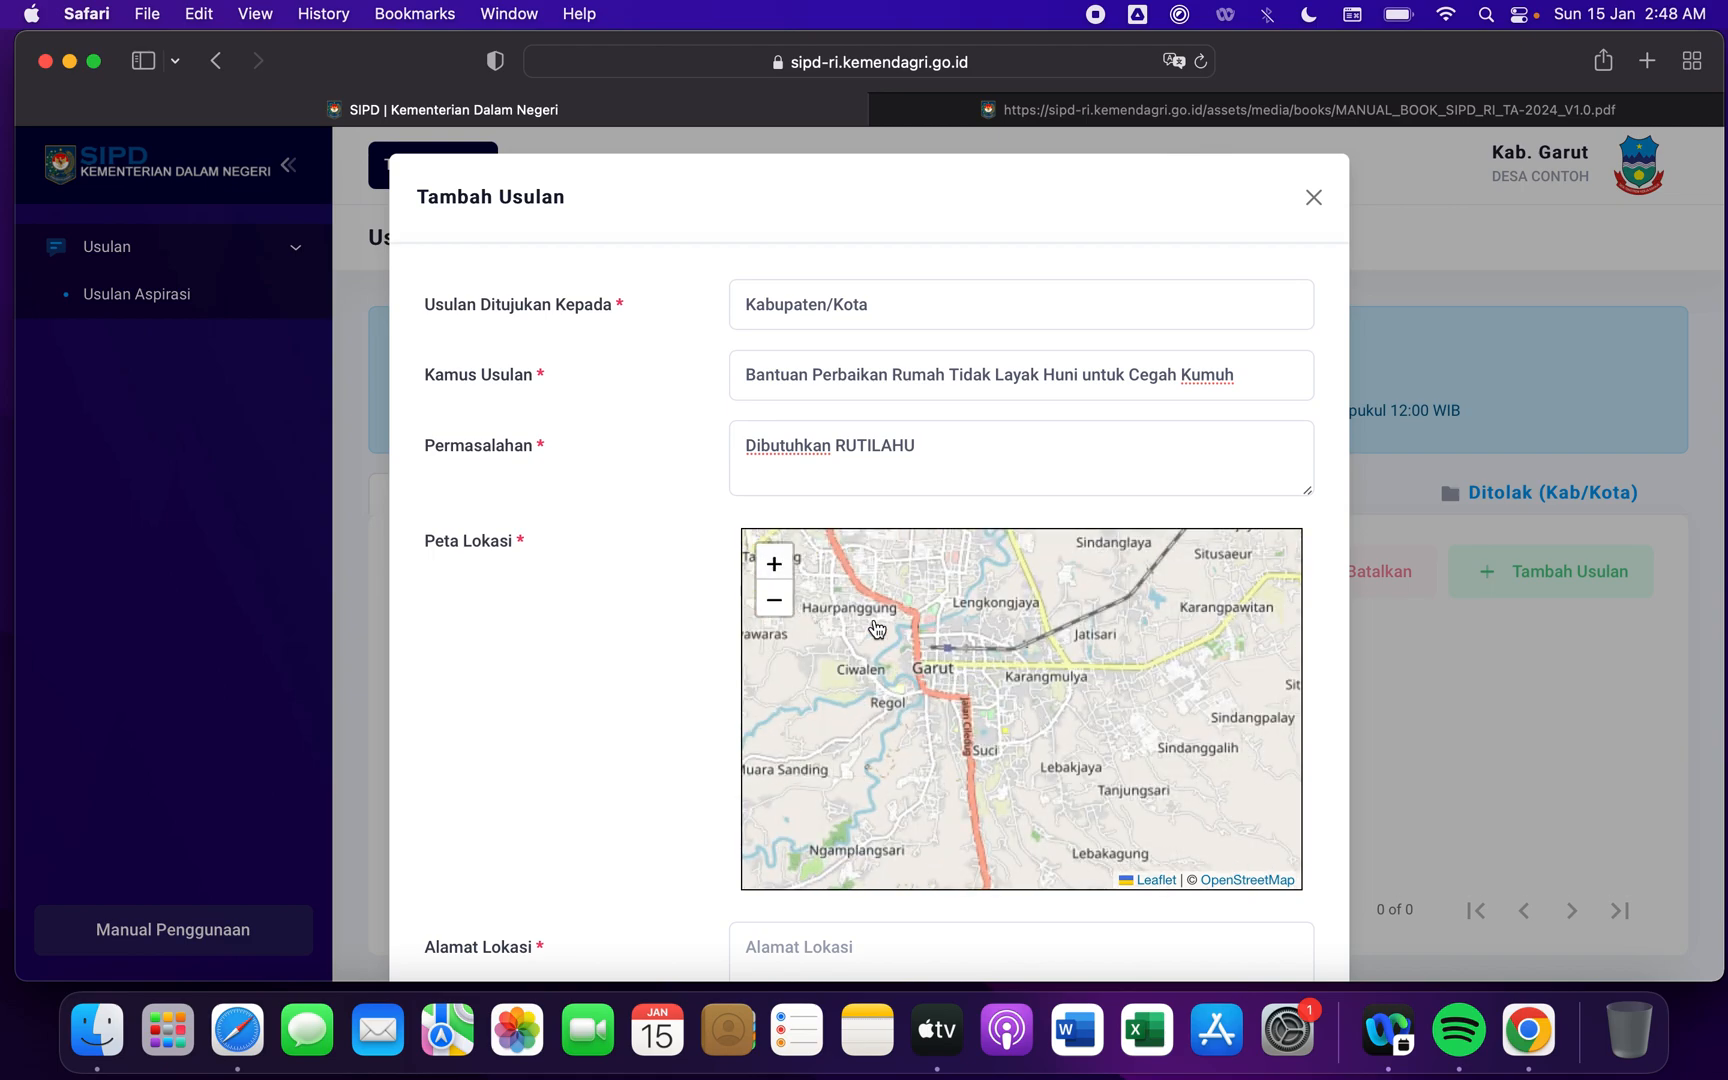
click(774, 563)
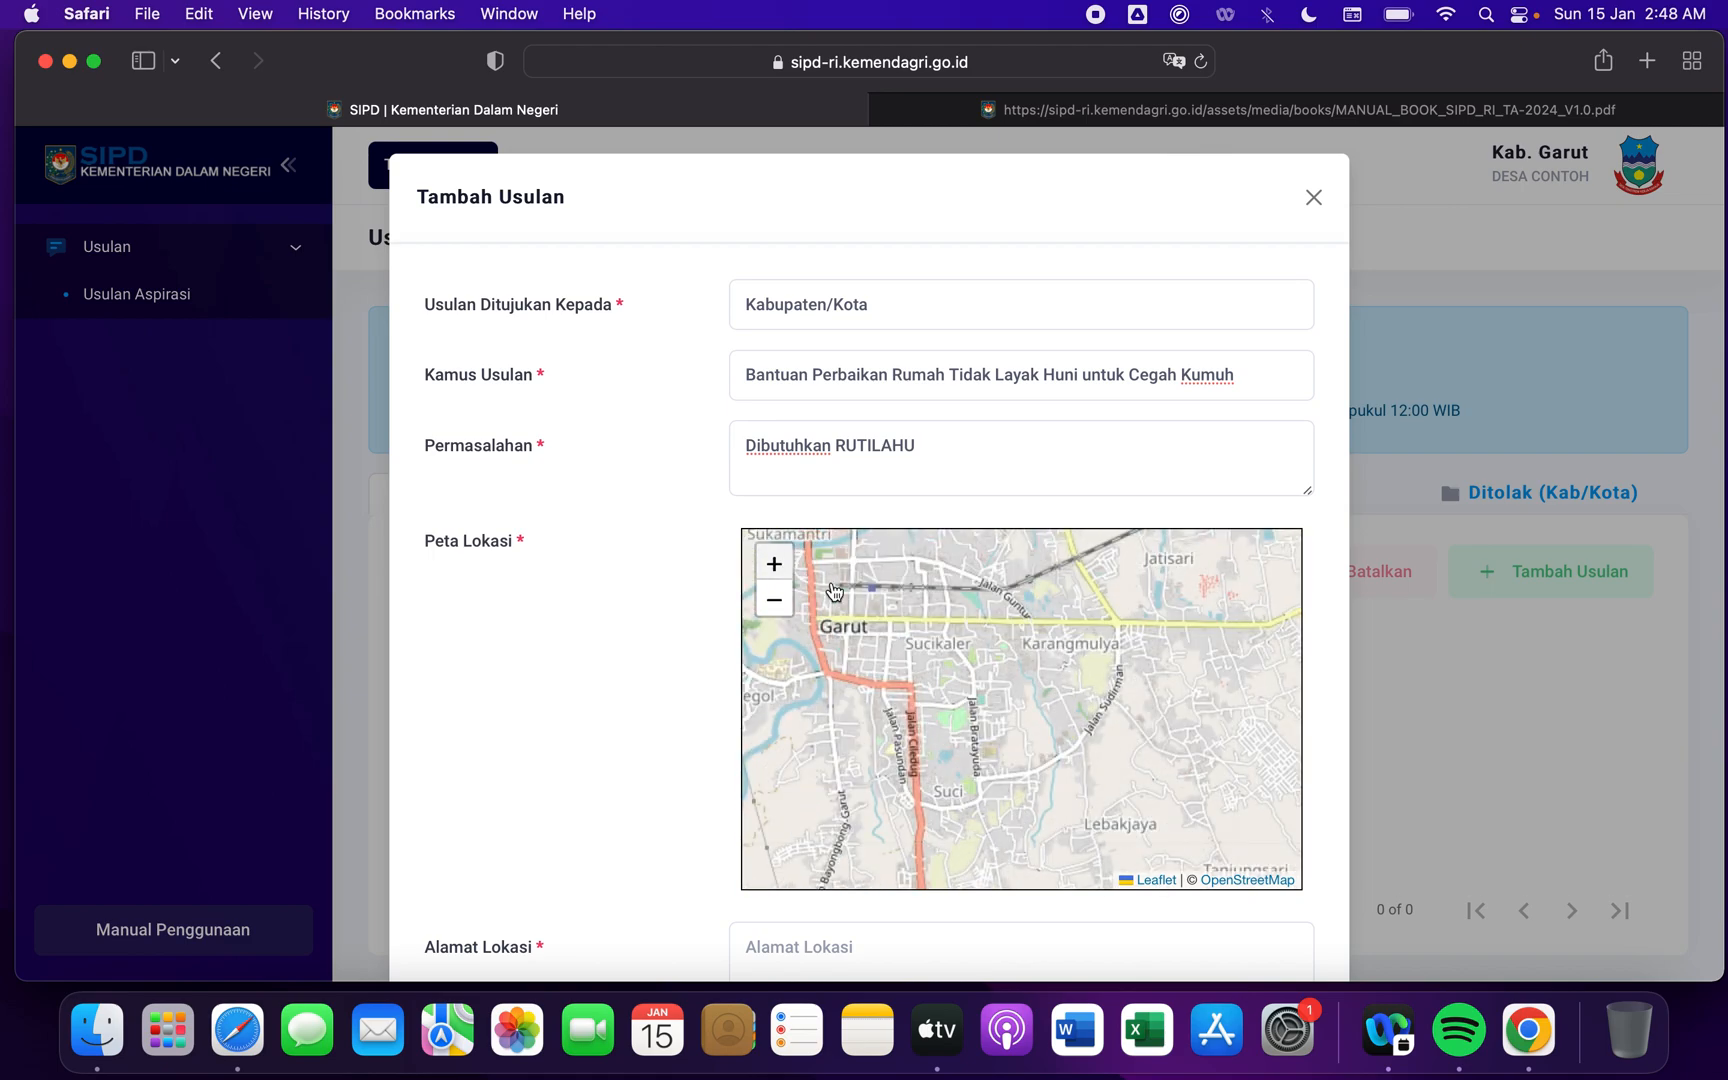
drag(981, 680, 1059, 750)
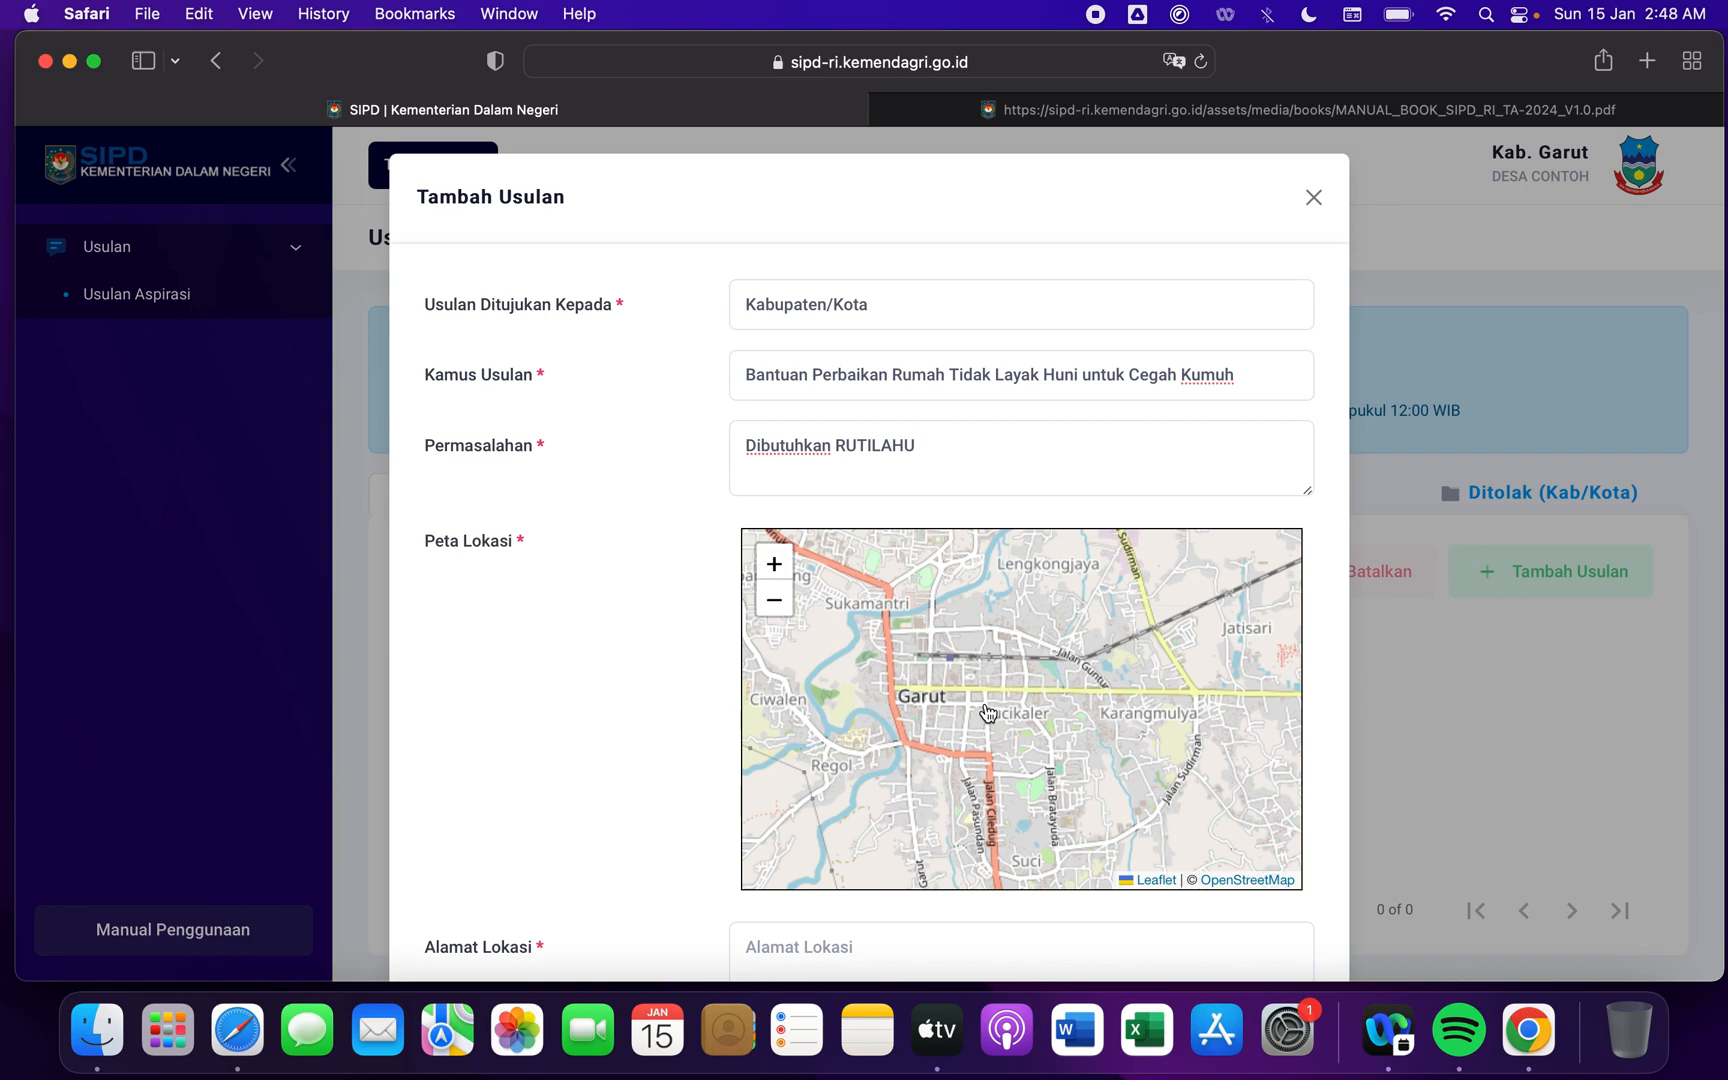
double_click(928, 697)
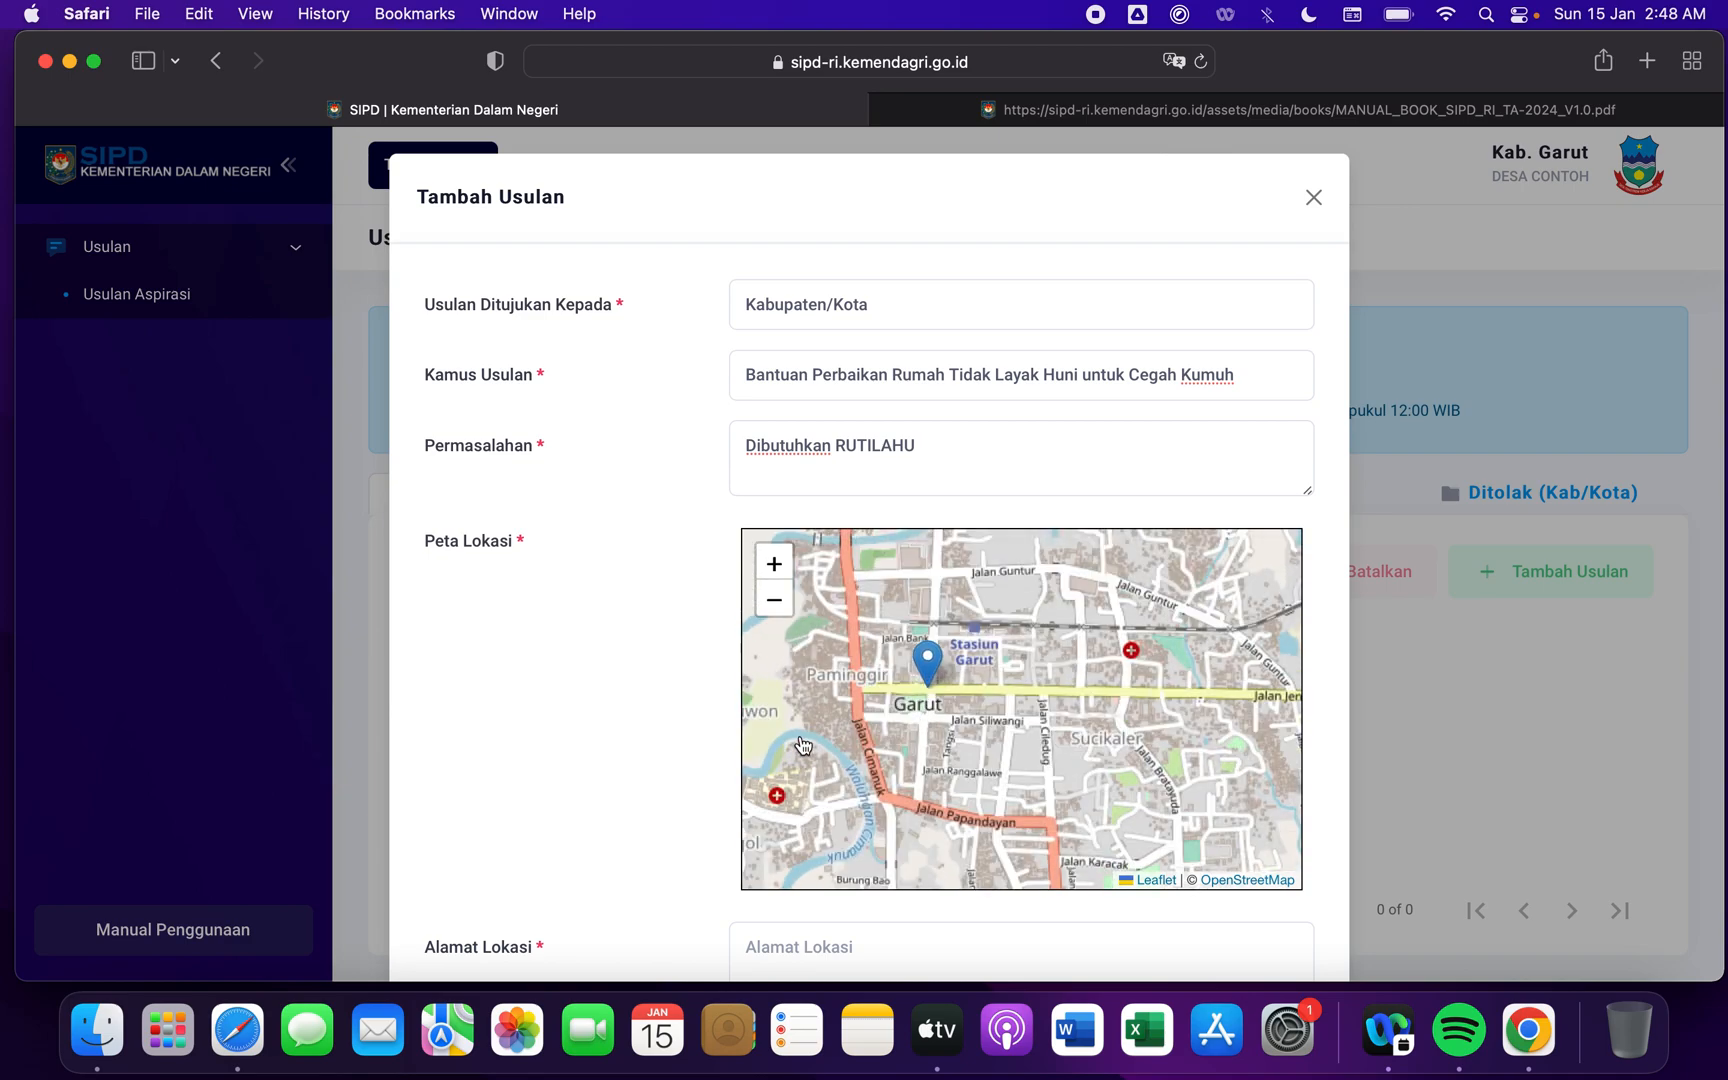
drag(836, 733, 921, 715)
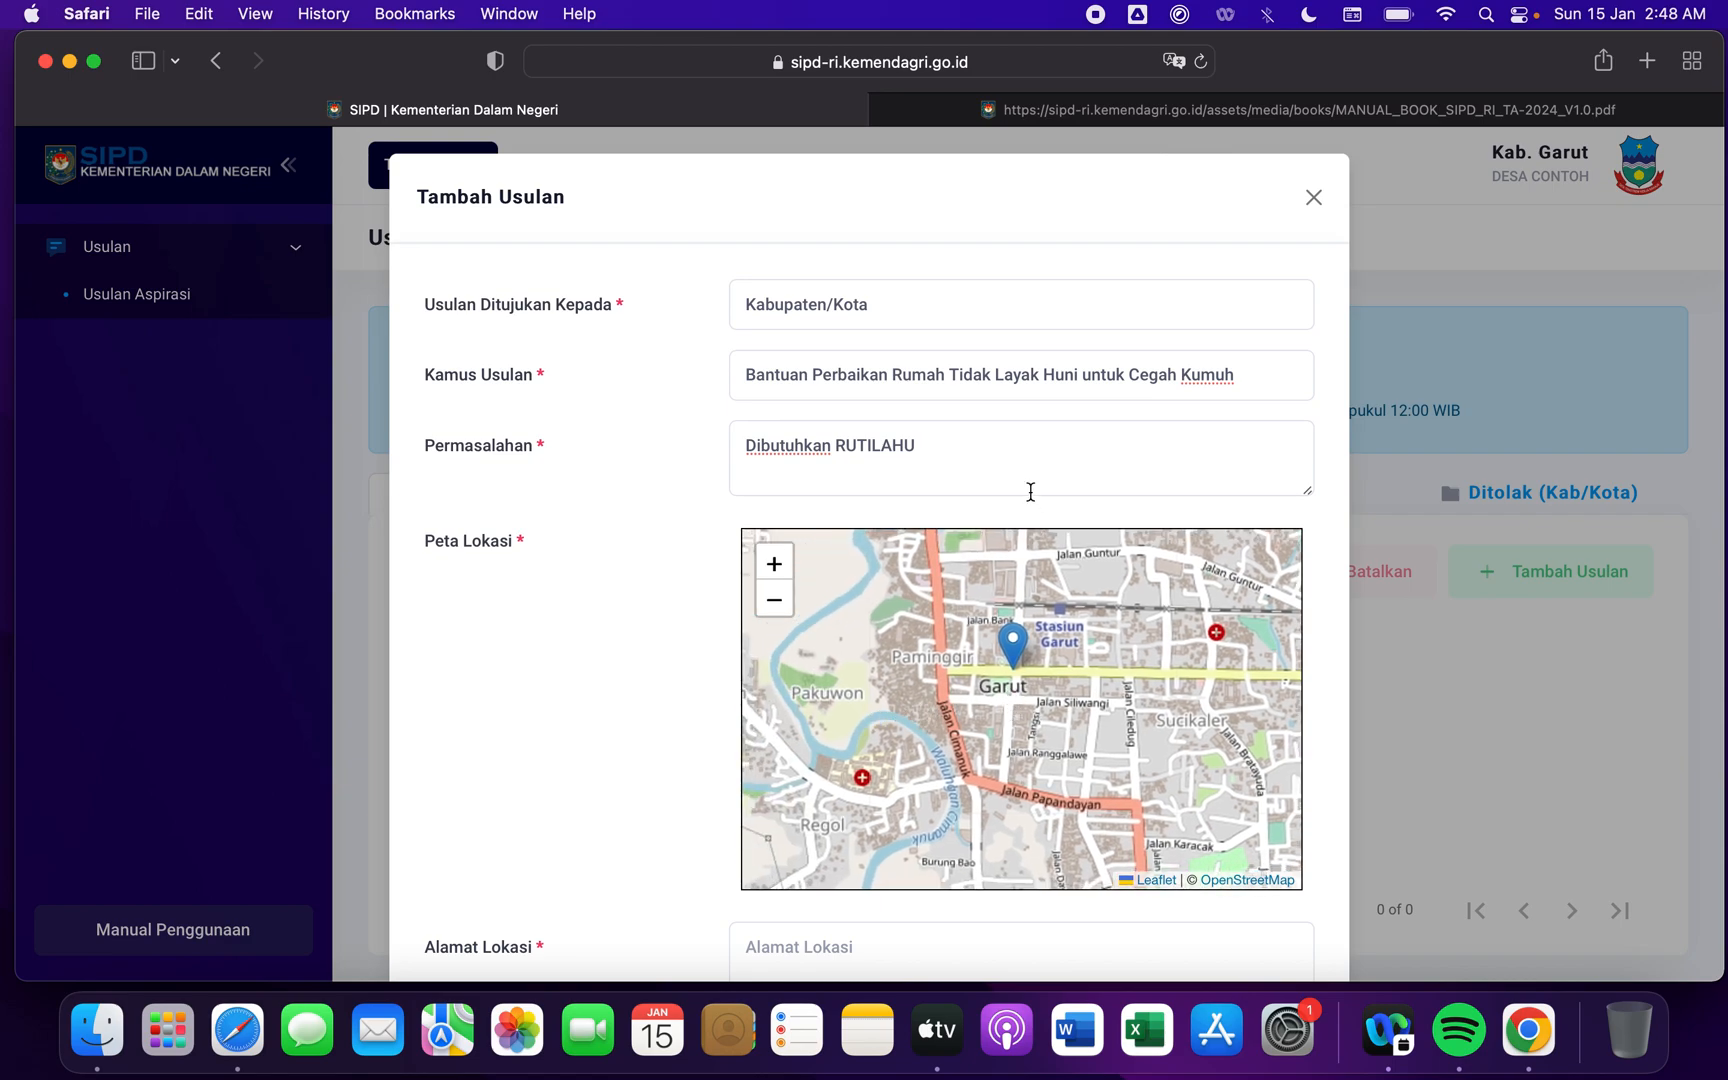
- Fill in Alamat Lokasi with the location's street address, including its RT and RW numbers
scroll(599, 693, down, 5)
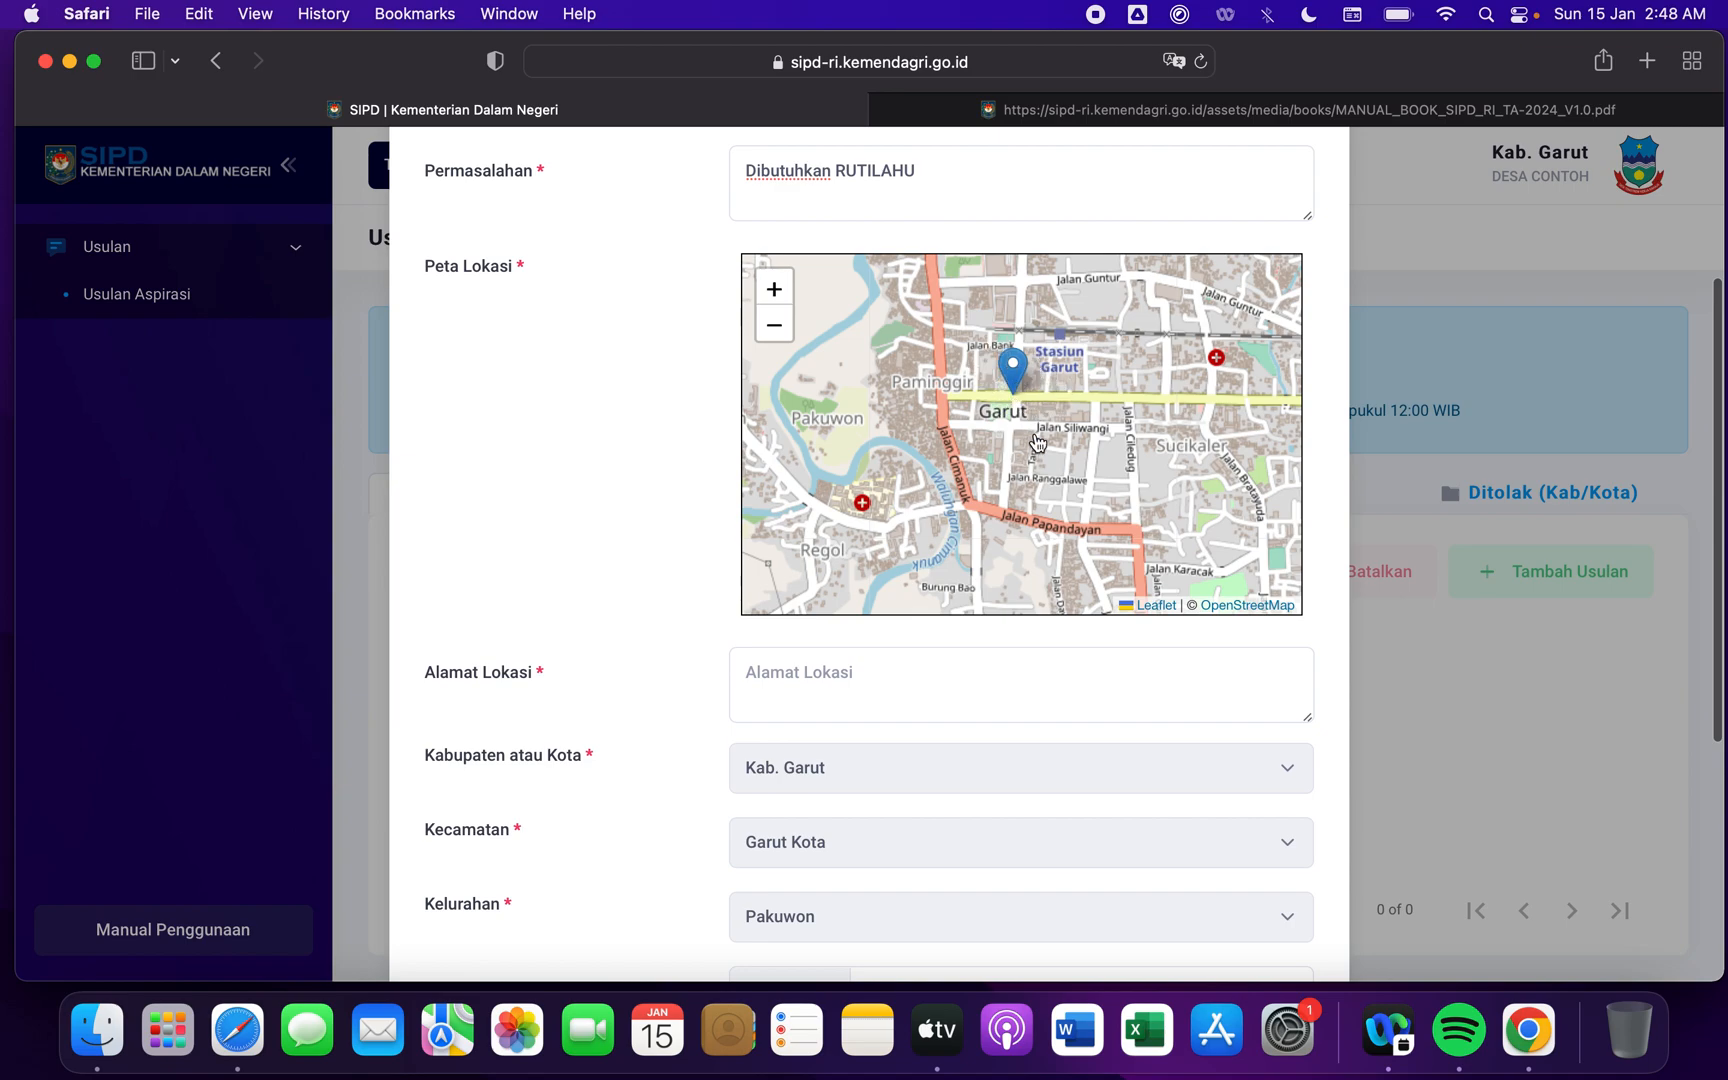
click(824, 677)
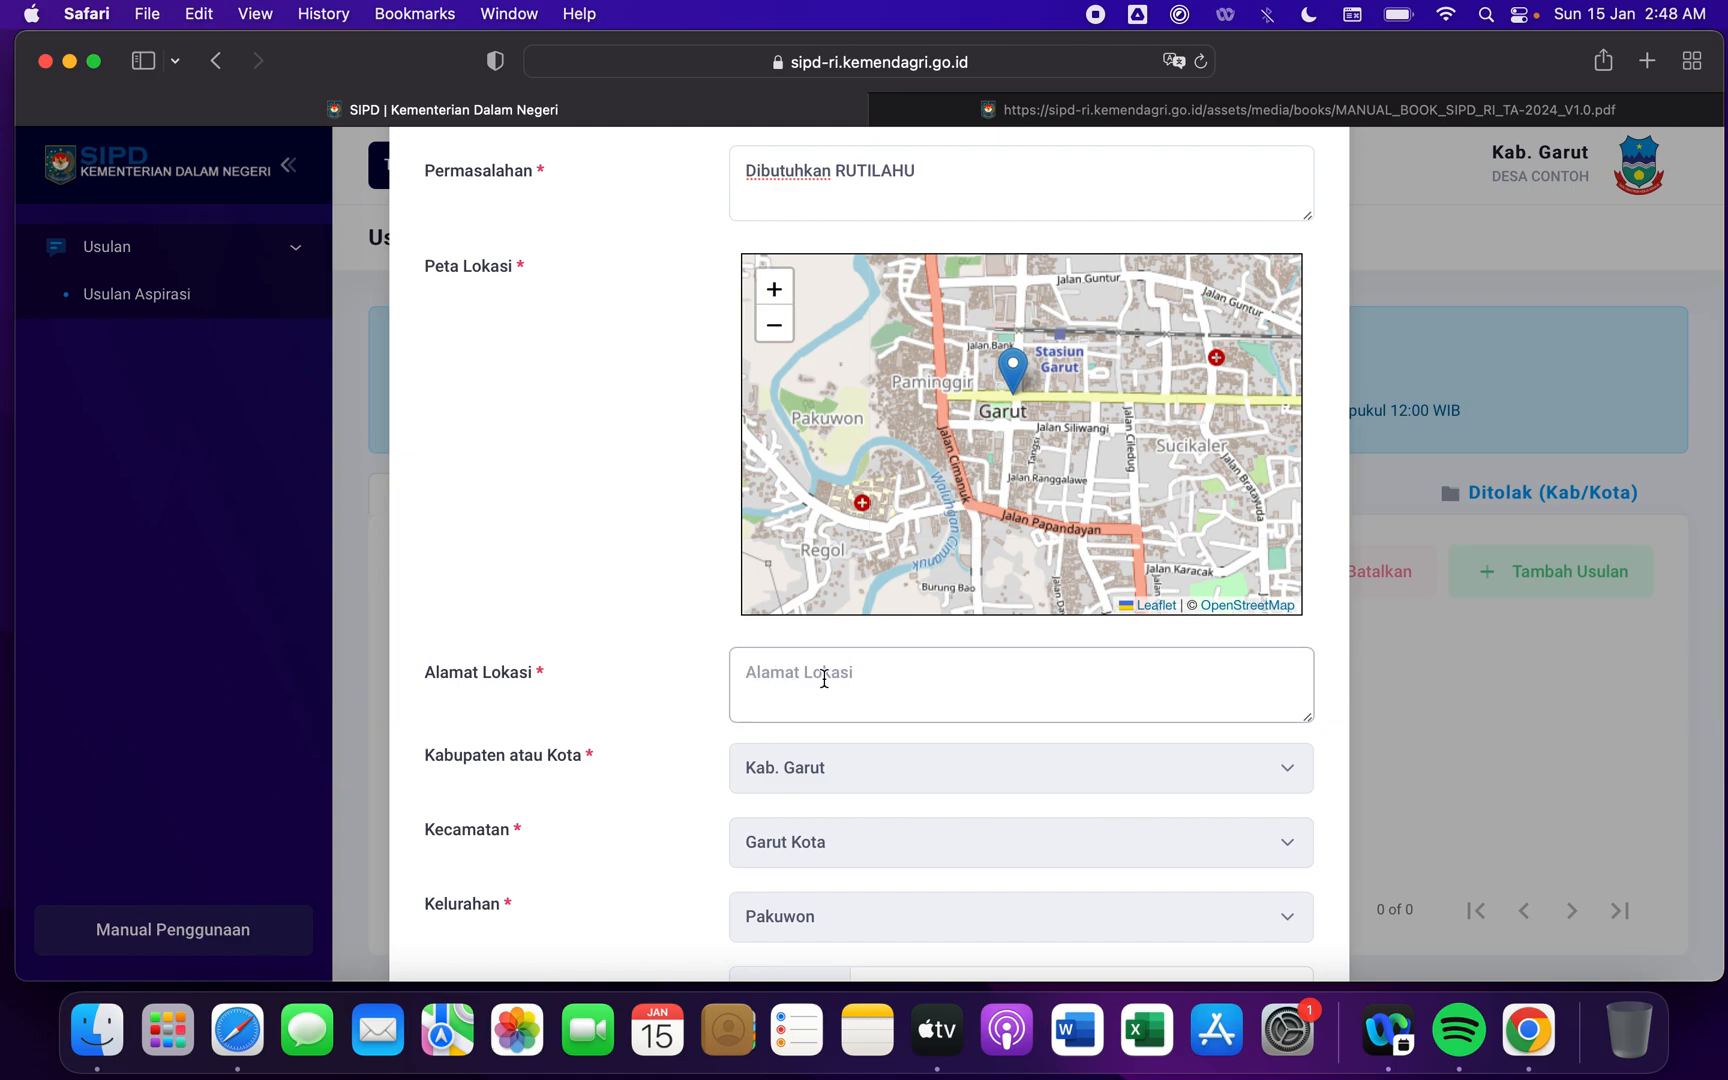
text(Kp. Contoh RT  00 RW 00)
scroll(602, 780, down, 3)
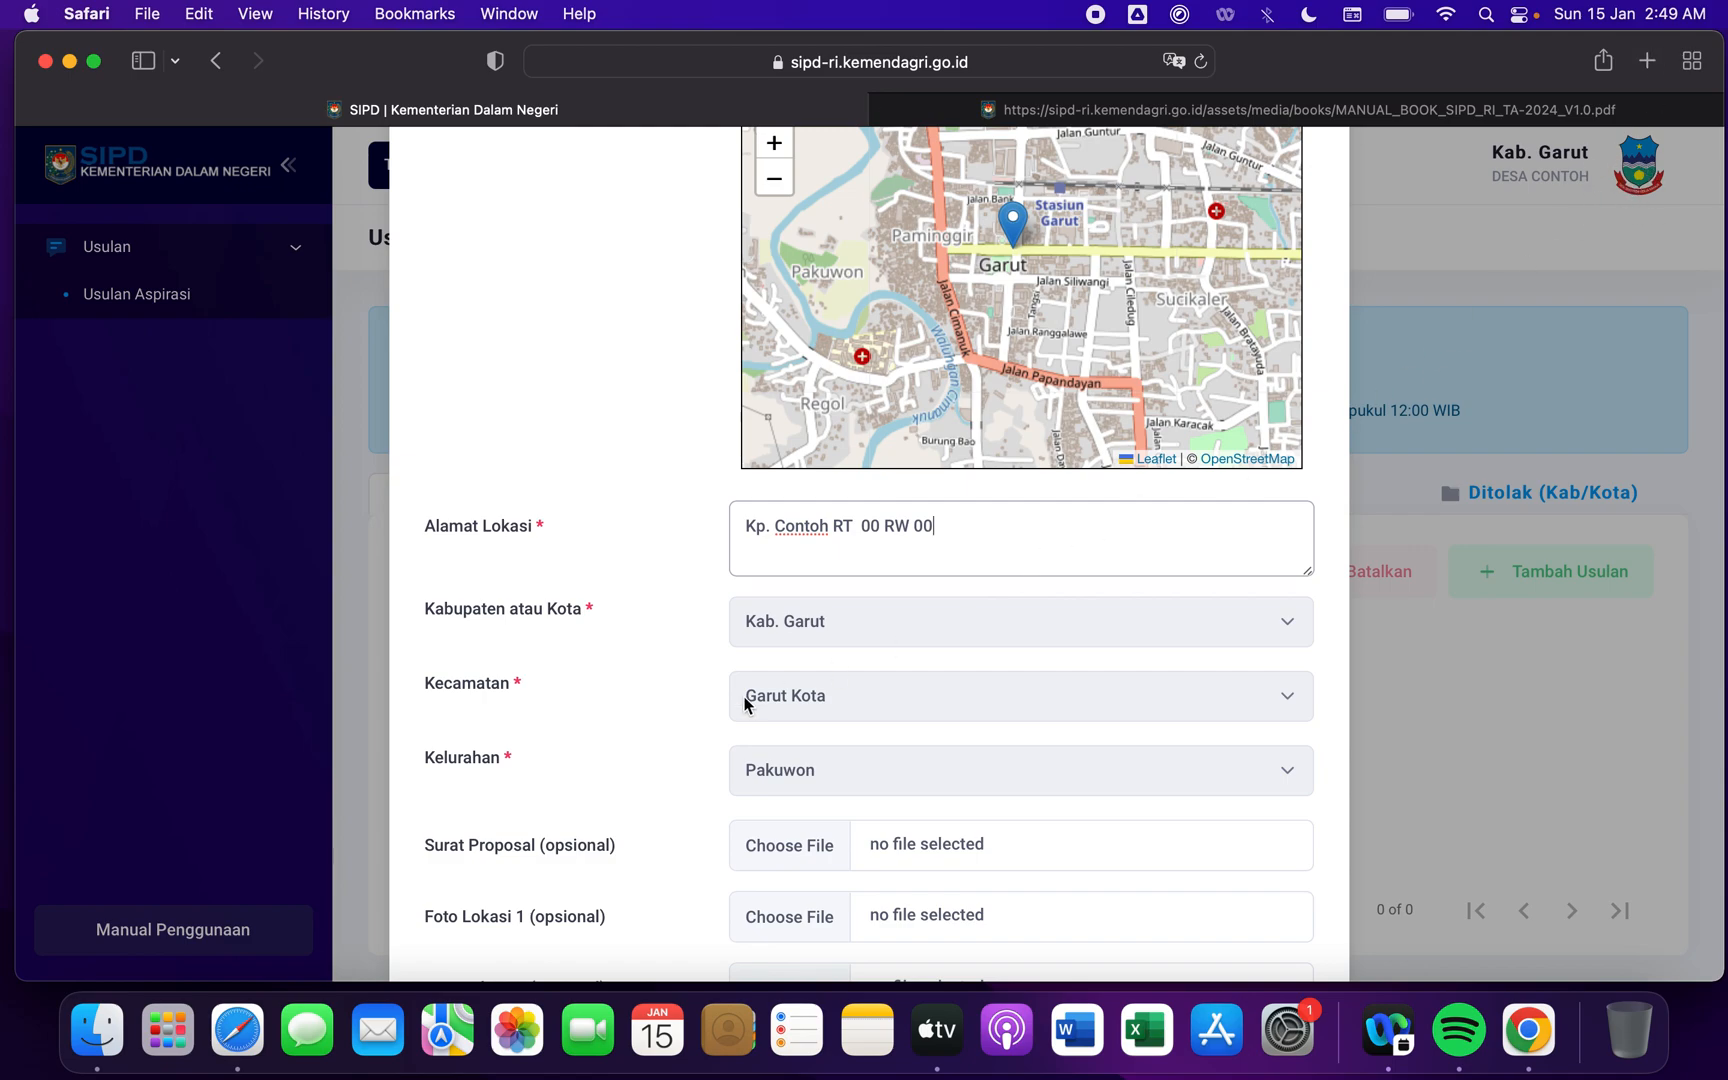
- Examine the optional Surat Proposal and Foto Lokasi 1 to 3 attachment fields of the proposal form
scroll(674, 725, down, 3)
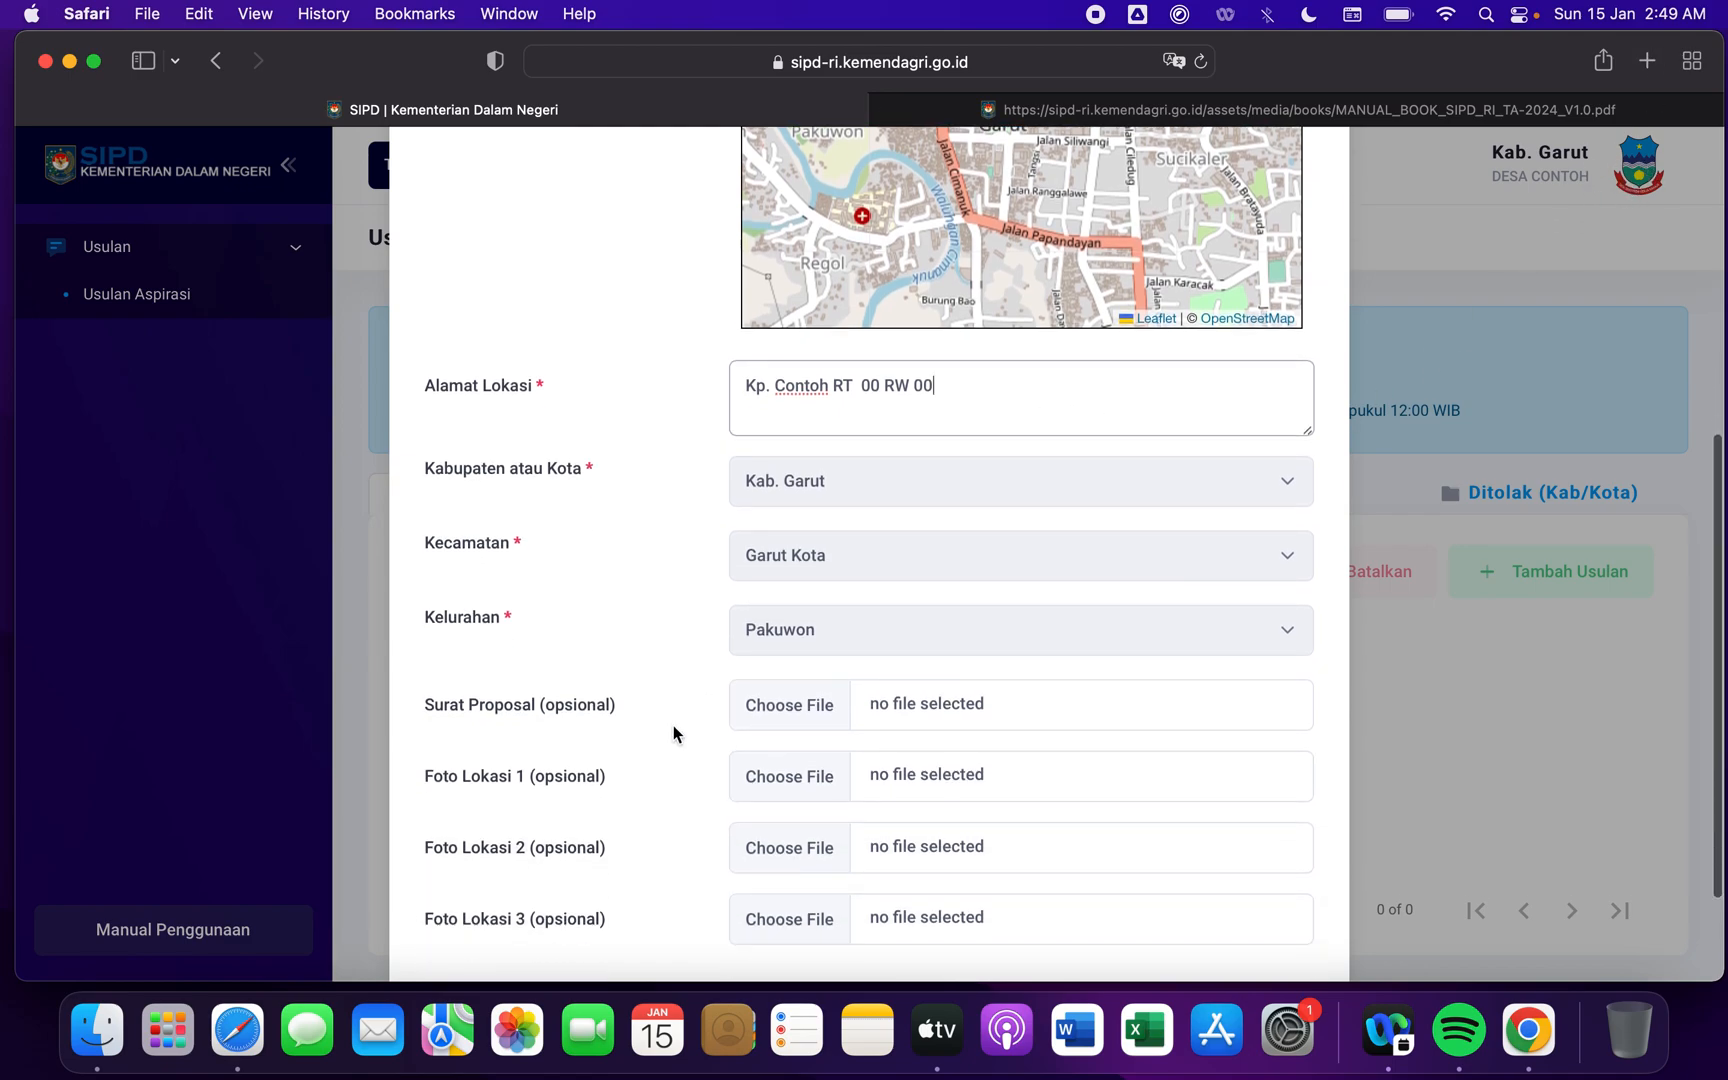
scroll(674, 725, down, 3)
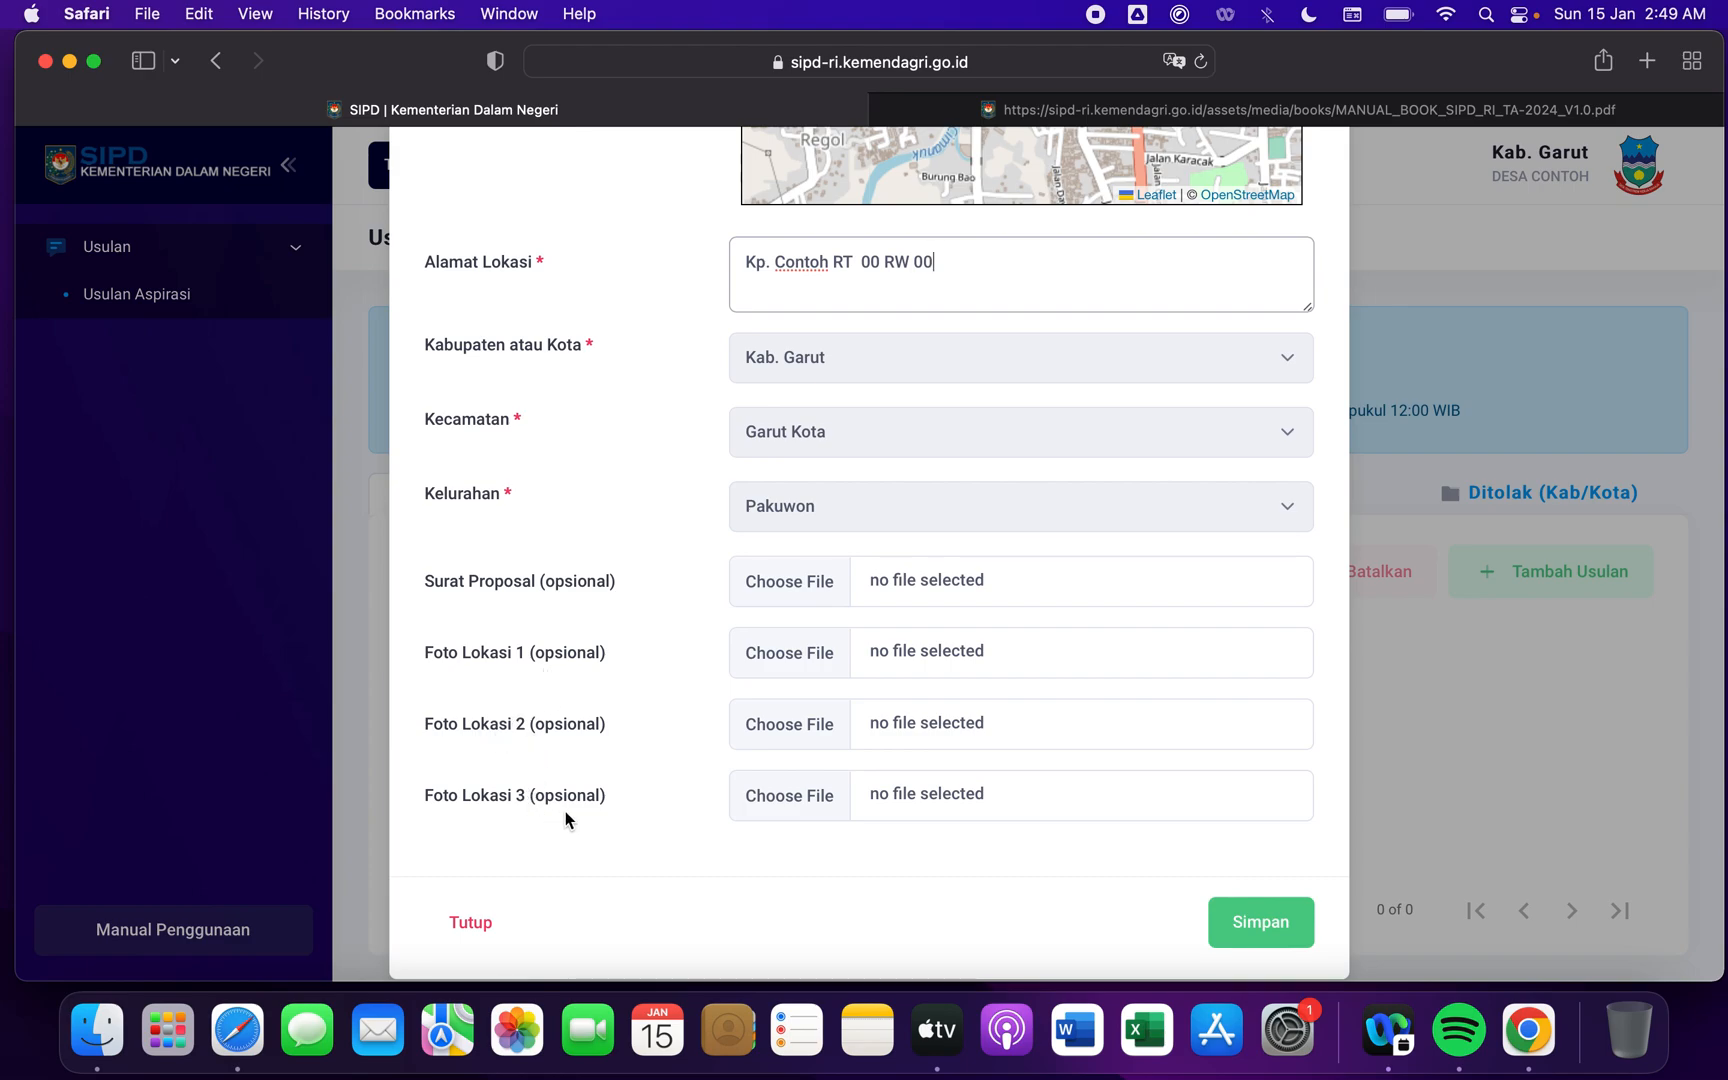
double_click(583, 584)
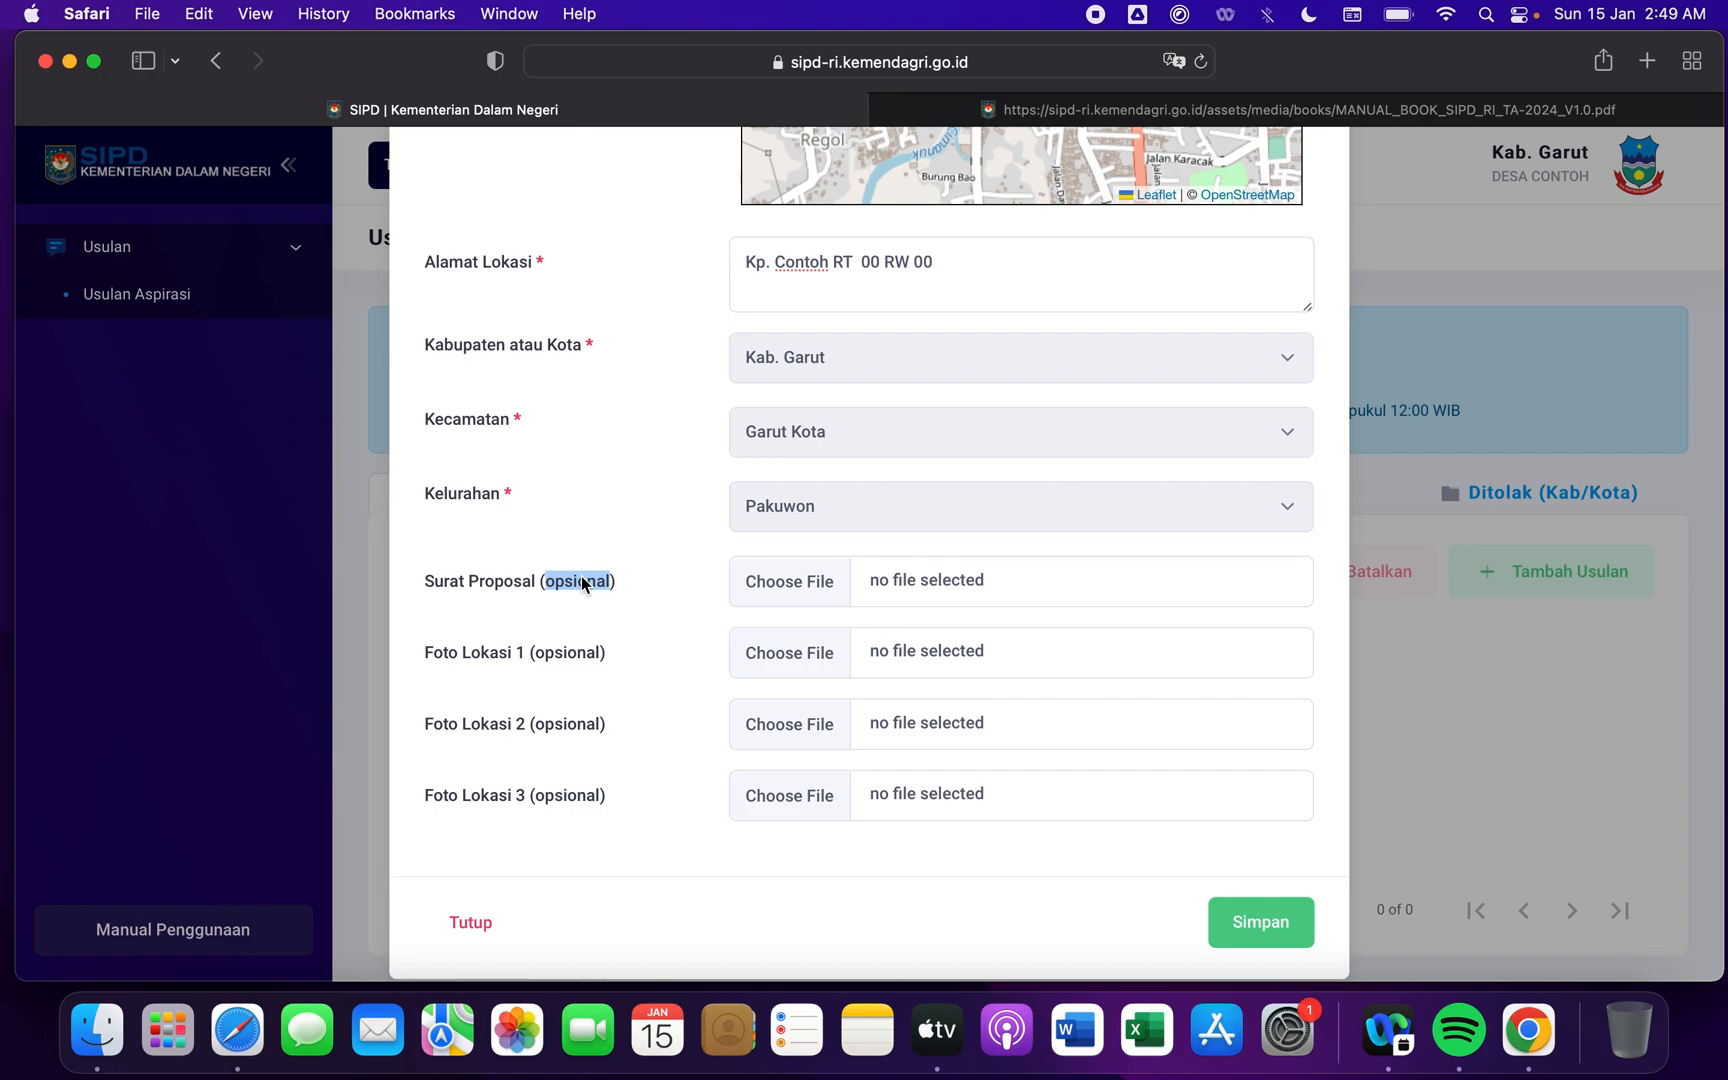
click(625, 610)
double_click(495, 730)
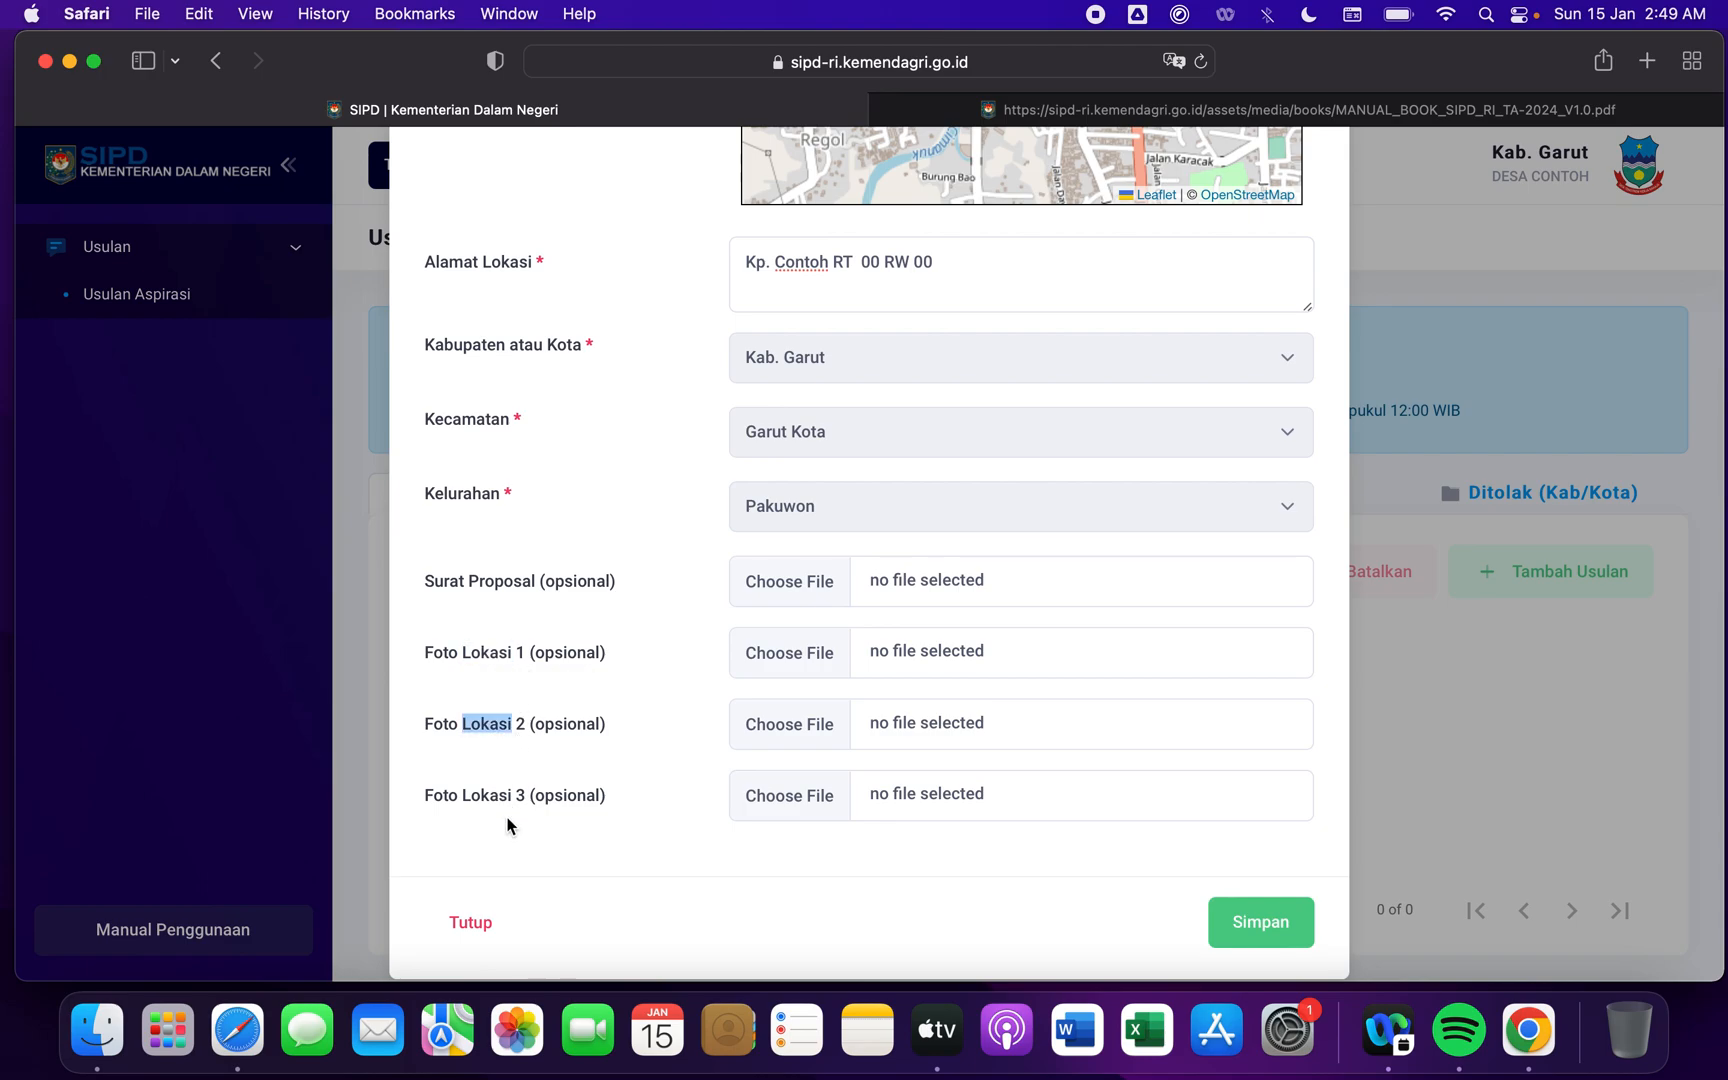
double_click(498, 801)
click(653, 757)
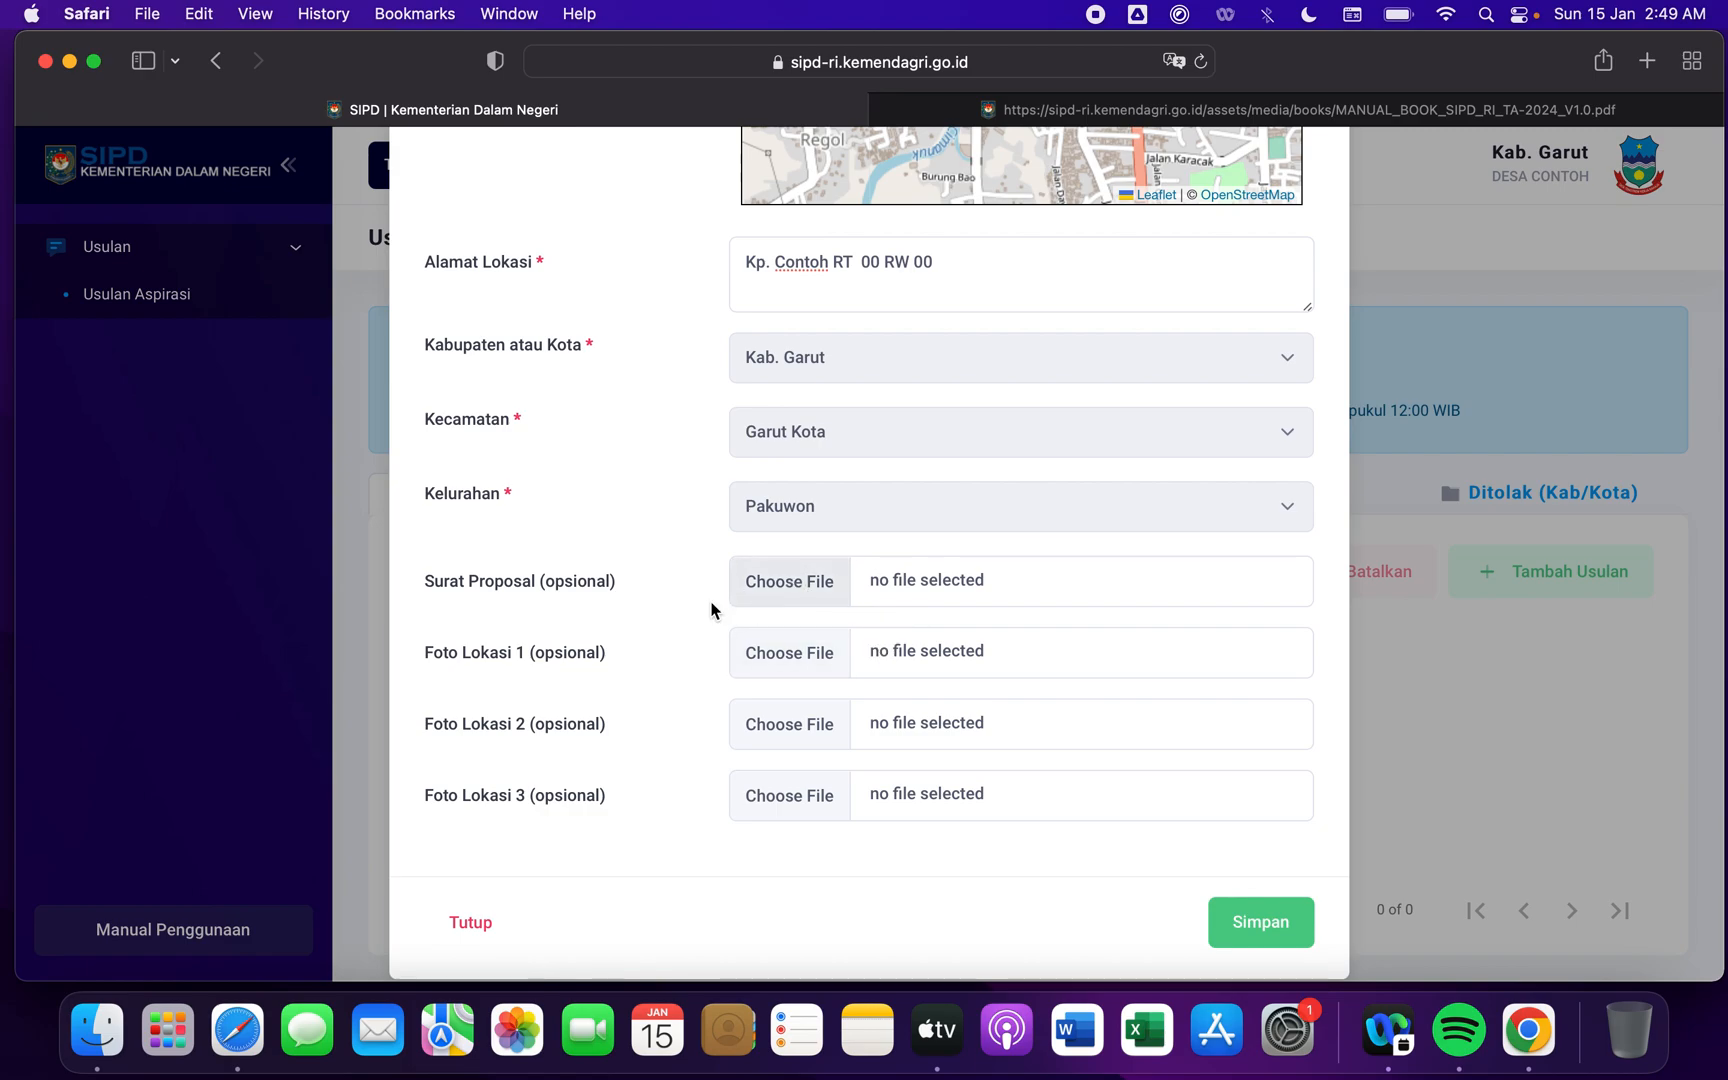
- Try to attach the second proposal template, the BANGUNAN JALAN .docx file, as the Surat Proposal
click(822, 592)
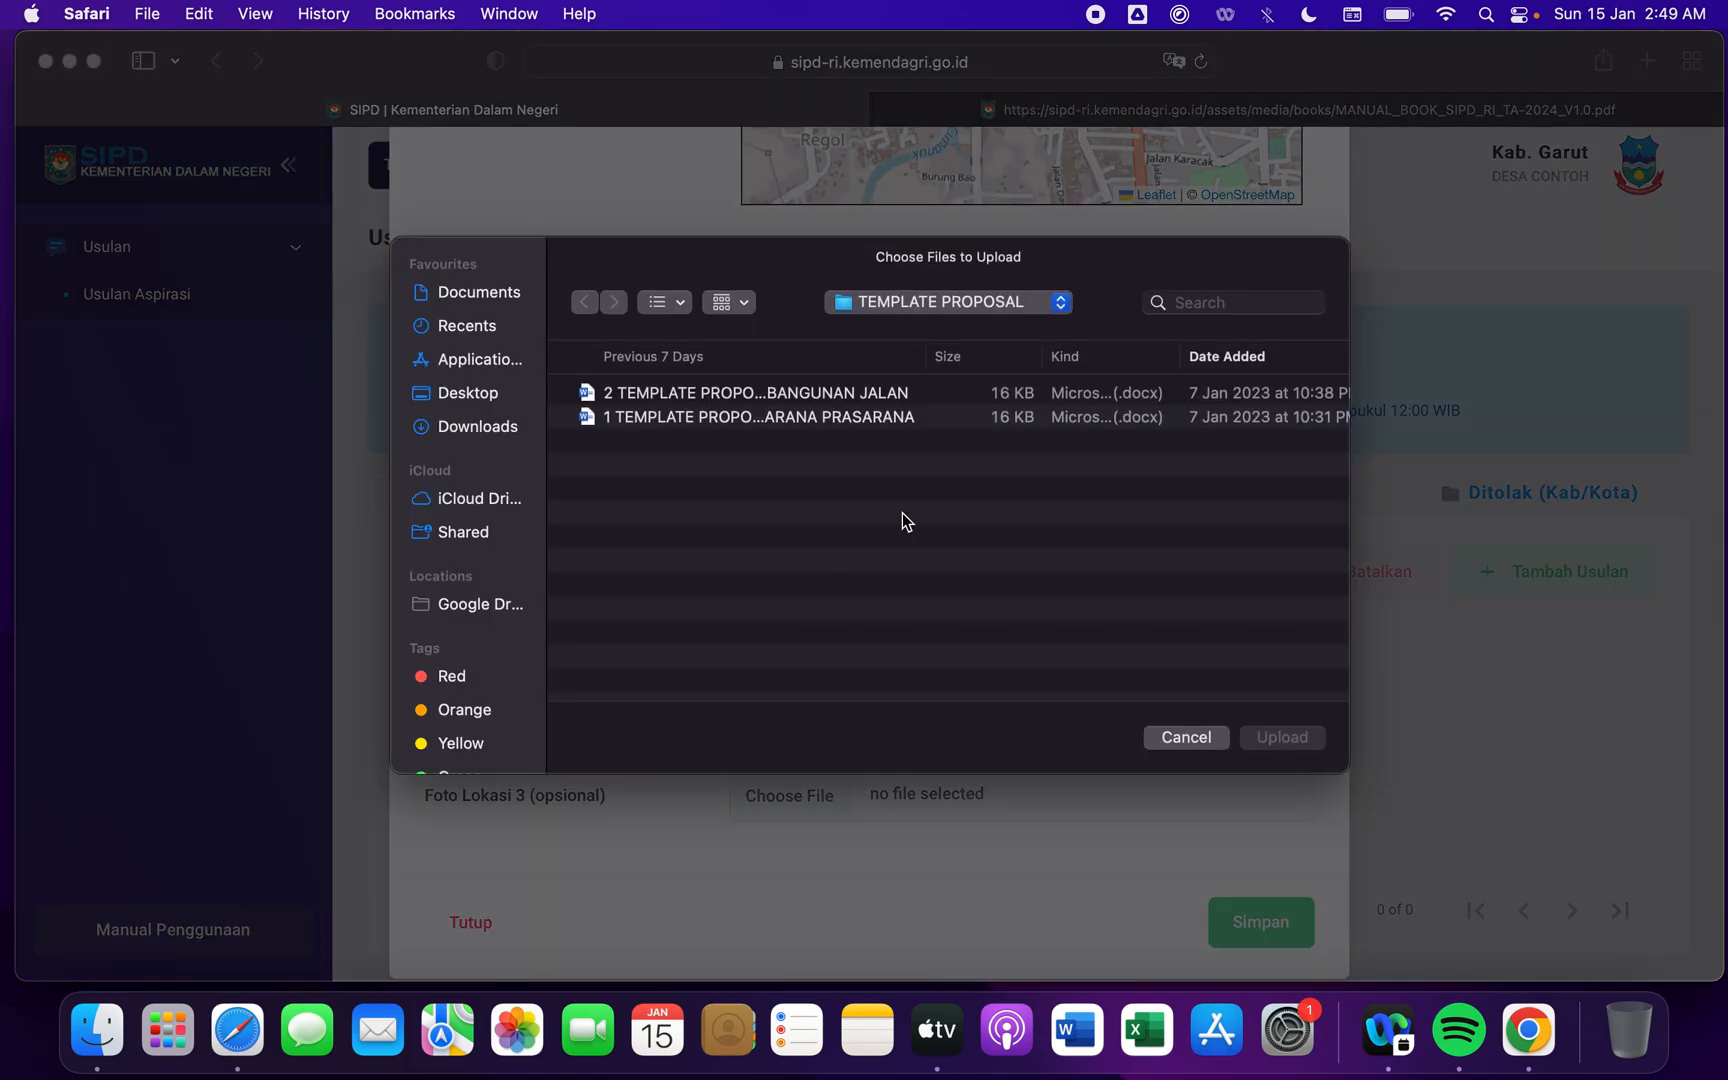
click(712, 395)
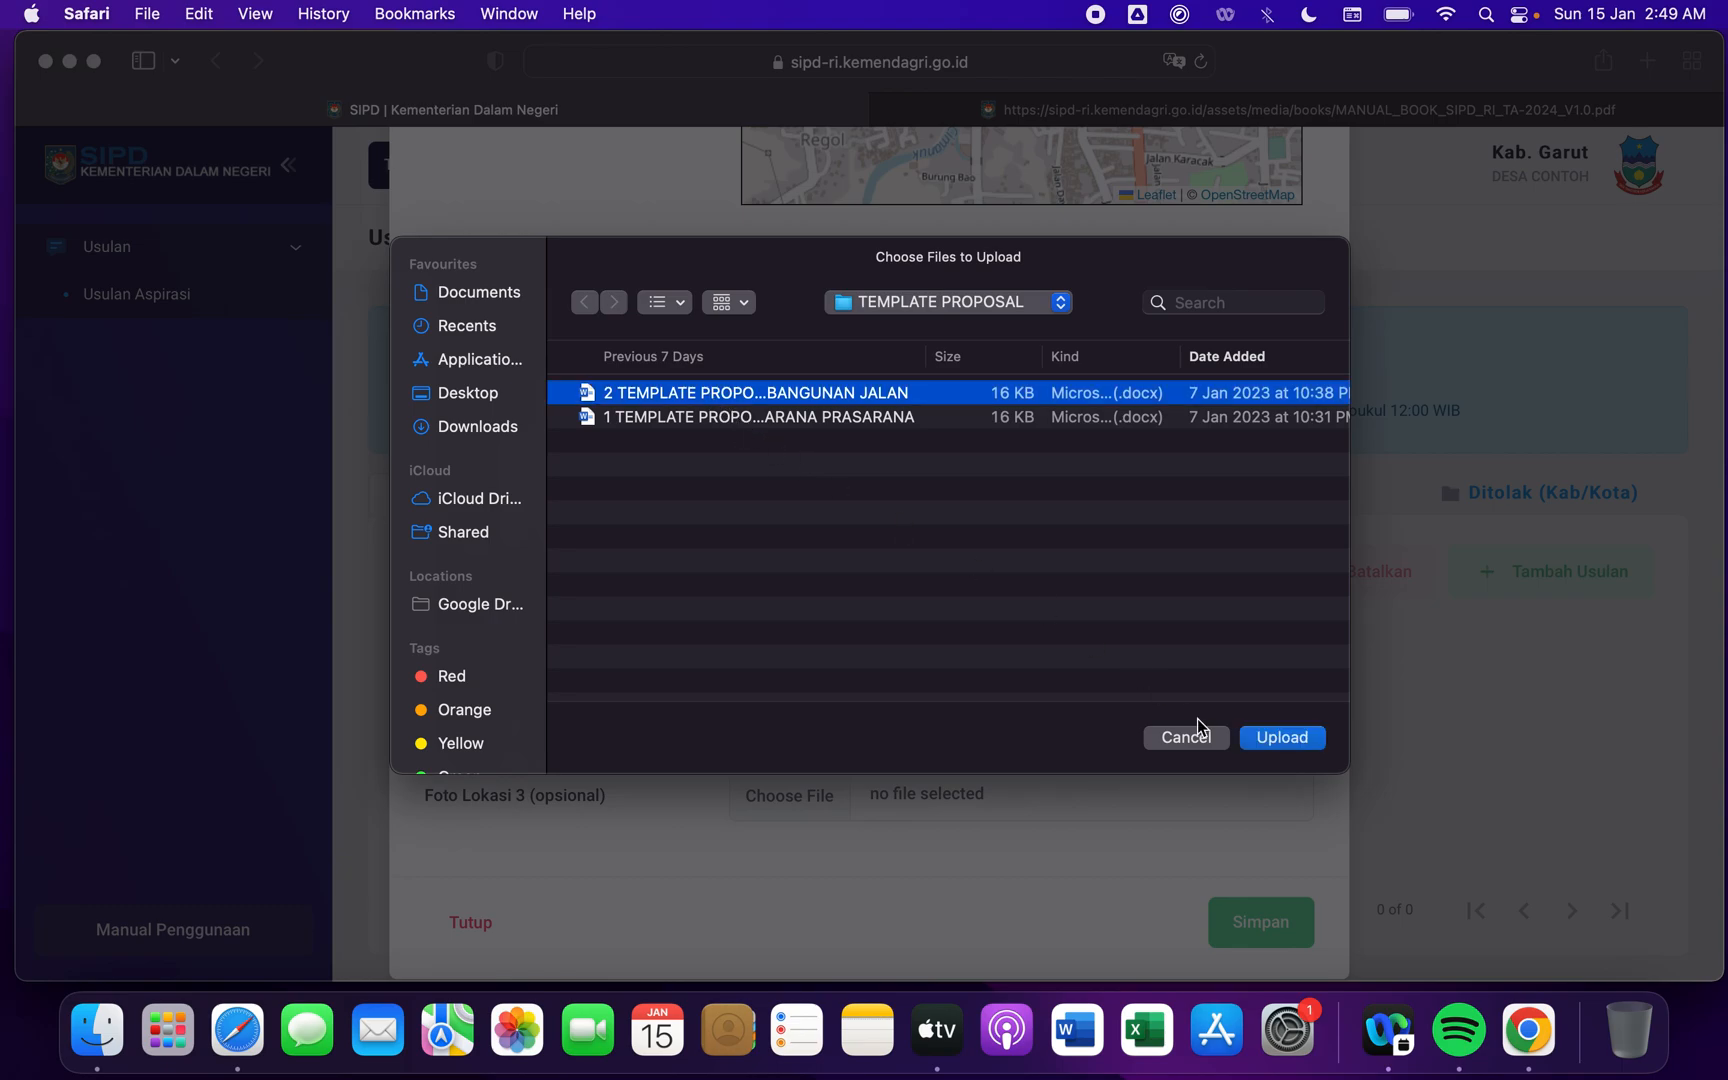
click(1275, 742)
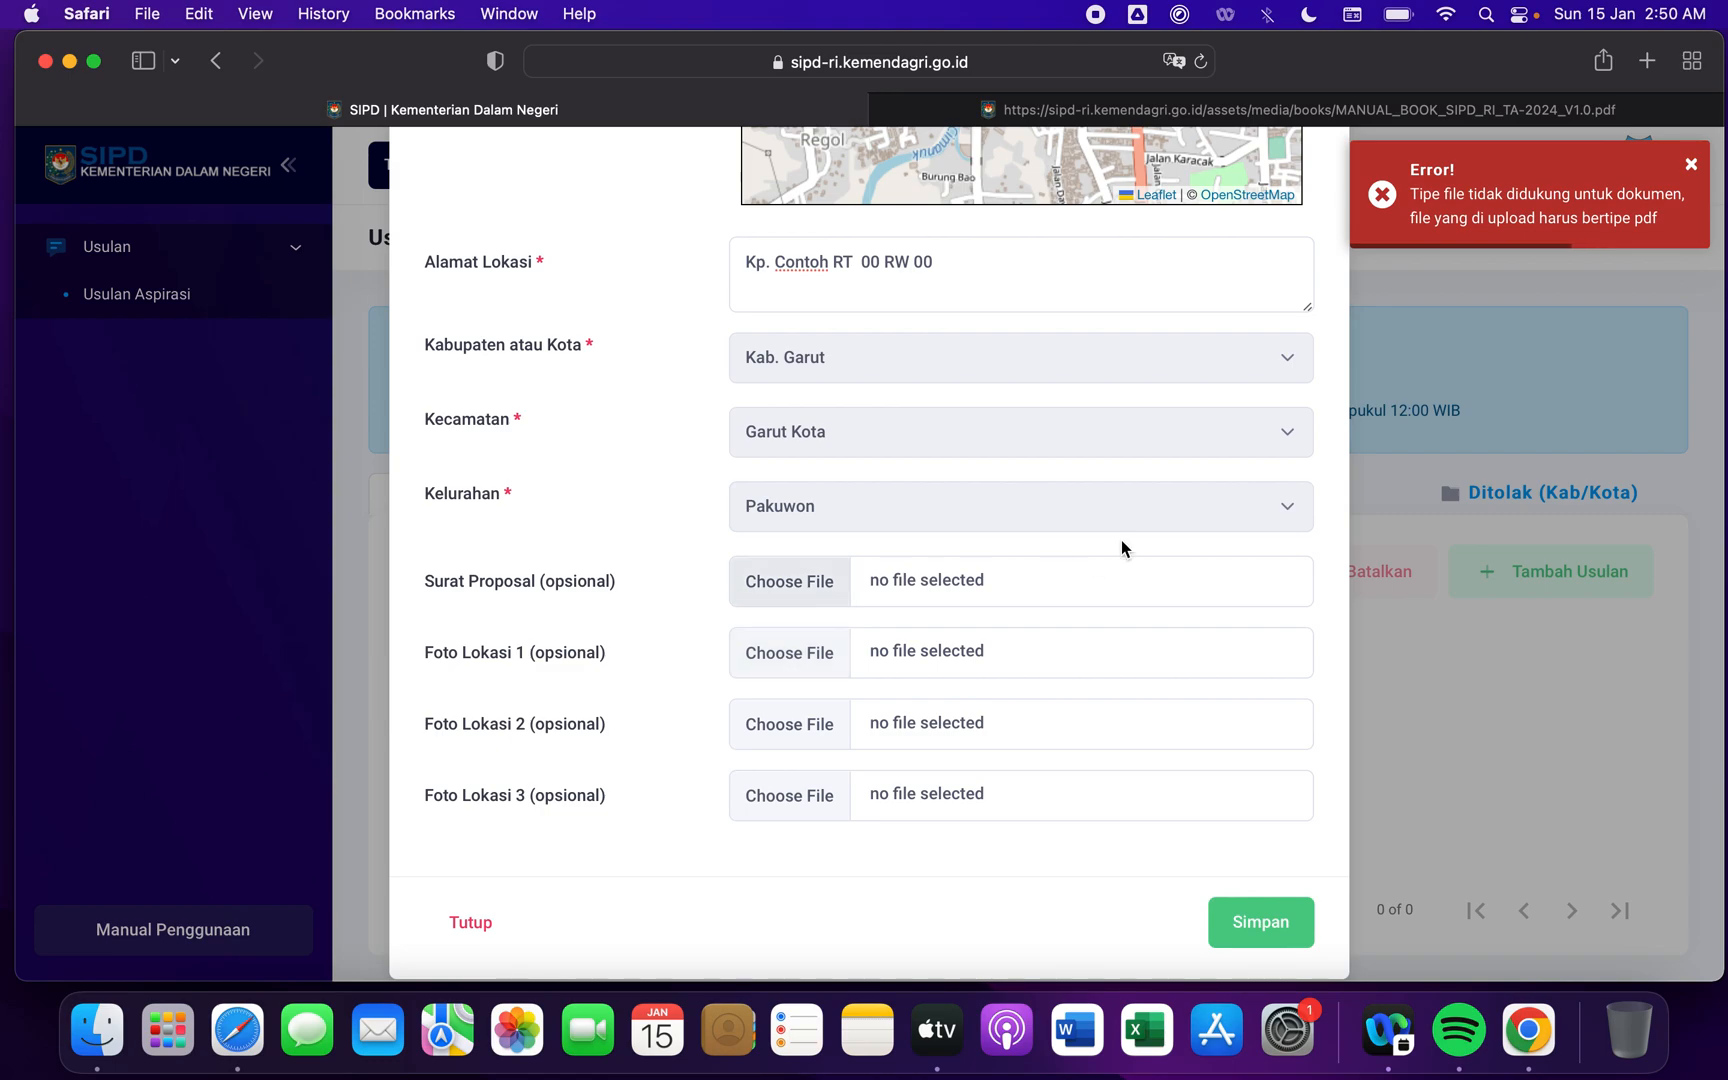
- Save the new proposal without any attachments and review its entry in the Pengajuan list
scroll(1632, 225, left, 3)
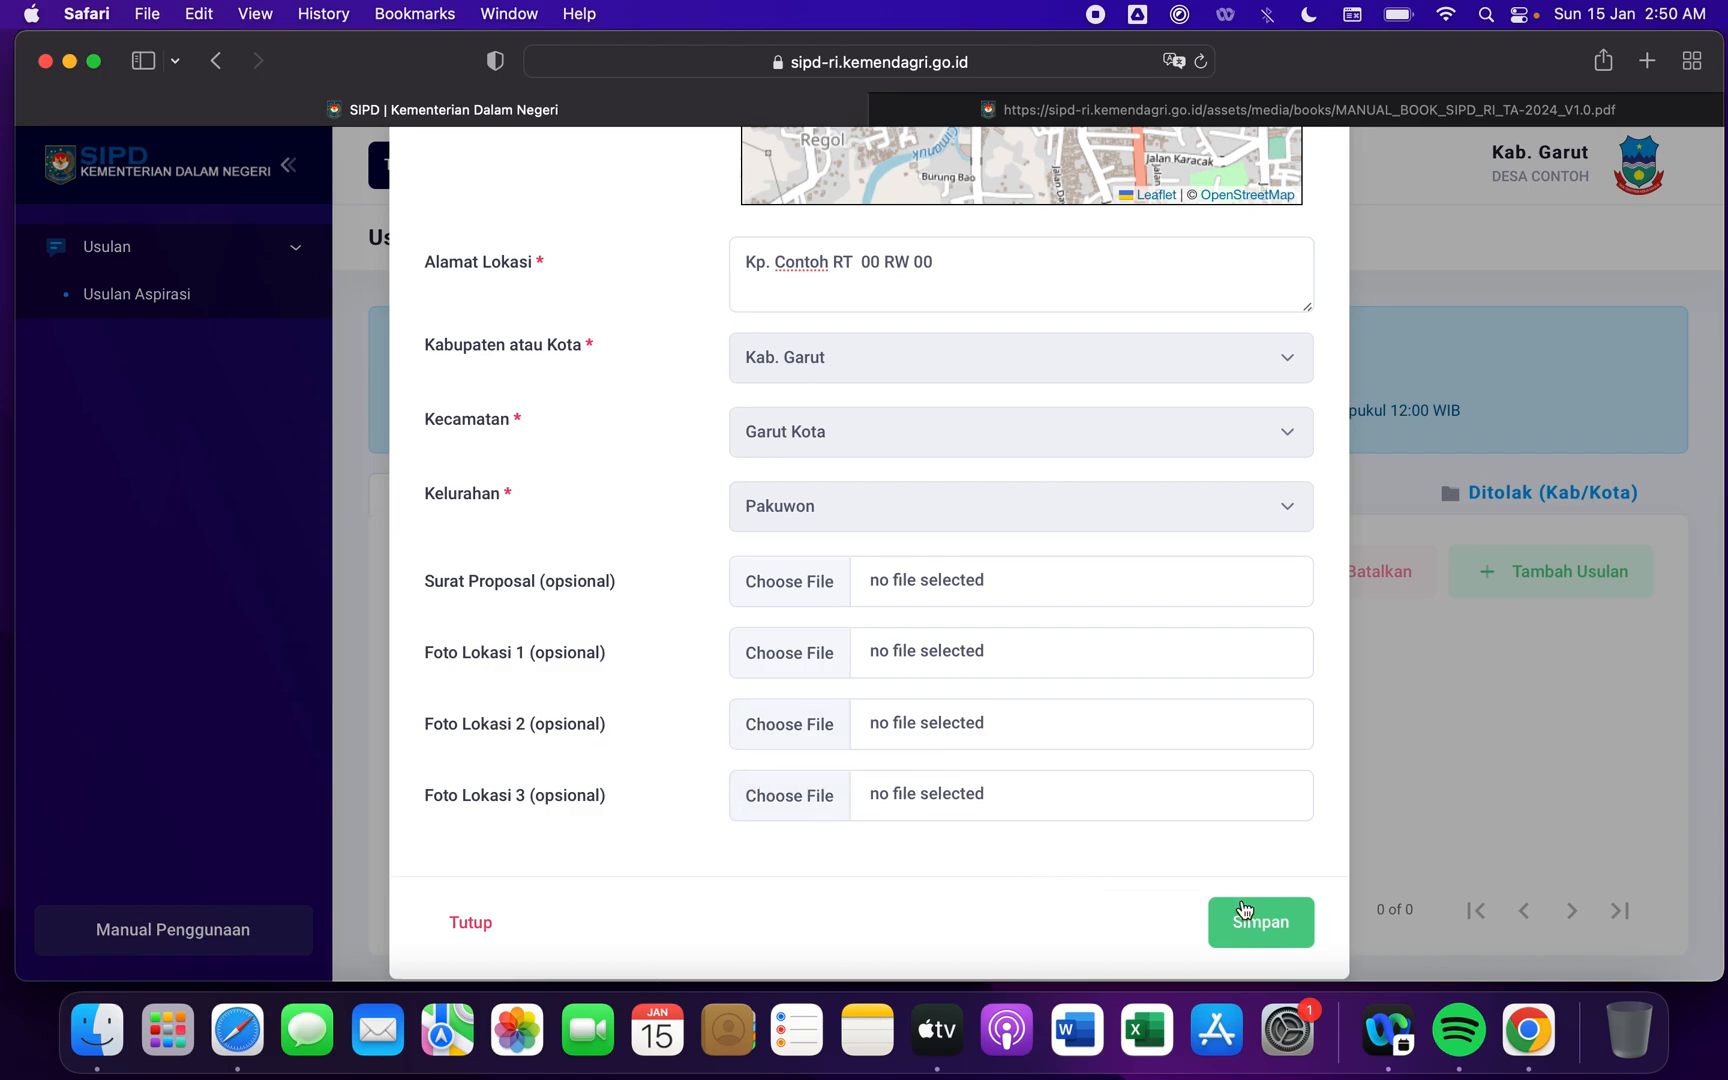
click(1265, 925)
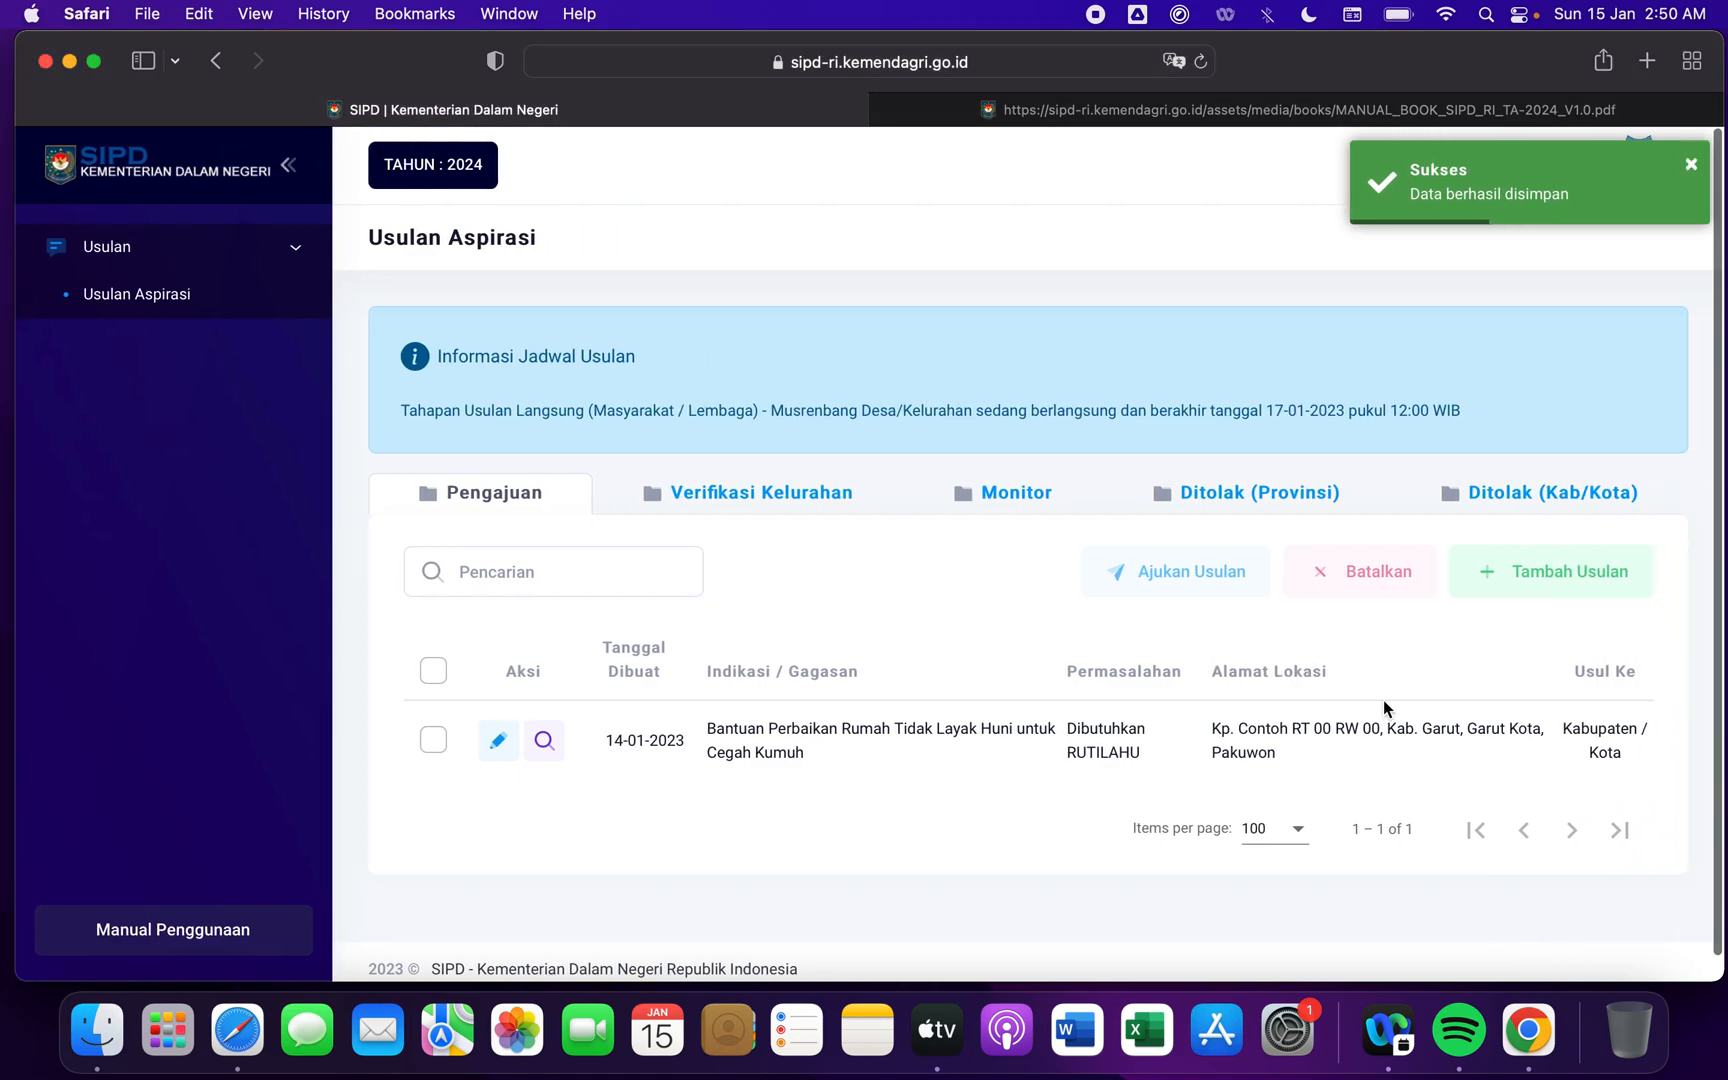
scroll(1312, 759, down, 1)
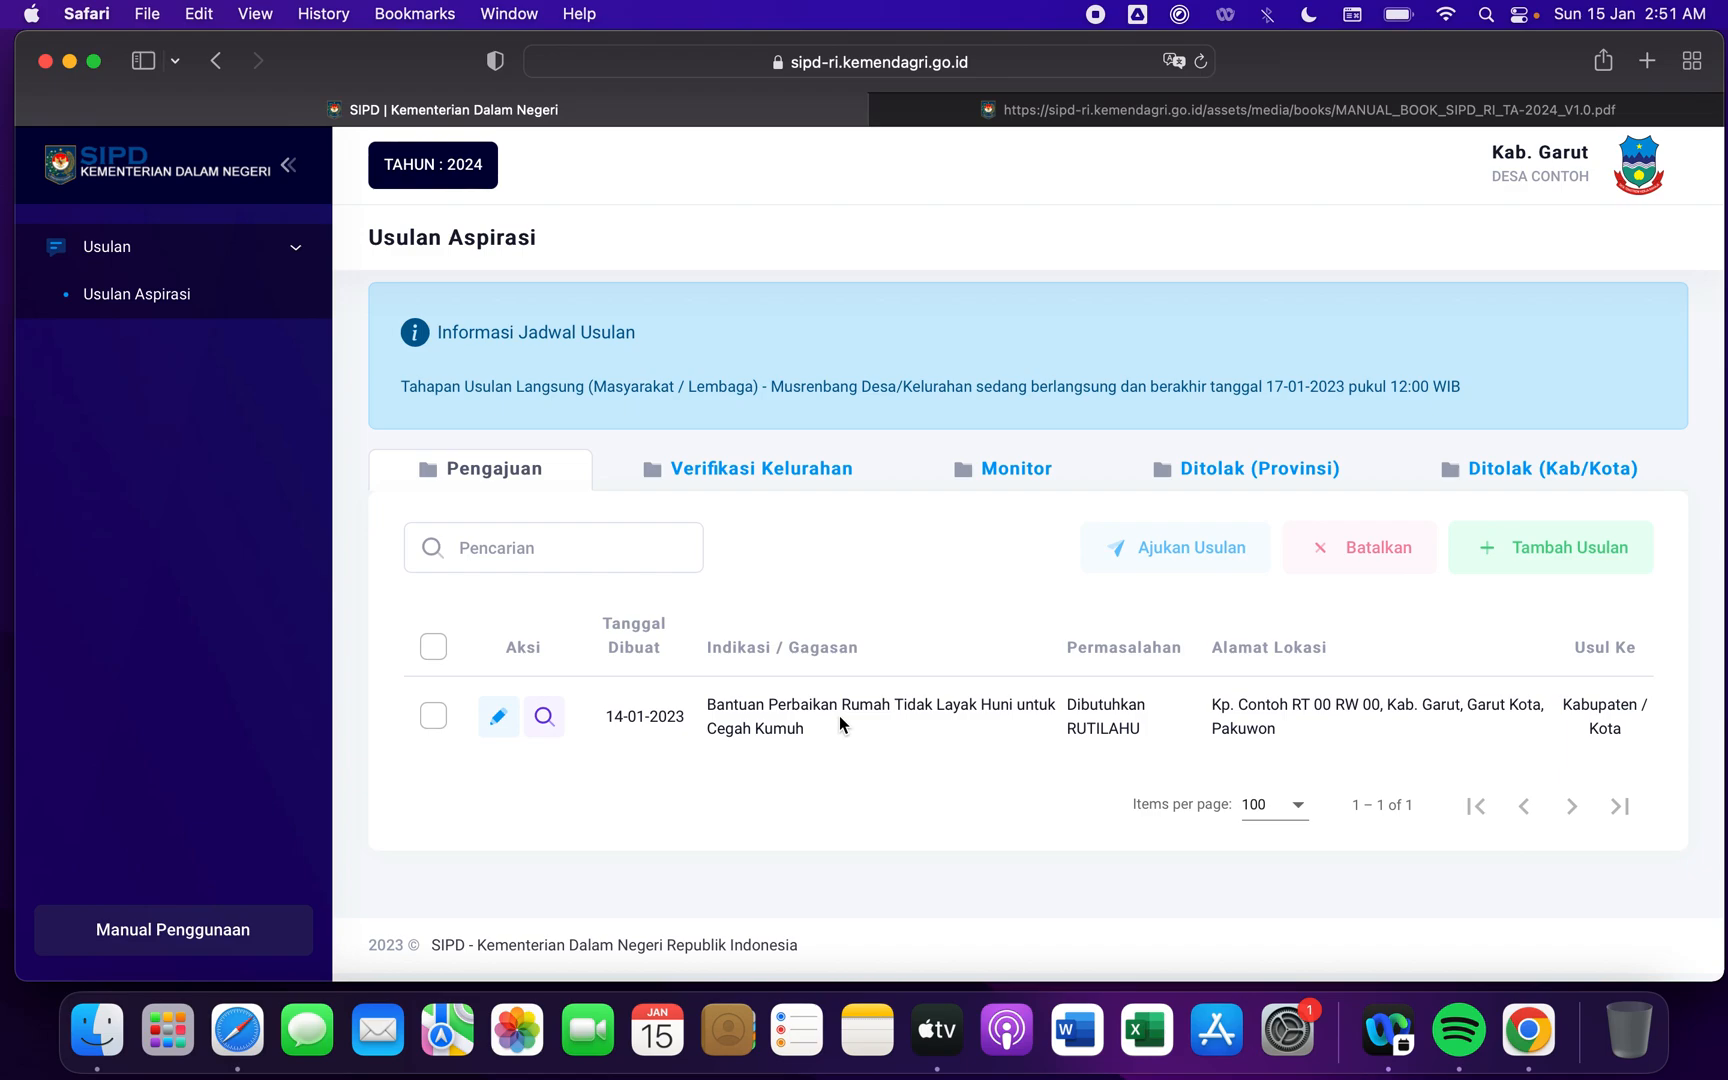
scroll(1187, 716, up, 2)
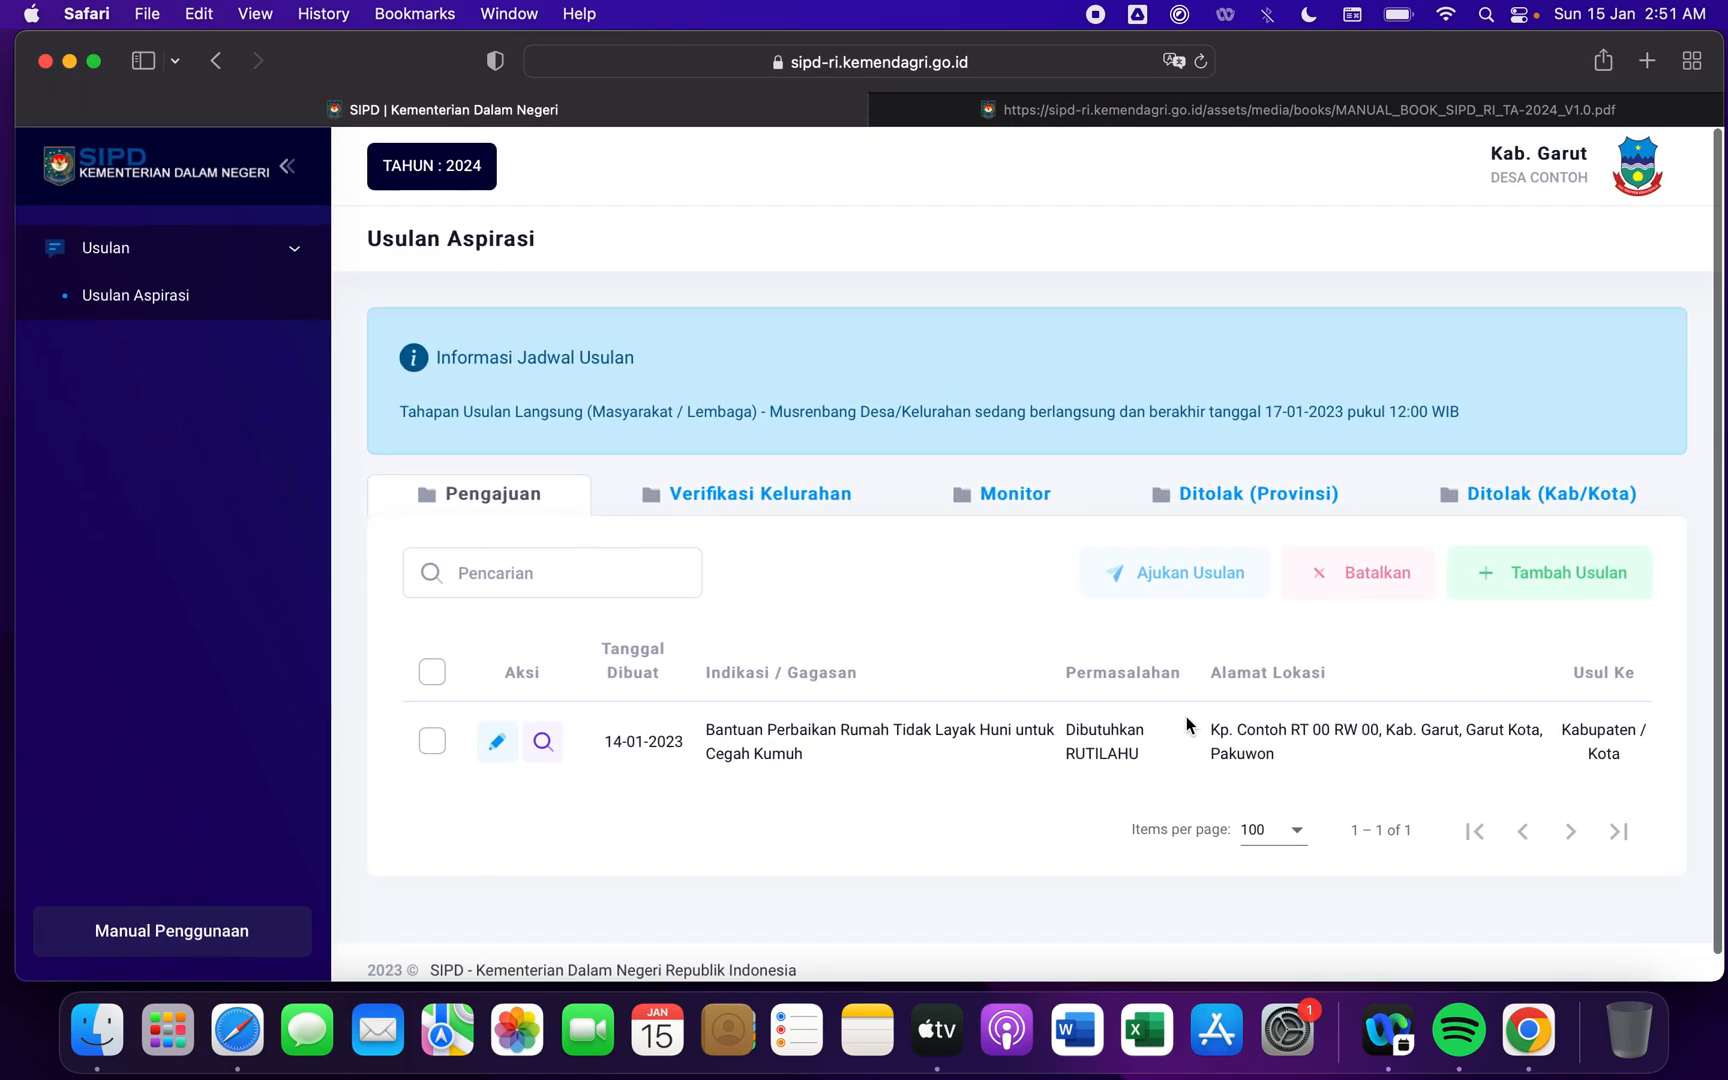
scroll(1187, 716, left, 3)
scroll(1187, 724, down, 2)
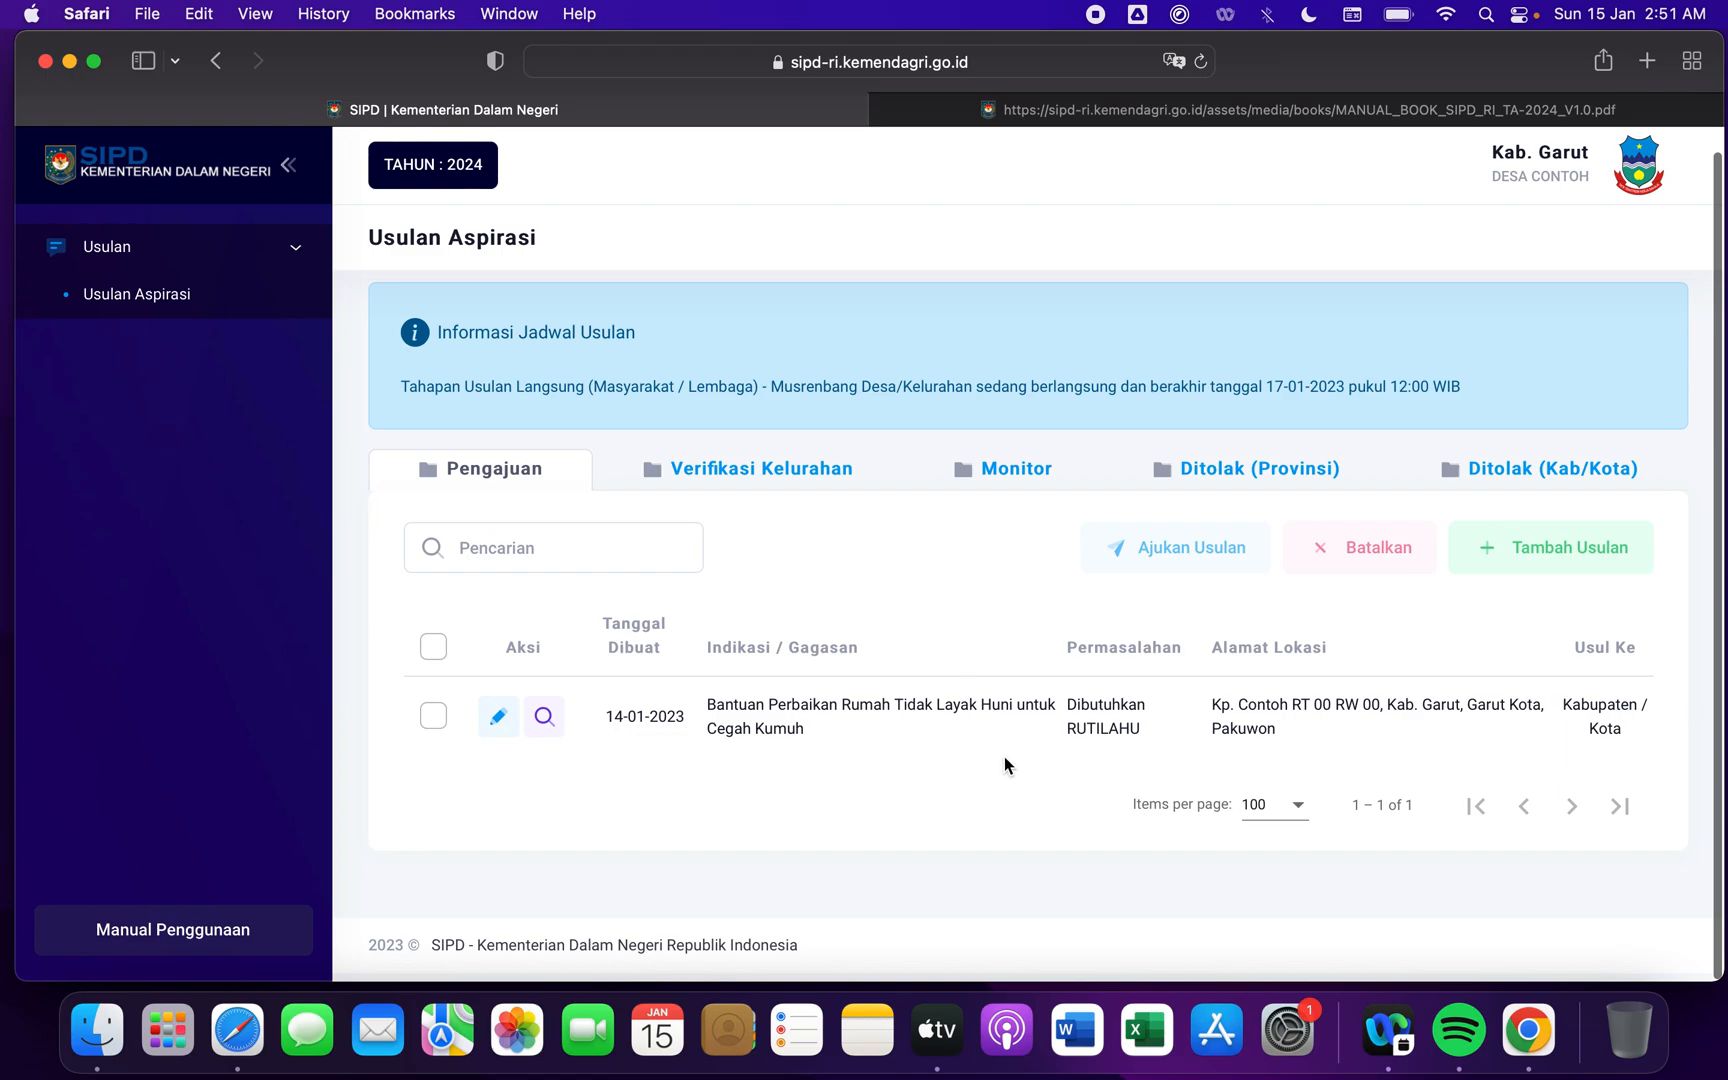
click(432, 722)
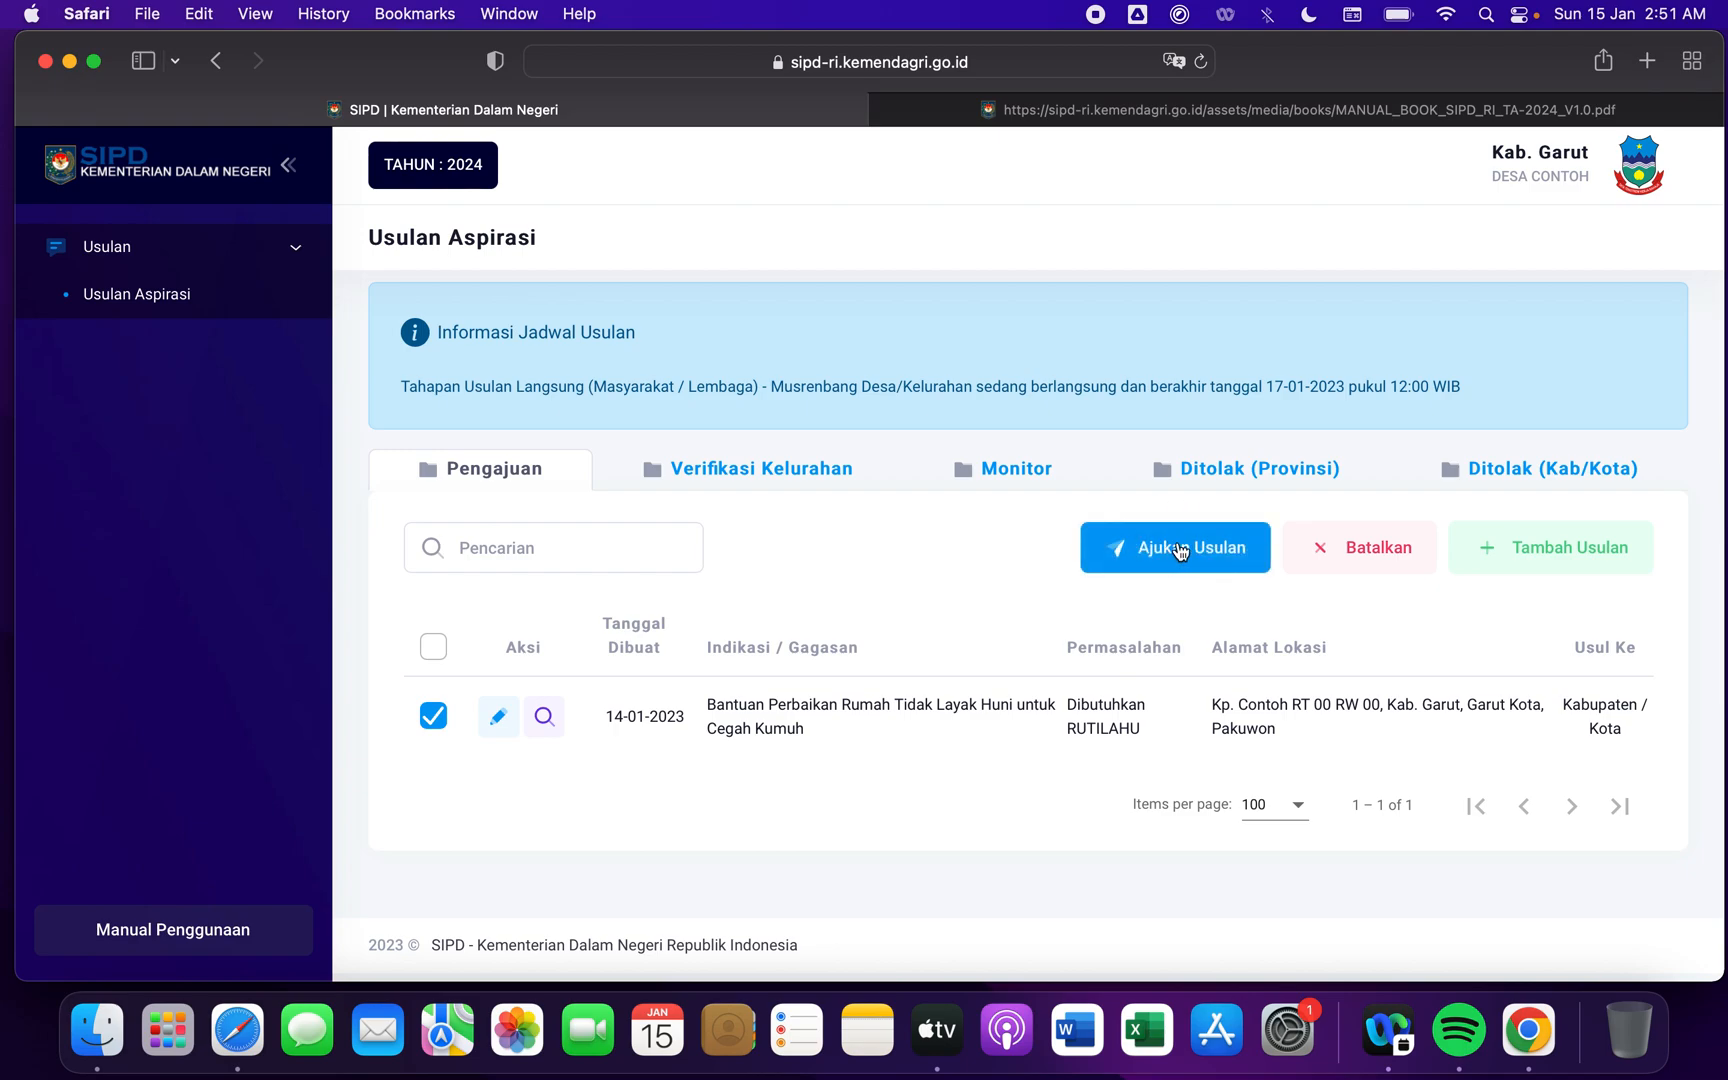
click(434, 714)
click(435, 718)
click(432, 716)
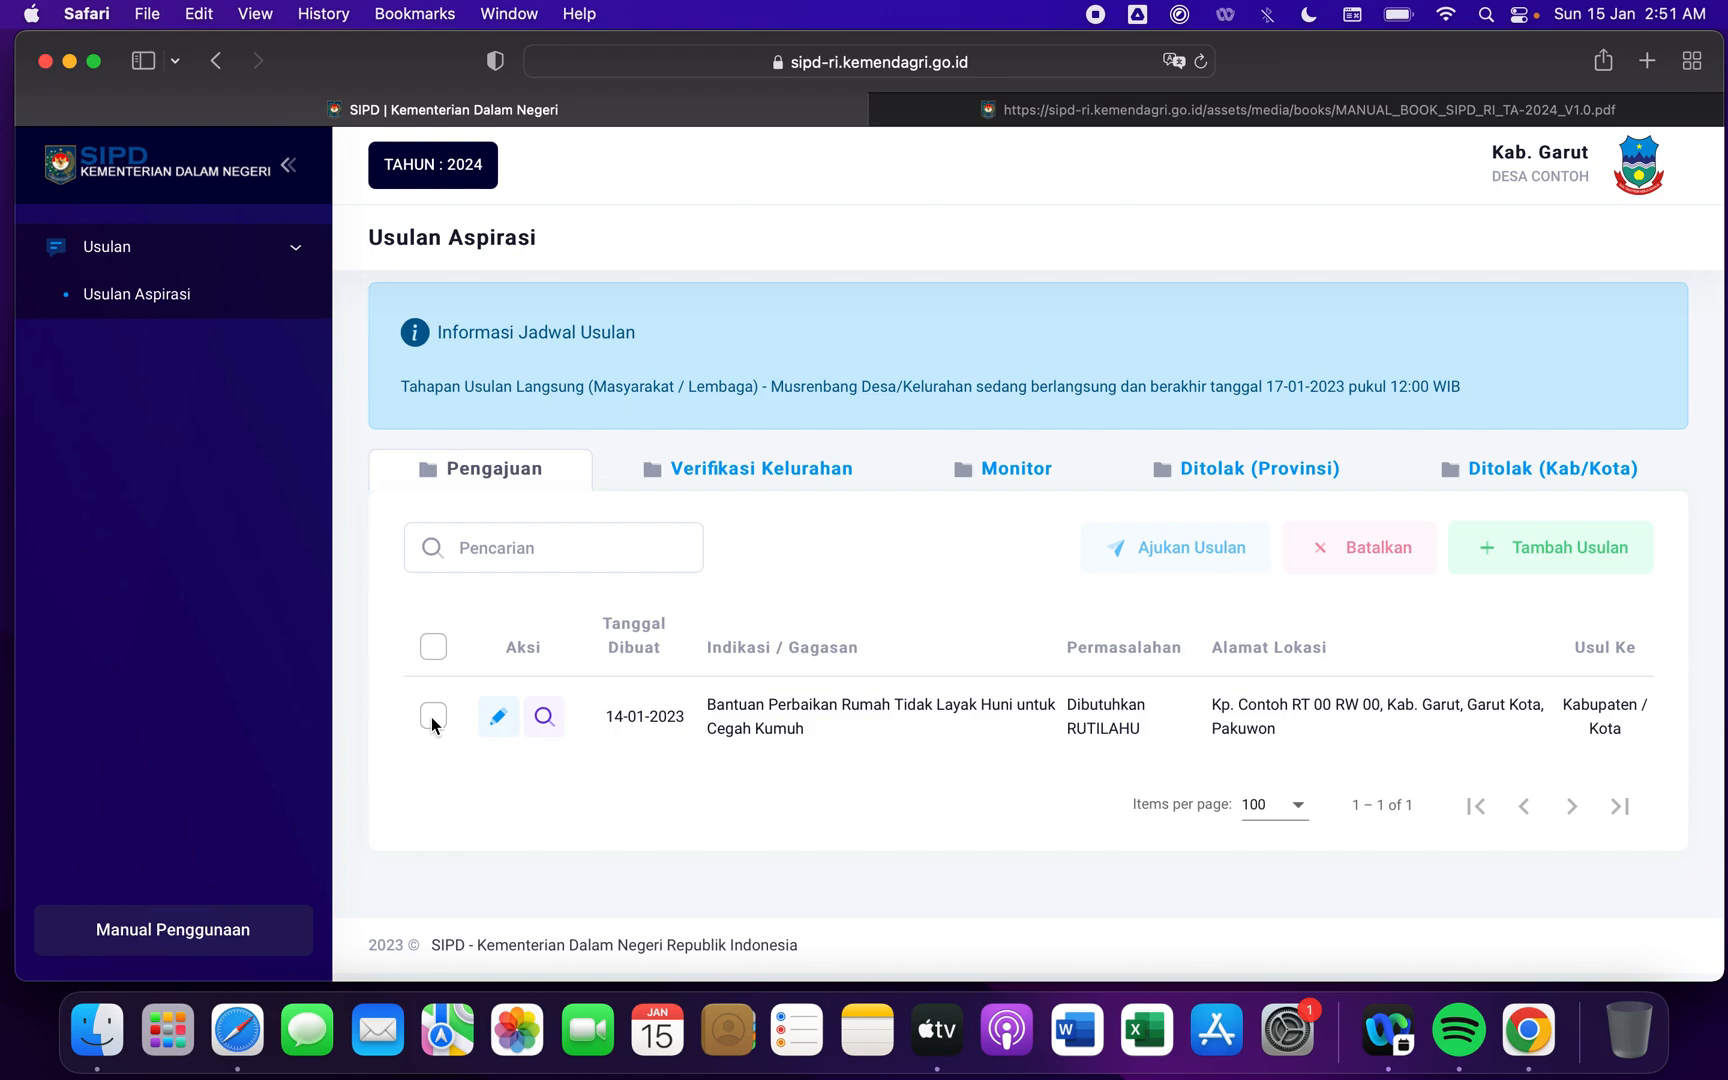
- View the saved proposal's details, examining its recipient, problem, map location, address and attachment entries, and close the view
click(544, 716)
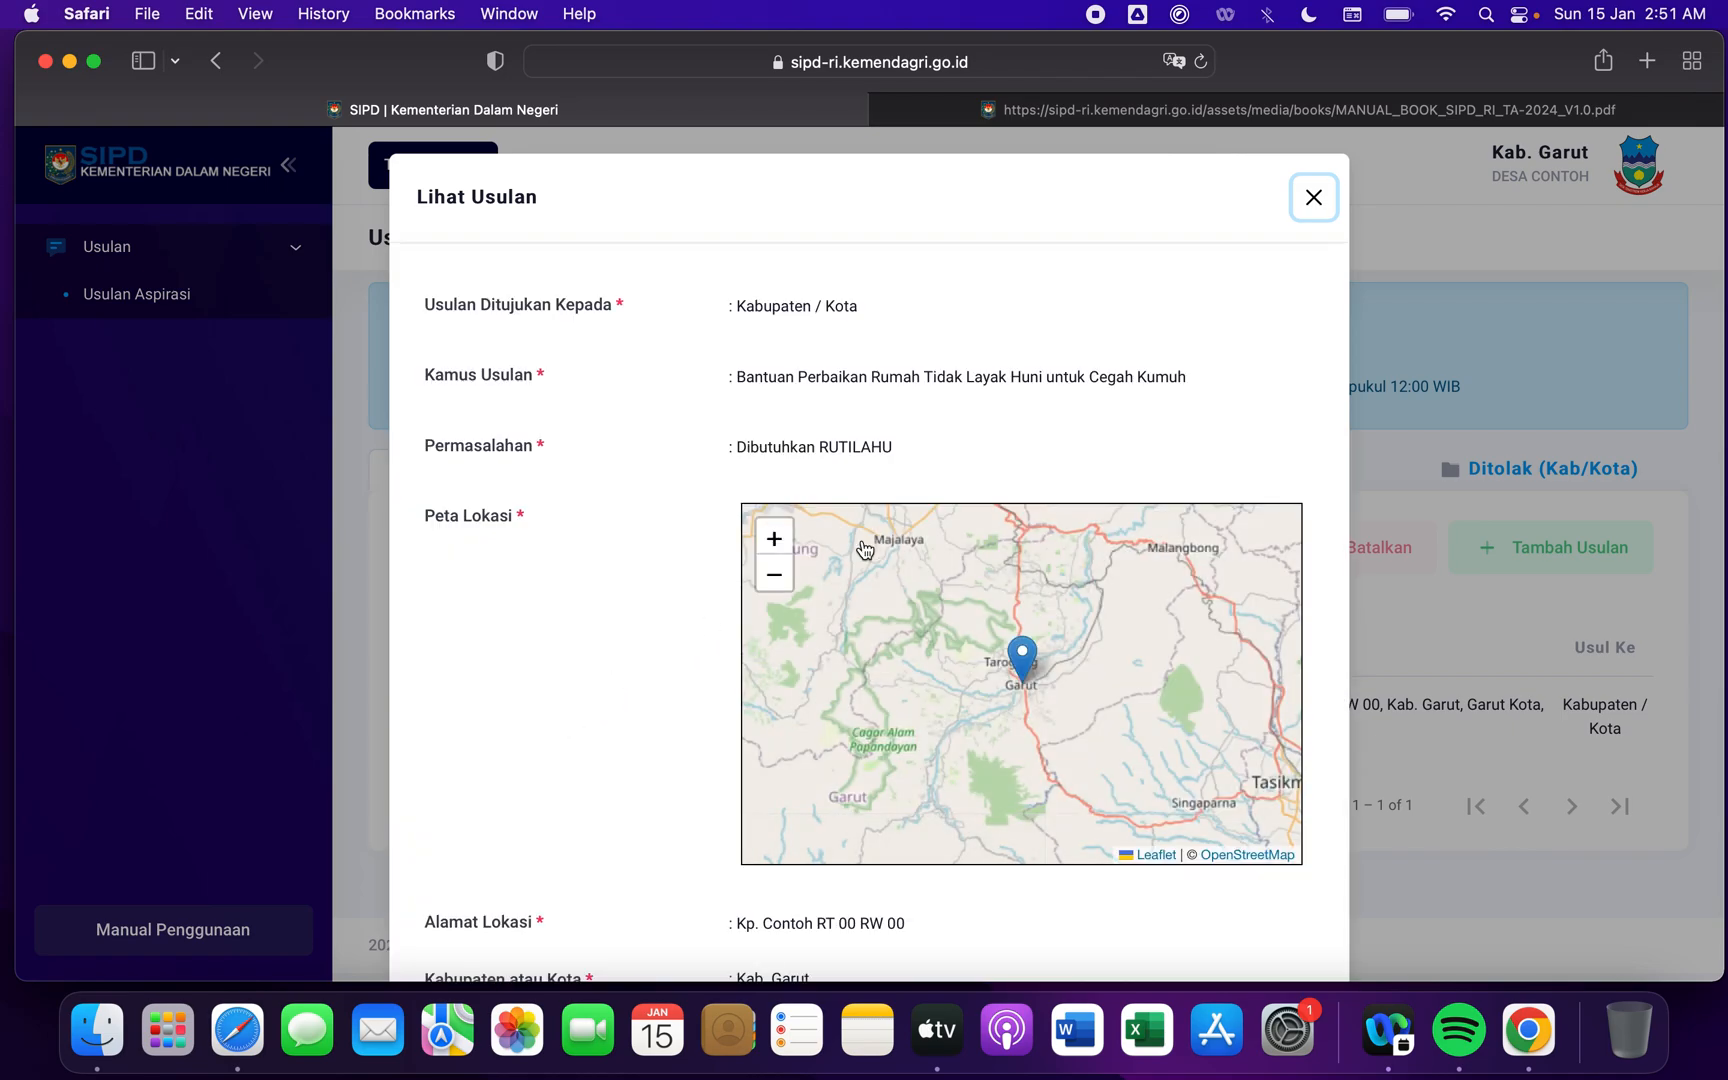
click(1316, 199)
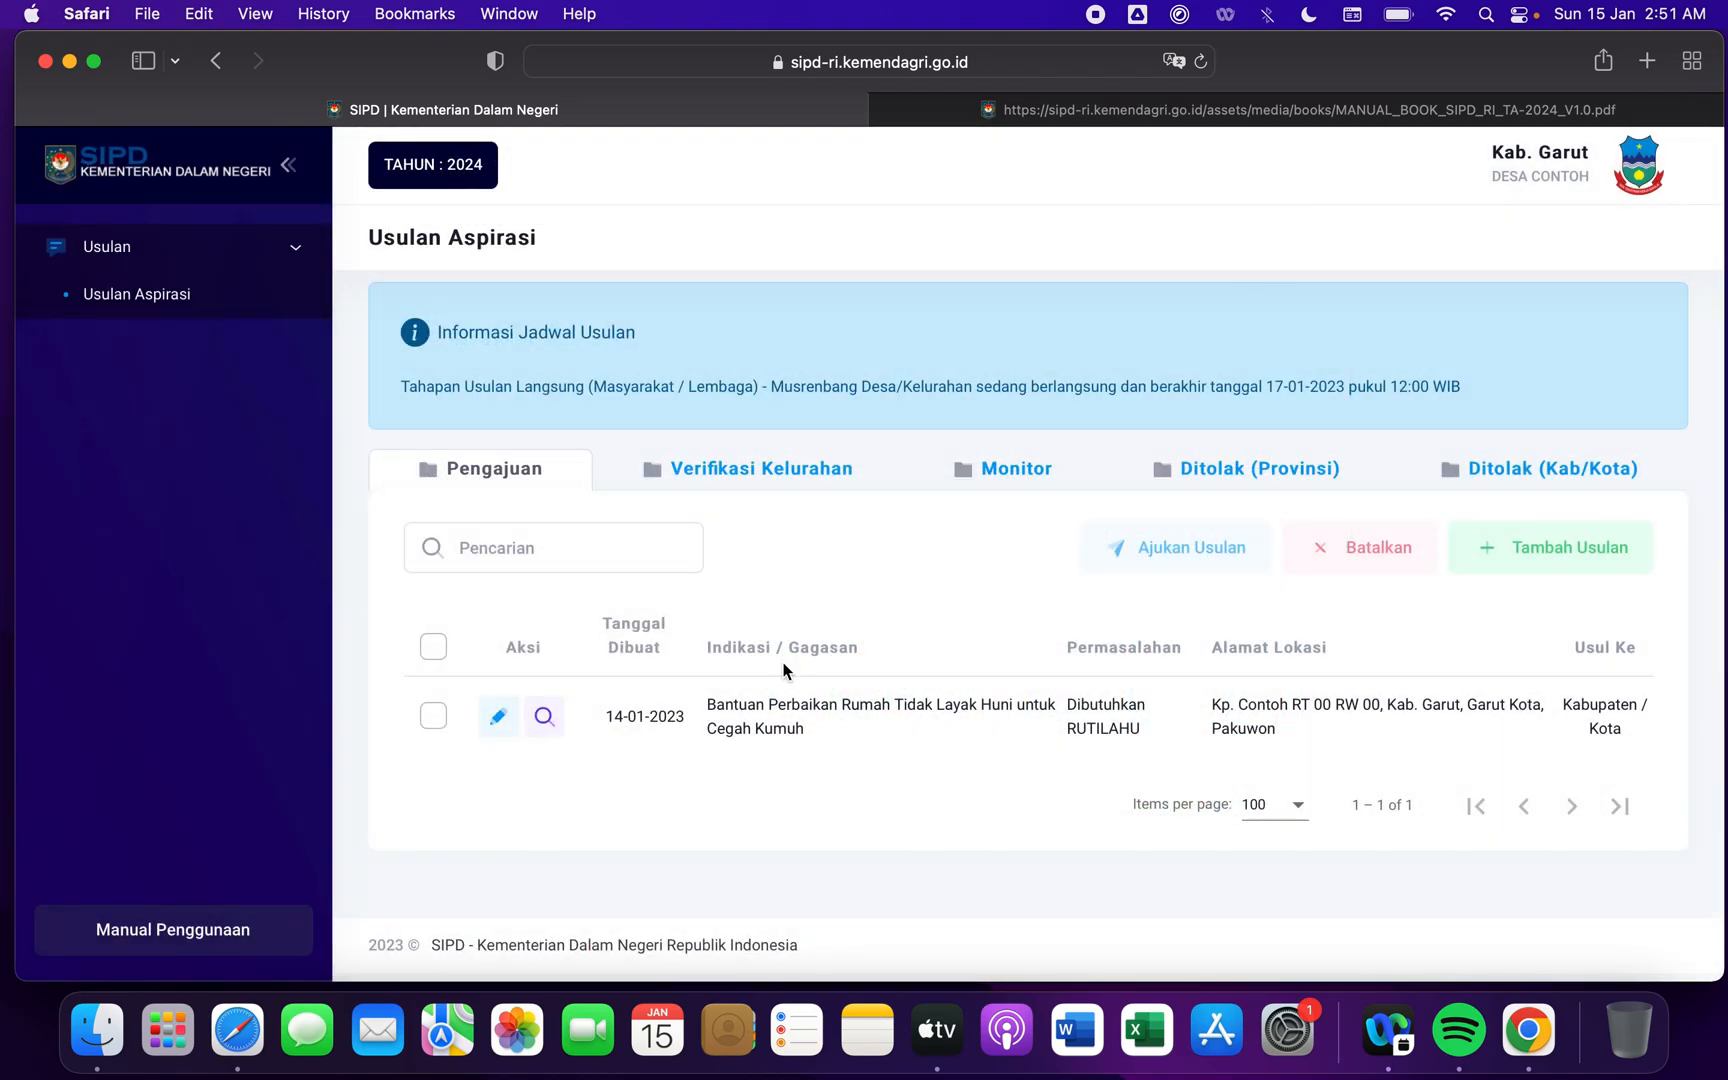
click(546, 718)
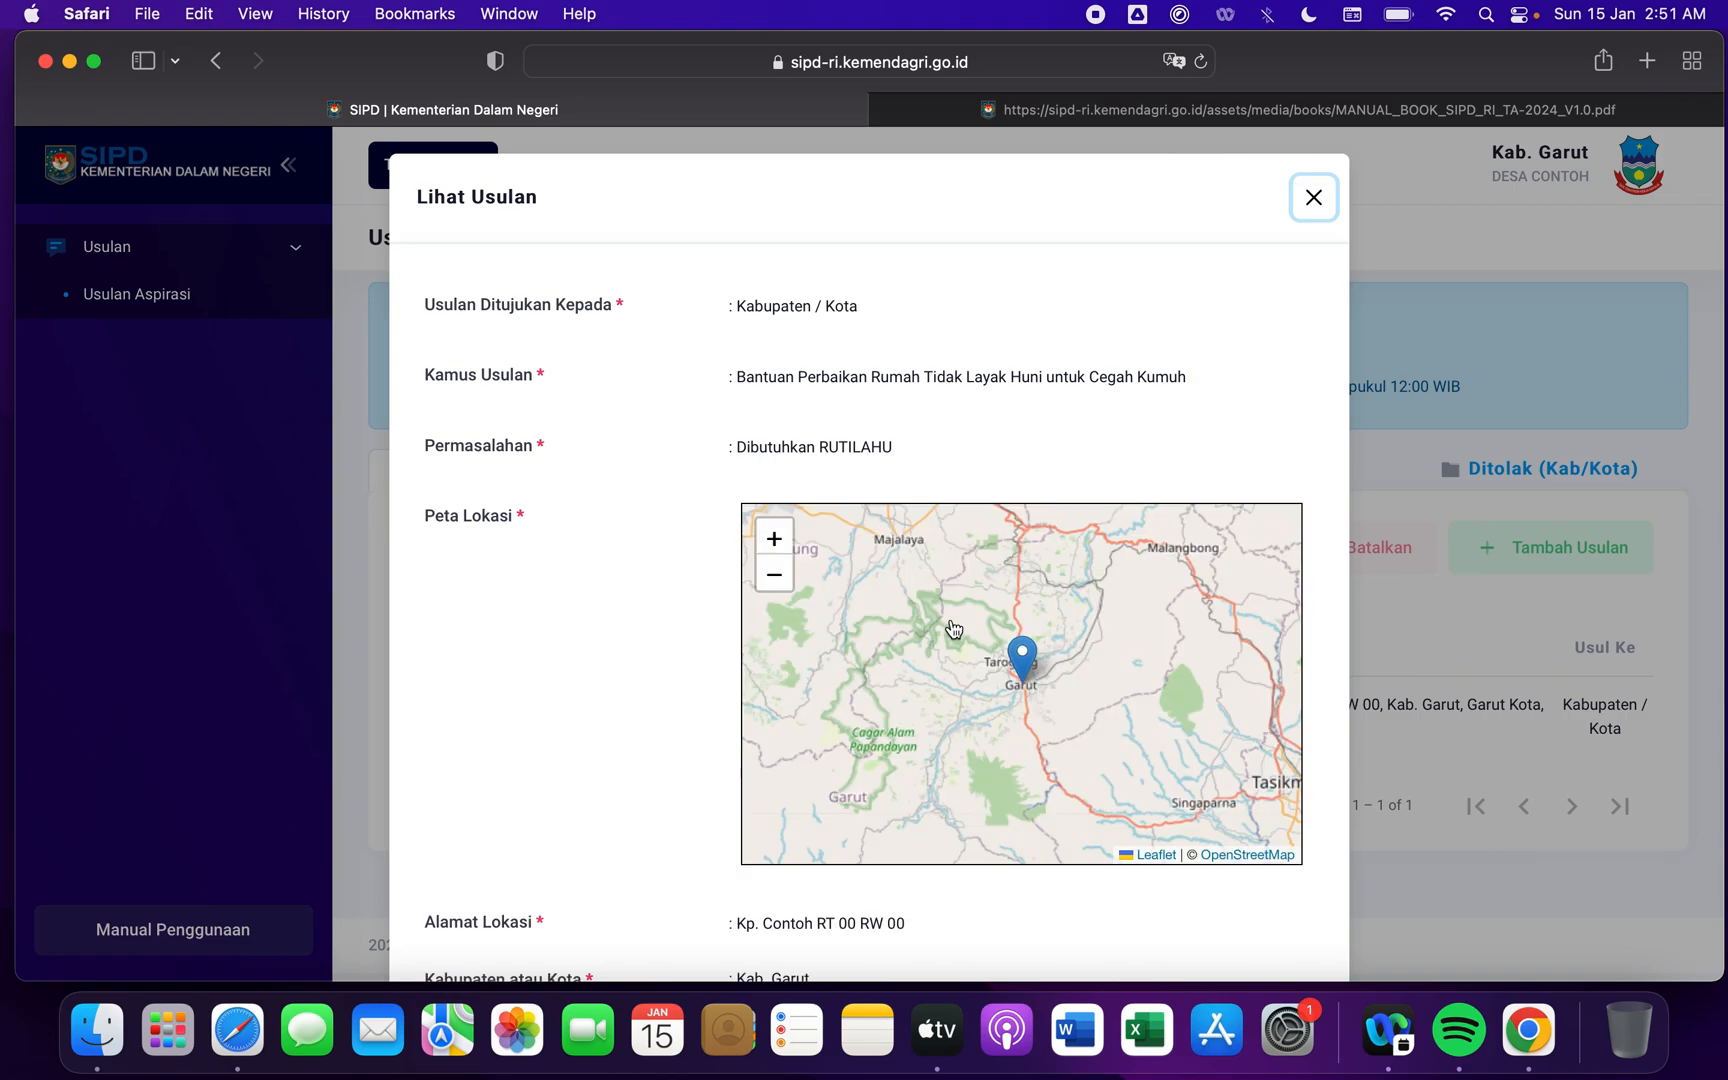
scroll(951, 626, down, 3)
scroll(559, 640, down, 2)
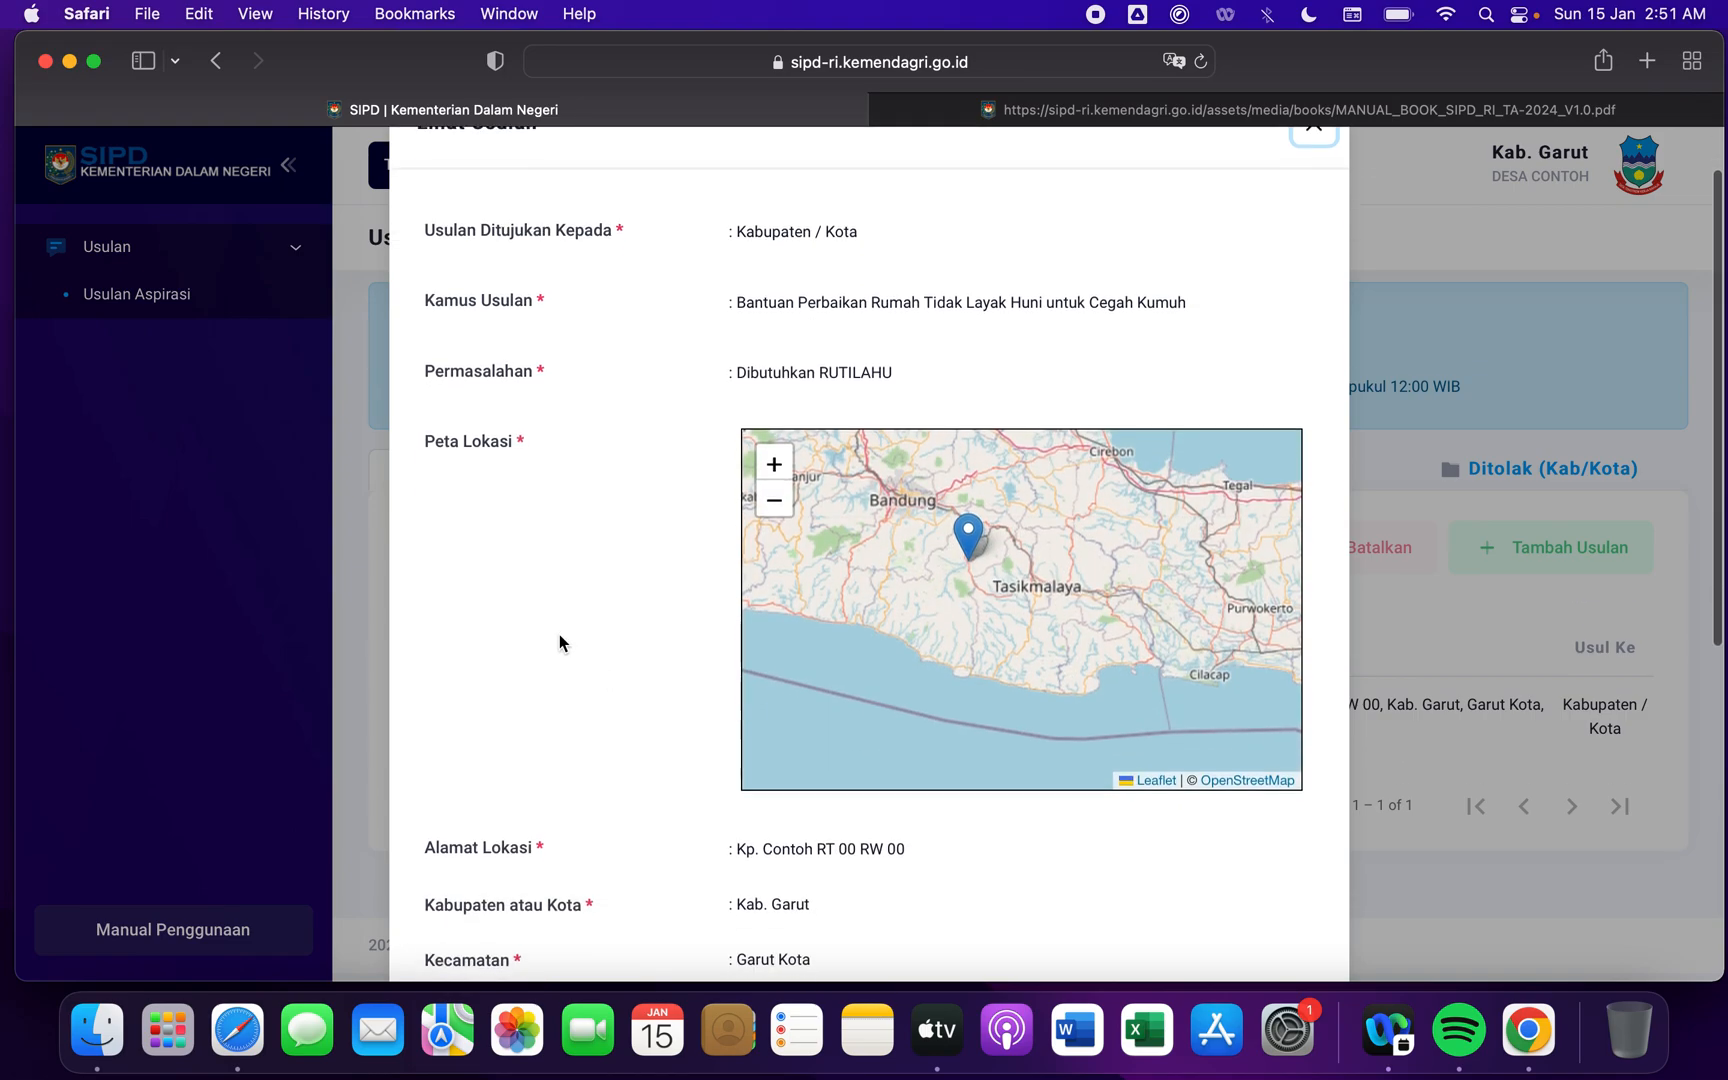
scroll(559, 634, down, 8)
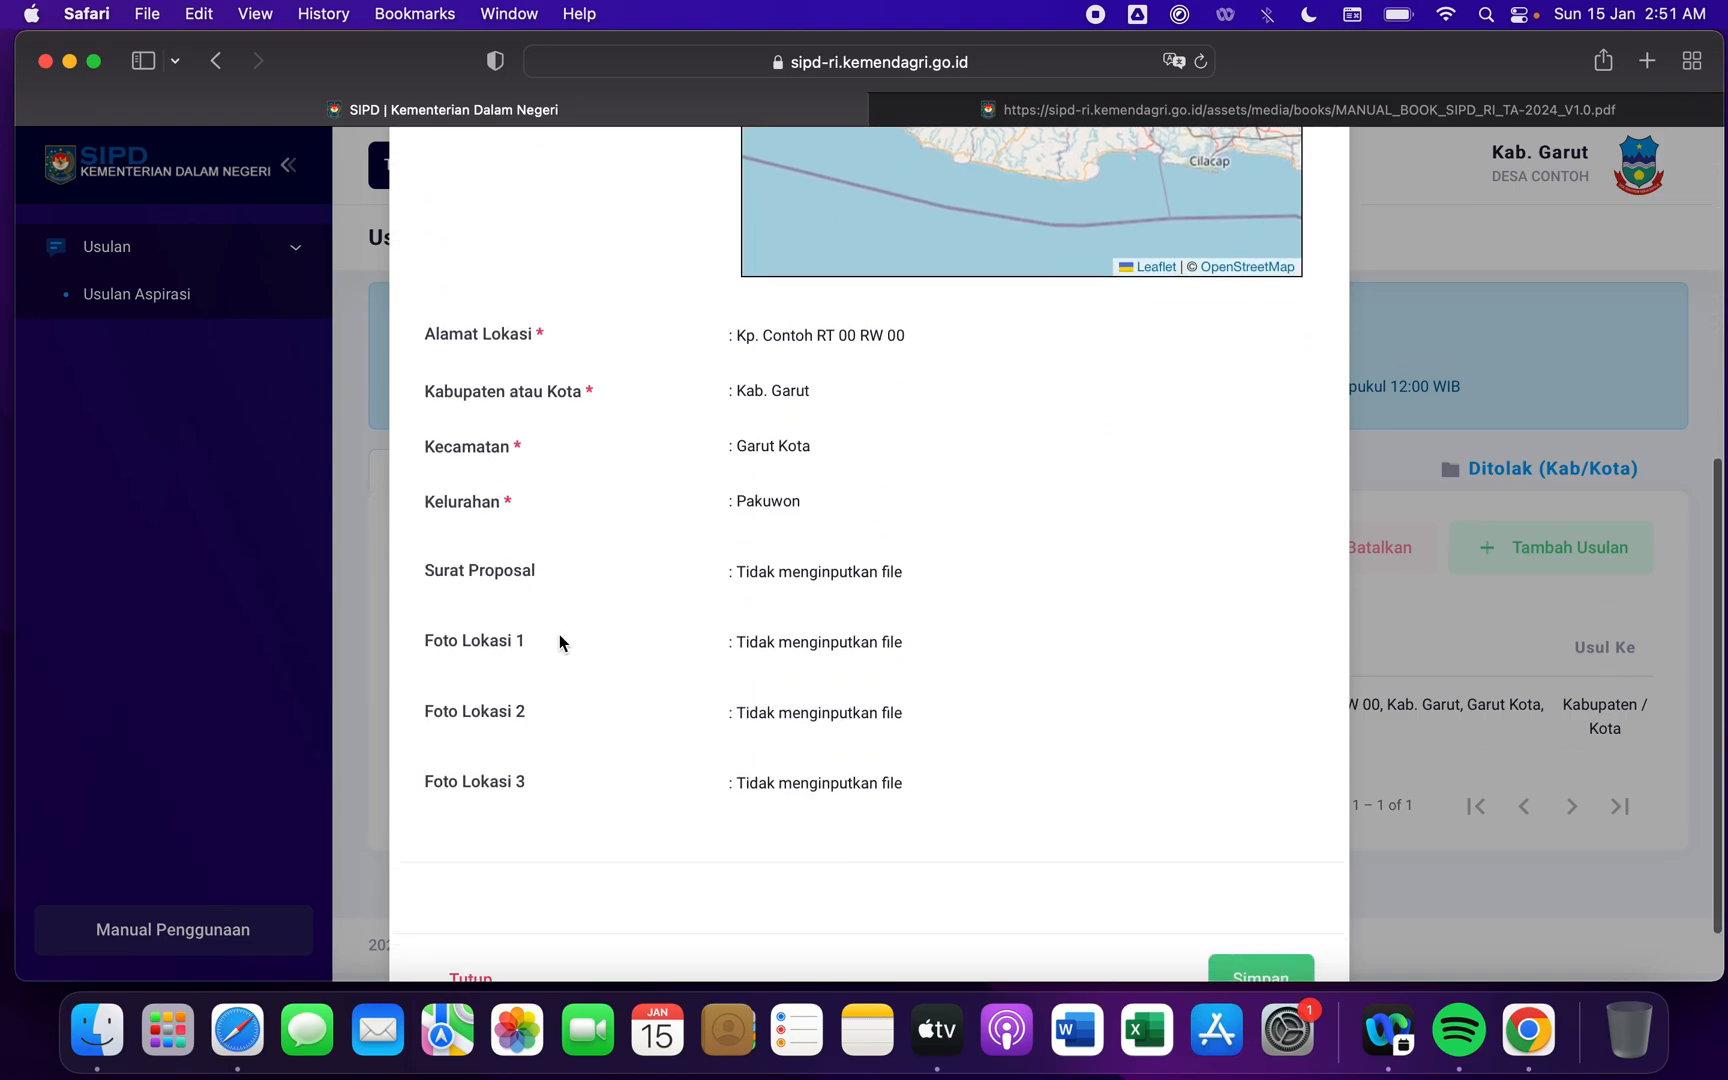
scroll(559, 634, up, 10)
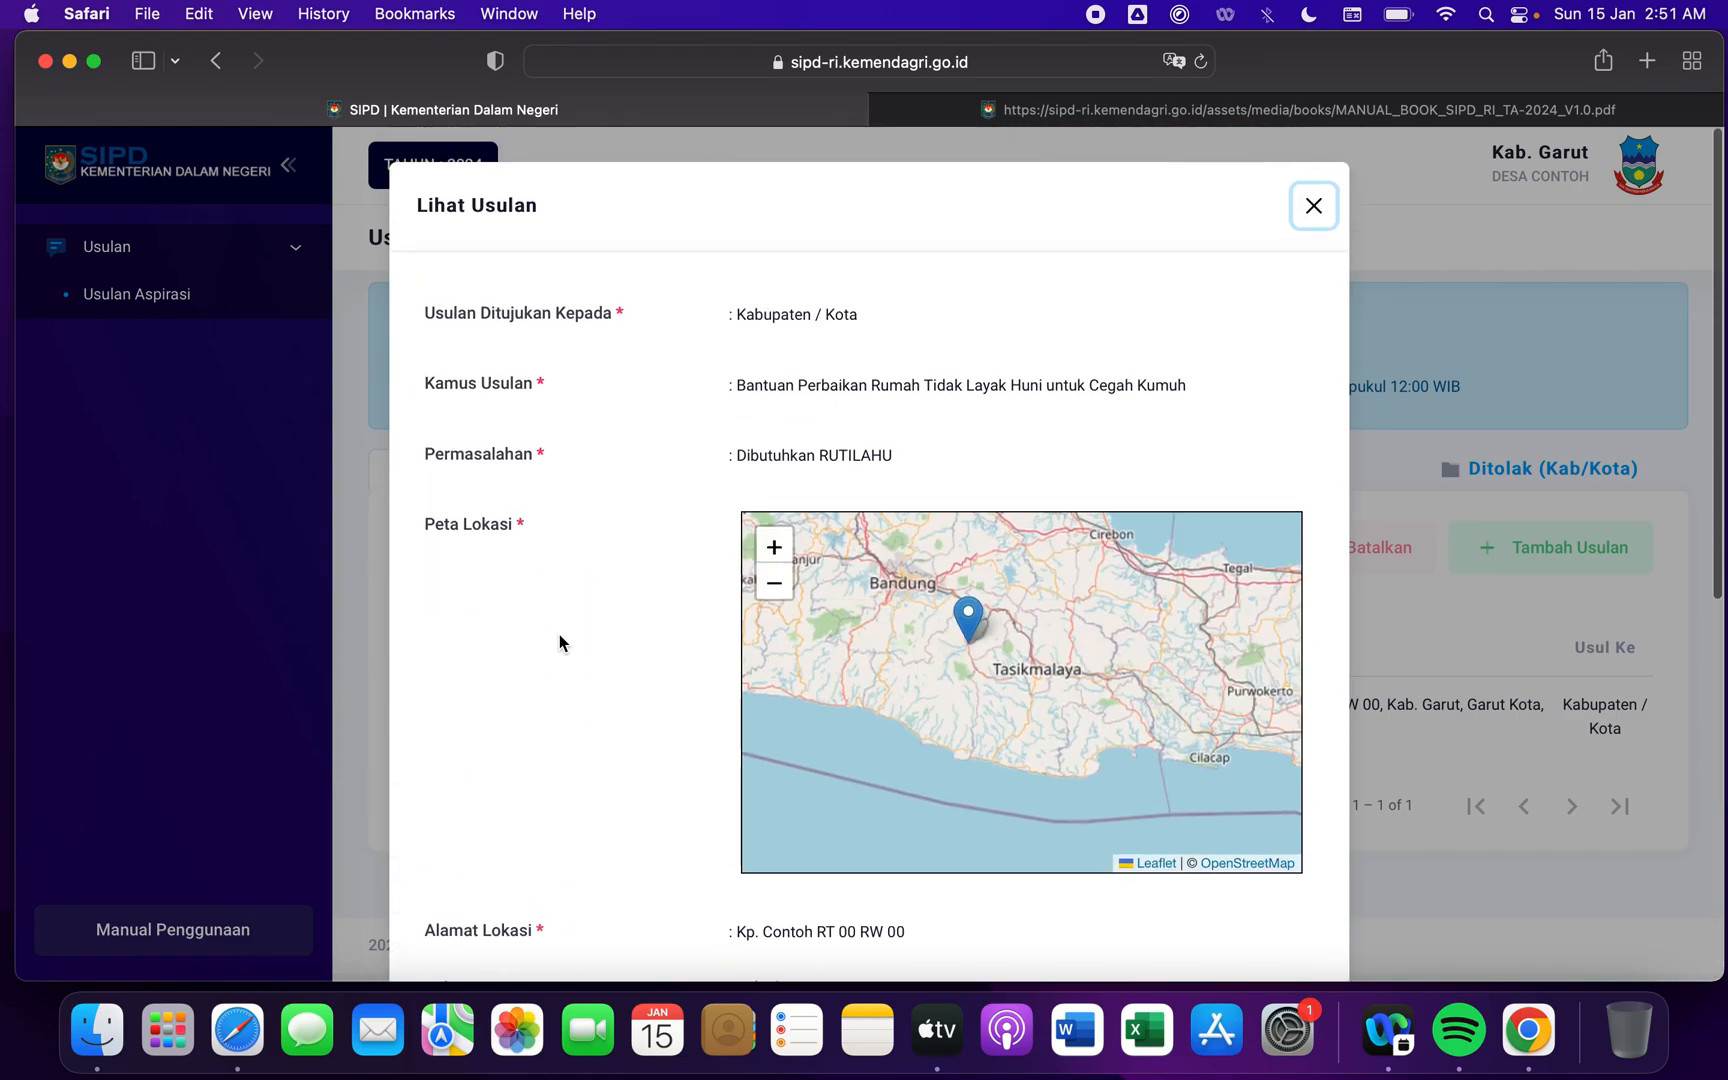
scroll(559, 634, down, 1)
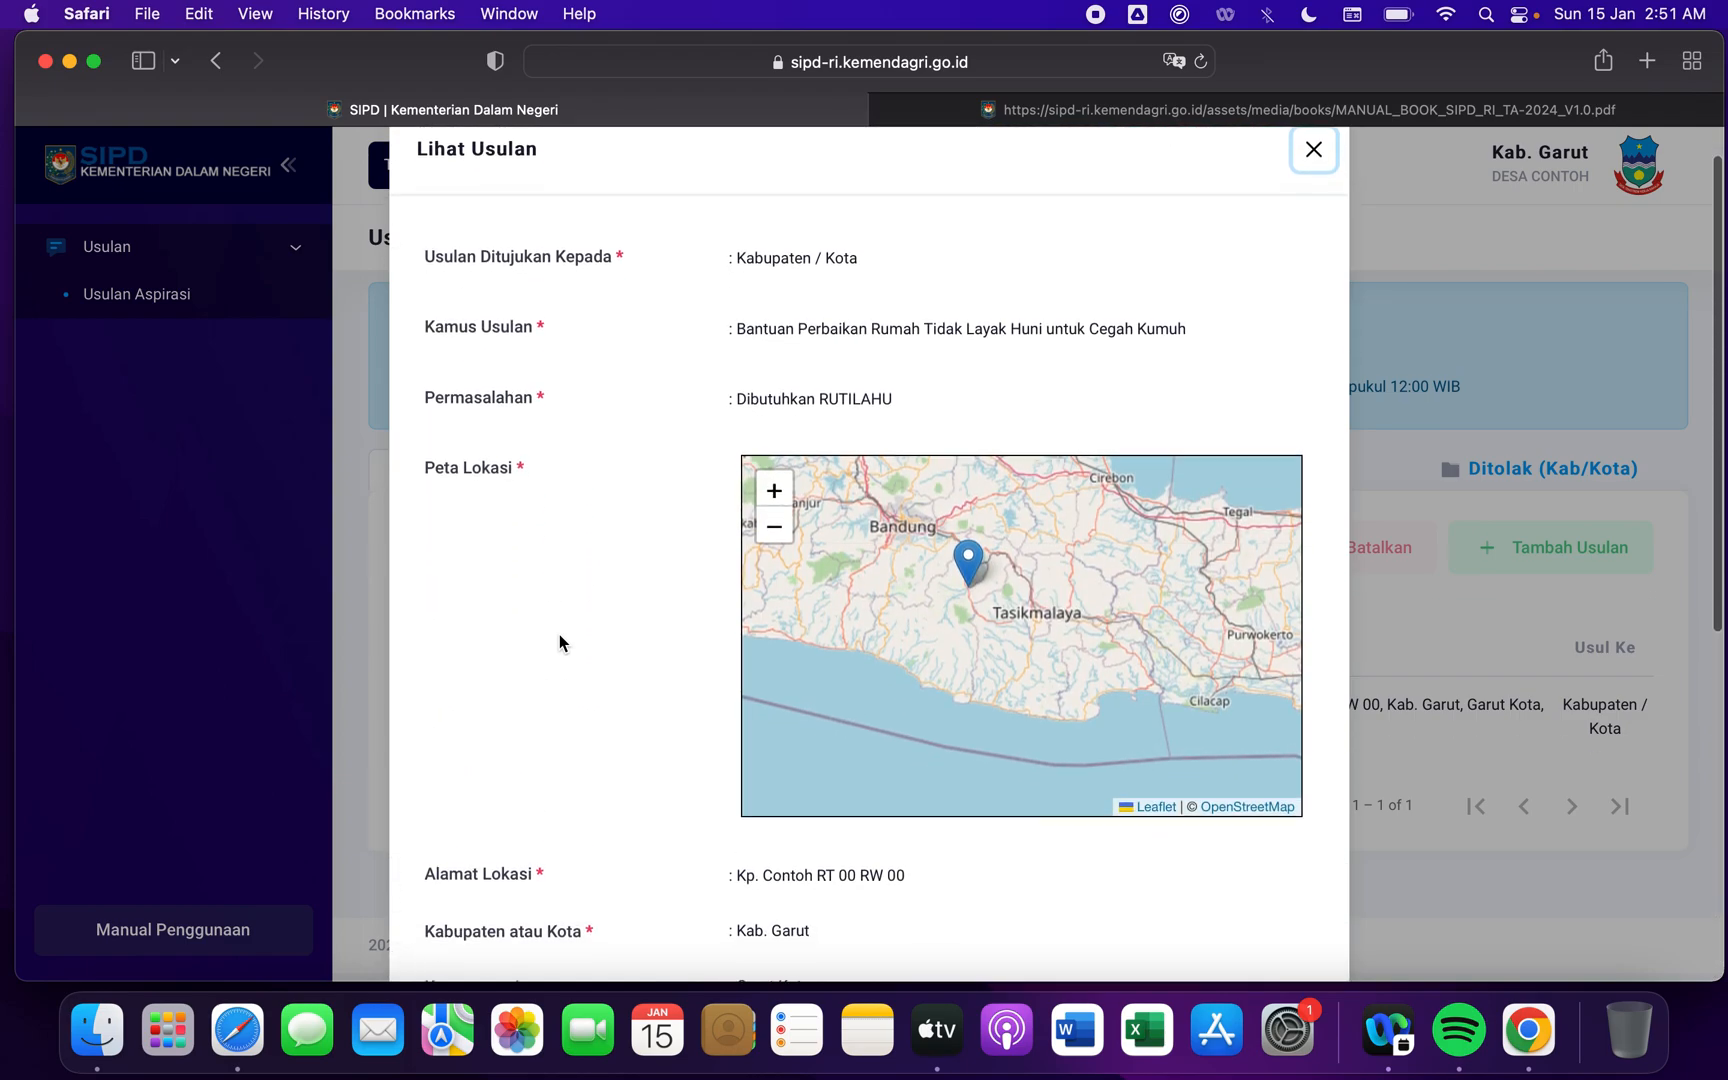
scroll(559, 634, down, 4)
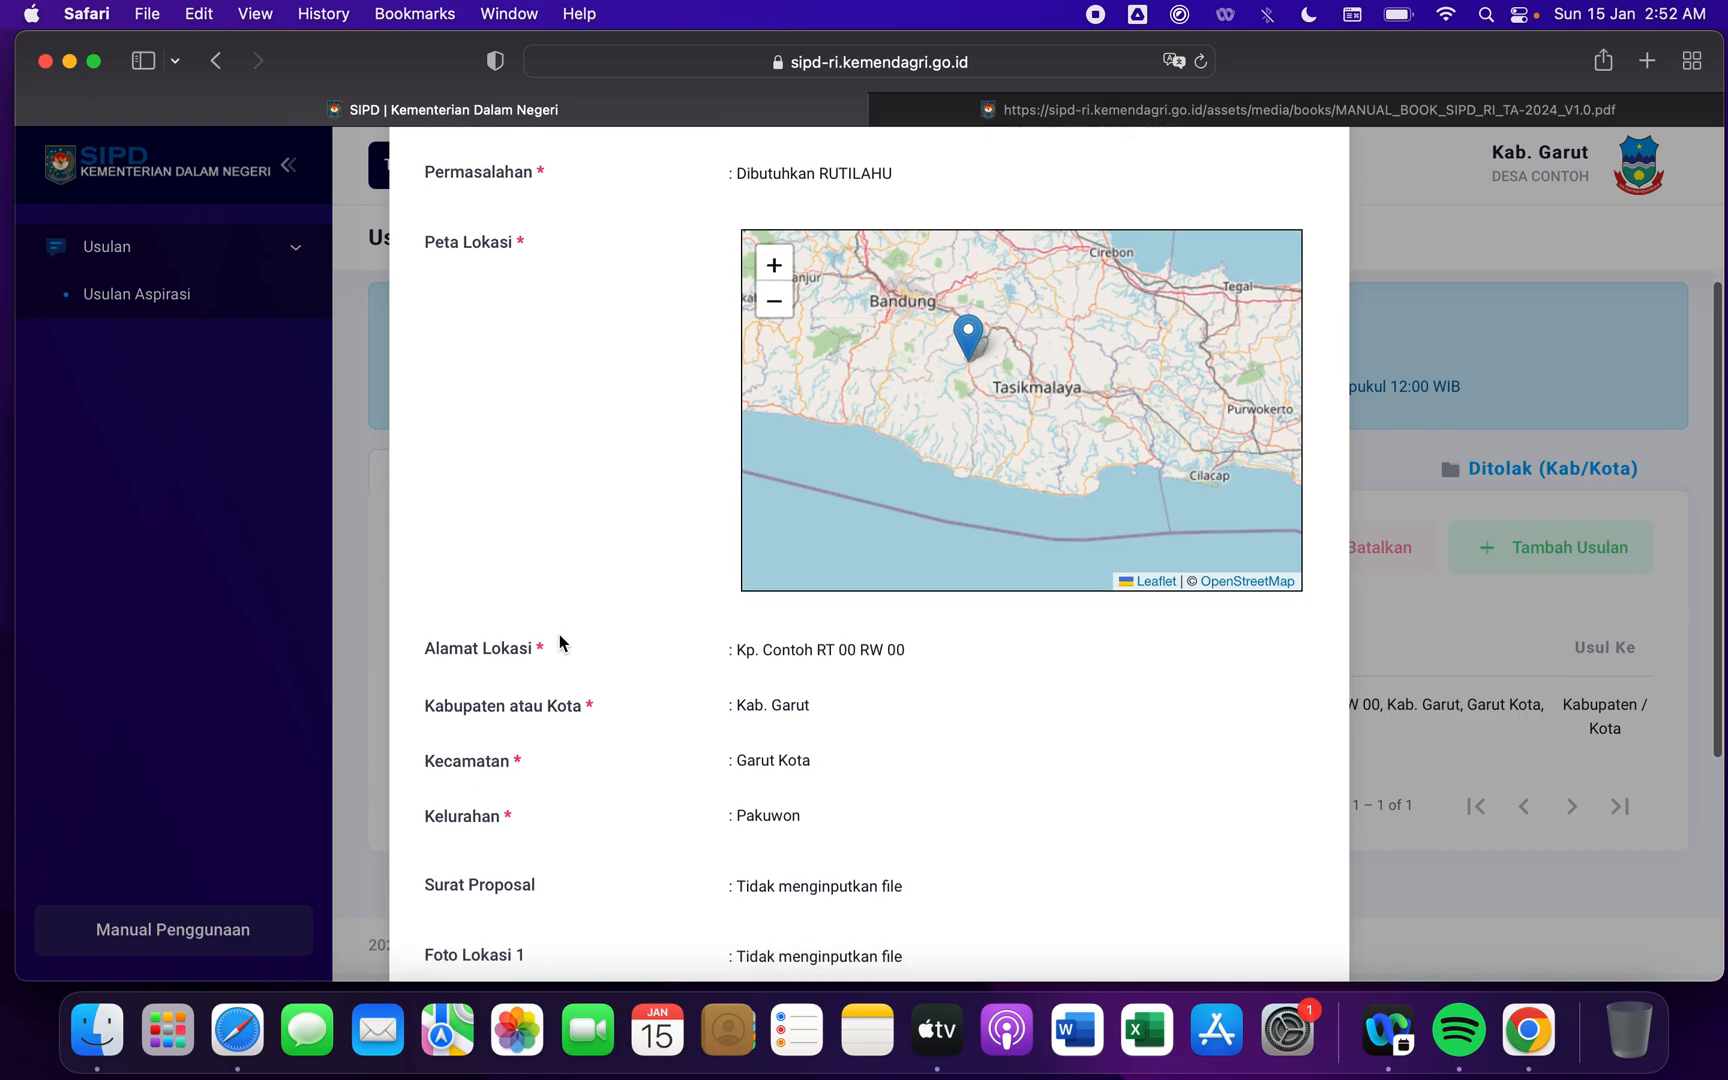
scroll(559, 635, down, 6)
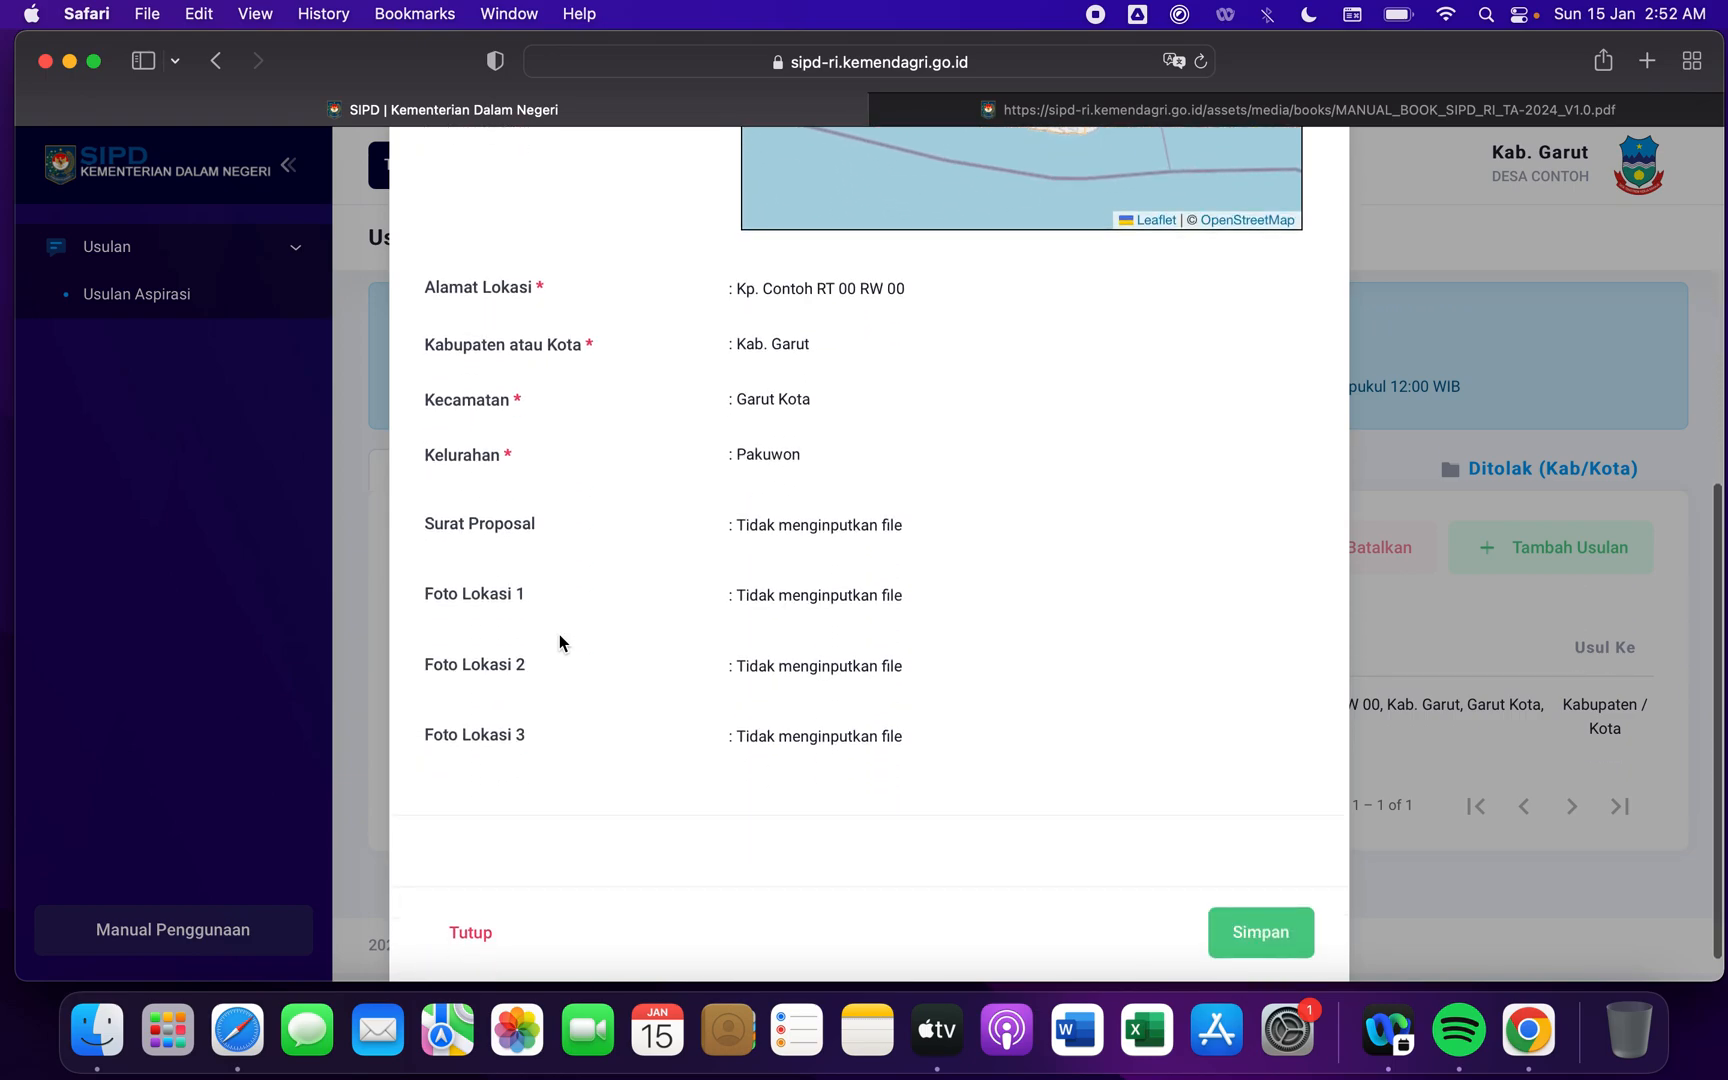
scroll(559, 634, down, 1)
scroll(559, 634, up, 1)
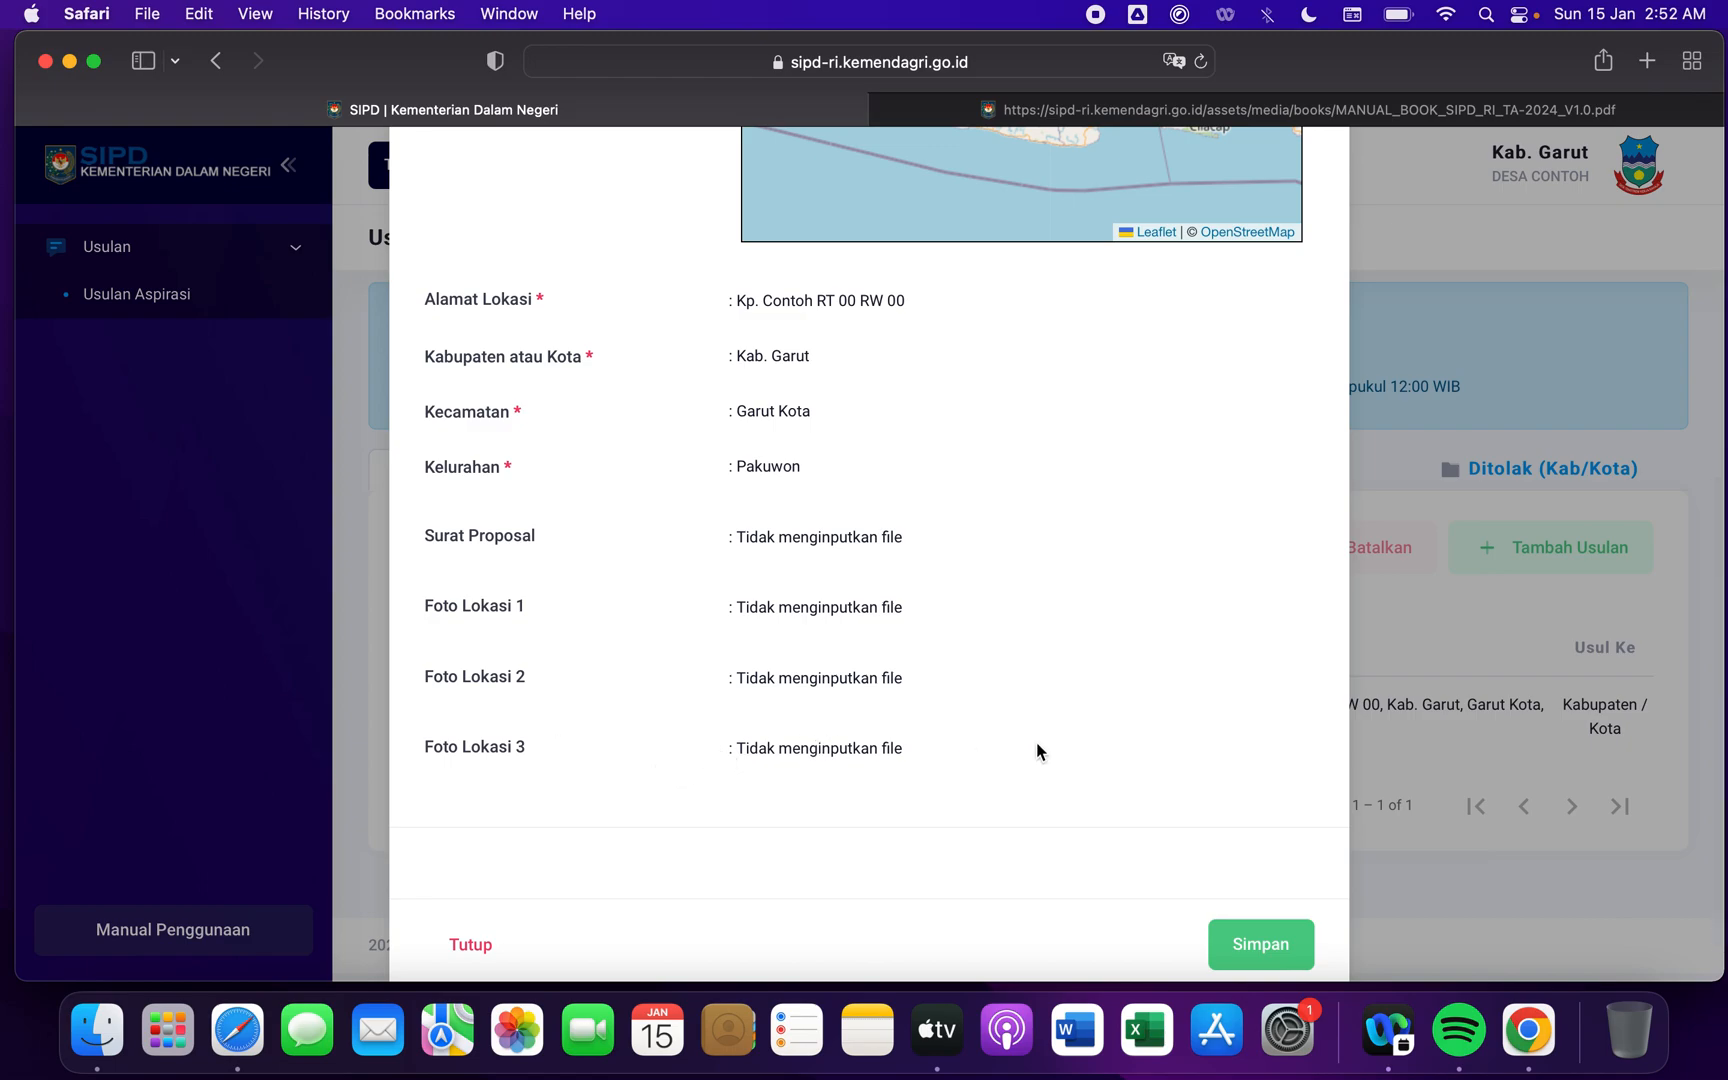
scroll(1037, 751, up, 4)
scroll(1037, 751, down, 5)
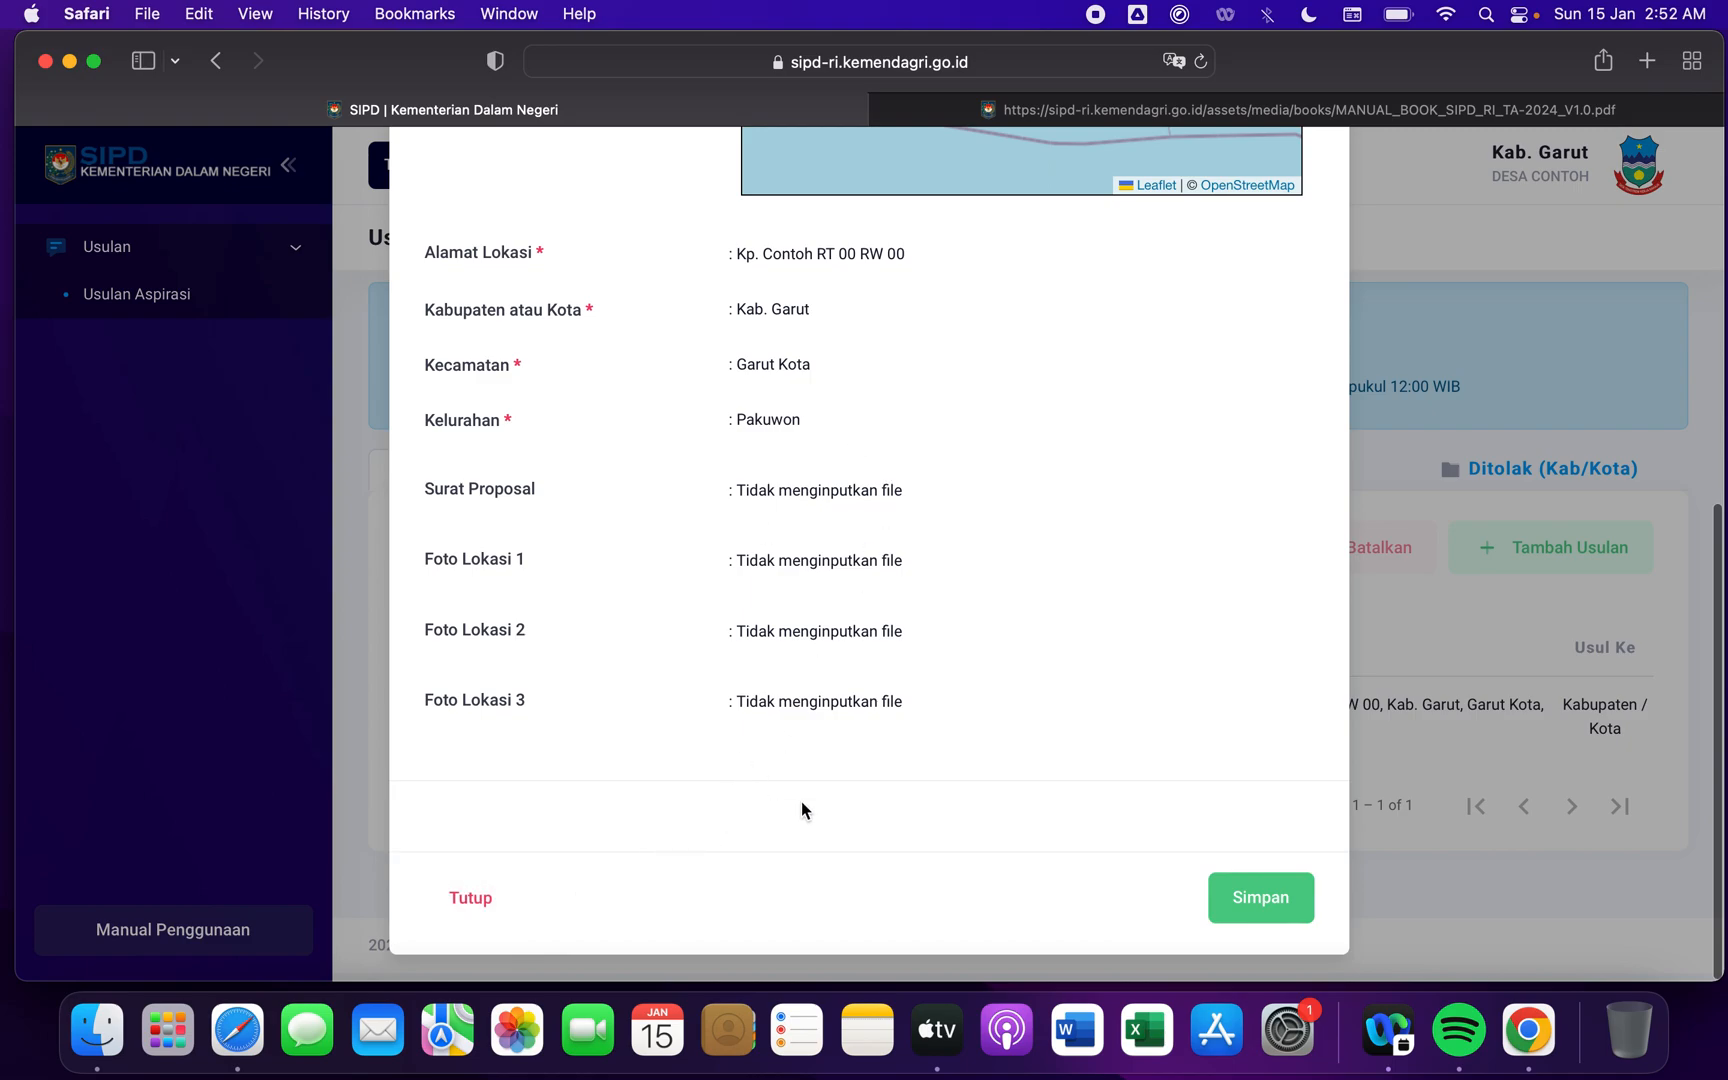
click(472, 898)
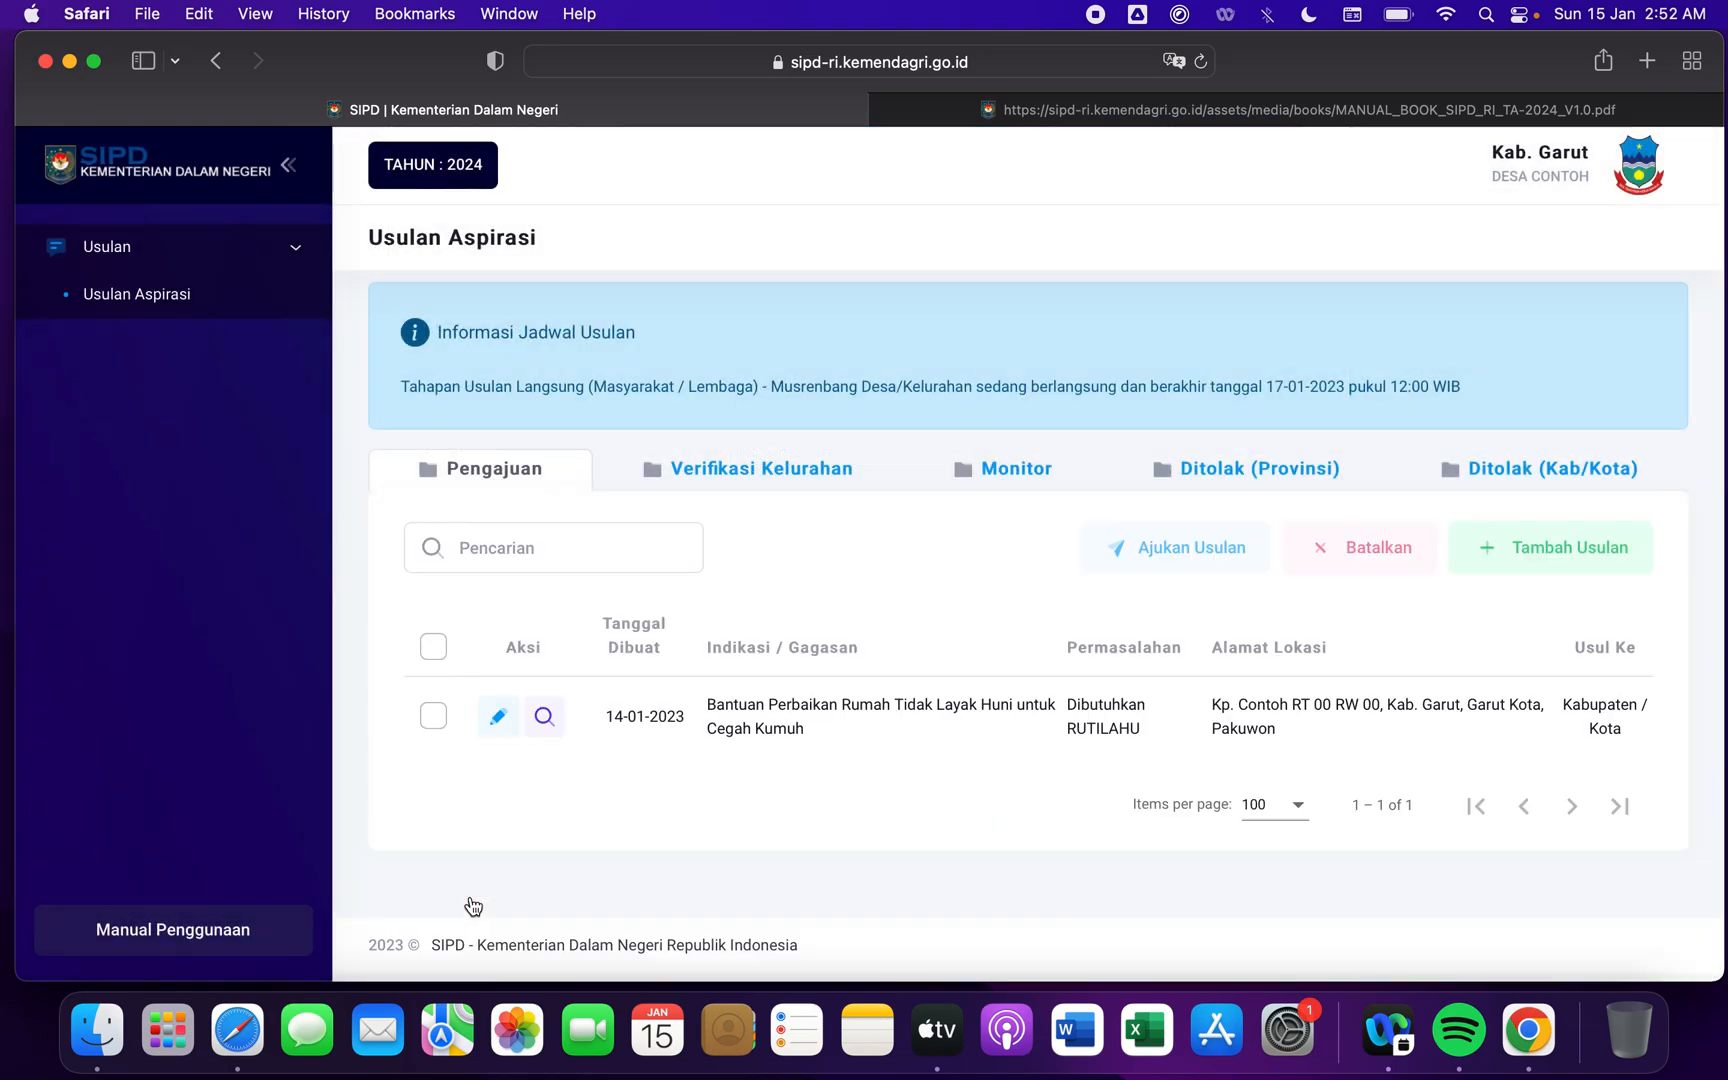
- Edit the proposal so its Permasalahan reads "Dibutuhkan RUTILAHU .", save it, and check the text in the Pengajuan list
click(500, 724)
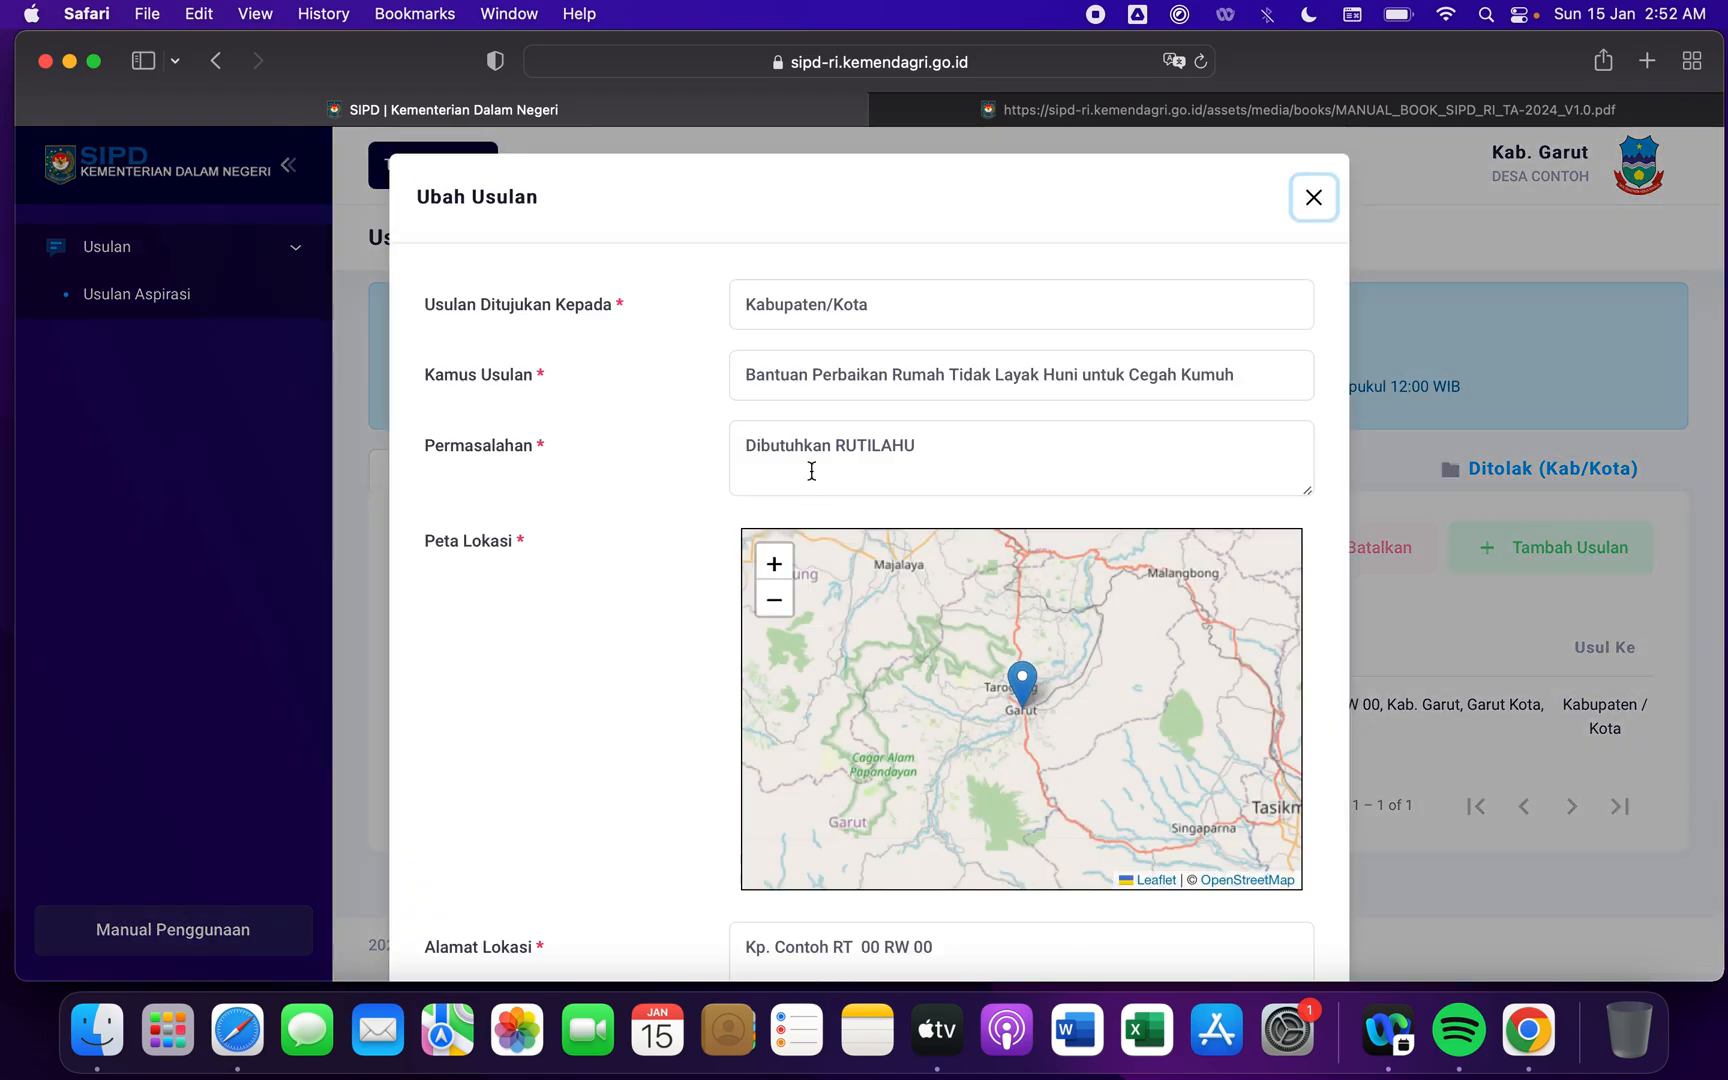
click(909, 430)
text(.....)
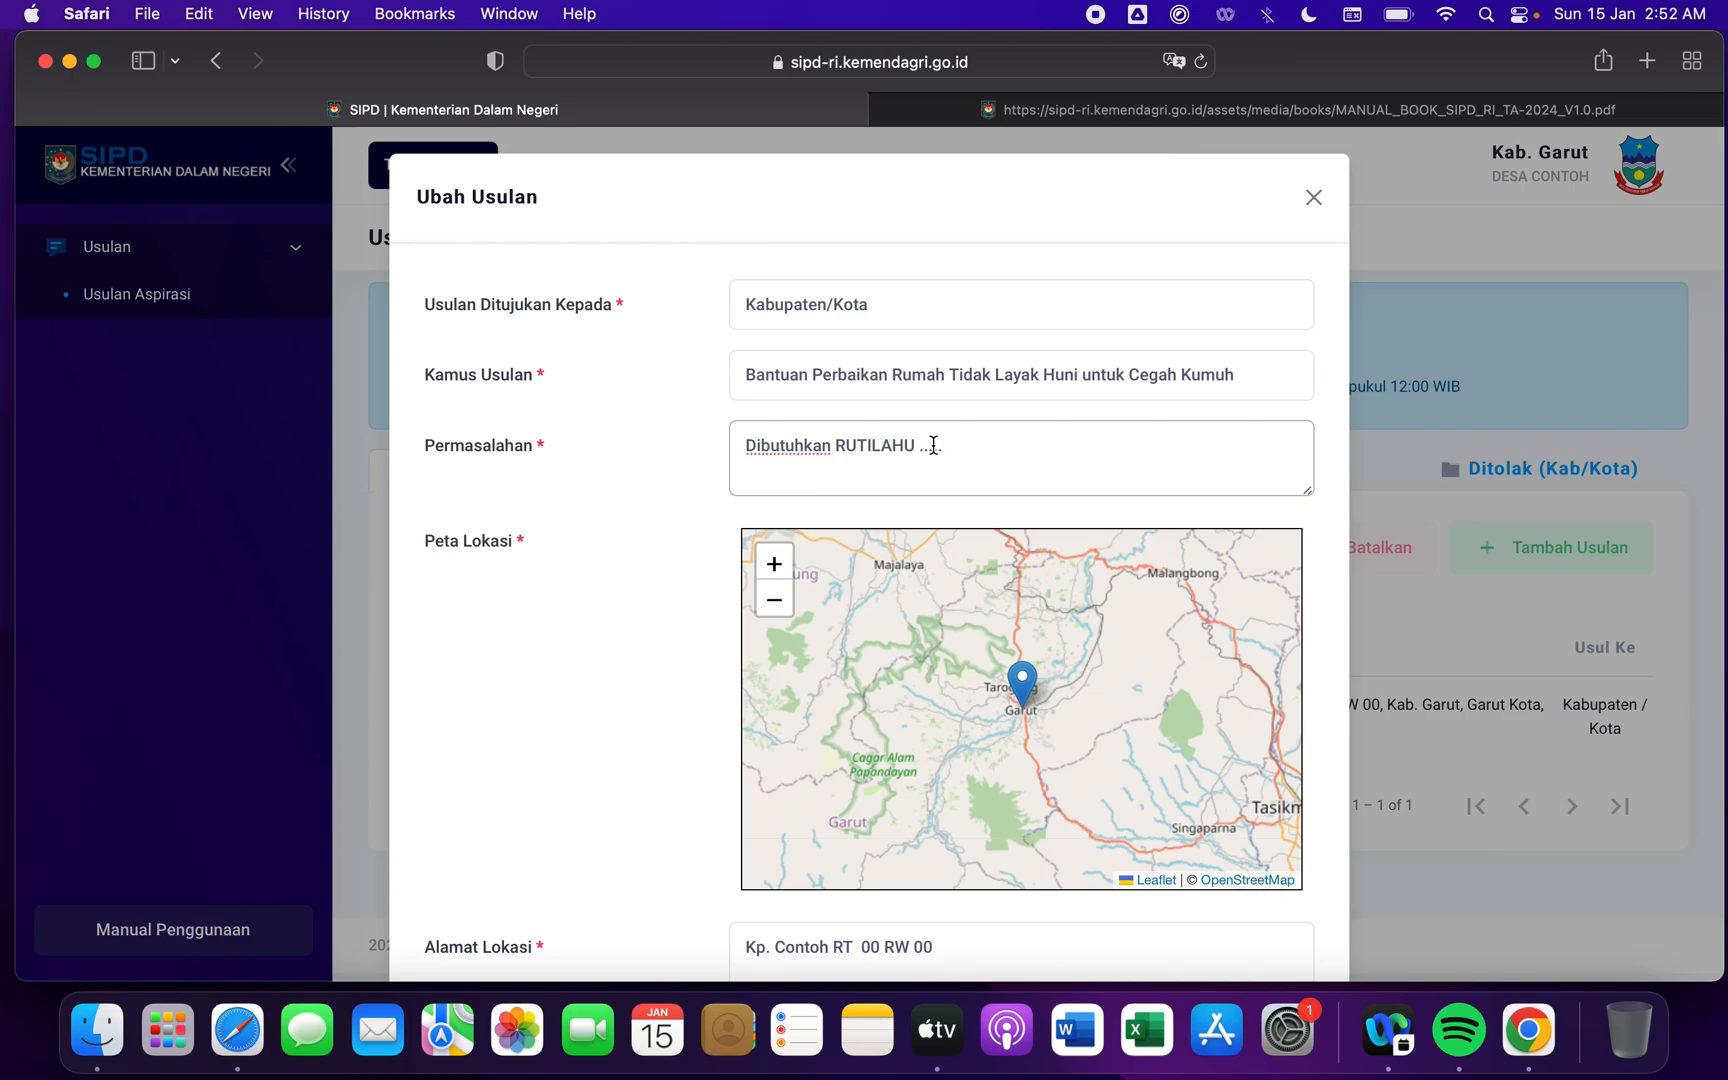
key(BackSpace)
key(BackSpace)
key(BackSpace)
scroll(585, 540, down, 3)
scroll(585, 540, down, 10)
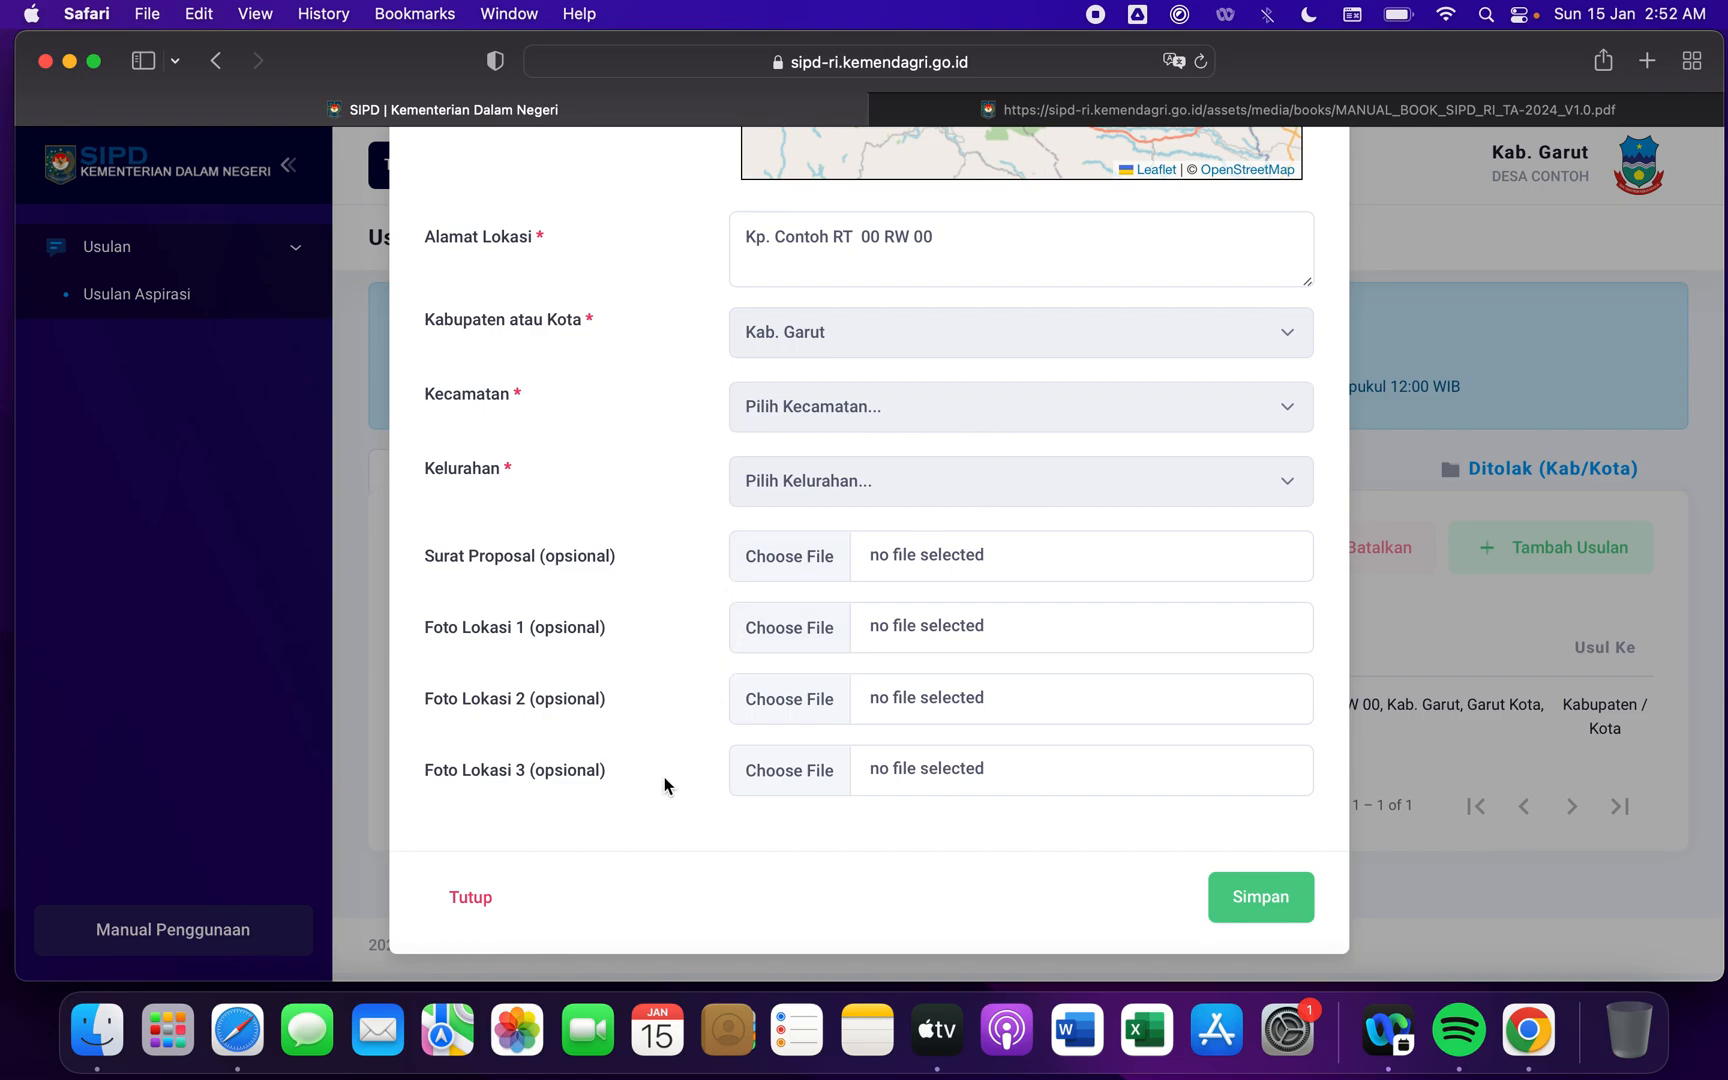
click(1262, 910)
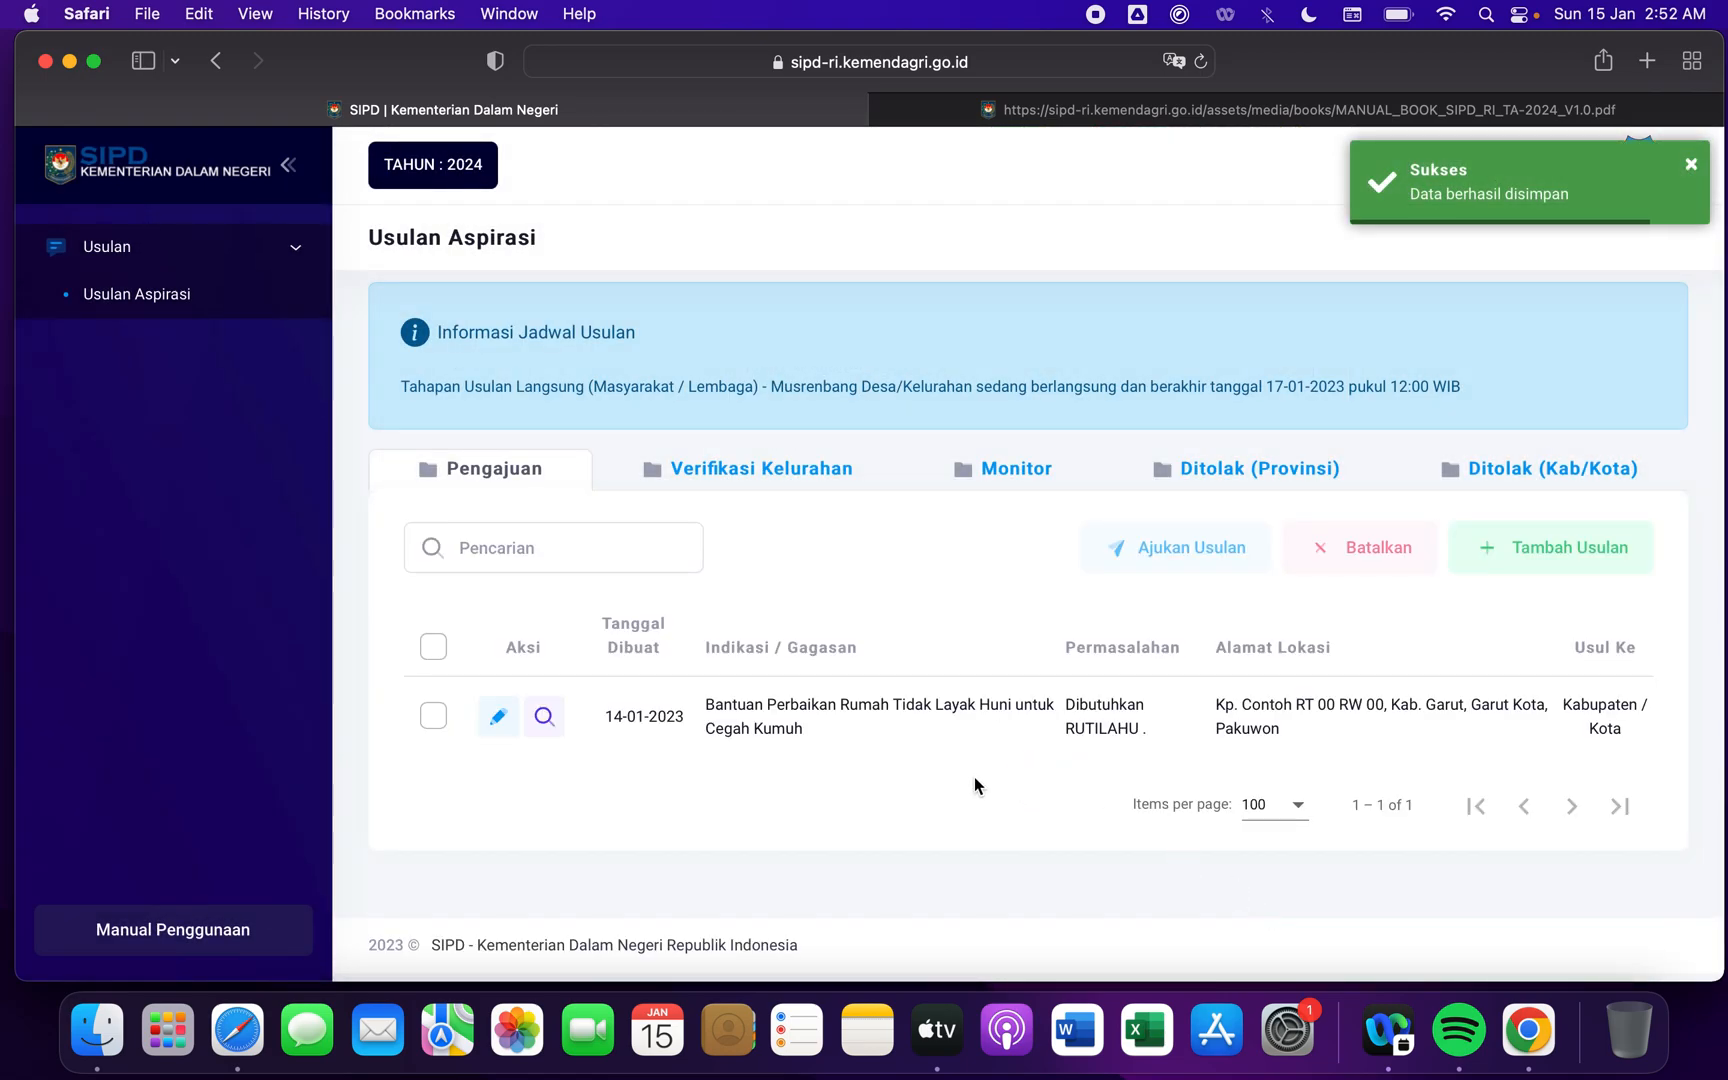
triple_click(1146, 733)
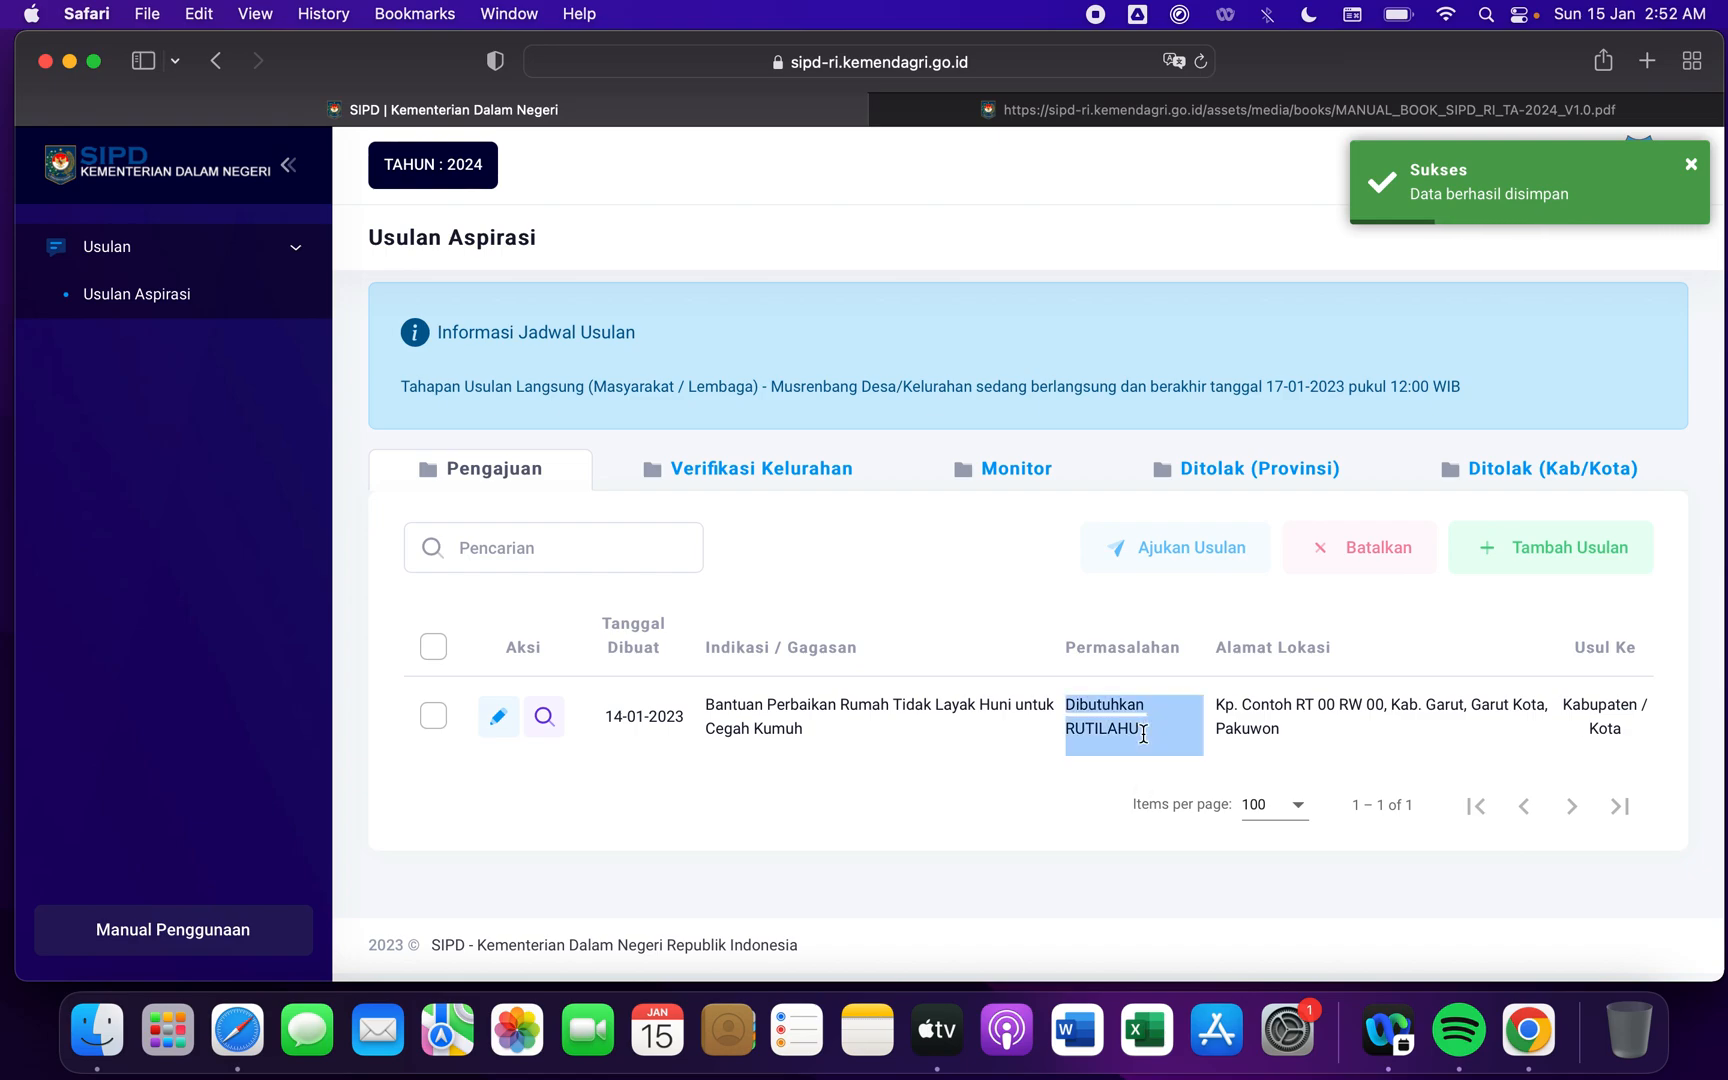
click(1015, 837)
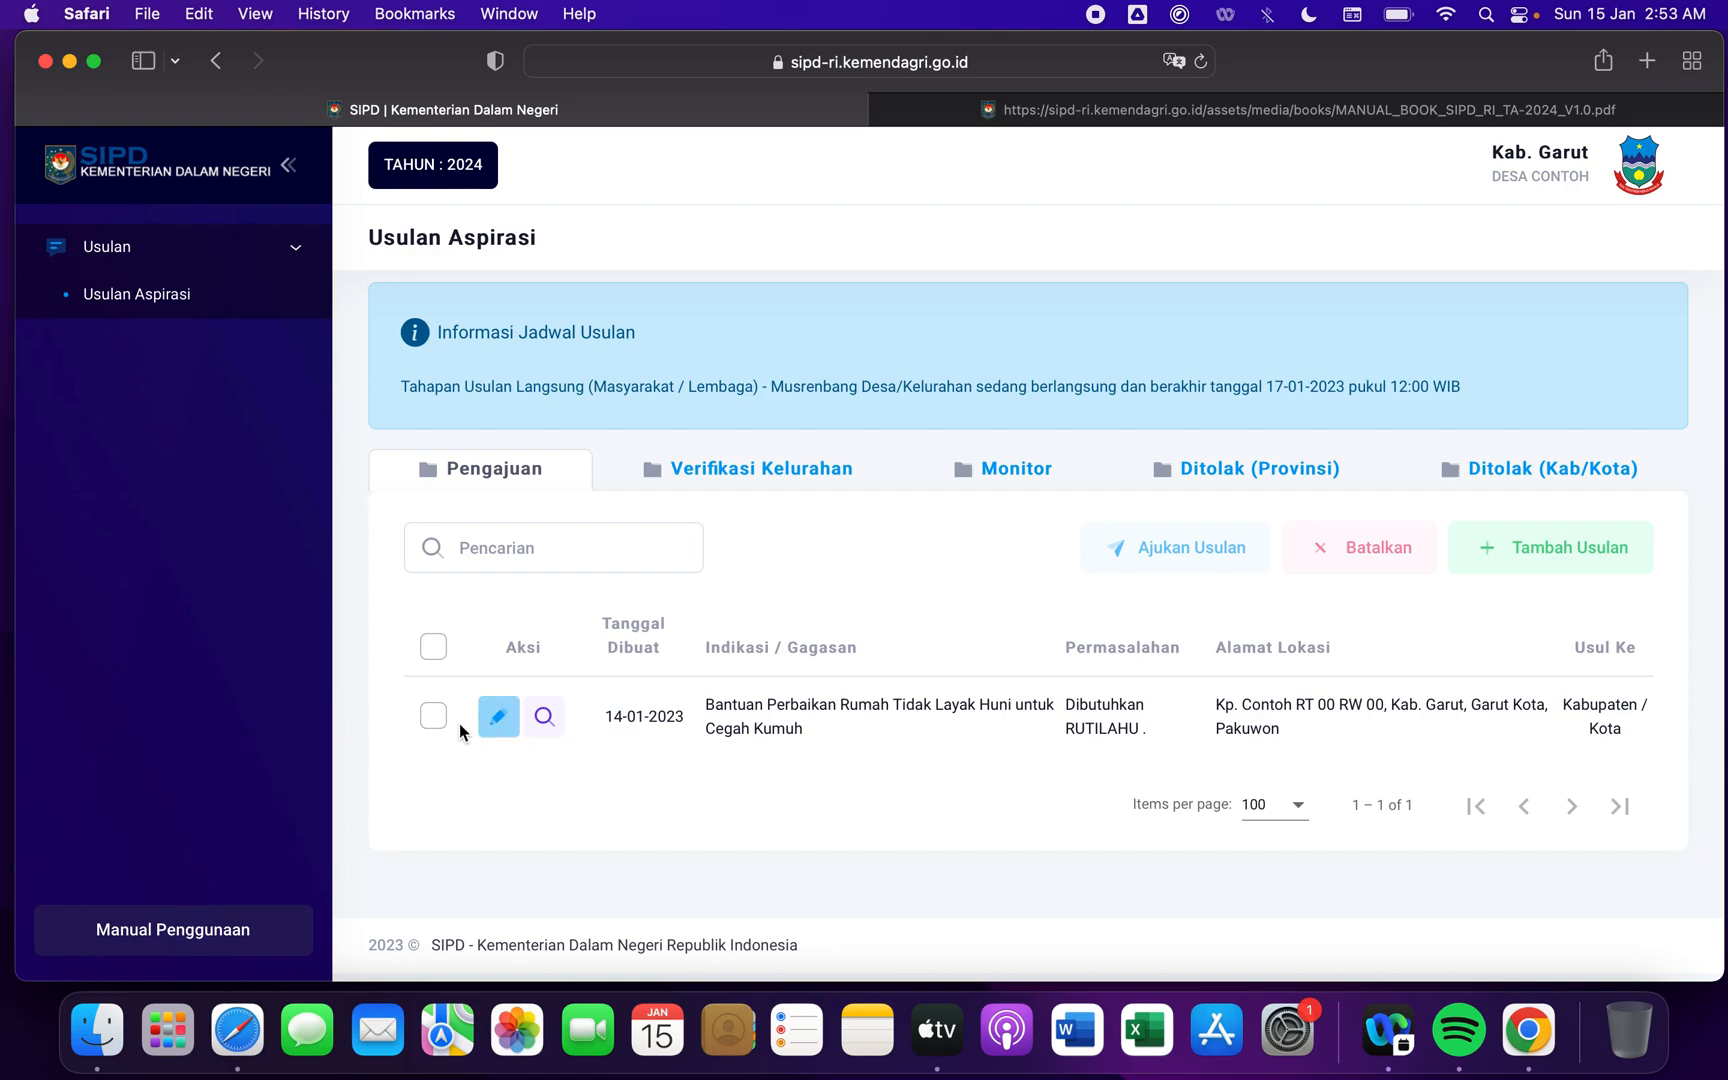
- Examine the unsubmitted house-repair proposal's entry in the Monitor list across all its columns, including its Status
click(433, 716)
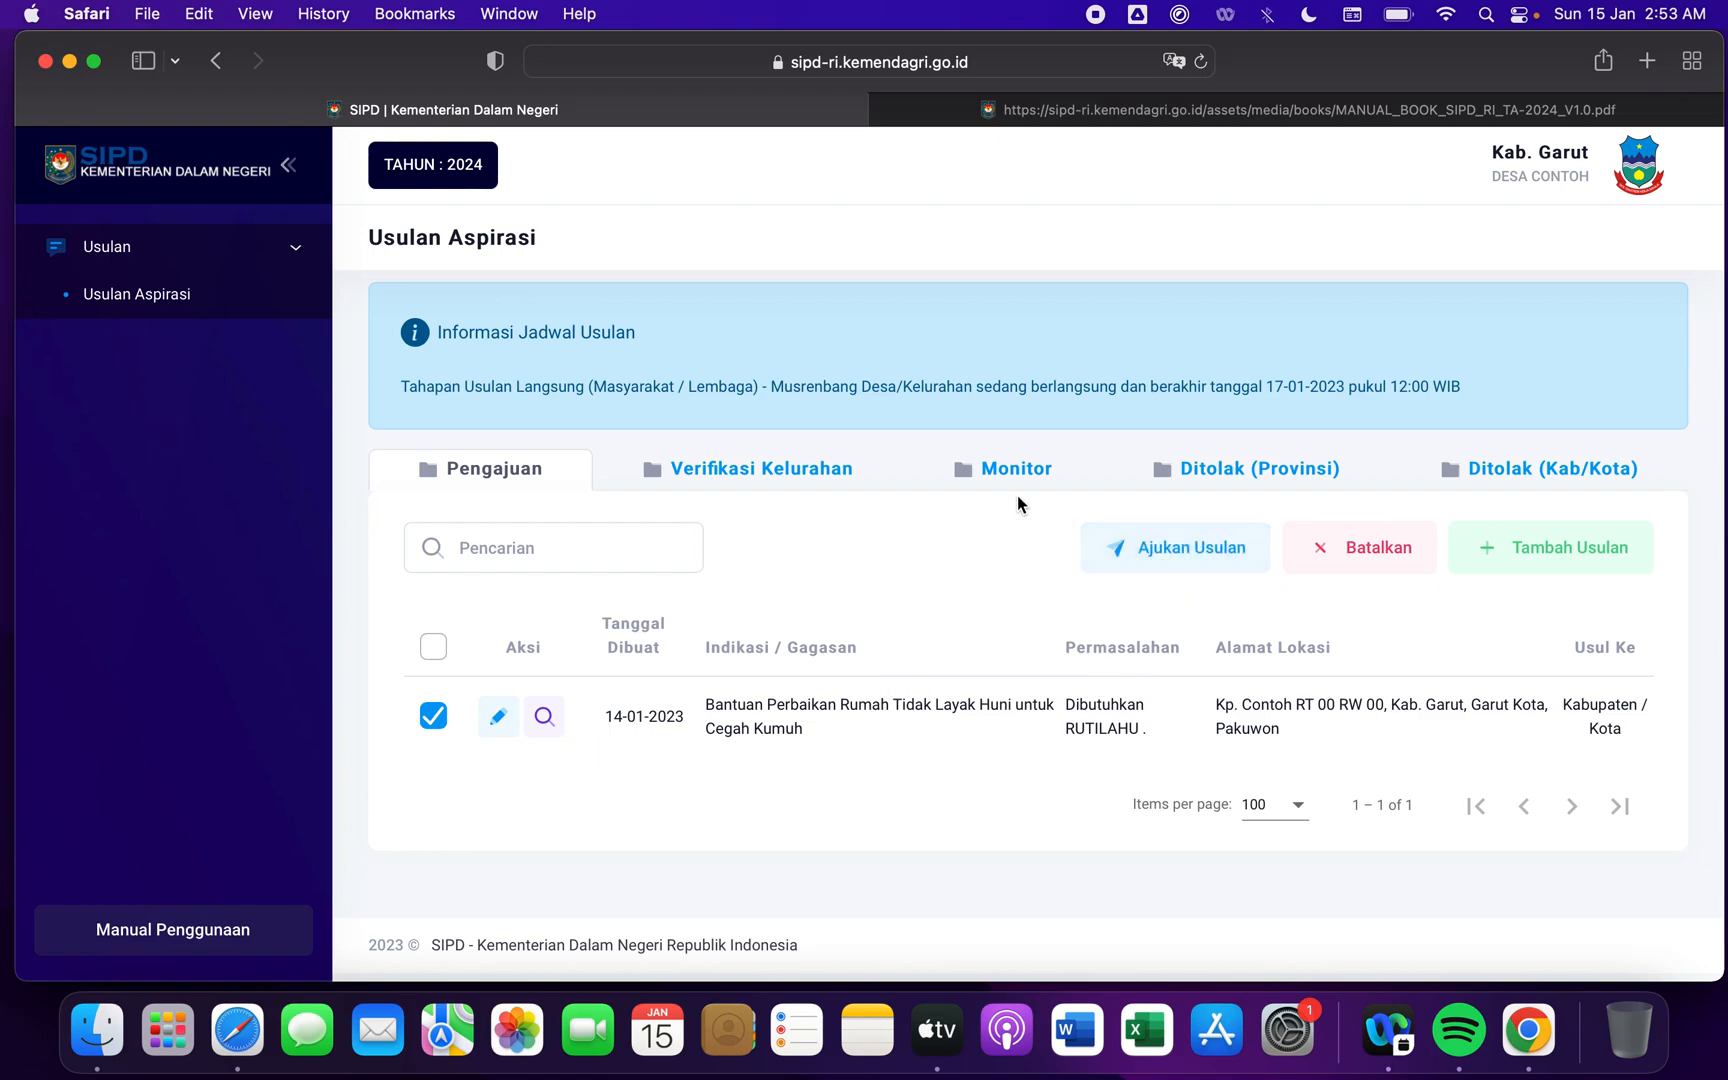
click(1024, 470)
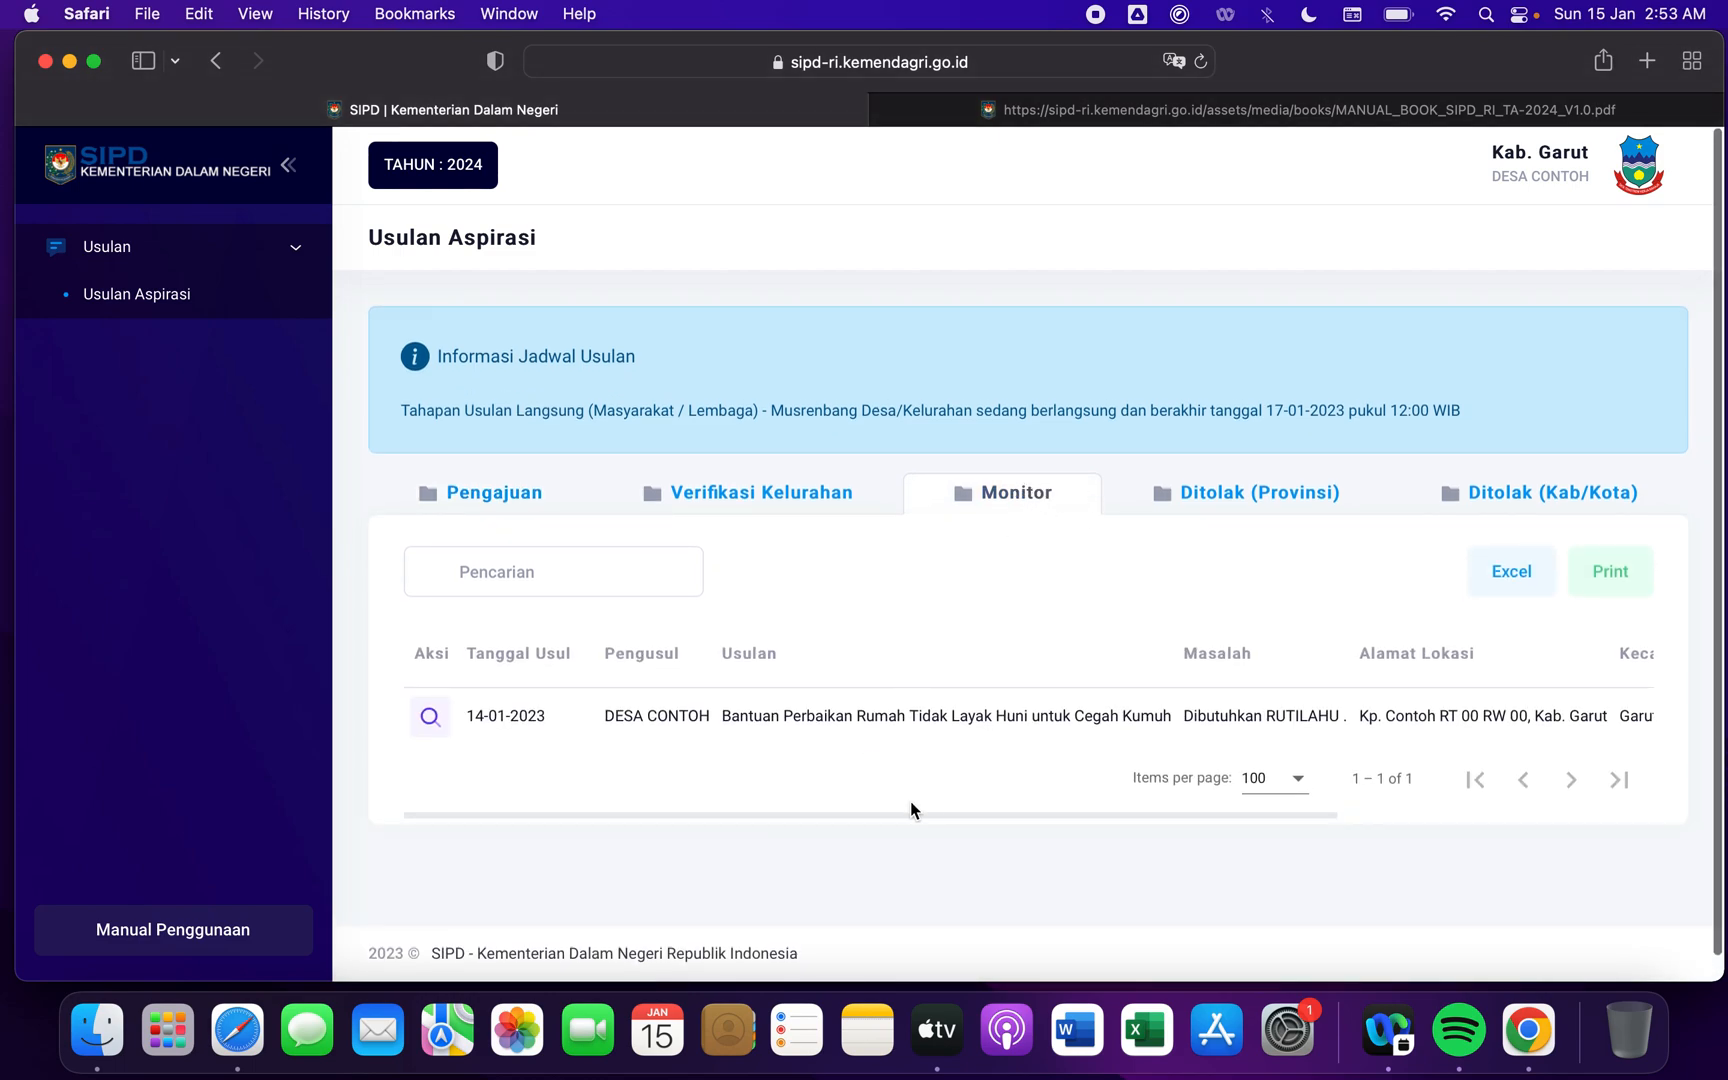
scroll(947, 797, right, 3)
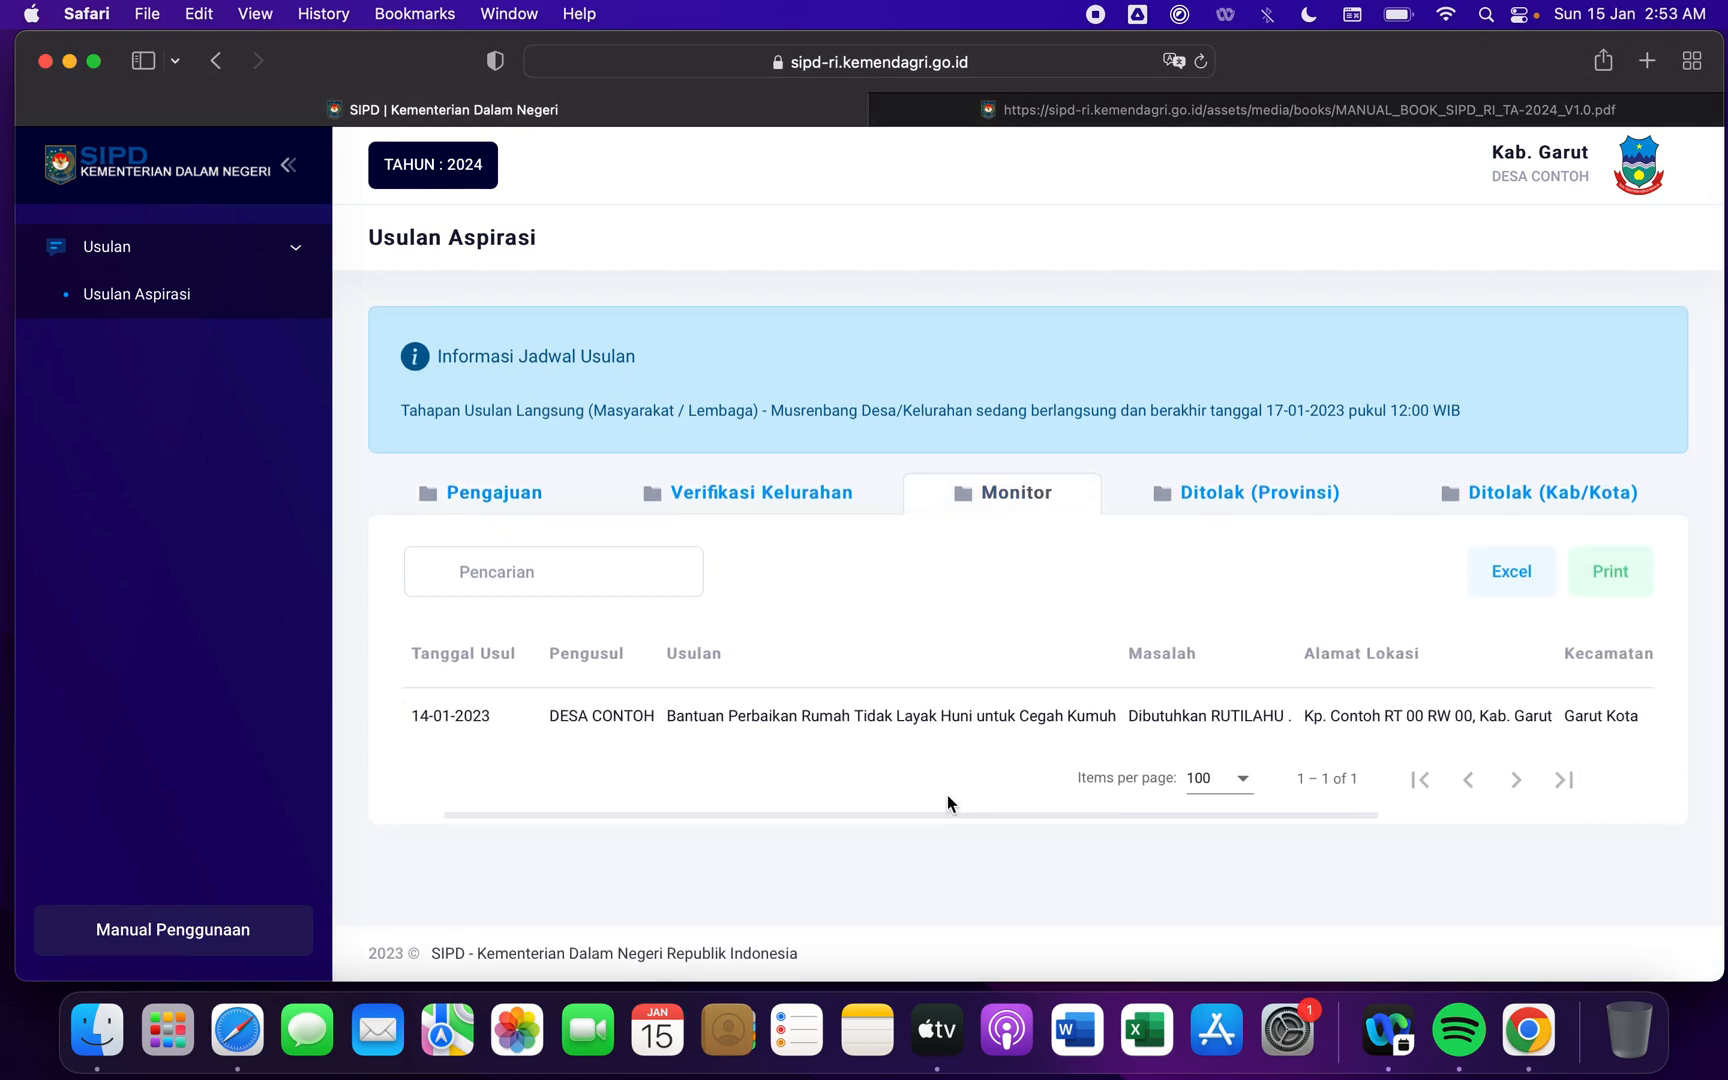
scroll(947, 796, left, 2)
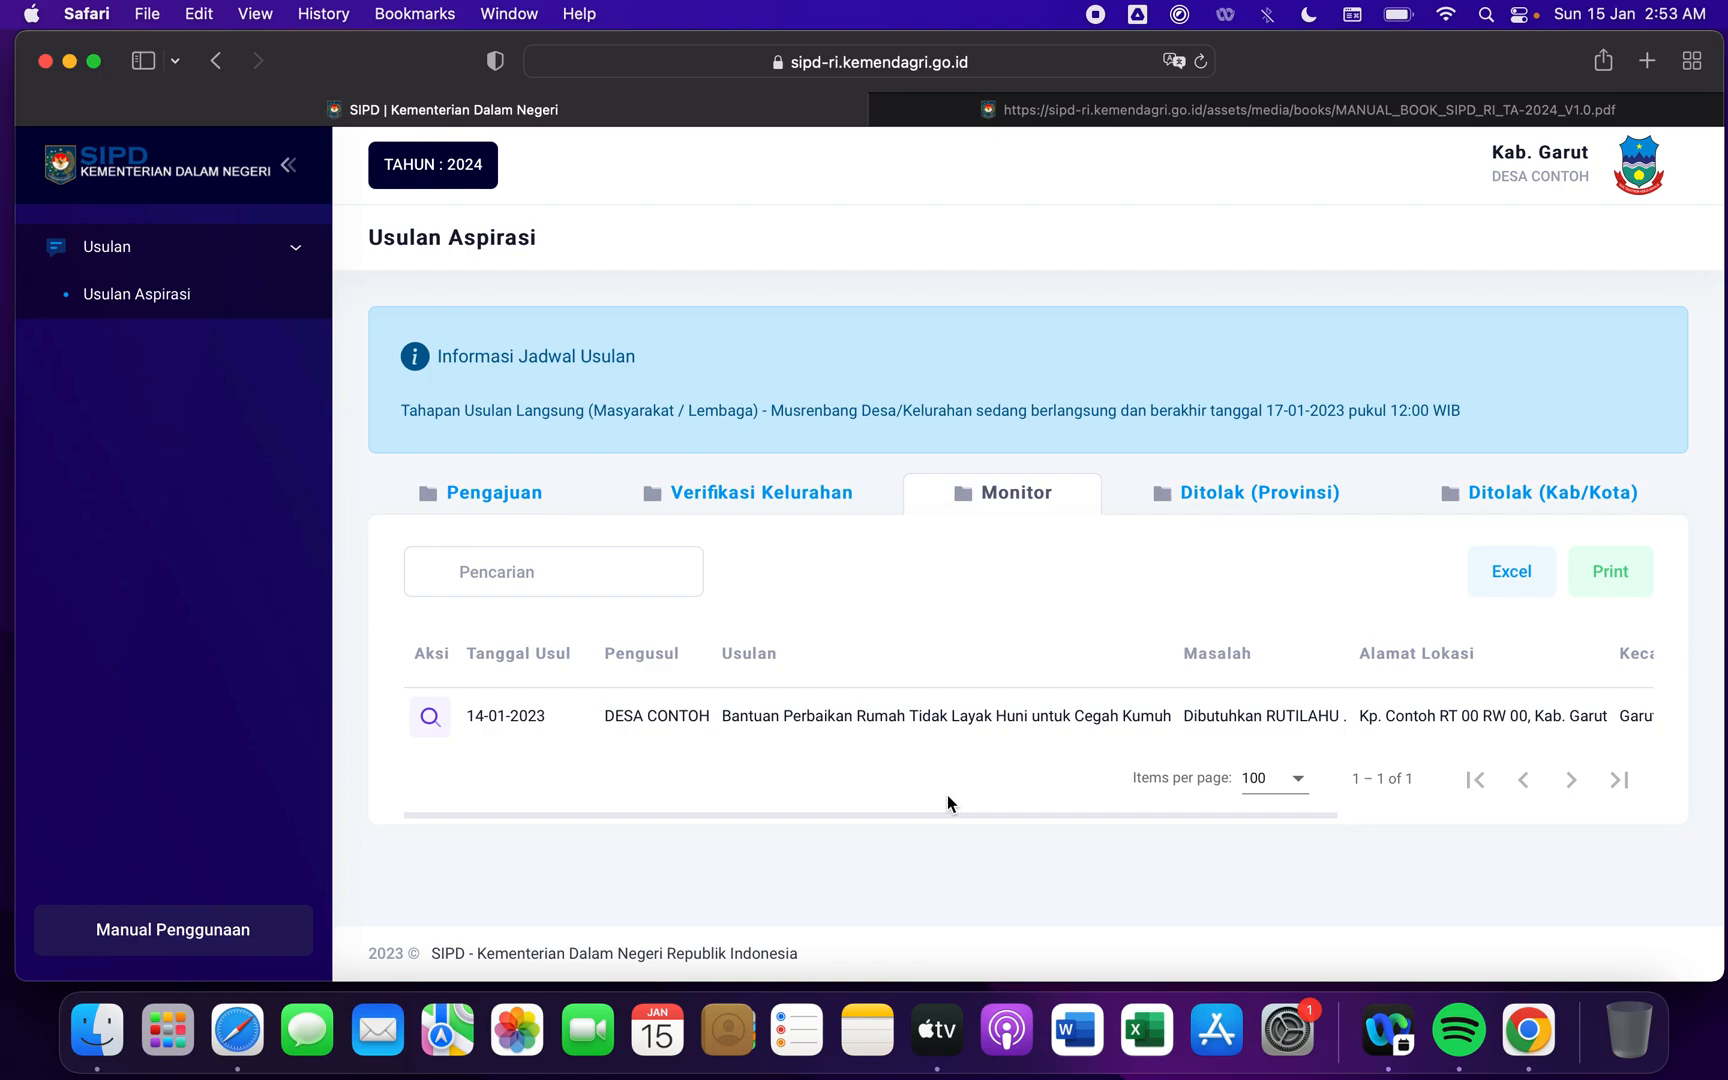
scroll(946, 800, right, 4)
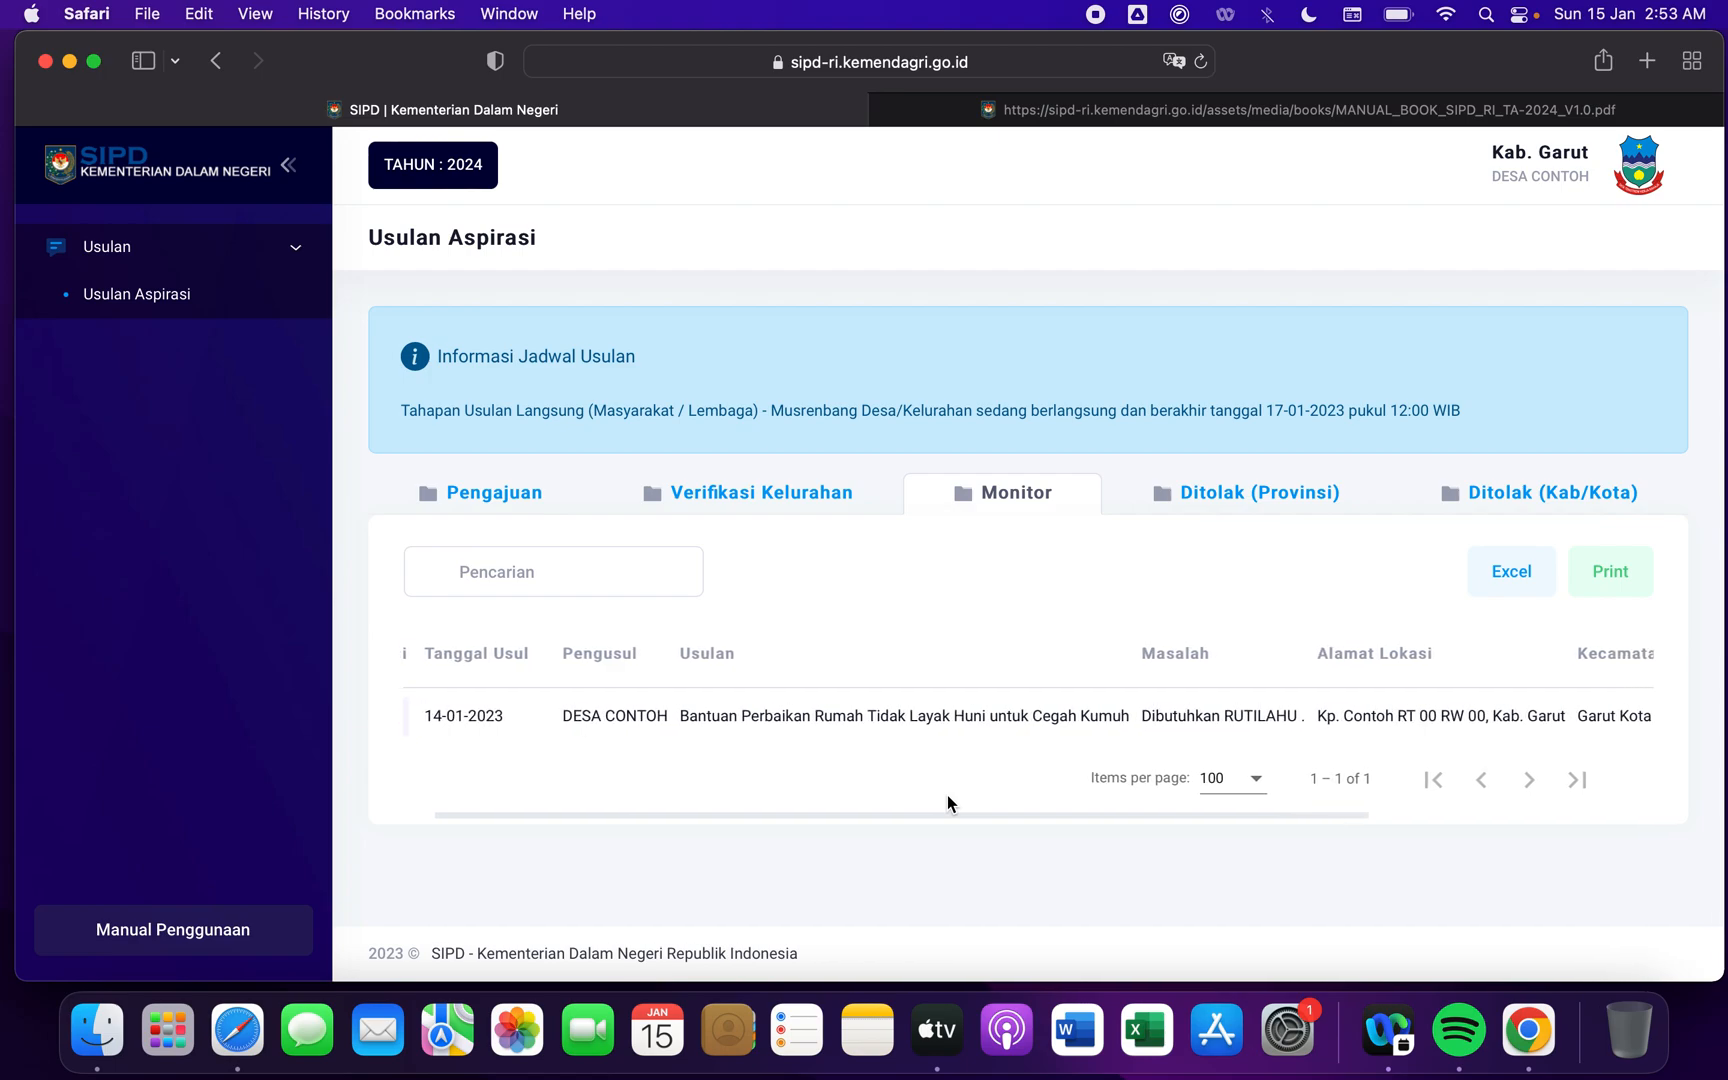
scroll(946, 796, right, 5)
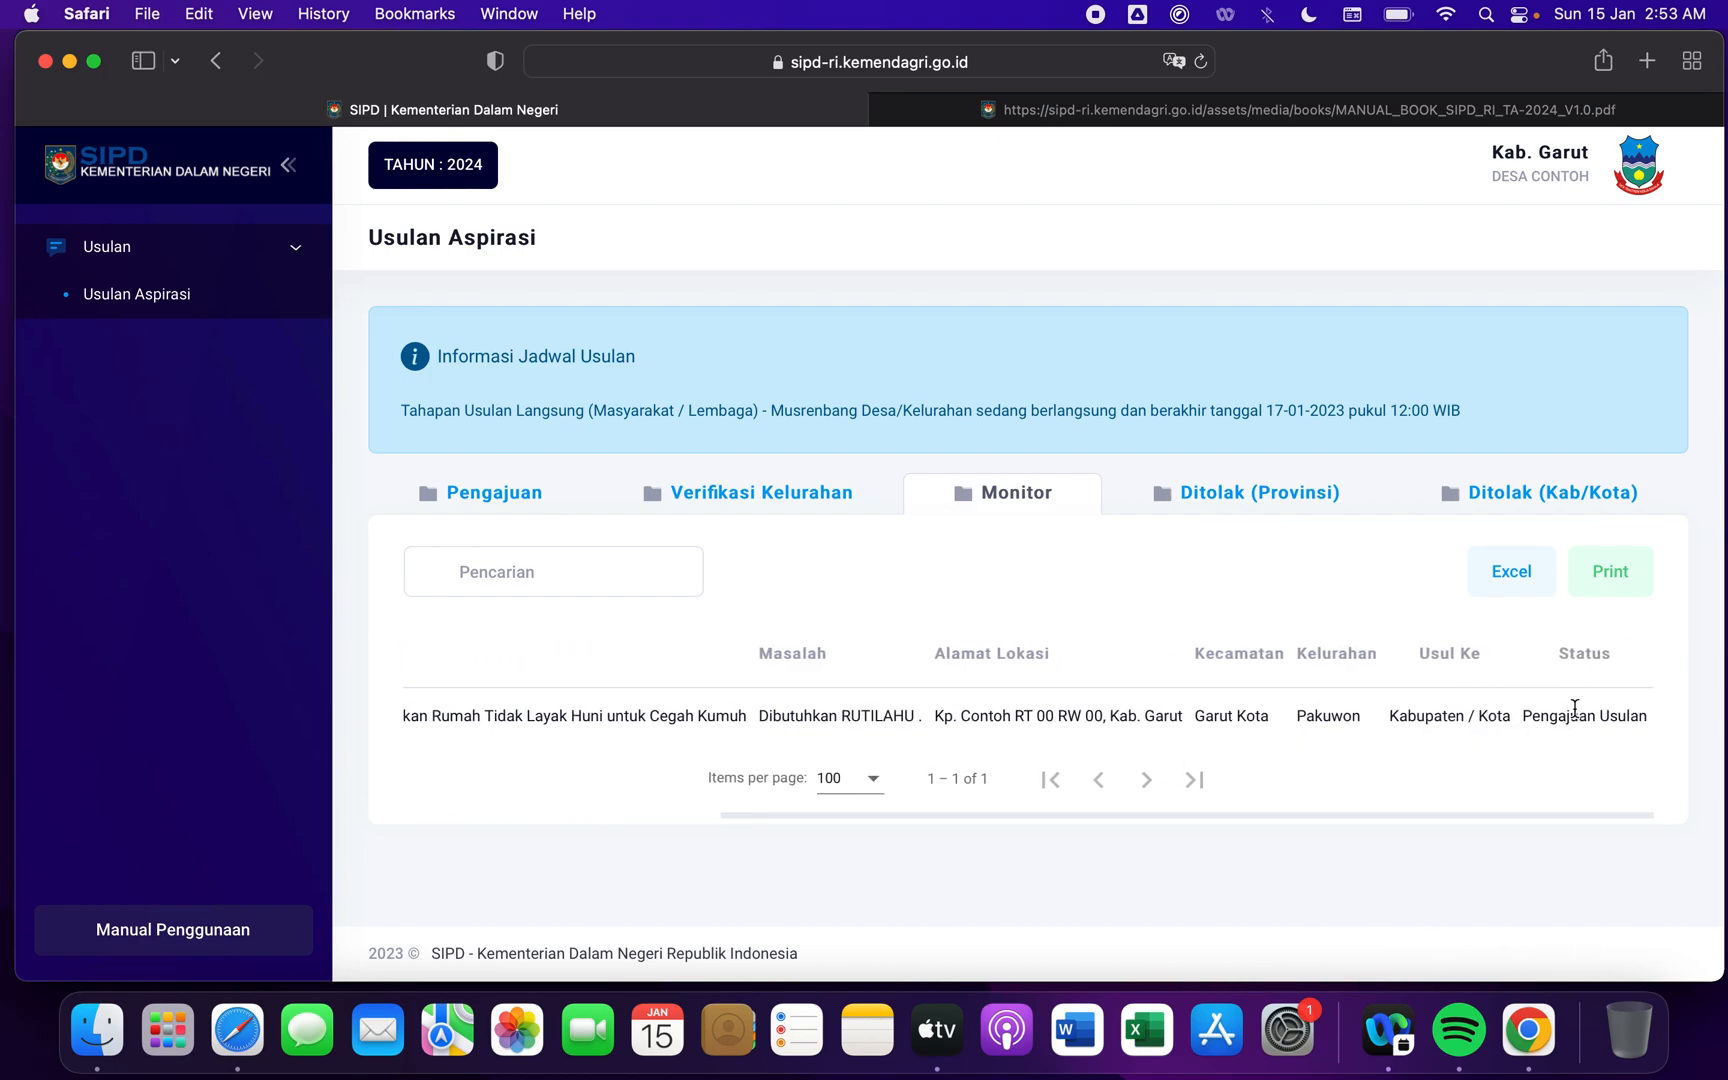
double_click(1588, 654)
scroll(1287, 742, left, 5)
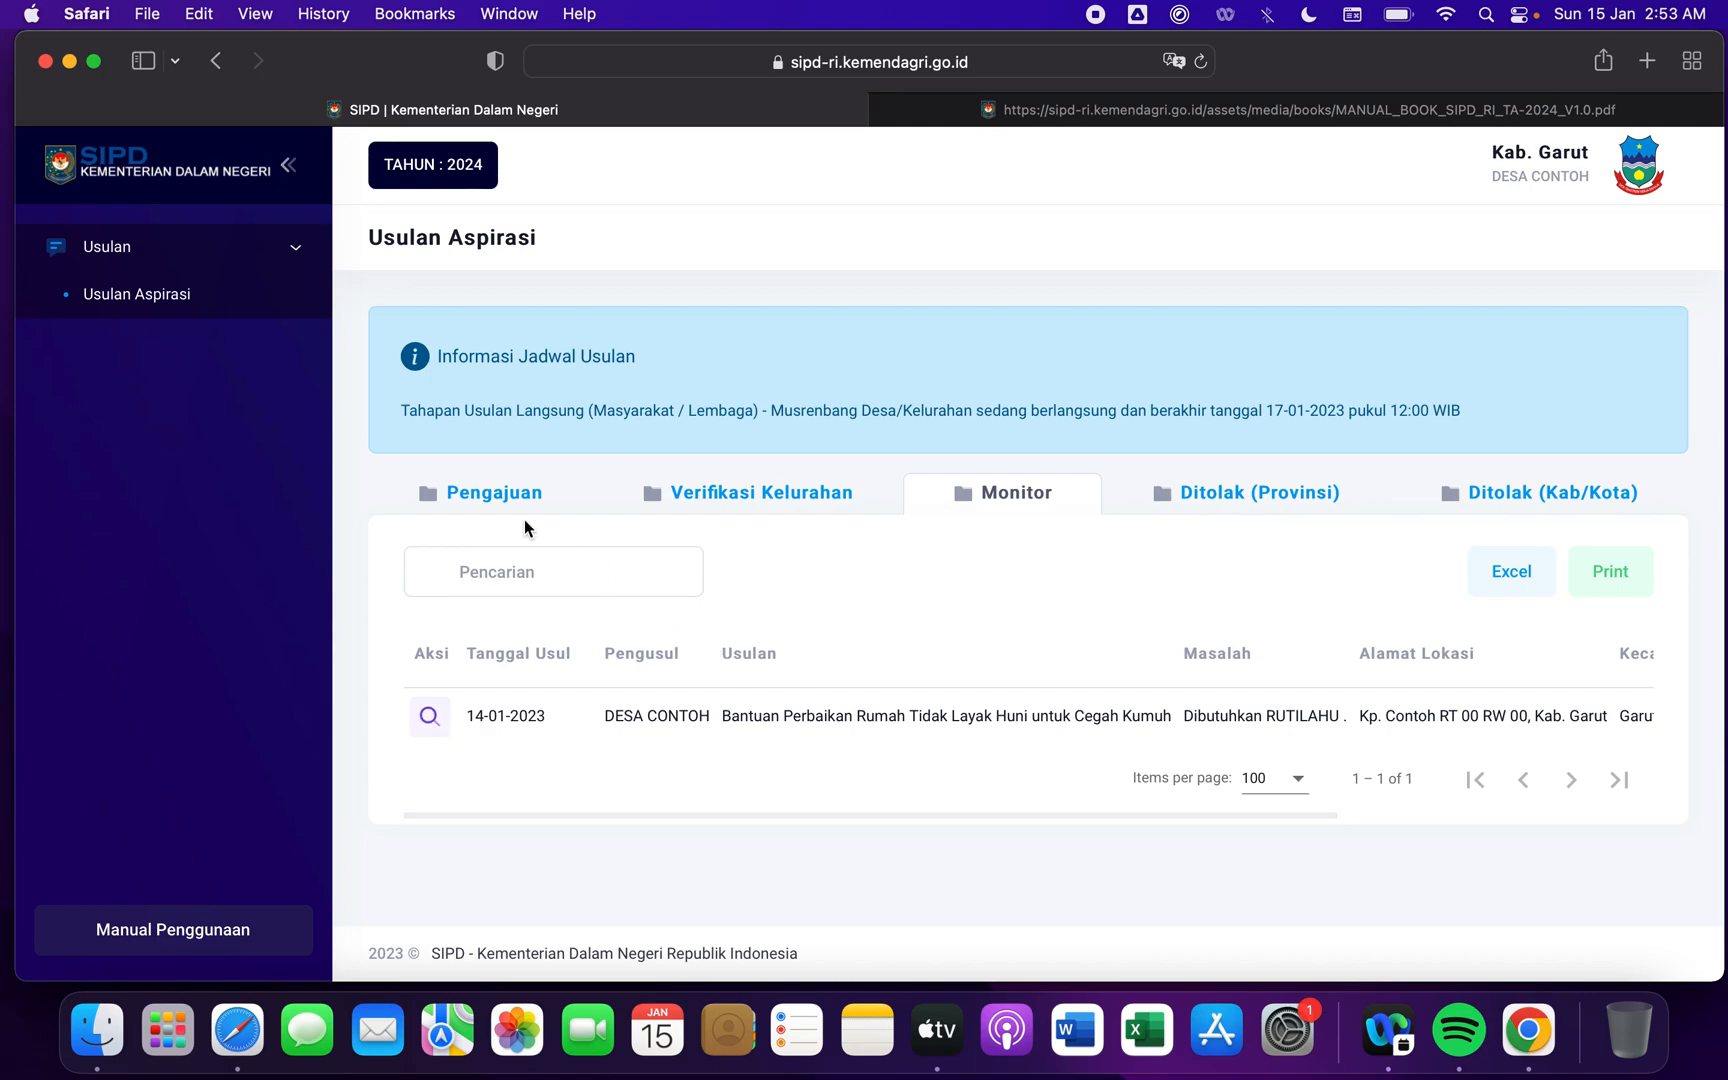
- Select the house-repair proposal in the Pengajuan list and submit it with Ajukan Usulan, confirming the submission
click(515, 494)
click(432, 740)
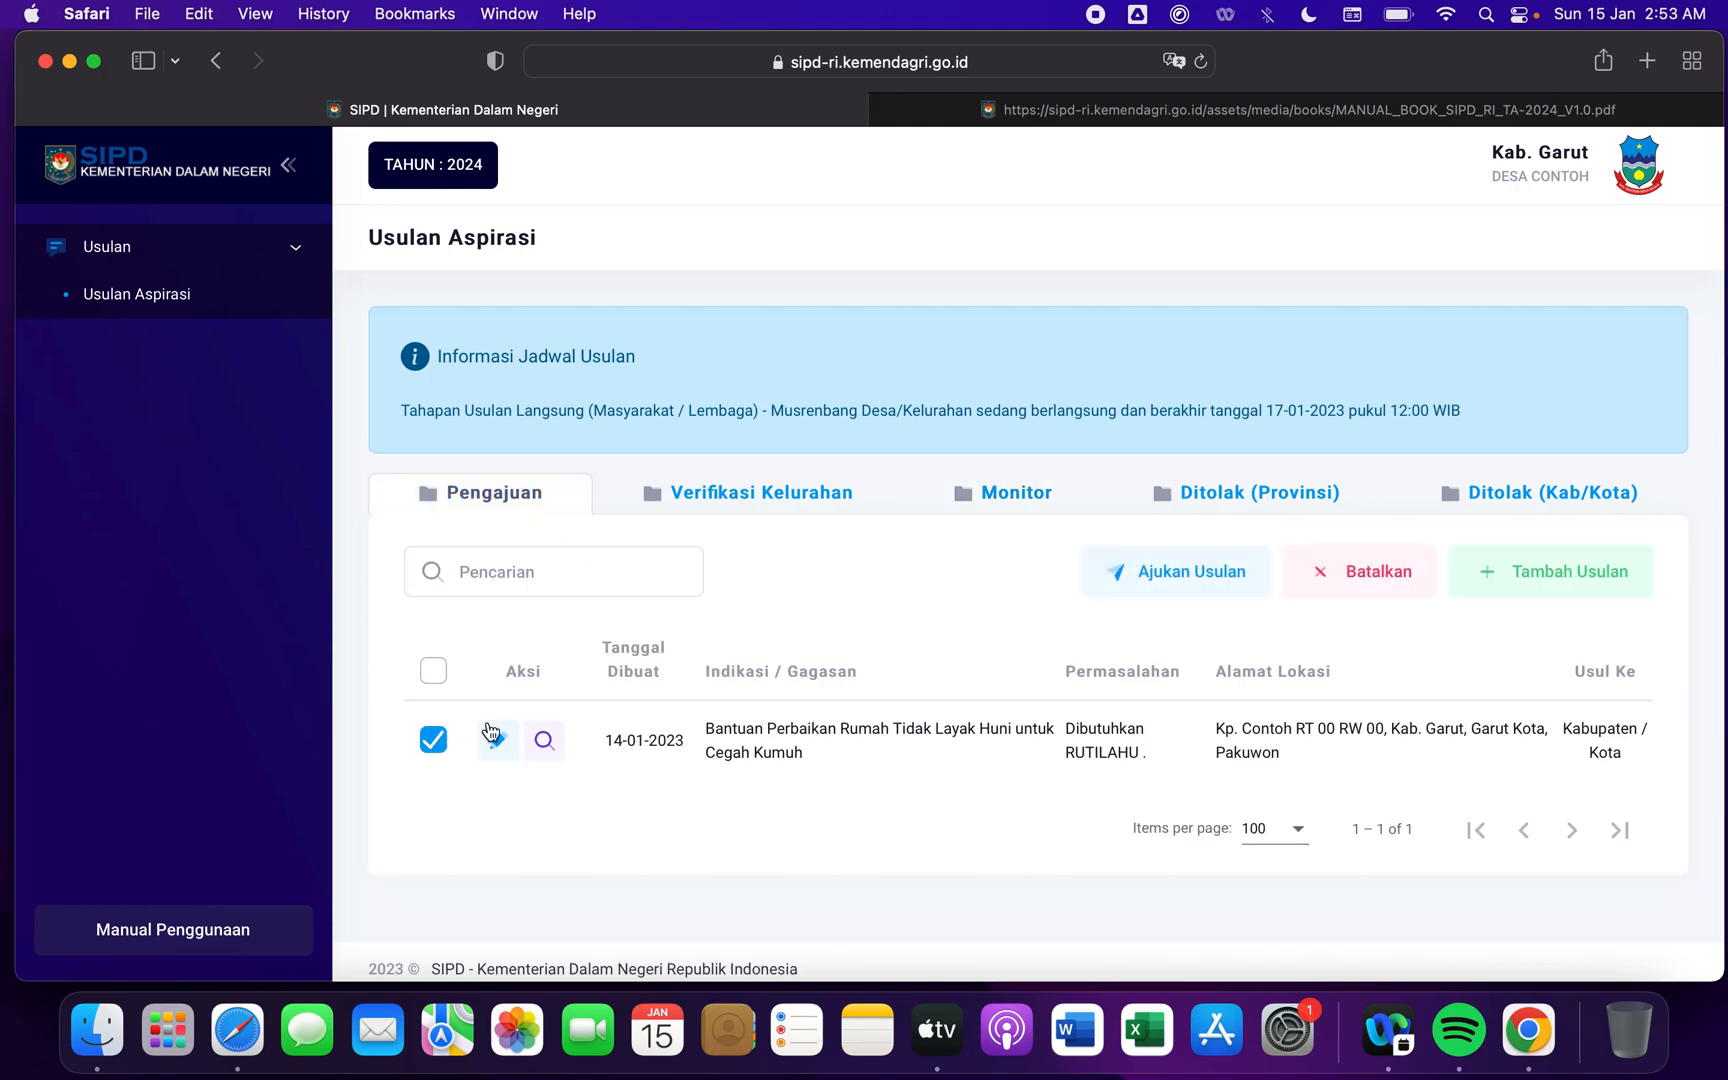
click(1222, 592)
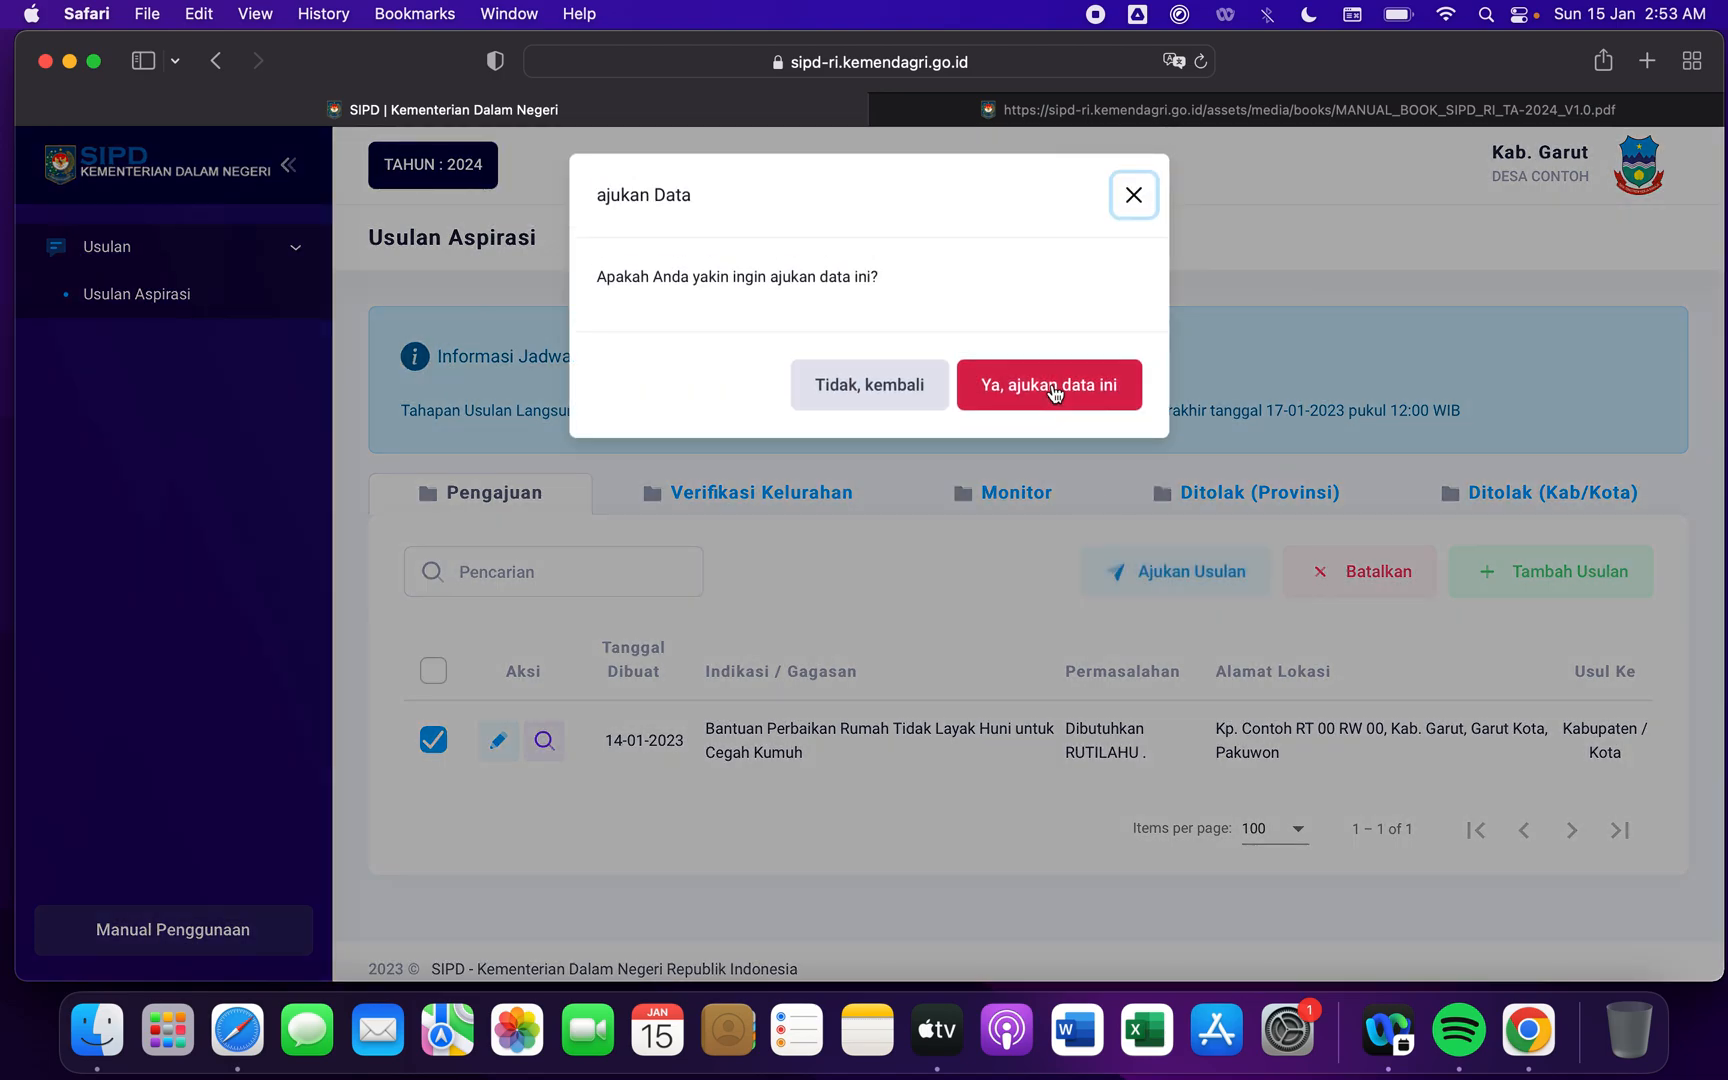
click(1053, 392)
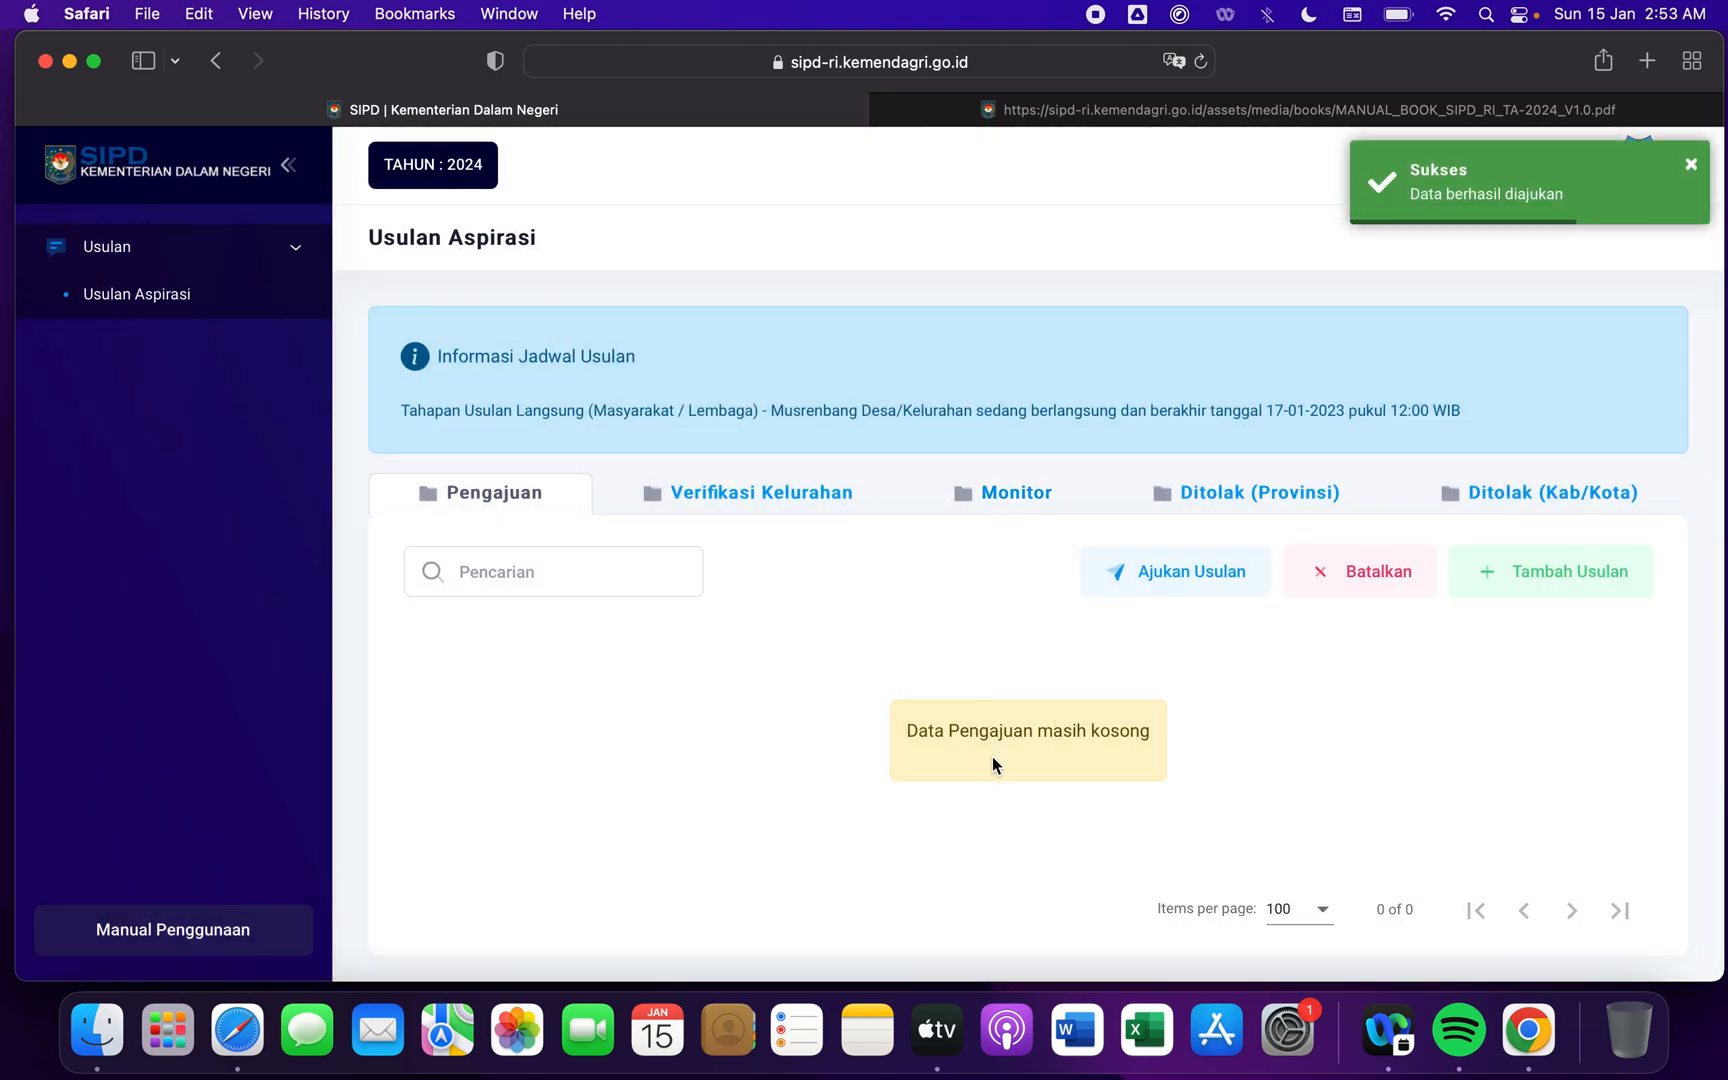
- Check the submitted proposal's Status in the Monitor list, look over the Pengajuan list, and return to the Monitor list
click(994, 488)
scroll(1214, 740, right, 5)
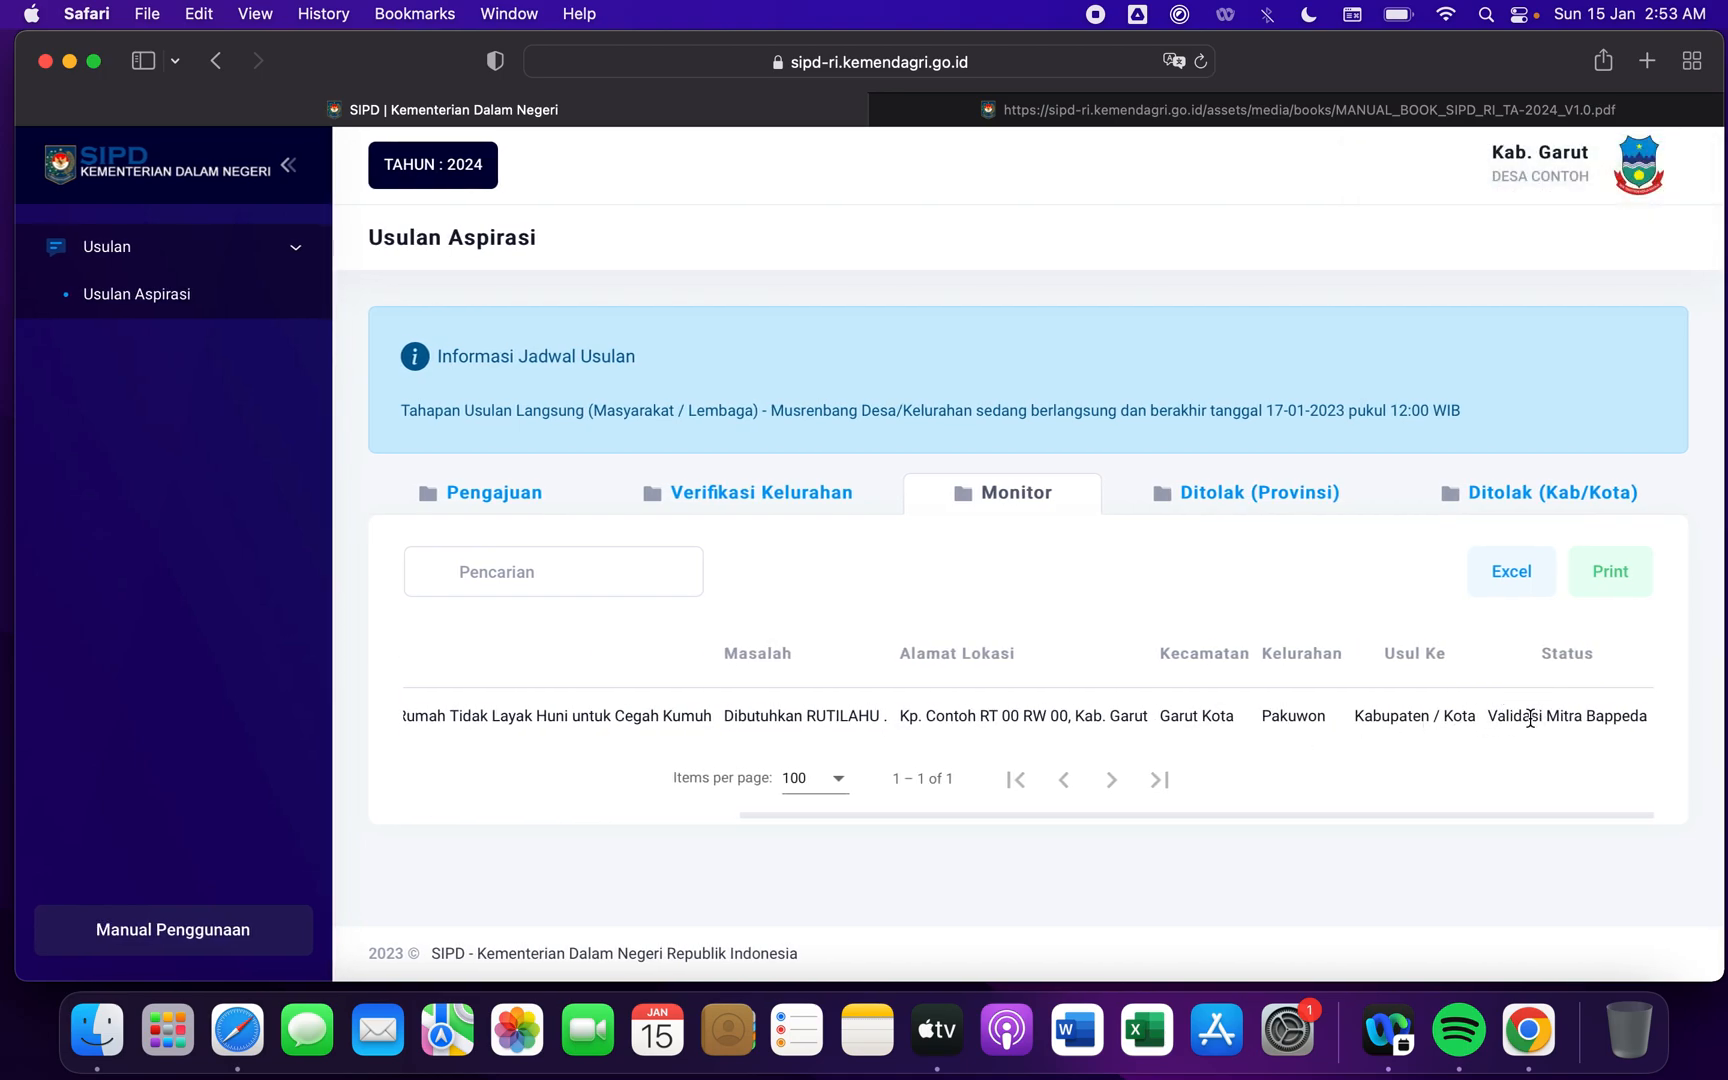
double_click(1615, 722)
click(1516, 708)
click(510, 508)
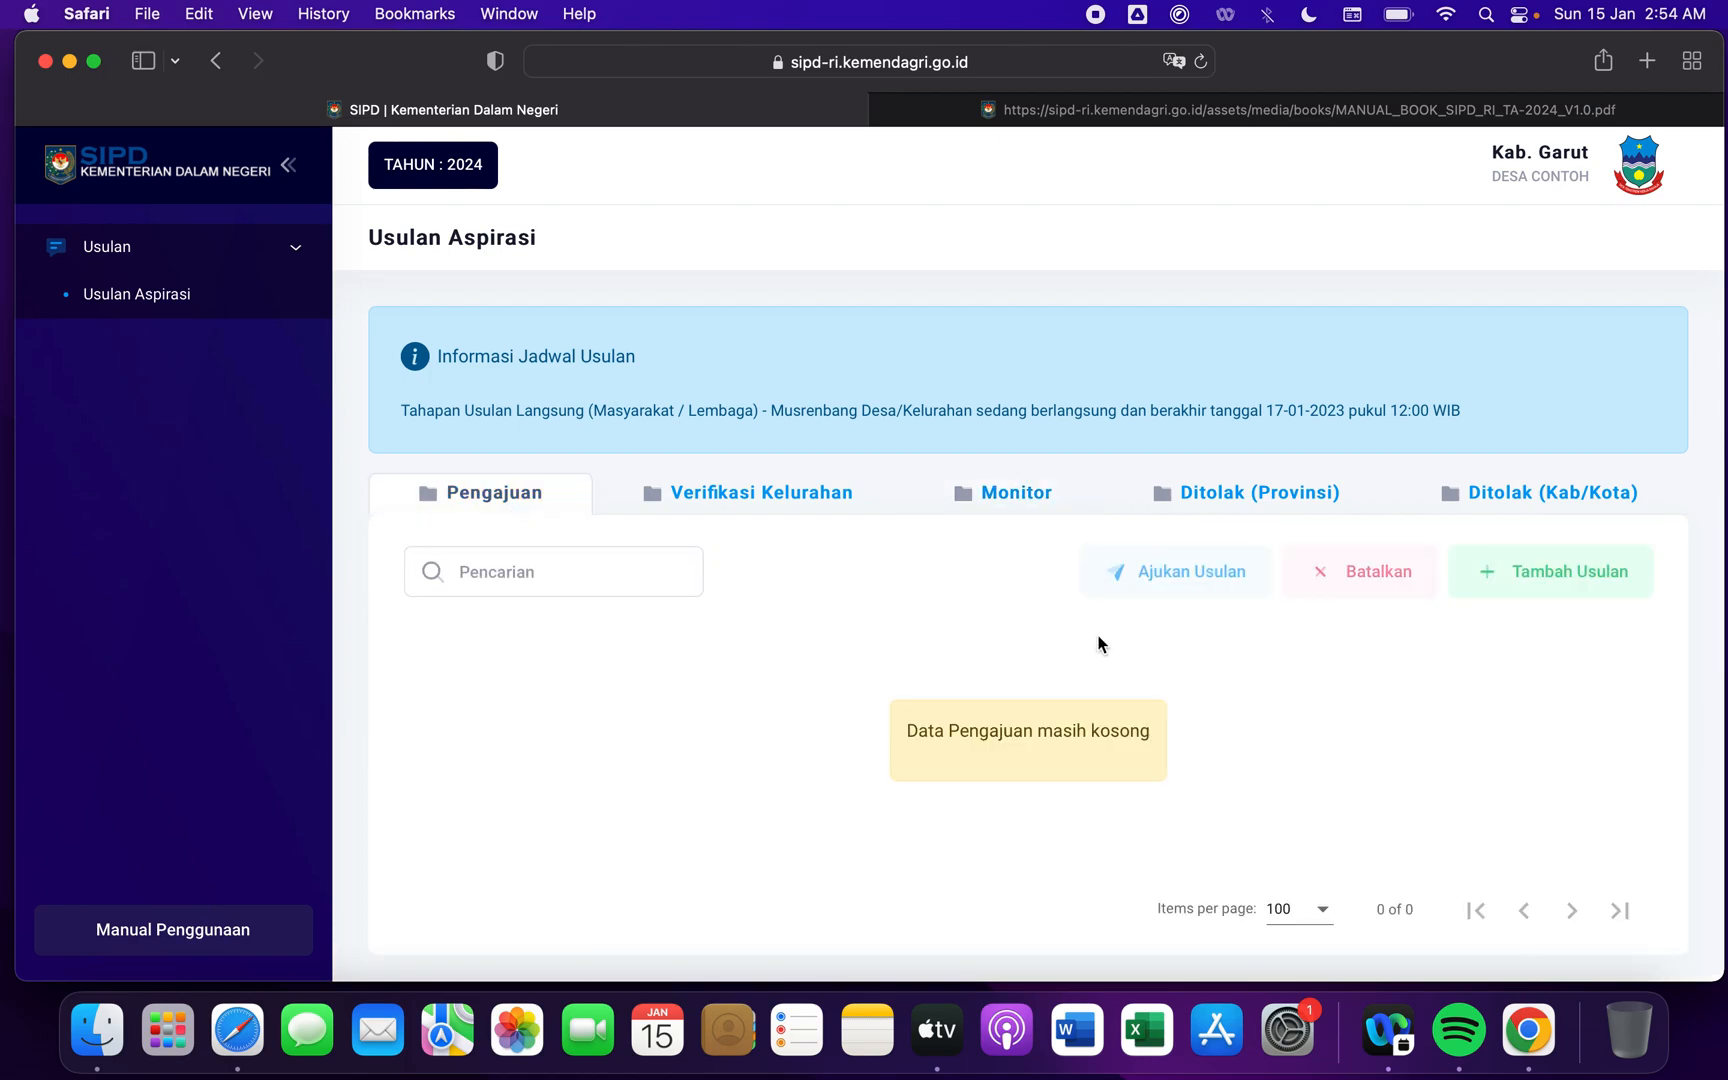
click(1004, 500)
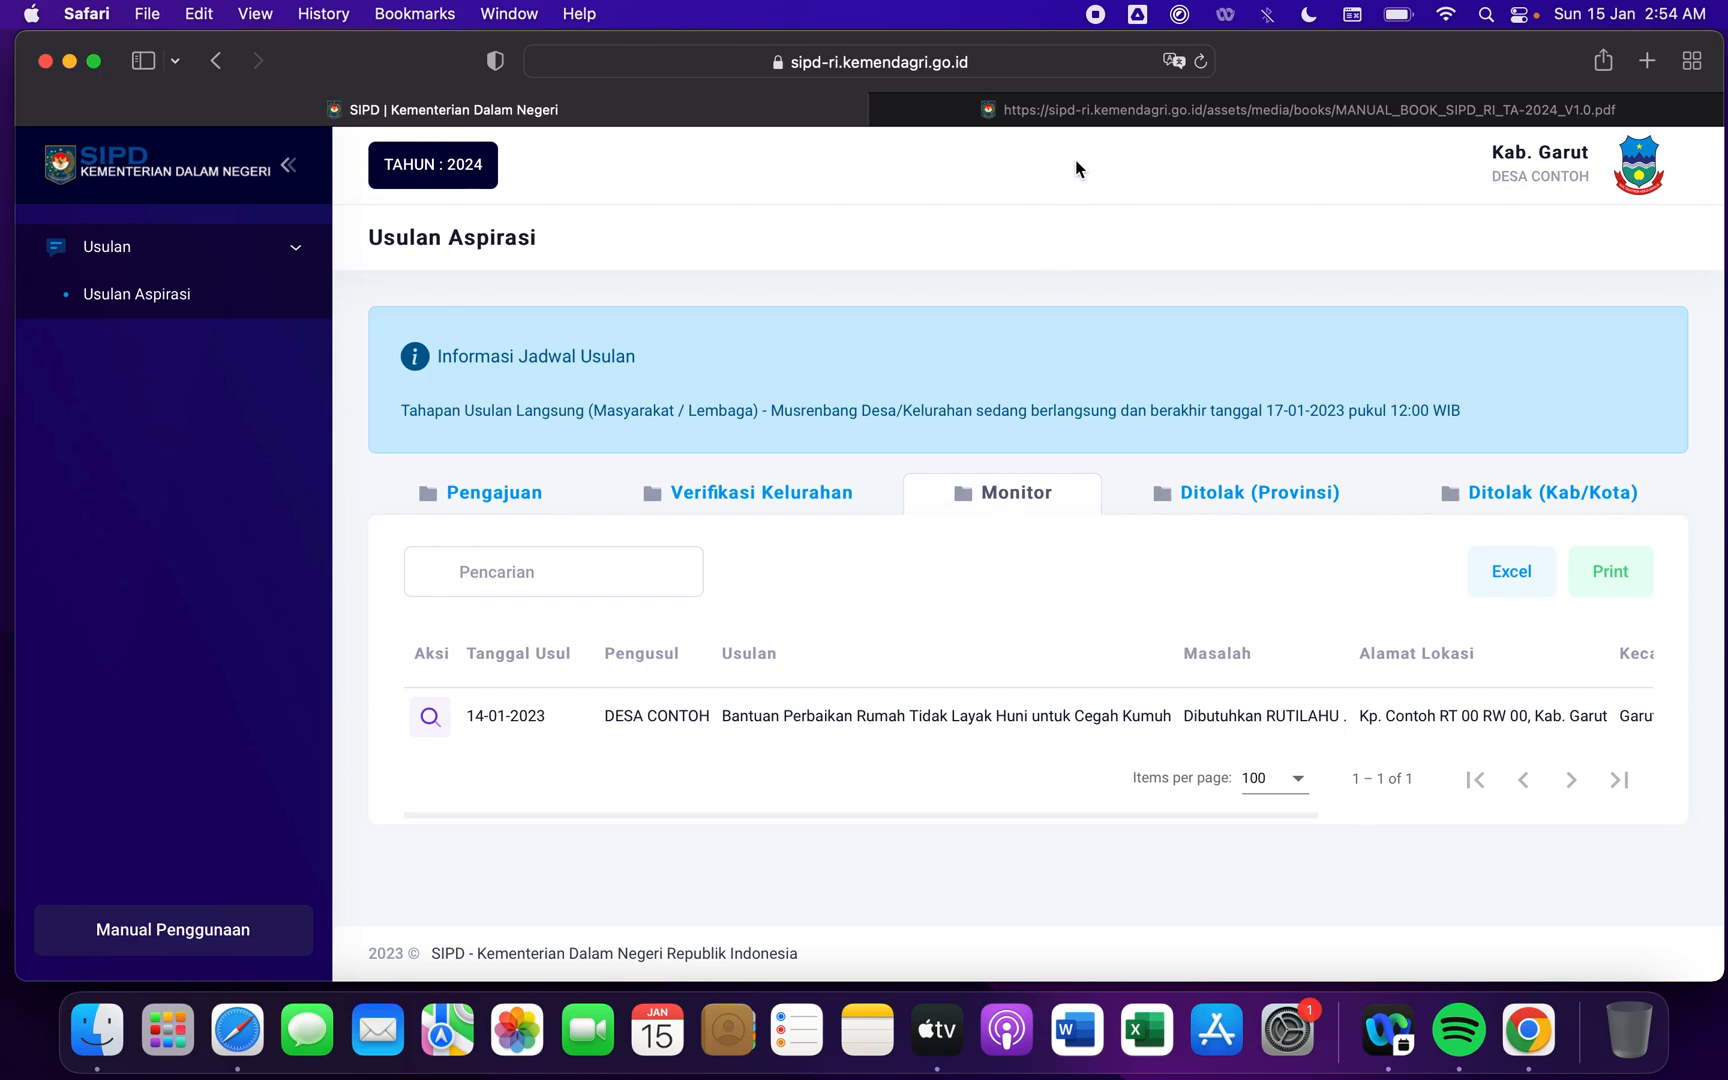